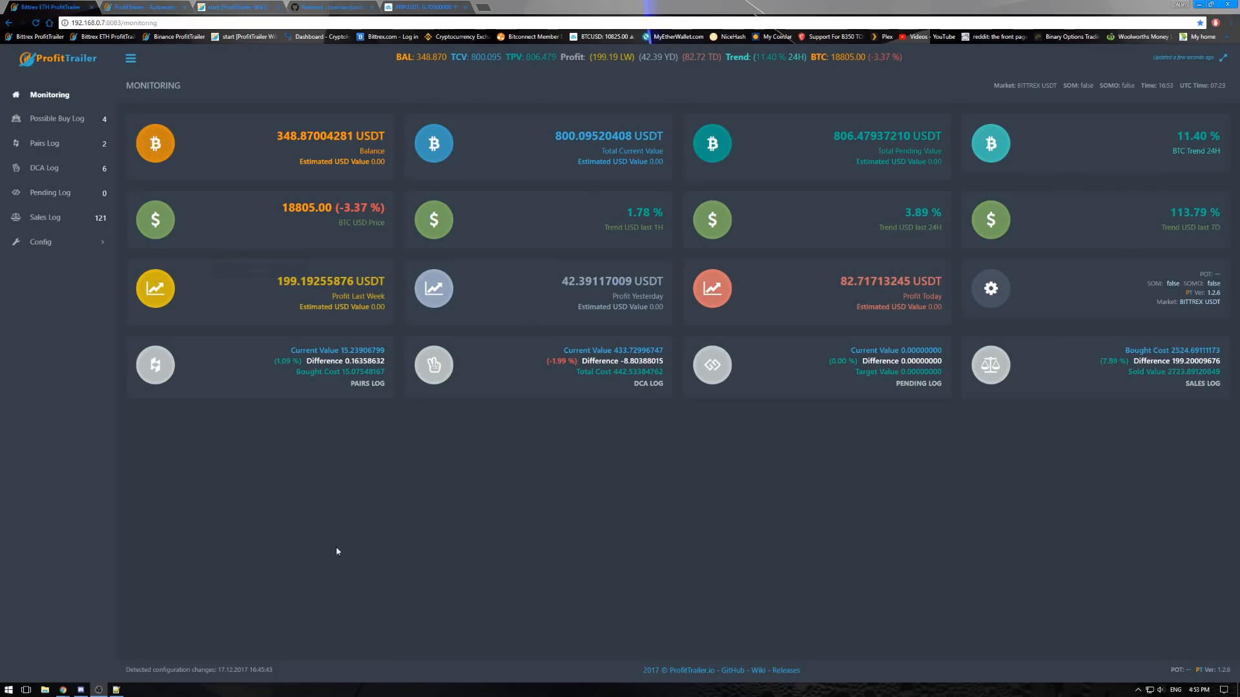
- Open the ProfitTrailer product page and preview its Binance license option before returning the selection to Bittrex
{"action": "left_click", "coordinate": [148, 13]}
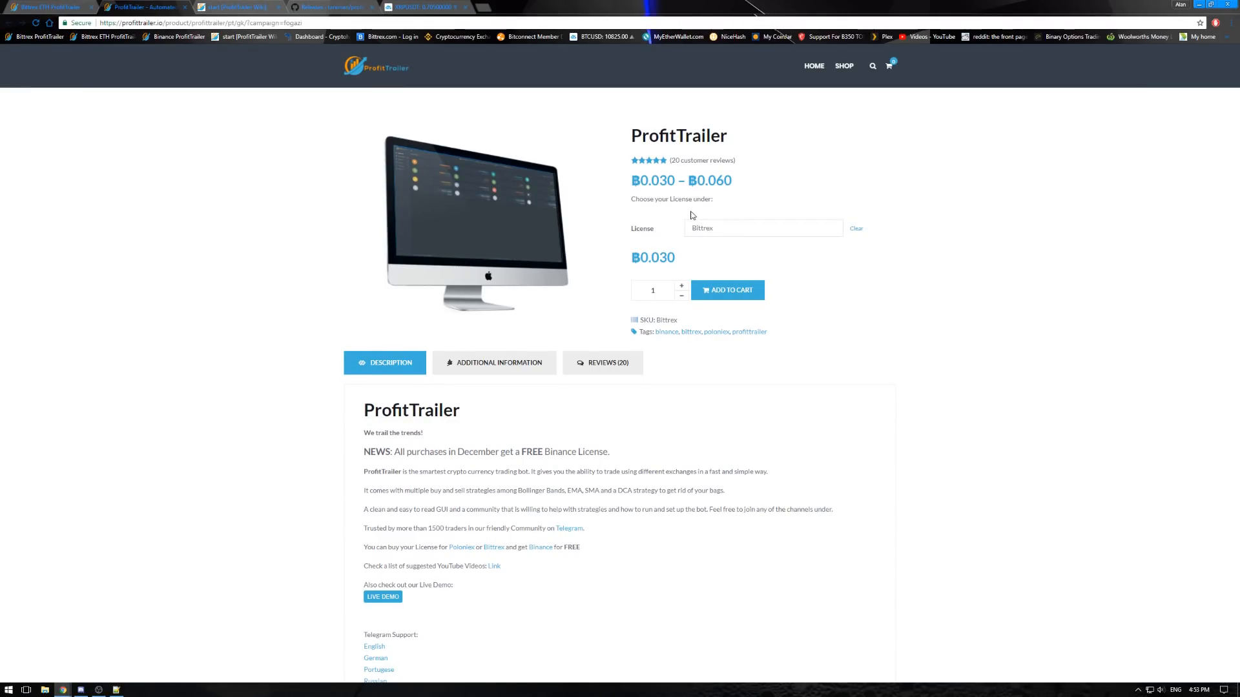
{"action": "left_click", "coordinate": [829, 231]}
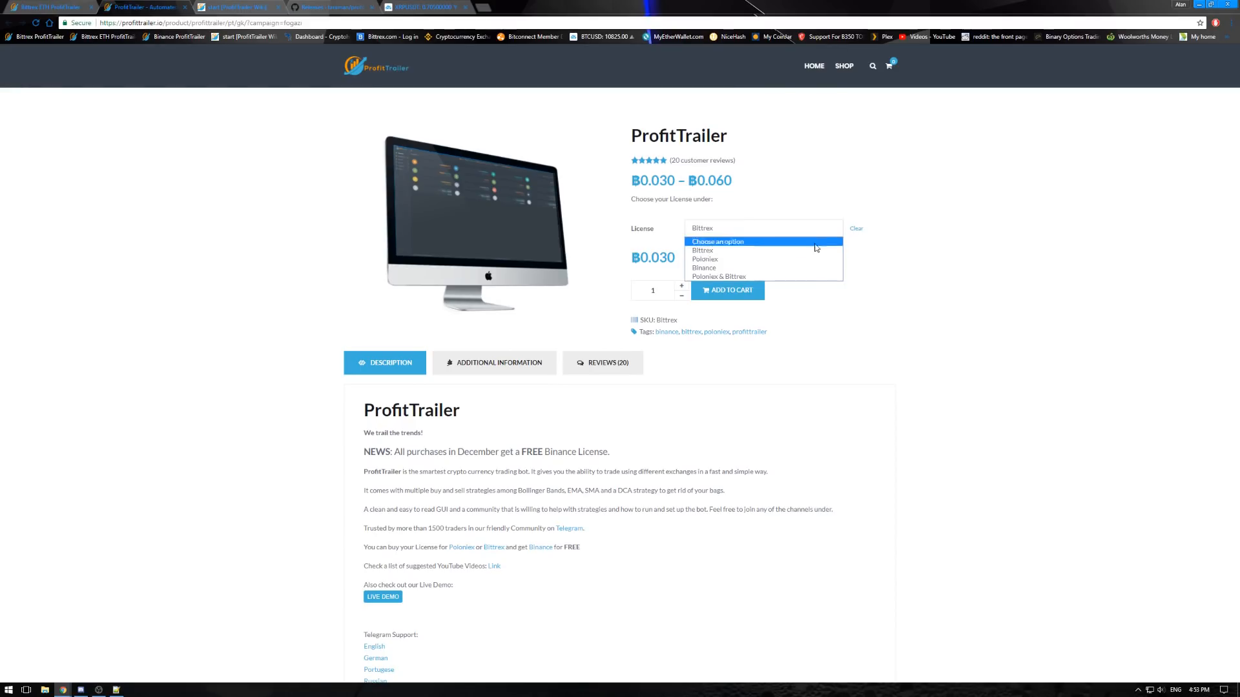
{"action": "left_click", "coordinate": [732, 267]}
{"action": "left_click", "coordinate": [764, 232]}
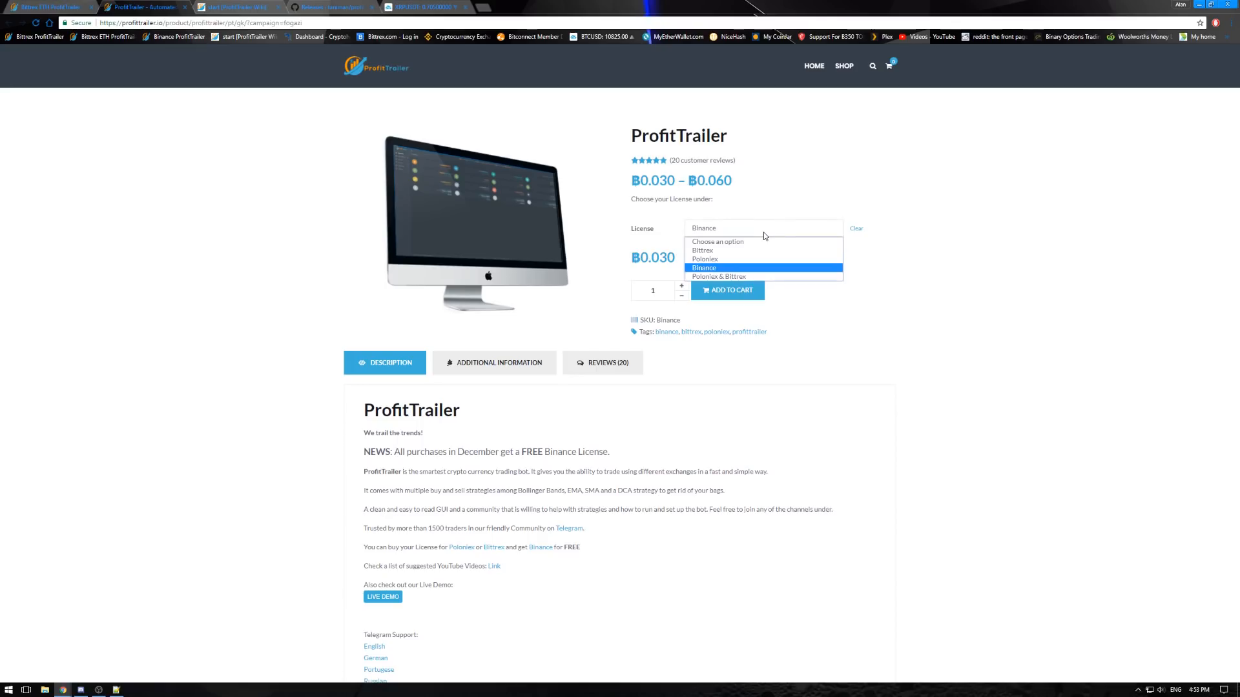
{"action": "left_click", "coordinate": [740, 258]}
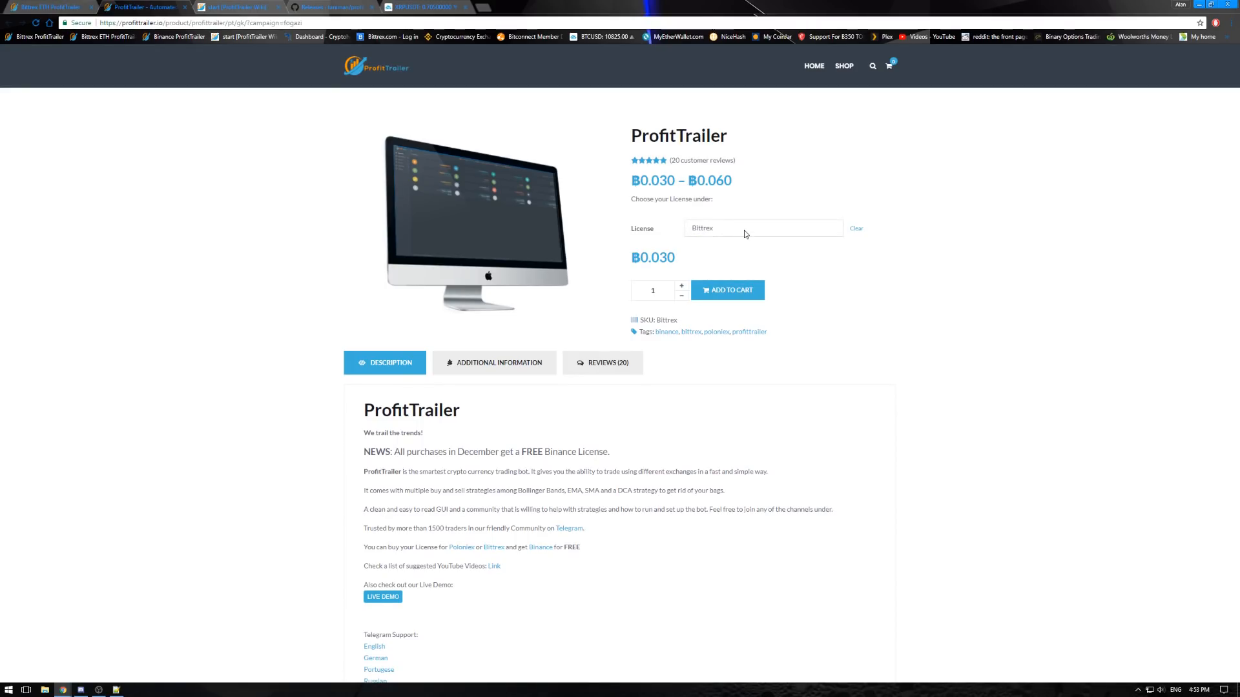
- Examine the December free Binance license news, the license choices and the product description
{"action": "left_click_drag", "start_coordinate": [363, 451], "coordinate": [702, 458]}
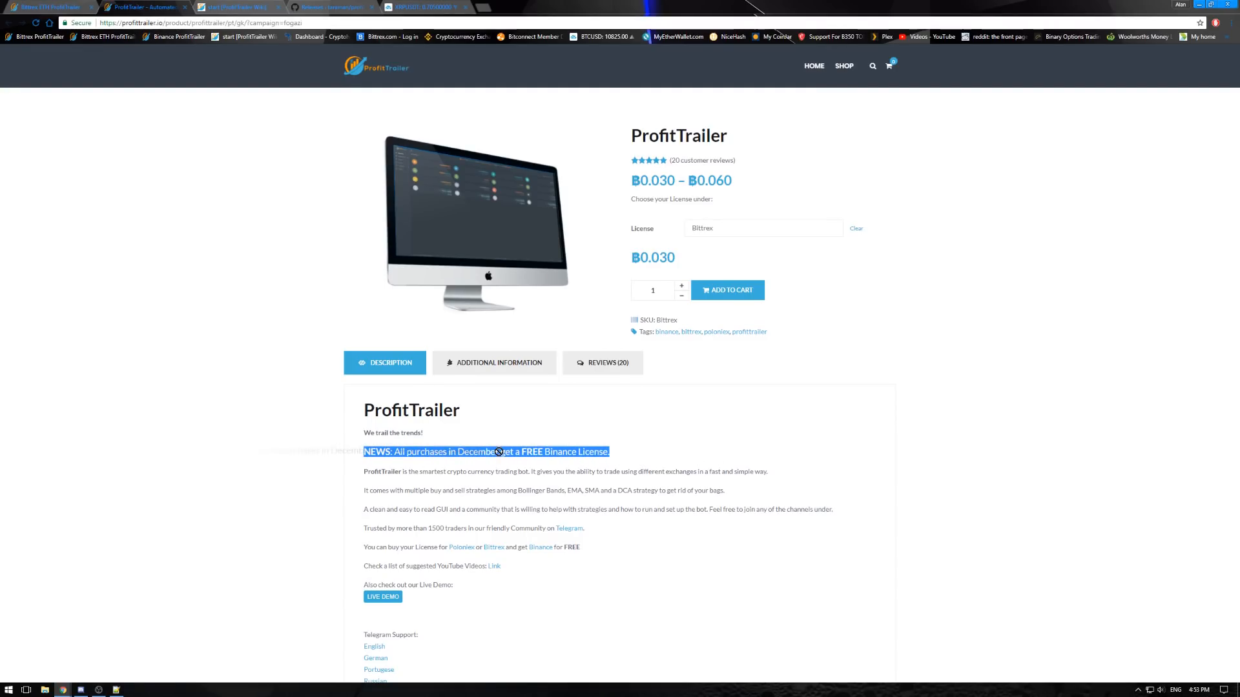
{"action": "left_click", "coordinate": [618, 439]}
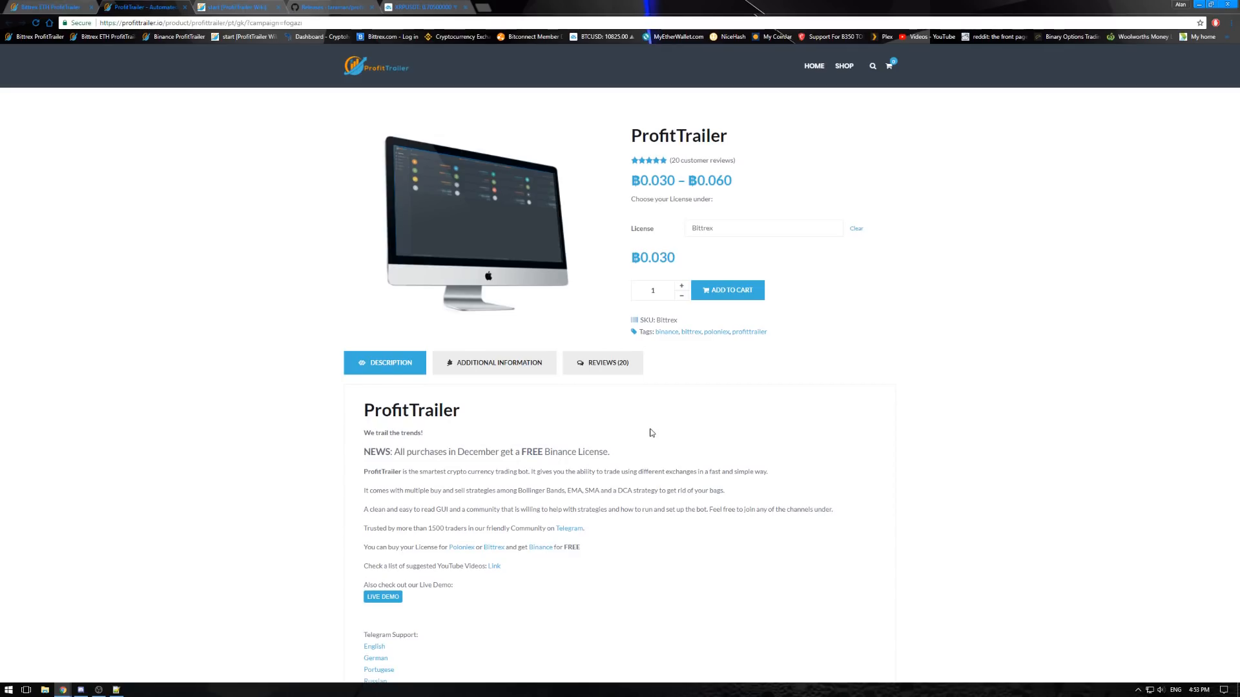
{"action": "left_click", "coordinate": [752, 233]}
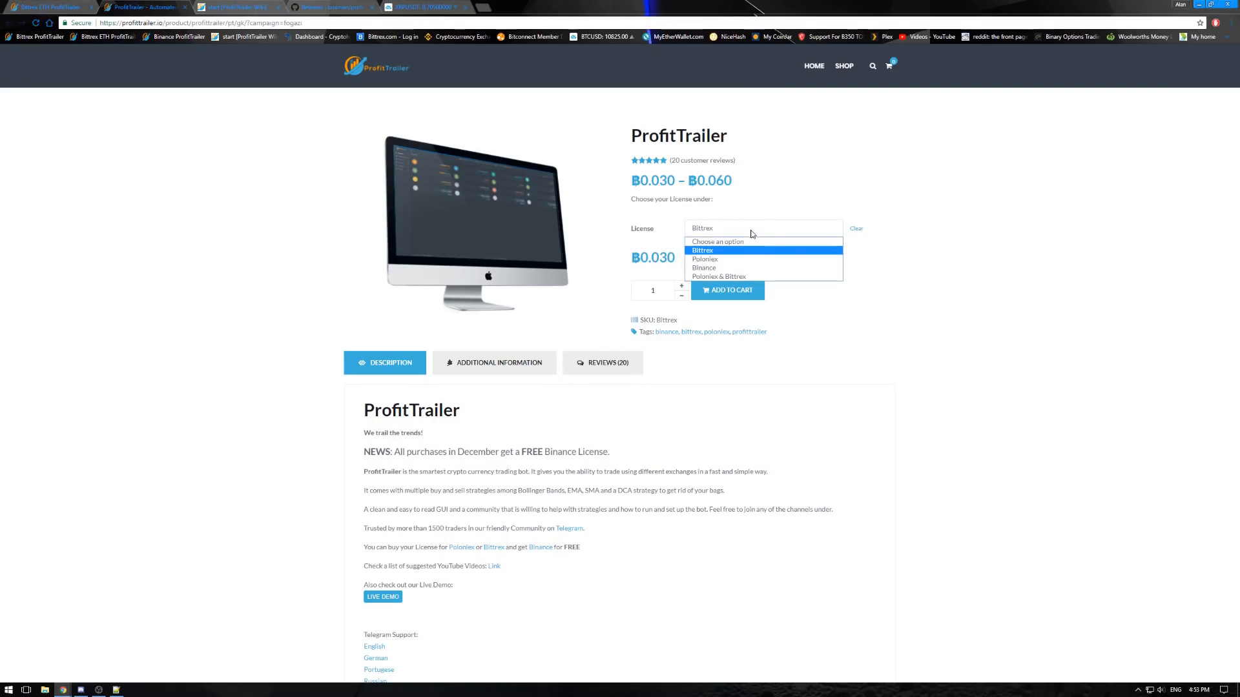
{"action": "left_click", "coordinate": [758, 229]}
{"action": "left_click", "coordinate": [757, 230]}
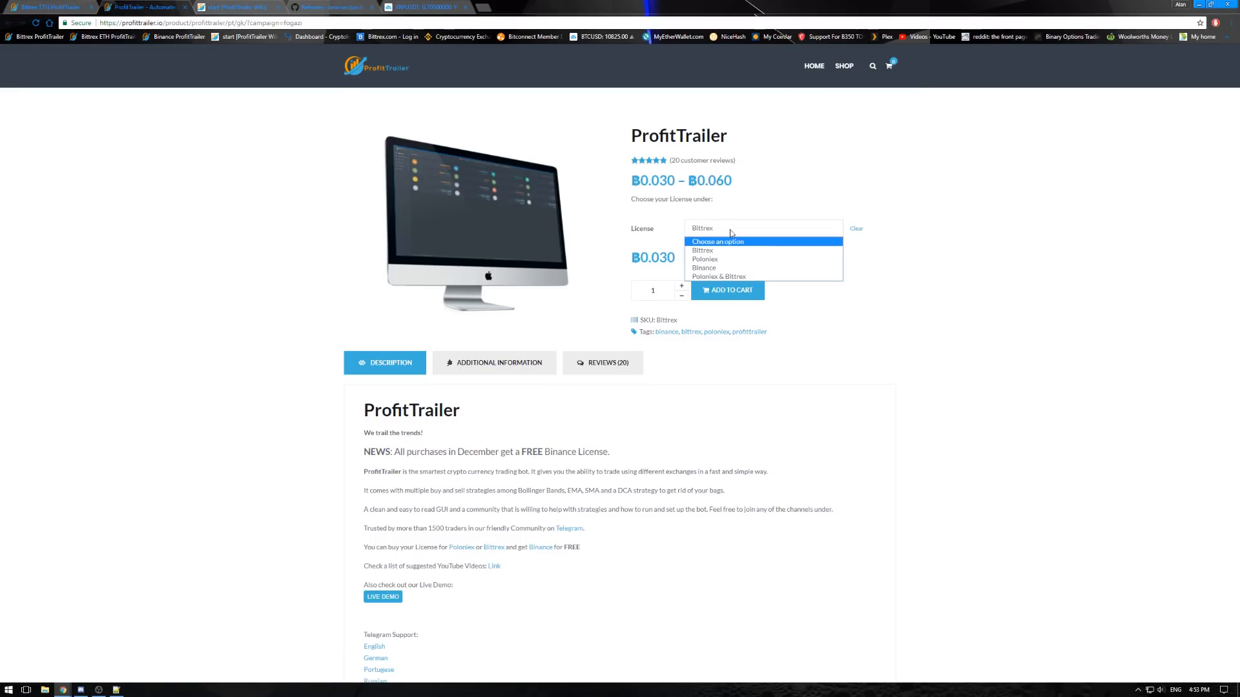
{"action": "left_click", "coordinate": [869, 450]}
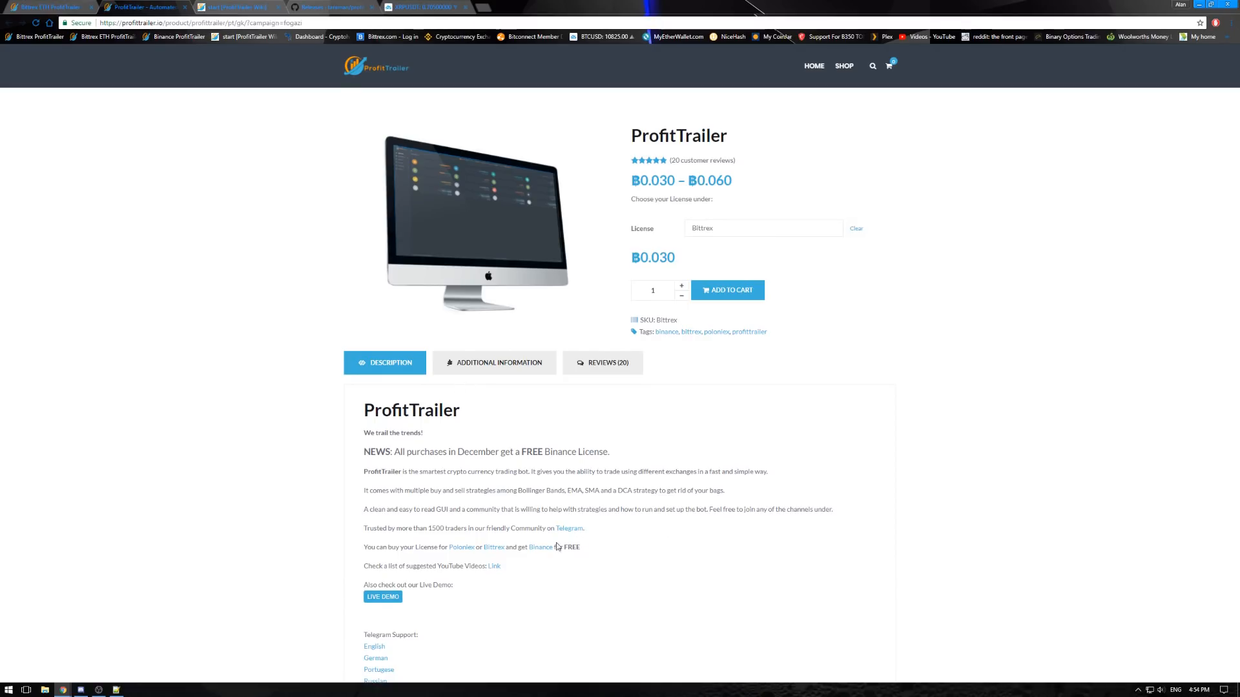
{"action": "scroll", "coordinate": [332, 501], "scroll_direction": "down", "scroll_amount": 1}
{"action": "scroll", "coordinate": [700, 548], "scroll_direction": "down", "scroll_amount": 3}
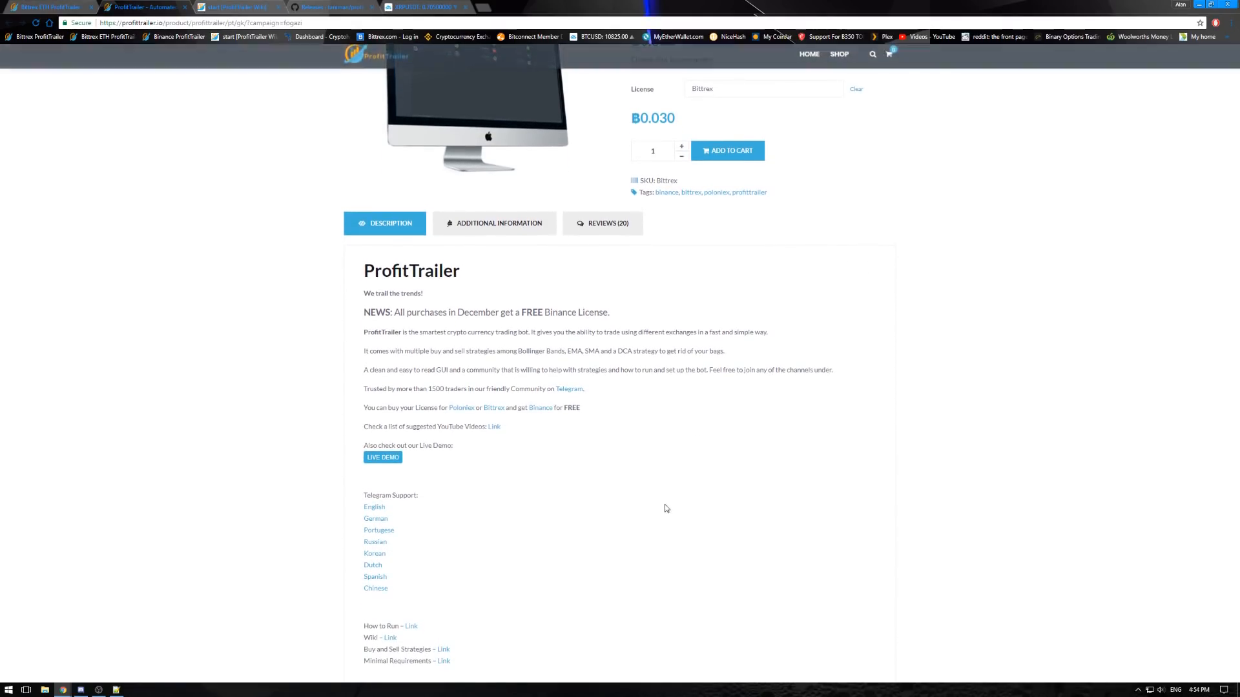
{"action": "scroll", "coordinate": [673, 483], "scroll_direction": "up", "scroll_amount": 4}
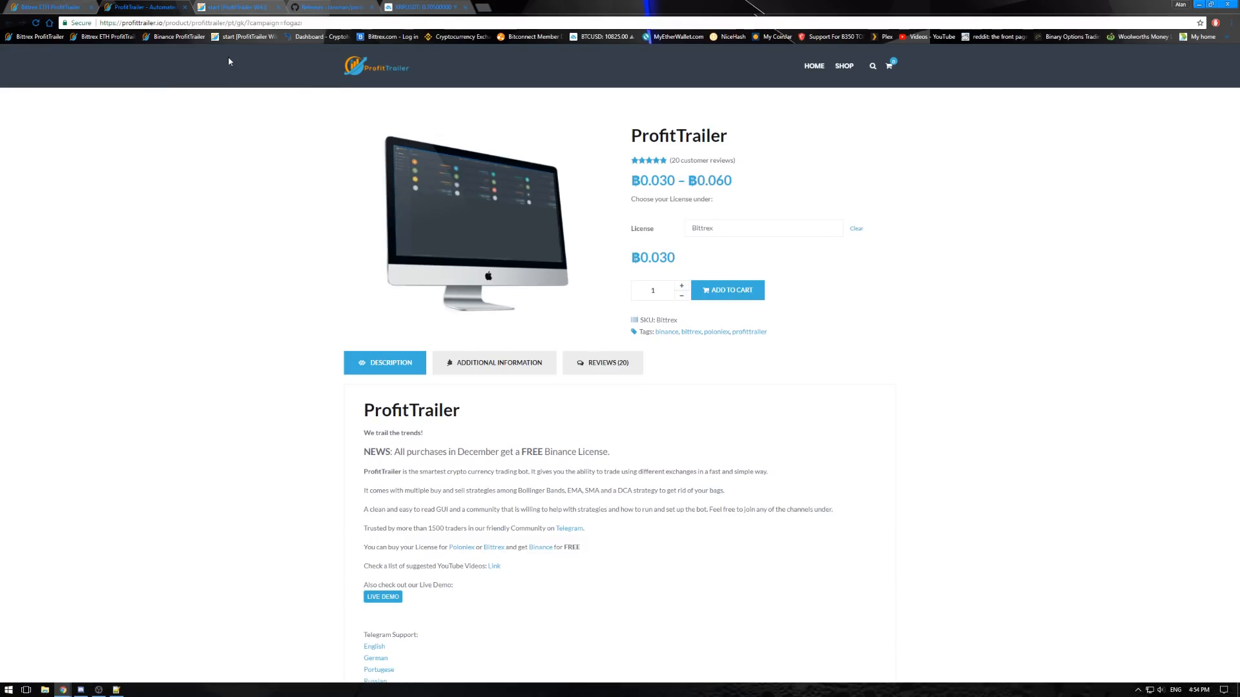
- Switch to the ProfitTrailer Wiki and open its Minimal requirements page in a new tab
{"action": "left_click", "coordinate": [233, 9]}
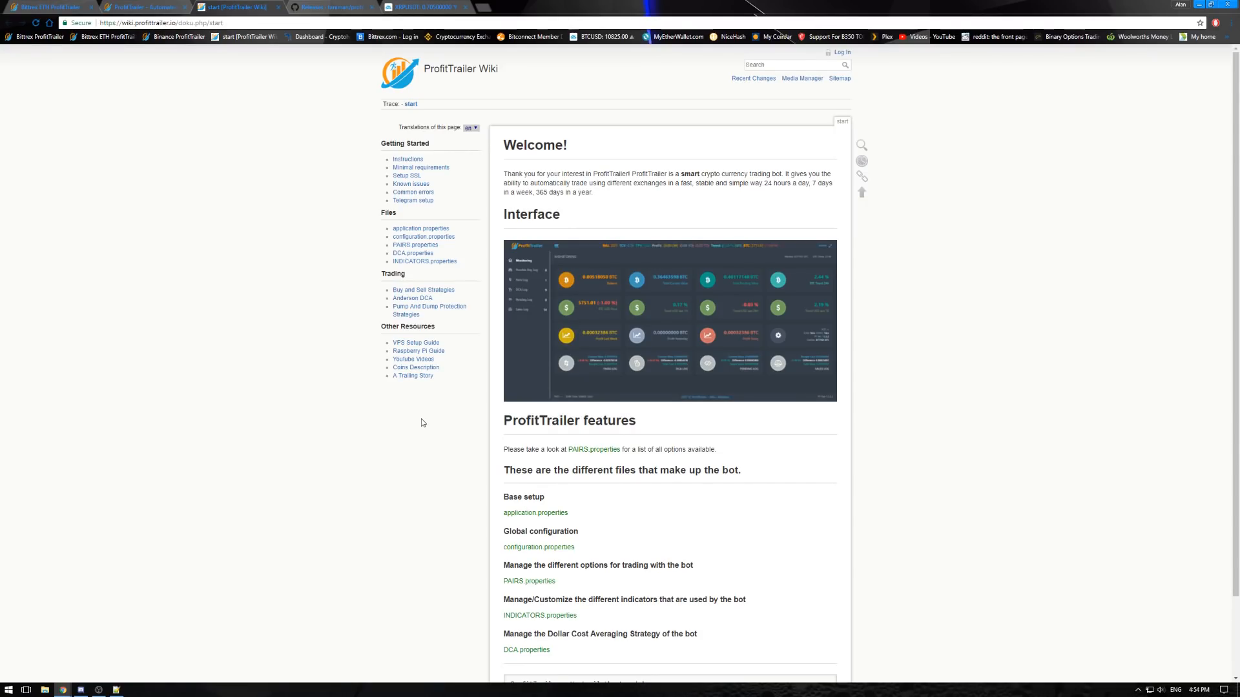
{"action": "right_click", "coordinate": [432, 170]}
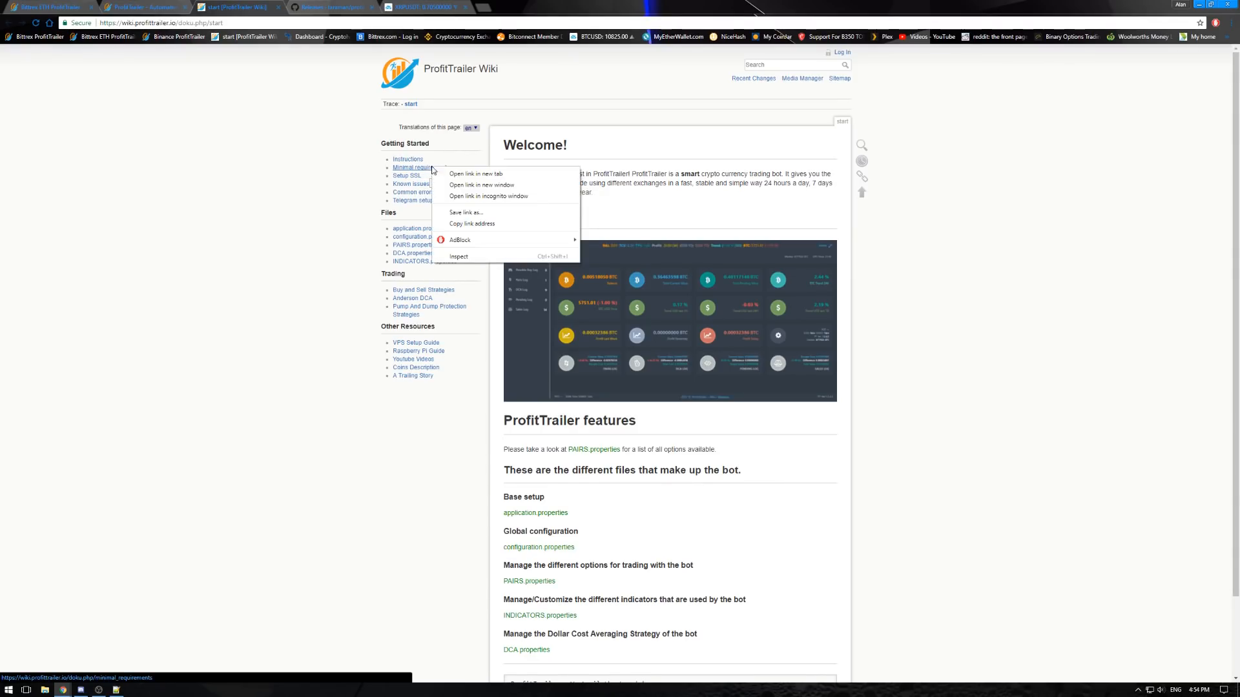
{"action": "left_click", "coordinate": [460, 179]}
{"action": "left_click", "coordinate": [306, 9]}
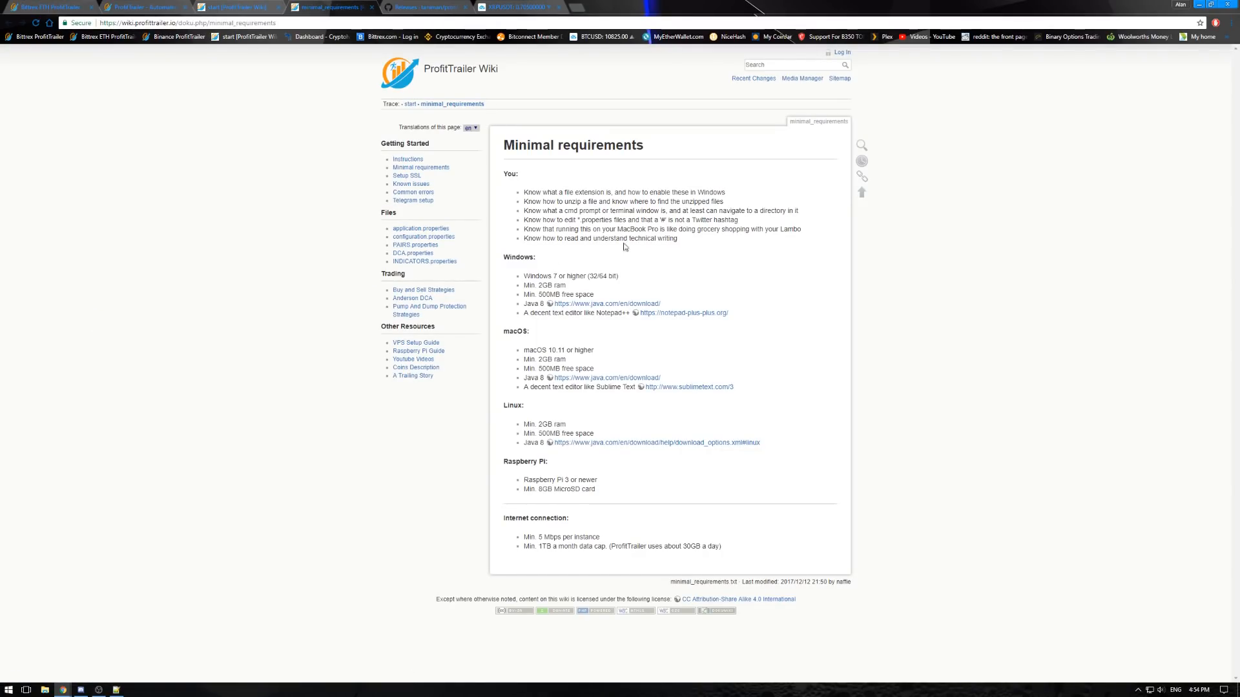
- Read the requirement about knowing file extensions and how to enable them in Windows
{"action": "left_click_drag", "start_coordinate": [522, 193], "coordinate": [569, 209]}
{"action": "left_click_drag", "start_coordinate": [548, 192], "coordinate": [730, 194]}
{"action": "left_click", "coordinate": [720, 201]}
- In File Explorer's folder options, leave "Hide extensions for known file types" unchecked, apply the settings and close the window
{"action": "left_click", "coordinate": [44, 690]}
{"action": "left_click_drag", "start_coordinate": [641, 215], "coordinate": [369, 213]}
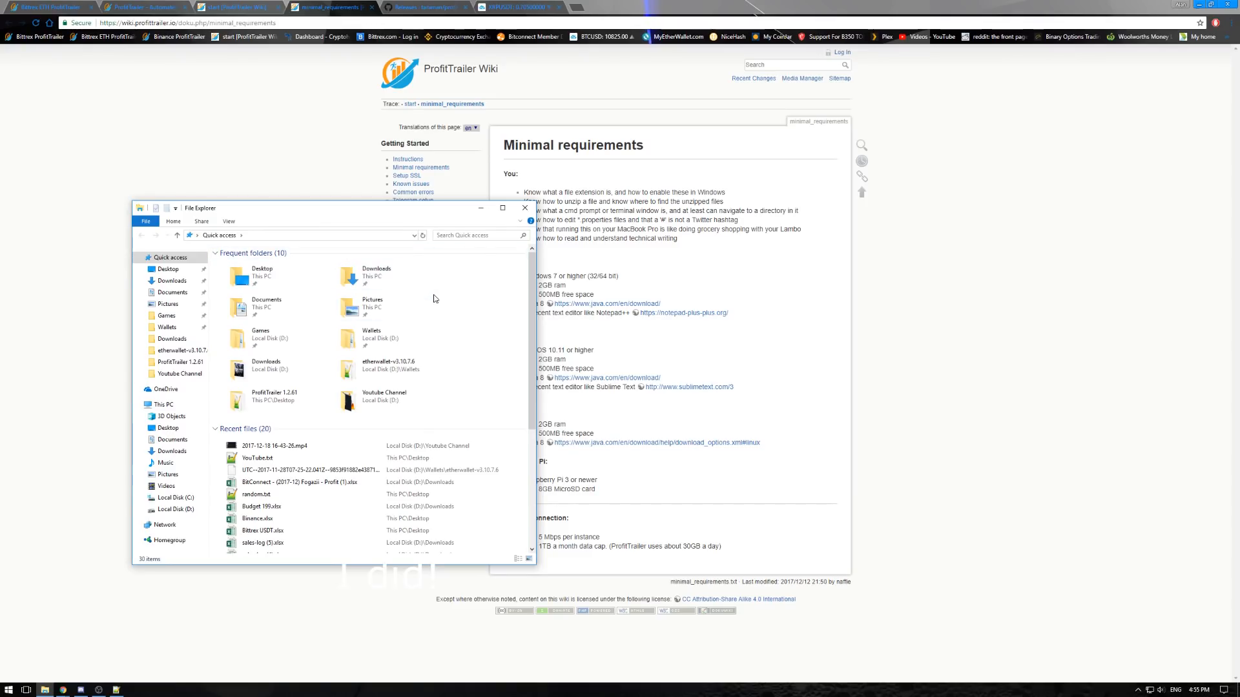
{"action": "left_click", "coordinate": [229, 222]}
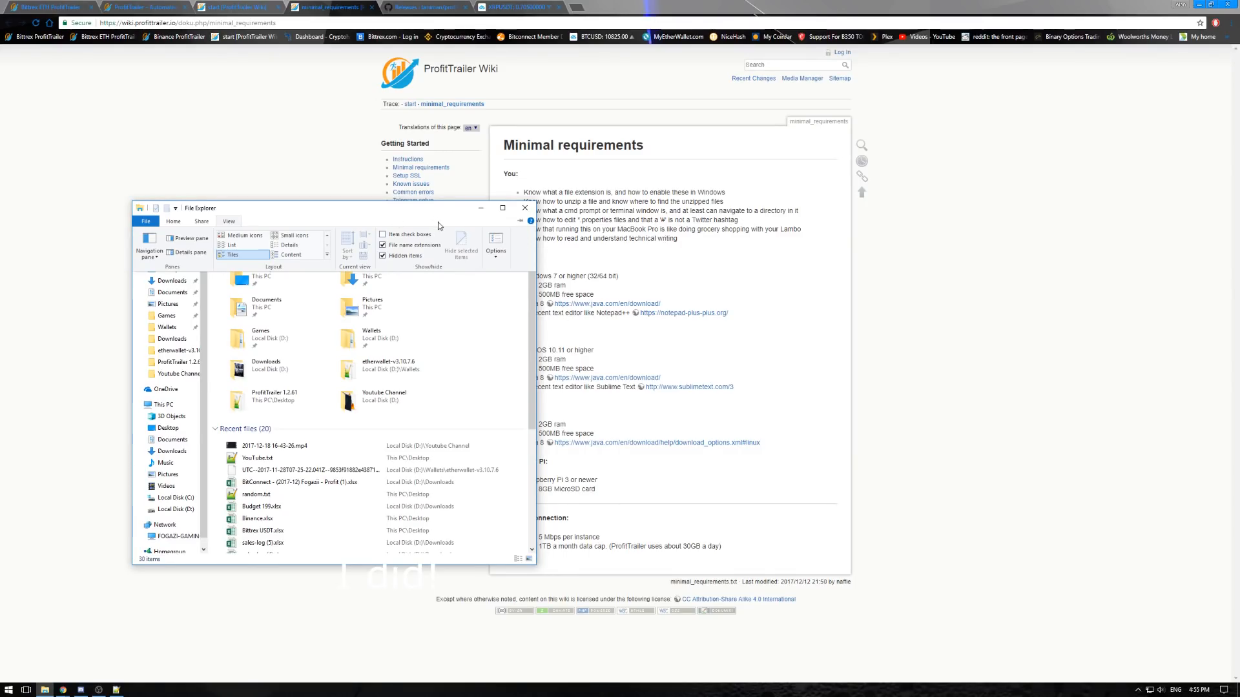
{"action": "left_click", "coordinate": [497, 259]}
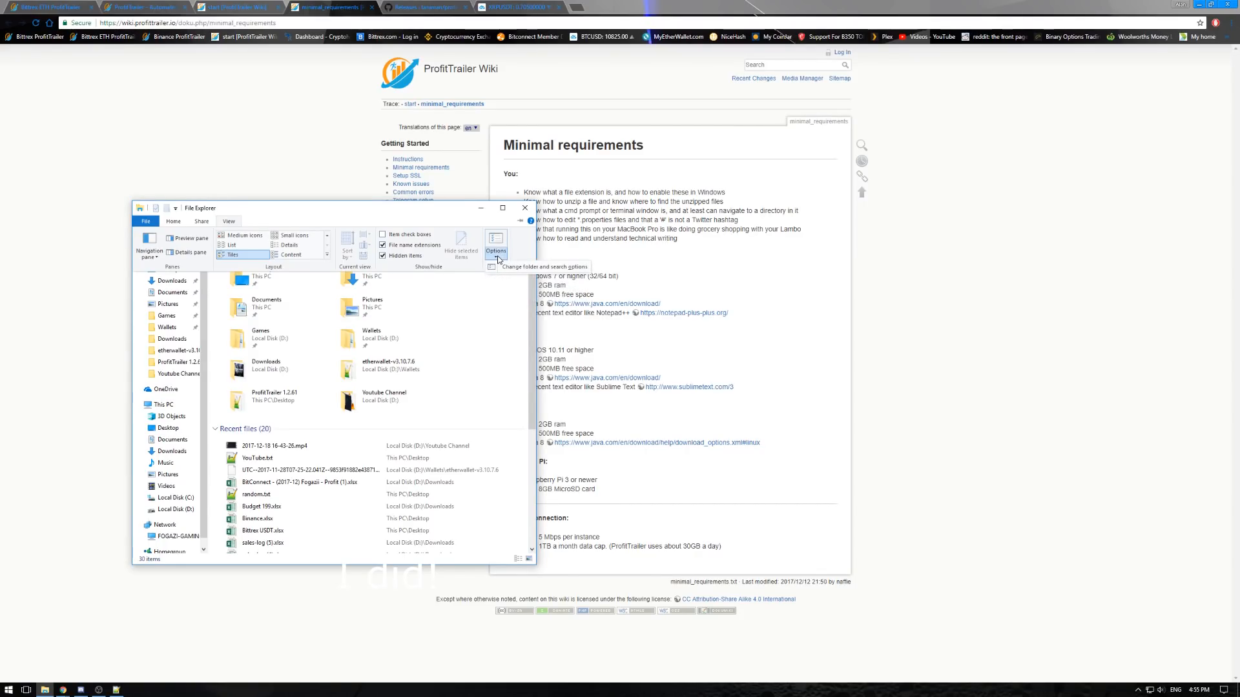
{"action": "left_click", "coordinate": [504, 267]}
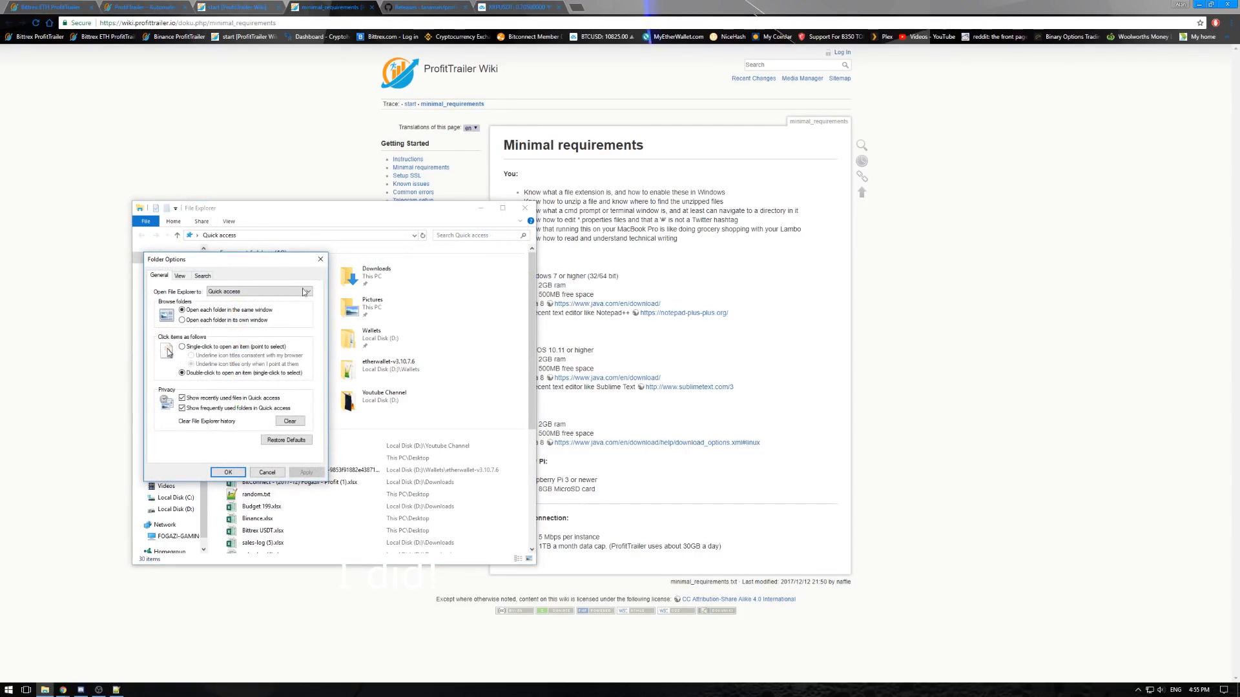
{"action": "left_click", "coordinate": [179, 277]}
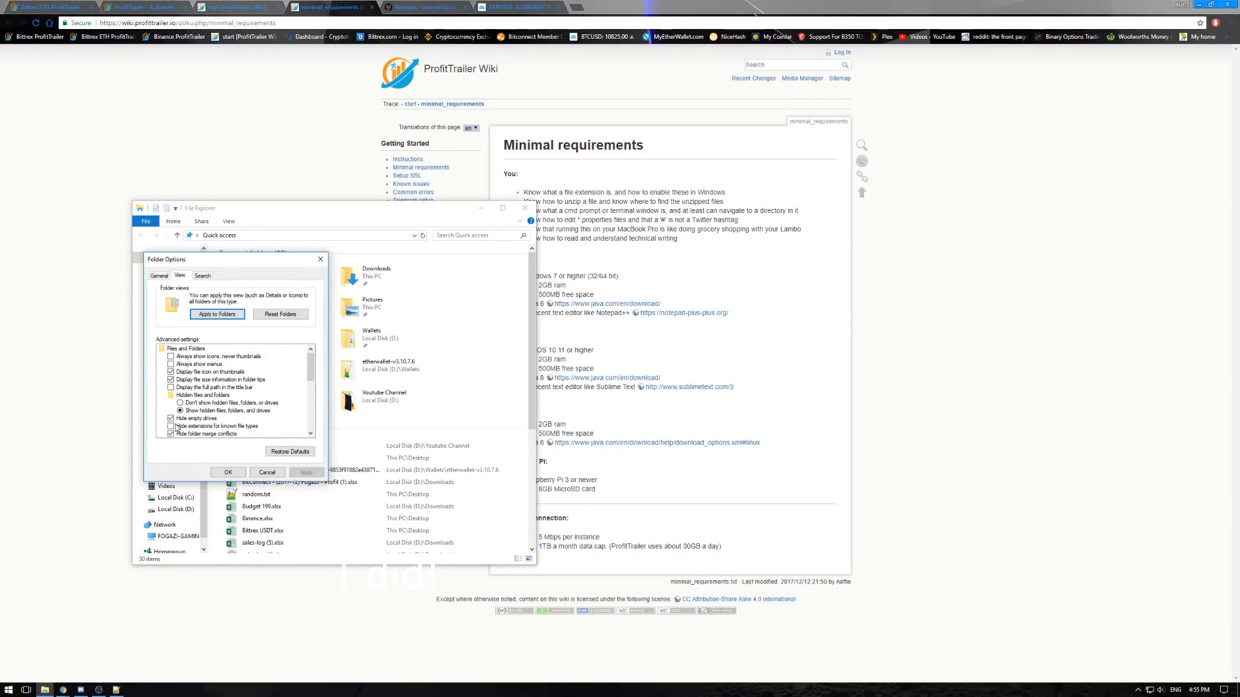
{"action": "left_click", "coordinate": [171, 427]}
{"action": "left_click", "coordinate": [171, 427]}
{"action": "left_click", "coordinate": [307, 474]}
{"action": "left_click", "coordinate": [228, 472]}
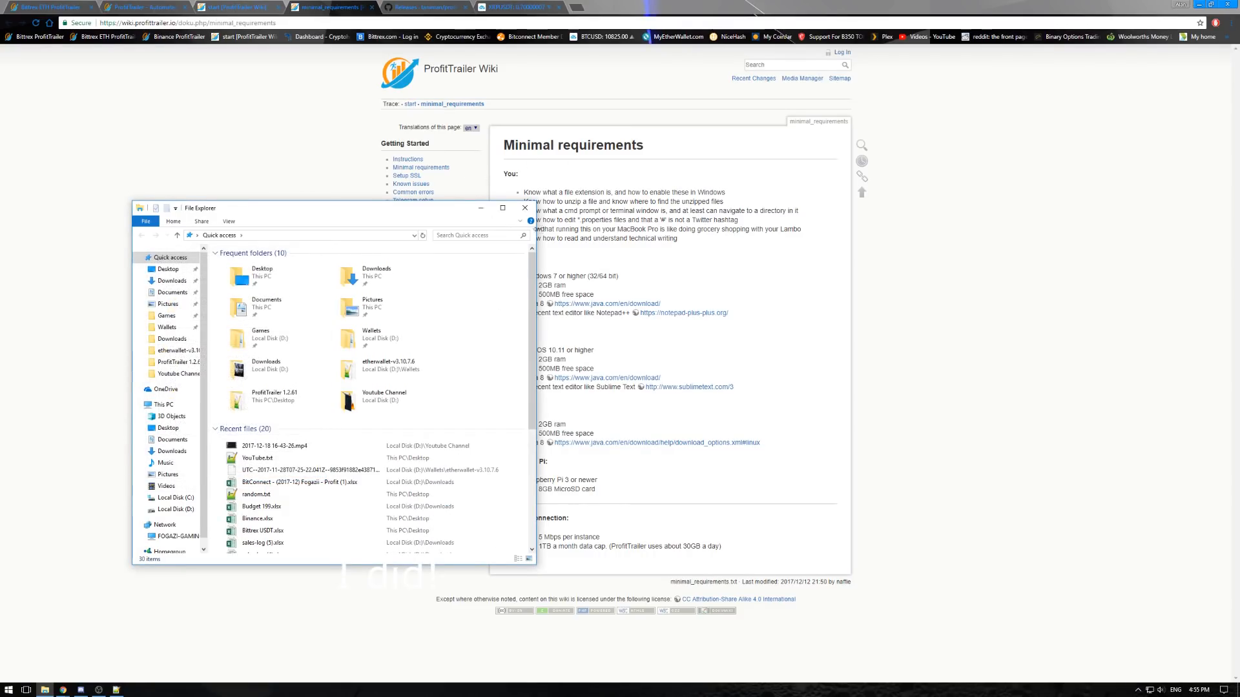
{"action": "left_click", "coordinate": [525, 209]}
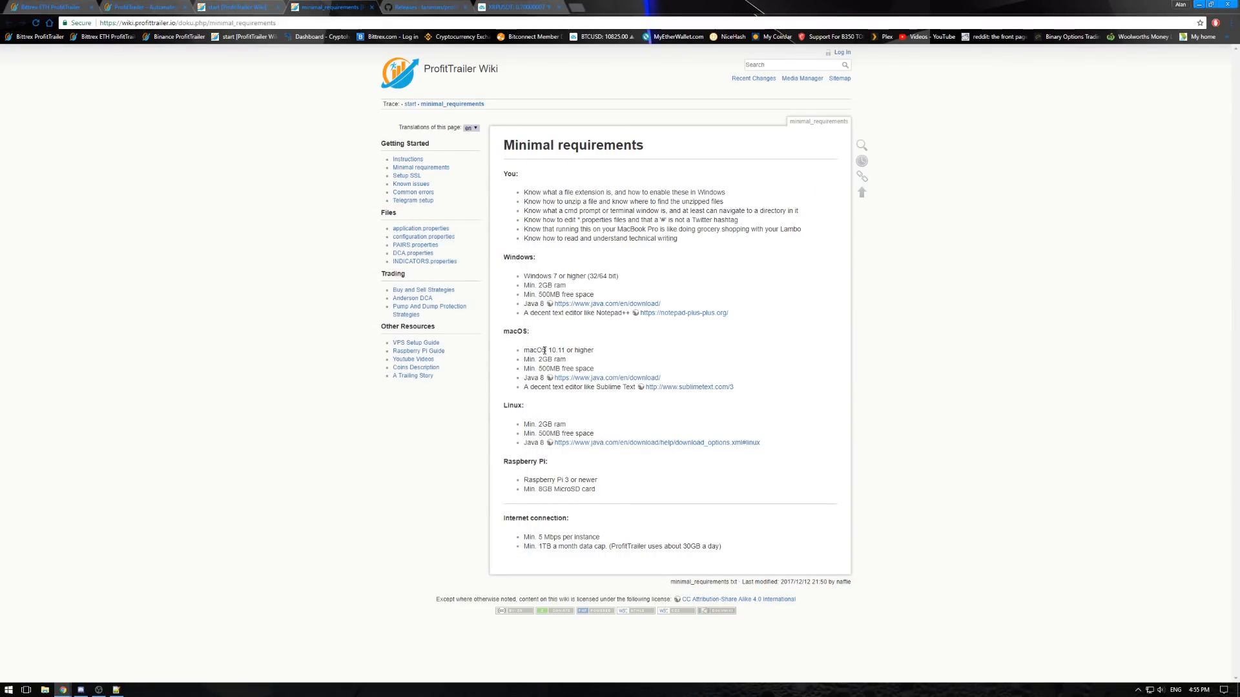
- Glance at the desktop, return to the wiki and read the requirements on unzipping files and using a cmd prompt
{"action": "left_click", "coordinate": [1198, 4]}
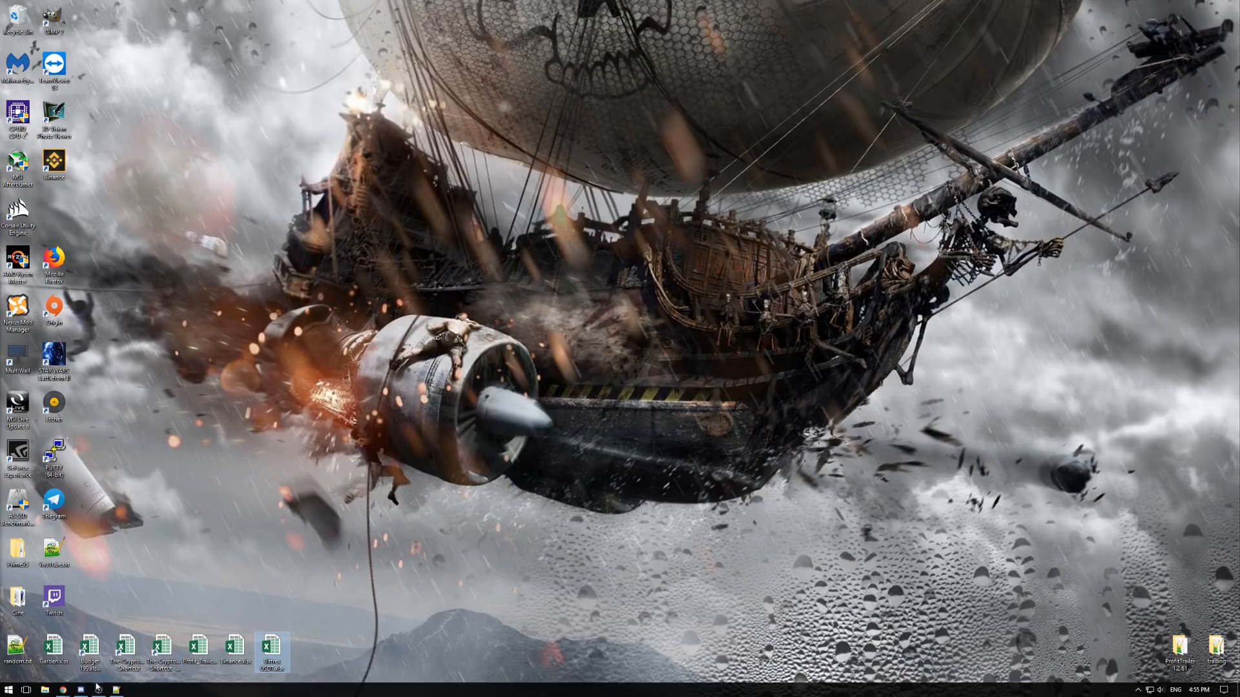
{"action": "left_click", "coordinate": [63, 690]}
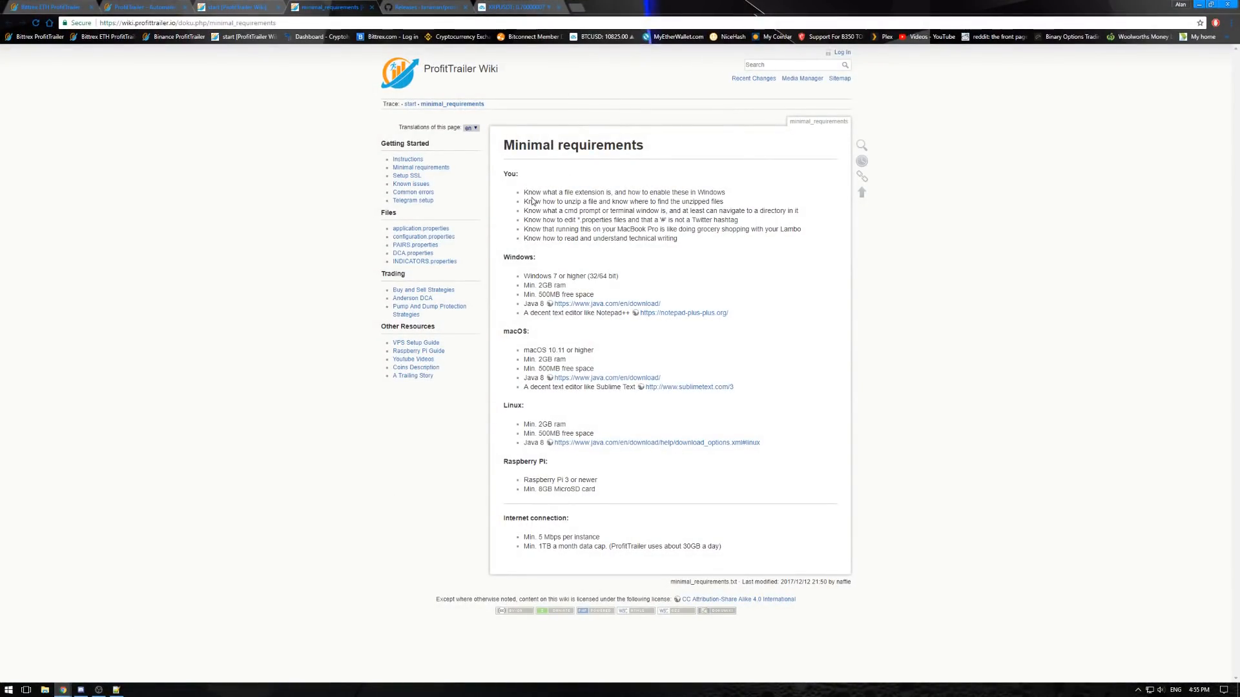
{"action": "left_click_drag", "start_coordinate": [528, 202], "coordinate": [727, 204]}
{"action": "left_click", "coordinate": [728, 205]}
{"action": "left_click_drag", "start_coordinate": [526, 210], "coordinate": [787, 210]}
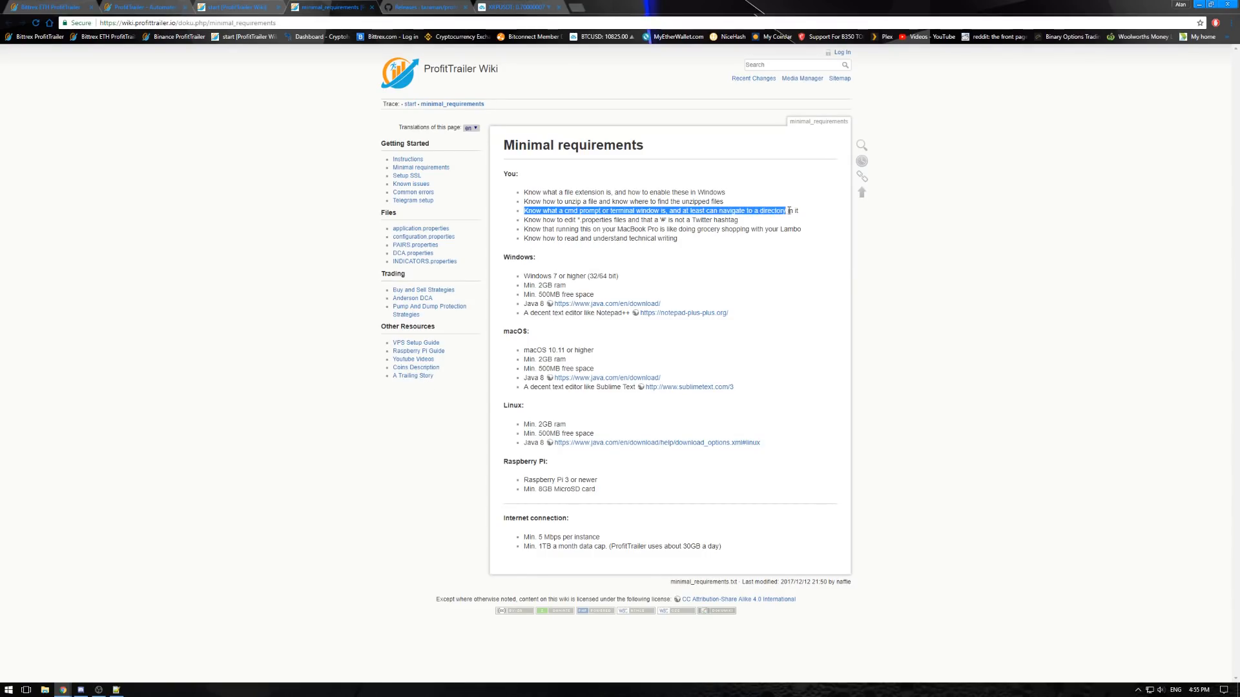
{"action": "left_click_drag", "start_coordinate": [803, 215], "coordinate": [525, 211]}
{"action": "left_click", "coordinate": [568, 212]}
{"action": "double_click", "coordinate": [792, 211]}
{"action": "left_click", "coordinate": [520, 212]}
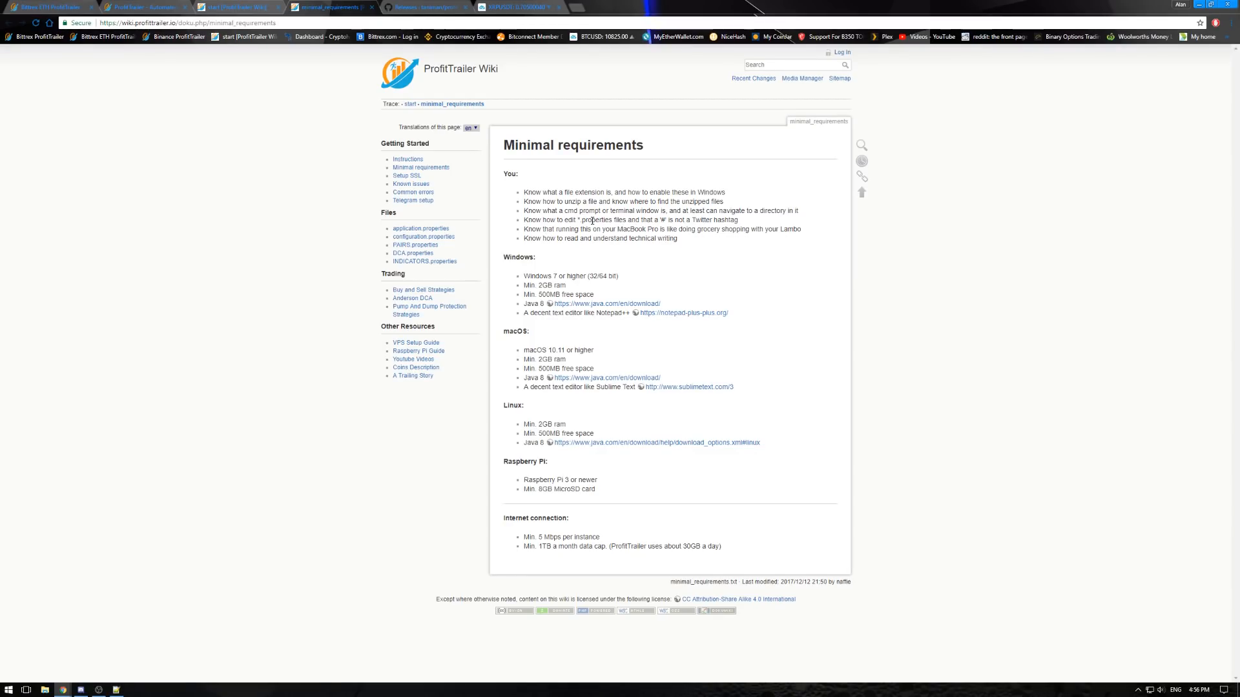
- Read the requirement about editing .properties files and the meaning of the # character
{"action": "left_click_drag", "start_coordinate": [579, 220], "coordinate": [613, 221]}
{"action": "left_click_drag", "start_coordinate": [622, 221], "coordinate": [738, 220]}
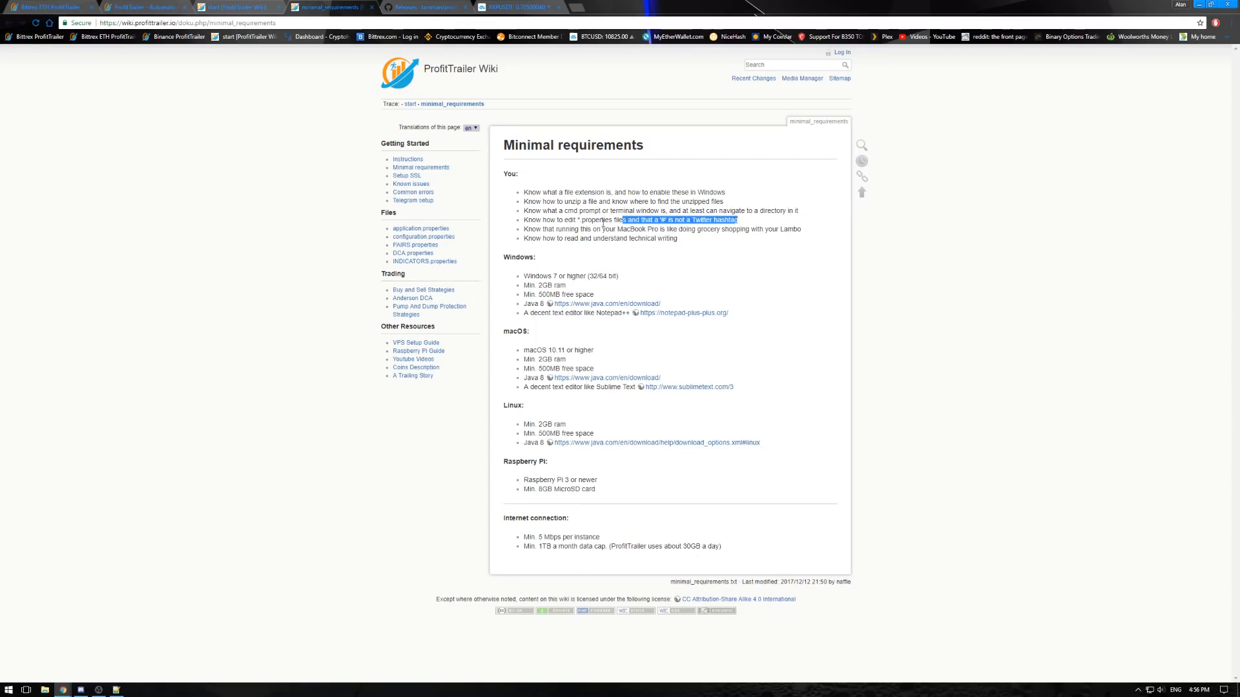
{"action": "left_click", "coordinate": [657, 220]}
{"action": "left_click_drag", "start_coordinate": [662, 220], "coordinate": [739, 221]}
{"action": "left_click", "coordinate": [720, 263]}
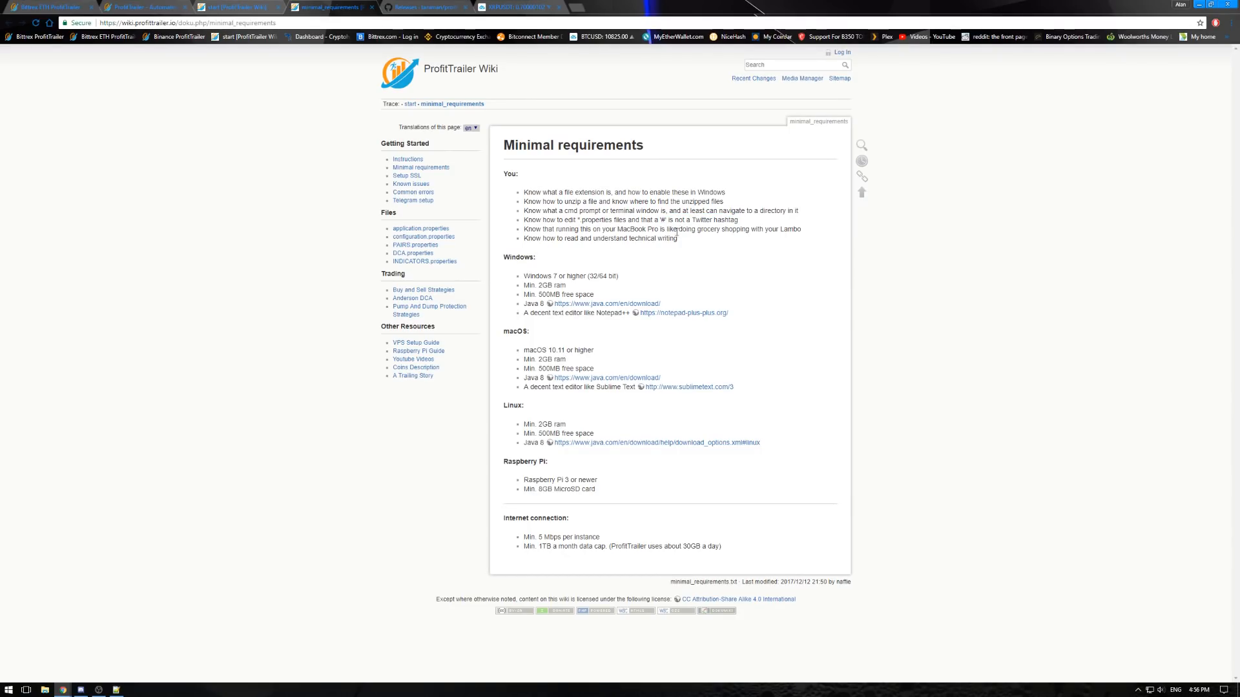
- Examine the requirements on MacBook Pro use and technical writing, plus the Raspberry Pi hardware section
{"action": "left_click_drag", "start_coordinate": [526, 230], "coordinate": [770, 230]}
{"action": "left_click", "coordinate": [800, 229]}
{"action": "triple_click", "coordinate": [805, 230]}
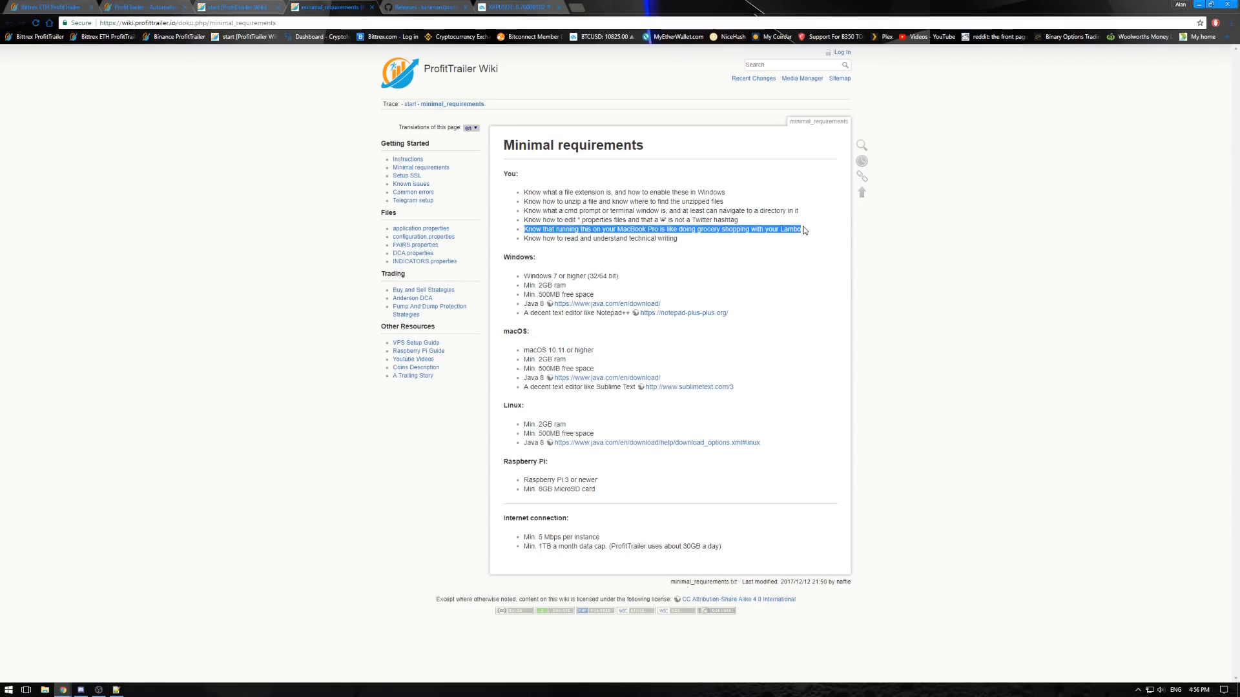
{"action": "mouse_move", "coordinate": [523, 241]}
{"action": "left_mouse_down"}
{"action": "mouse_move", "coordinate": [688, 246]}
{"action": "mouse_move", "coordinate": [524, 241]}
{"action": "left_mouse_up"}
{"action": "left_click", "coordinate": [523, 243]}
{"action": "left_click_drag", "start_coordinate": [670, 240], "coordinate": [546, 238]}
{"action": "left_click", "coordinate": [546, 241]}
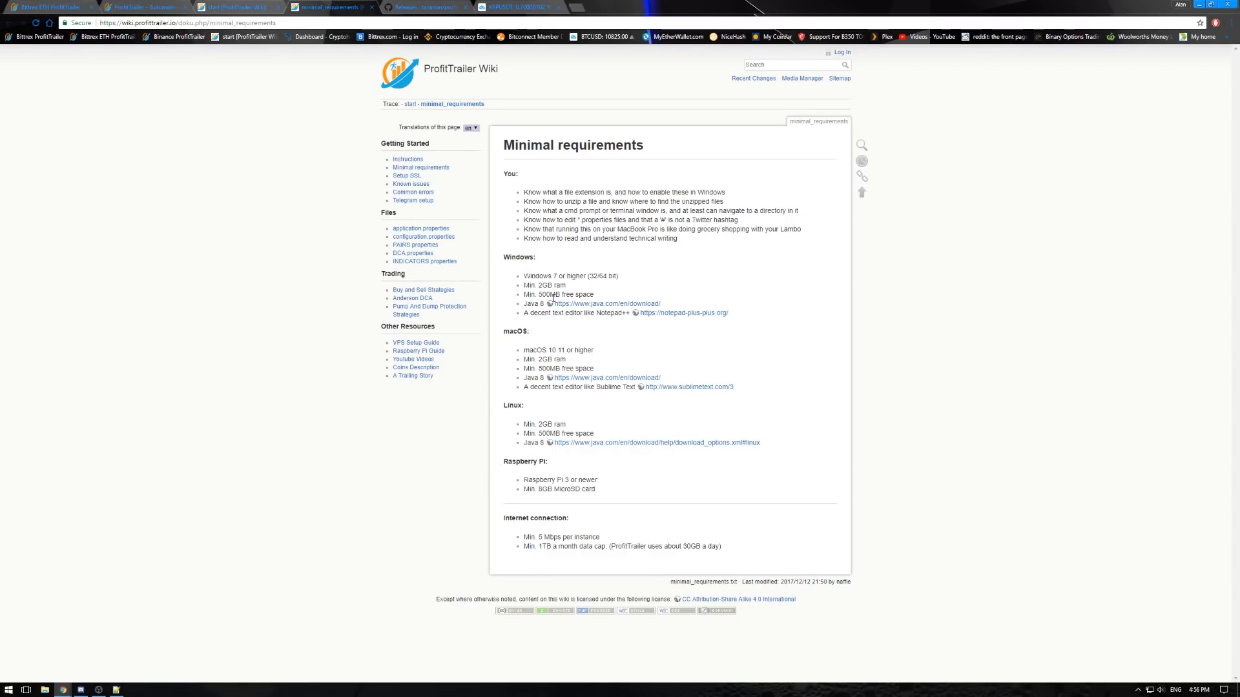
{"action": "left_click_drag", "start_coordinate": [616, 486], "coordinate": [488, 460]}
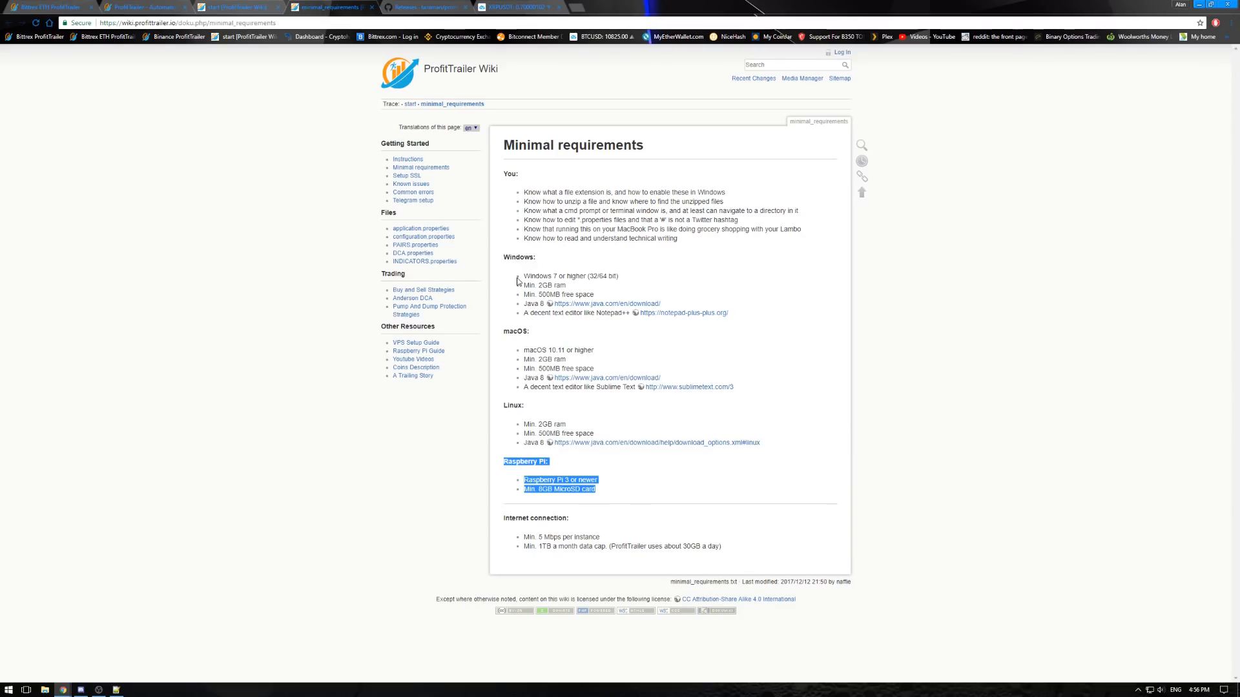
{"action": "left_click", "coordinate": [593, 232]}
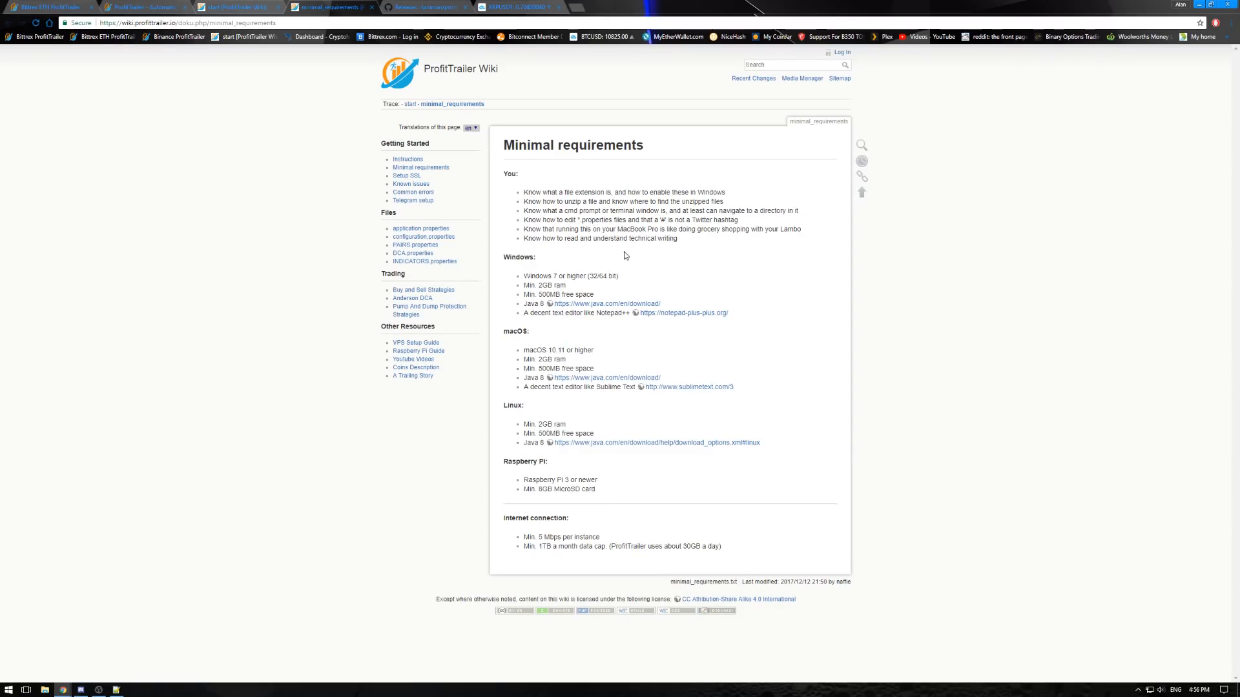
- Open the wiki's Instructions page and examine the Quick Instructions and Detailed Instructions sections
{"action": "left_click", "coordinate": [400, 164]}
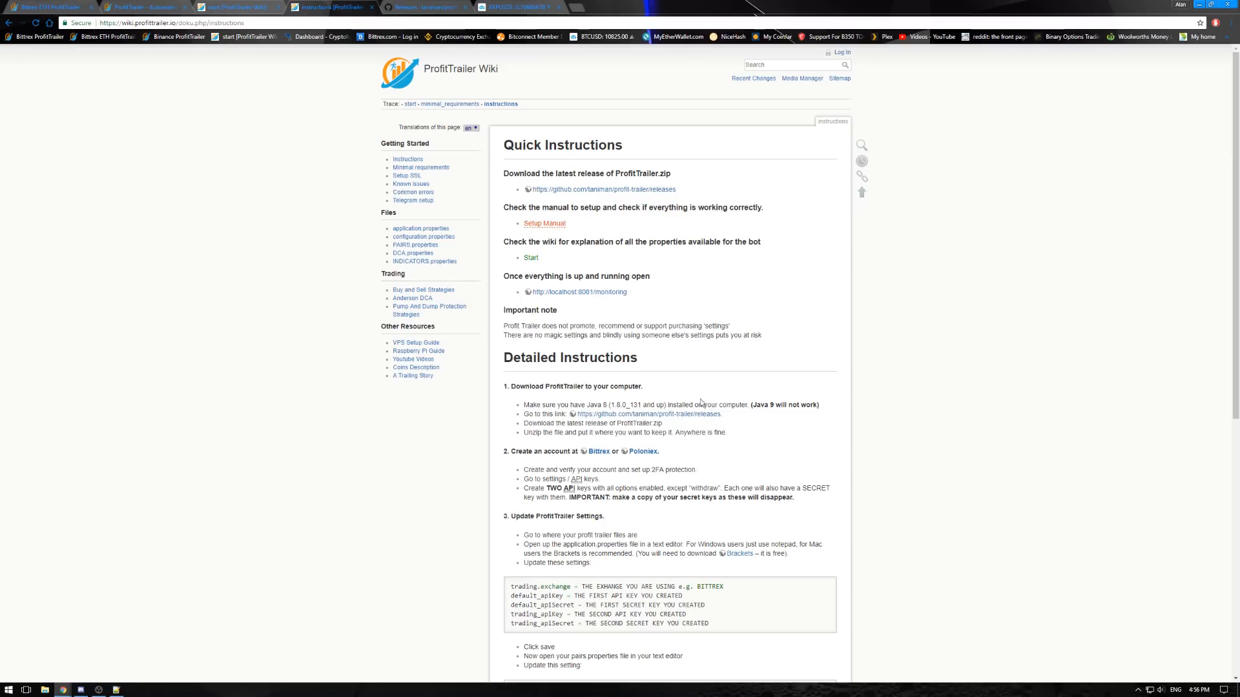
{"action": "left_click_drag", "start_coordinate": [504, 145], "coordinate": [782, 339]}
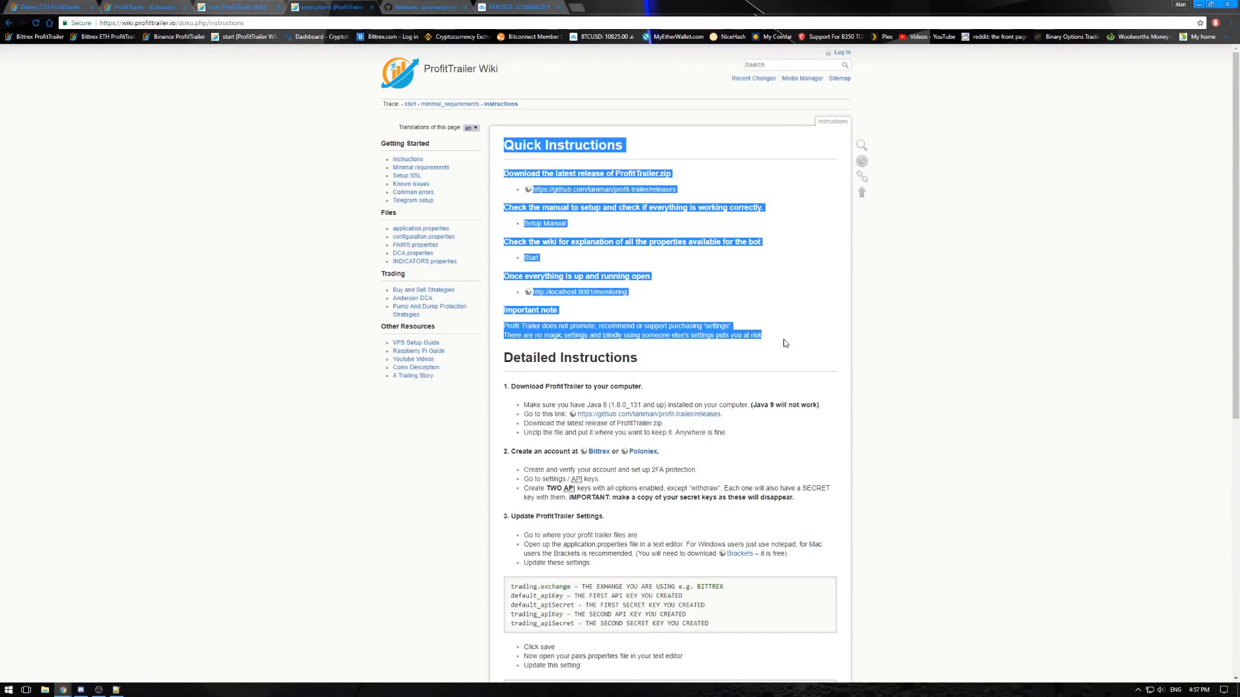
{"action": "left_click", "coordinate": [781, 337]}
{"action": "left_click_drag", "start_coordinate": [505, 358], "coordinate": [594, 372]}
{"action": "left_click_drag", "start_coordinate": [504, 143], "coordinate": [752, 345]}
{"action": "left_click", "coordinate": [642, 354]}
{"action": "scroll", "coordinate": [642, 353], "scroll_direction": "down", "scroll_amount": 3}
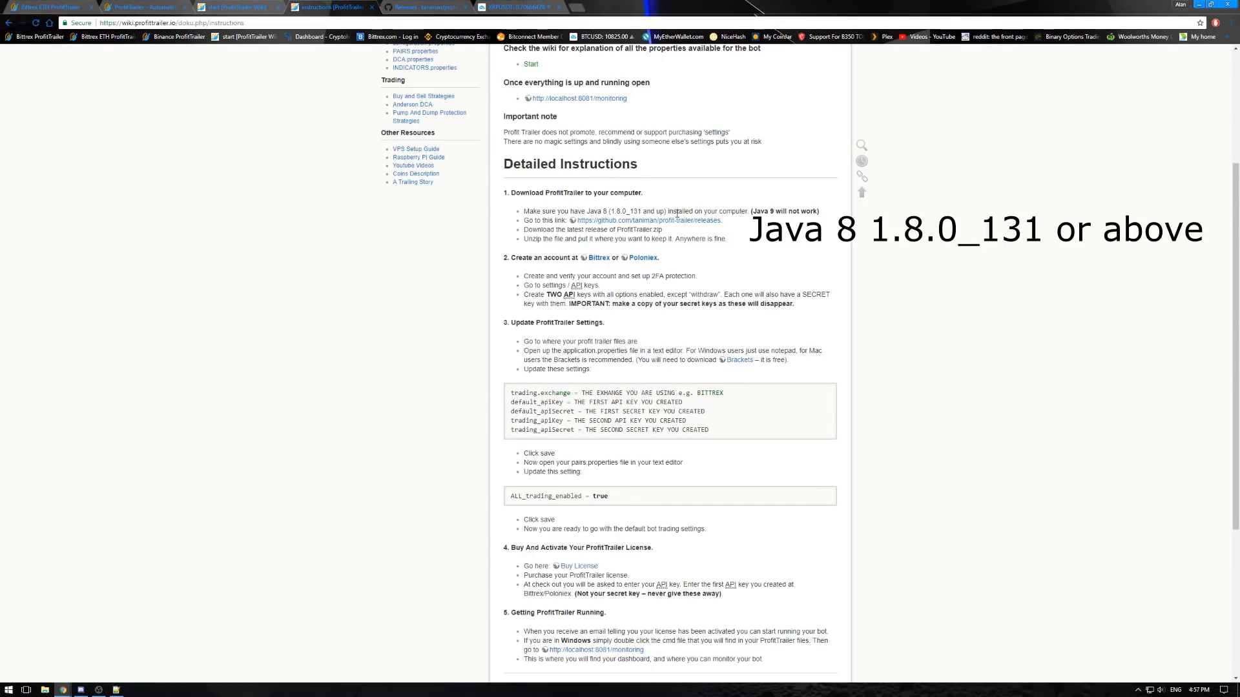
- Search Google for java in a new browser tab and open the Free Java Download page
{"action": "left_click", "coordinate": [576, 7]}
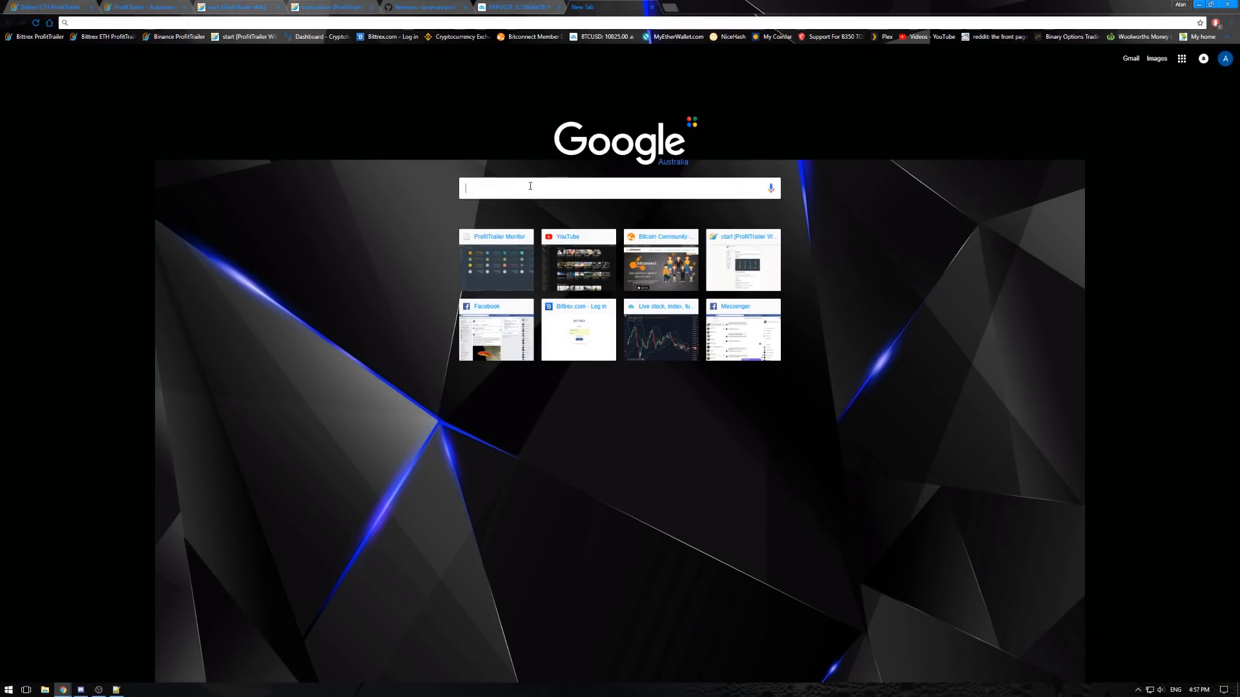
{"action": "type", "text": "java"}
{"action": "key", "text": "Return"}
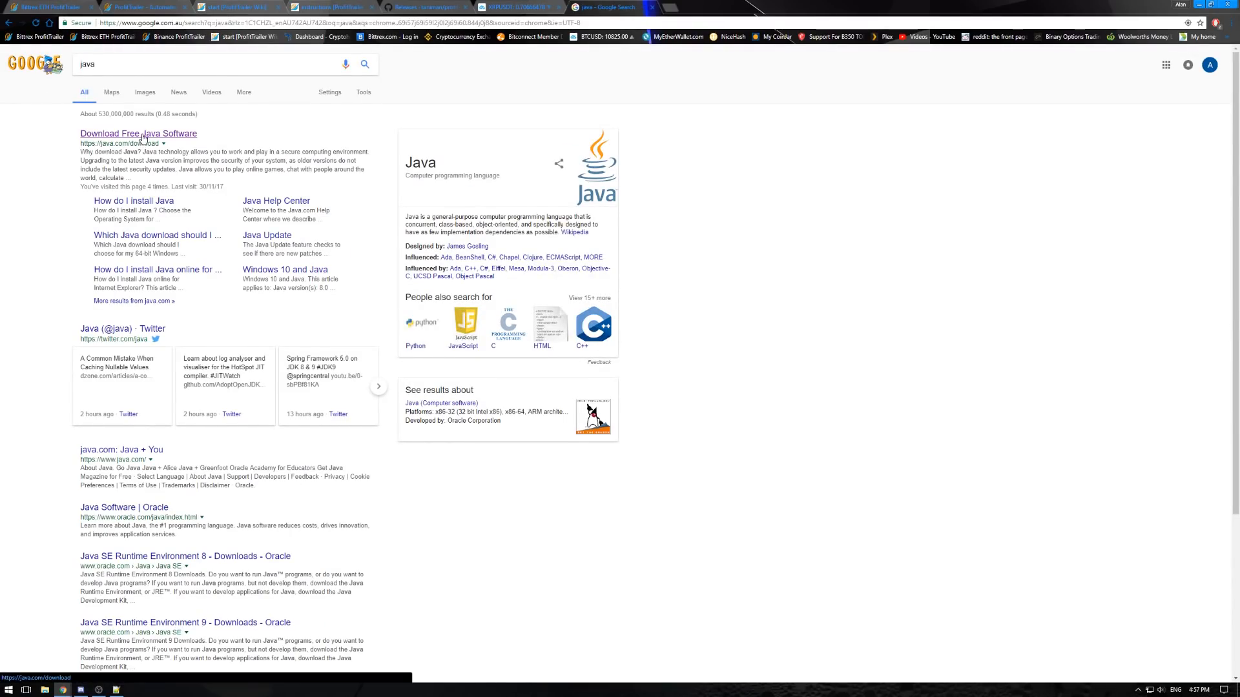
{"action": "left_click", "coordinate": [143, 135]}
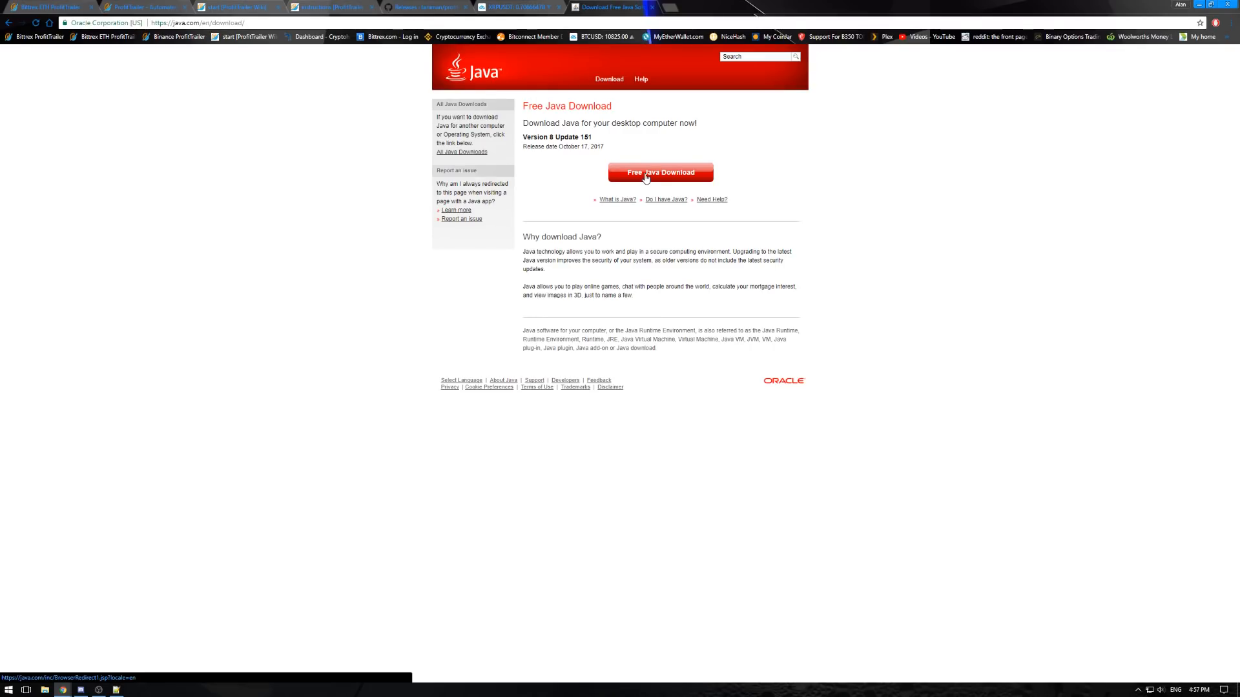
- Check the offered Java version and the Windows download page, then close them and return to the wiki instructions
{"action": "left_click_drag", "start_coordinate": [522, 138], "coordinate": [622, 151]}
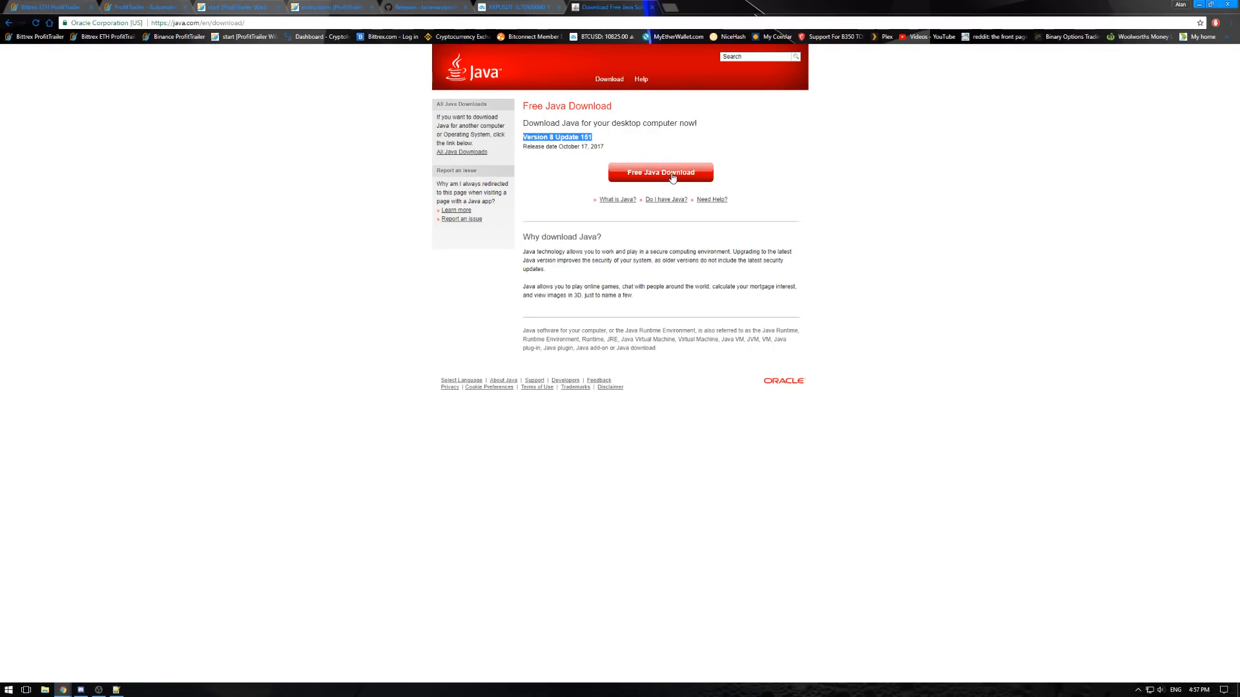
{"action": "left_click", "coordinate": [674, 178]}
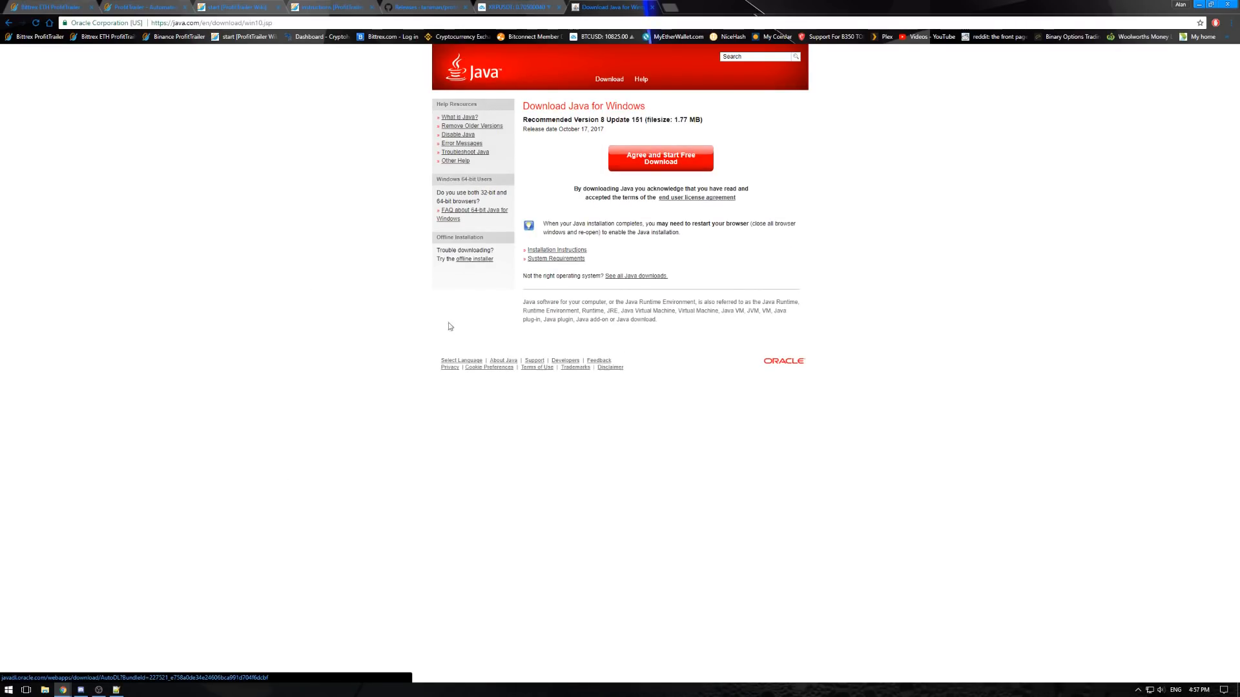
{"action": "left_click", "coordinate": [653, 9]}
{"action": "left_click", "coordinate": [342, 7]}
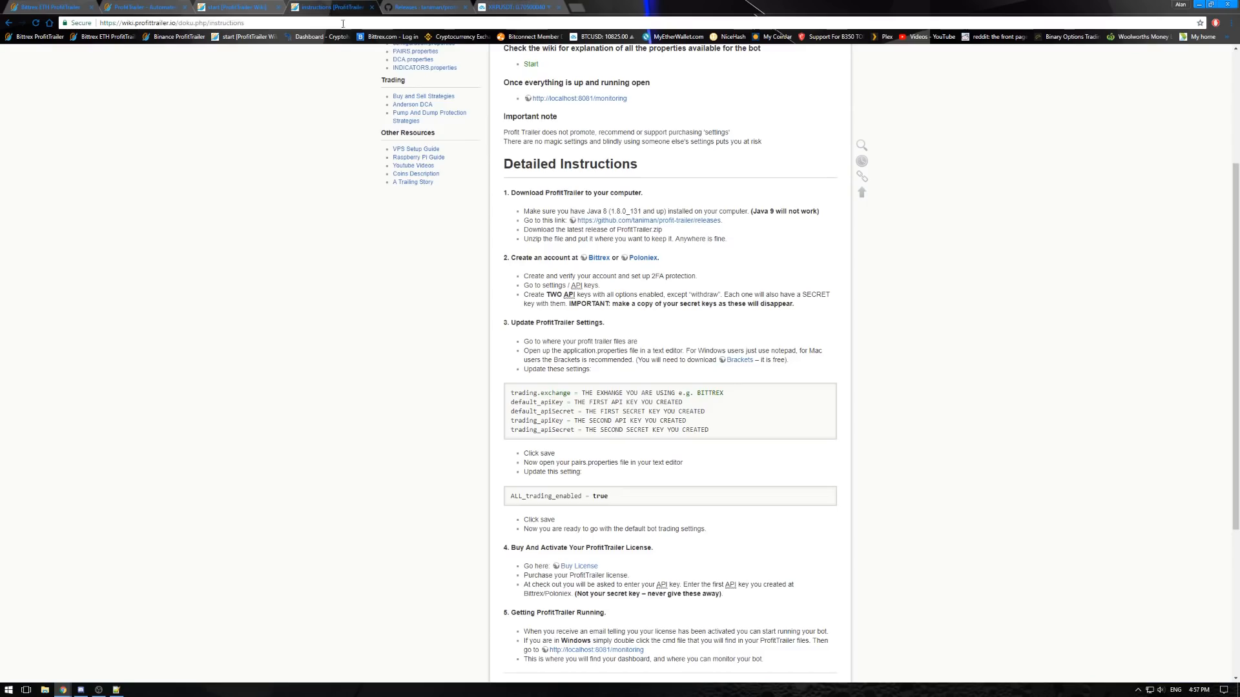
- Download ProfitTrailer.zip from the Binance + Bug fixes release on the taniman/profit-trailer GitHub releases page
{"action": "left_click_drag", "start_coordinate": [523, 221], "coordinate": [714, 229]}
{"action": "scroll", "coordinate": [713, 228], "scroll_direction": "up", "scroll_amount": 2}
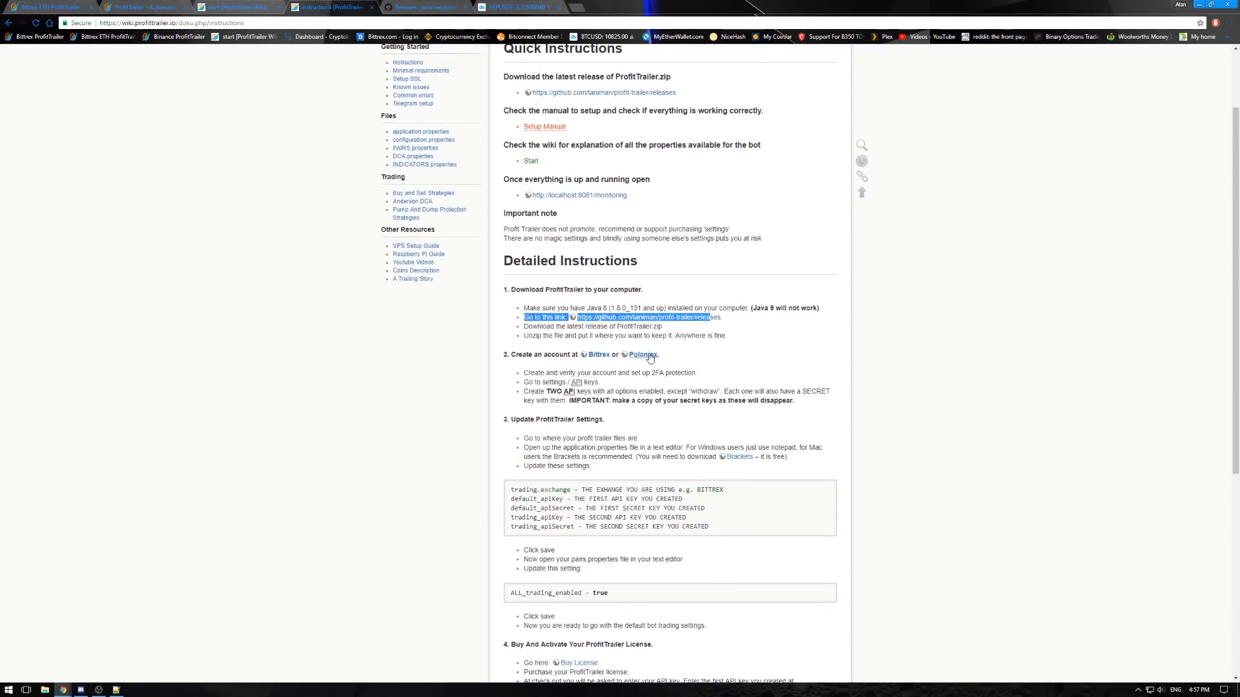
{"action": "left_click", "coordinate": [649, 317]}
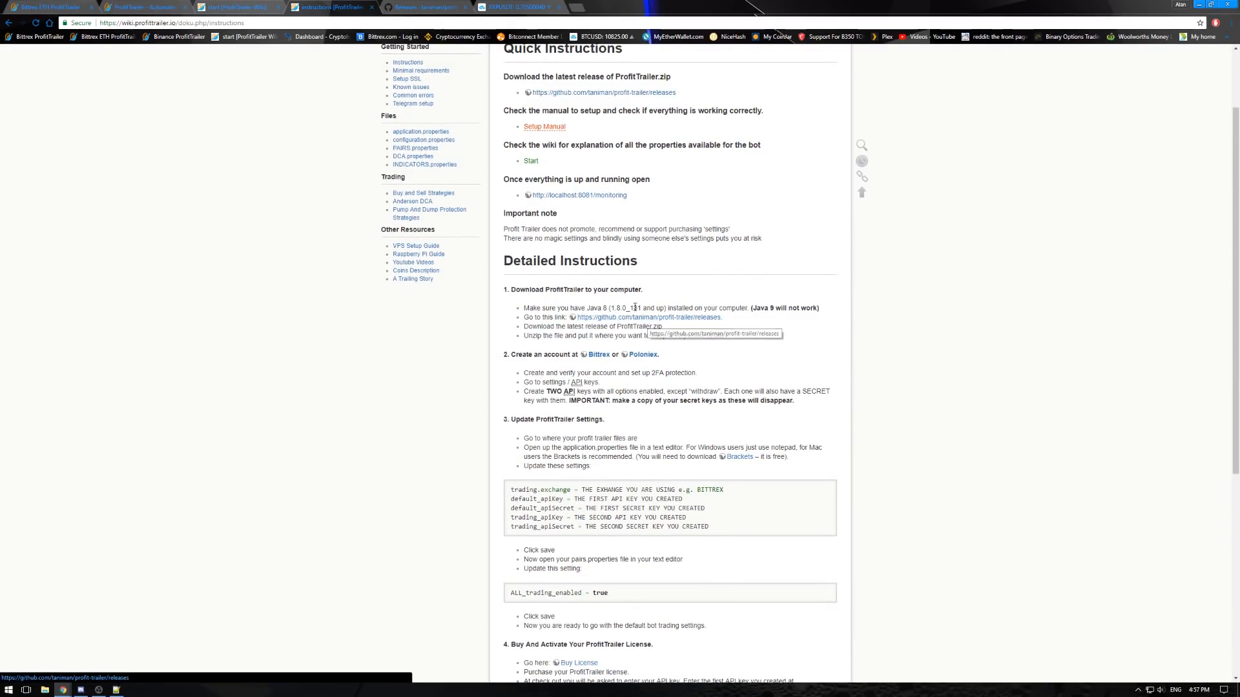
{"action": "left_click", "coordinate": [425, 9]}
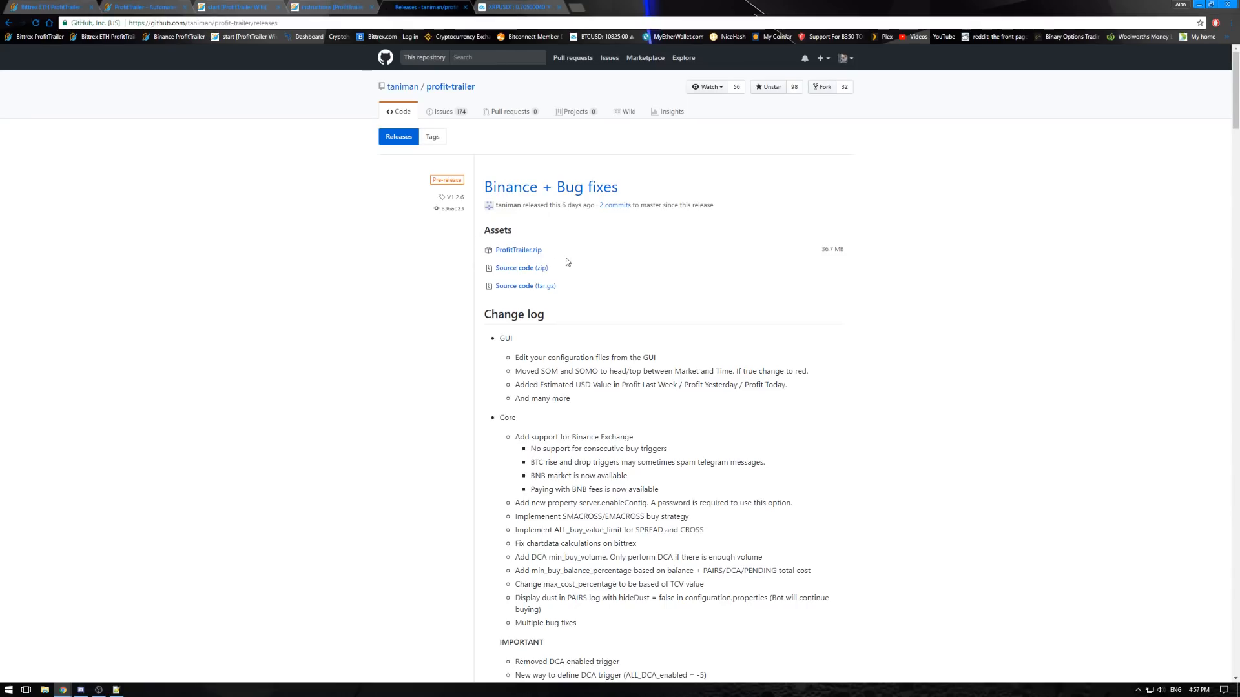
{"action": "left_click", "coordinate": [520, 252]}
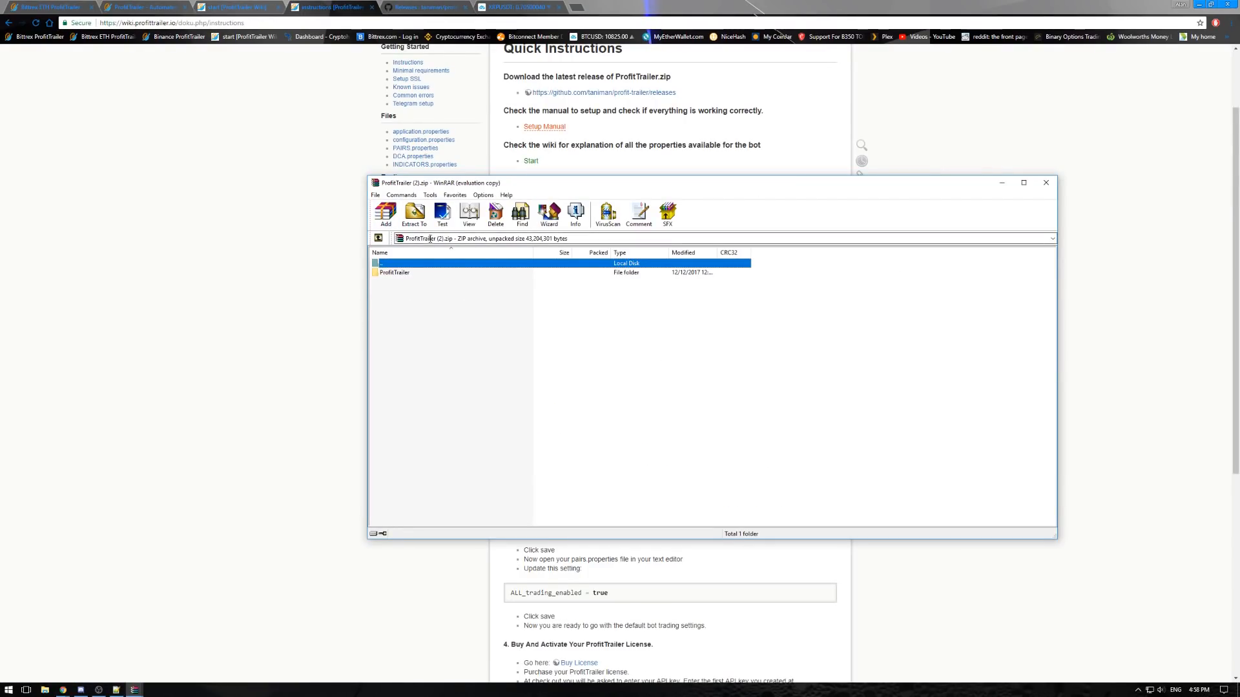
- Extract the ProfitTrailer folder from the downloaded archive to the desktop and close the archive
{"action": "left_click", "coordinate": [1199, 4]}
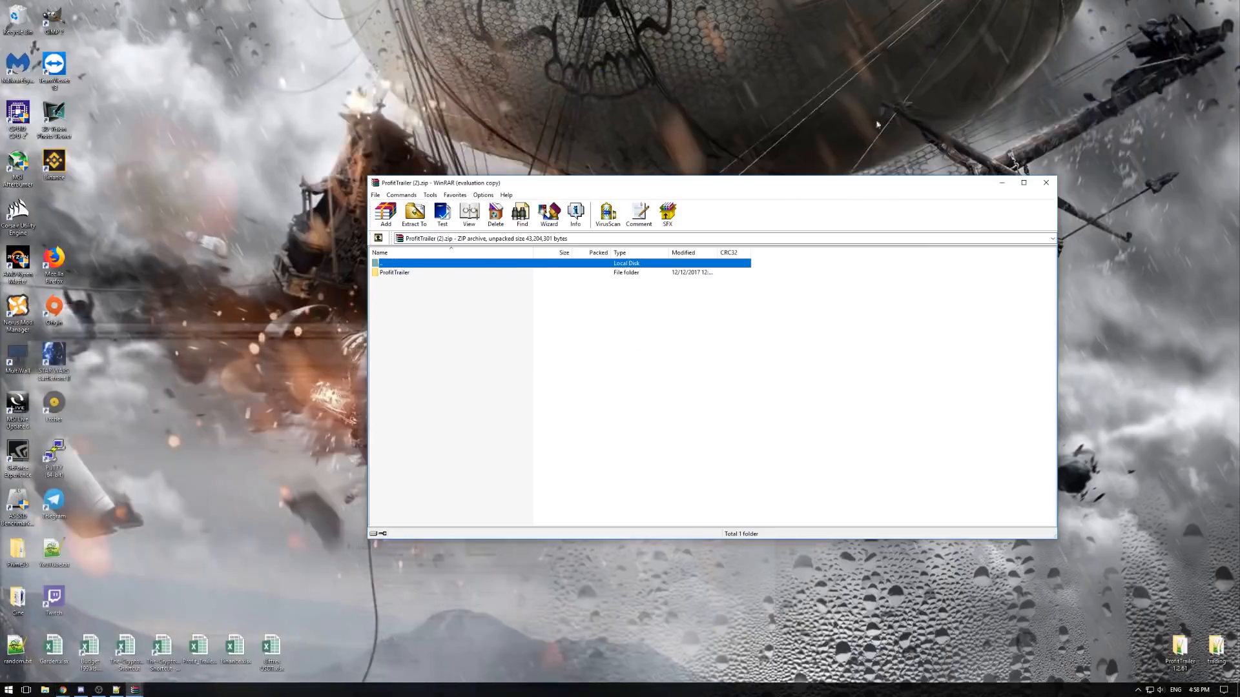
{"action": "left_click_drag", "start_coordinate": [551, 184], "coordinate": [560, 176]}
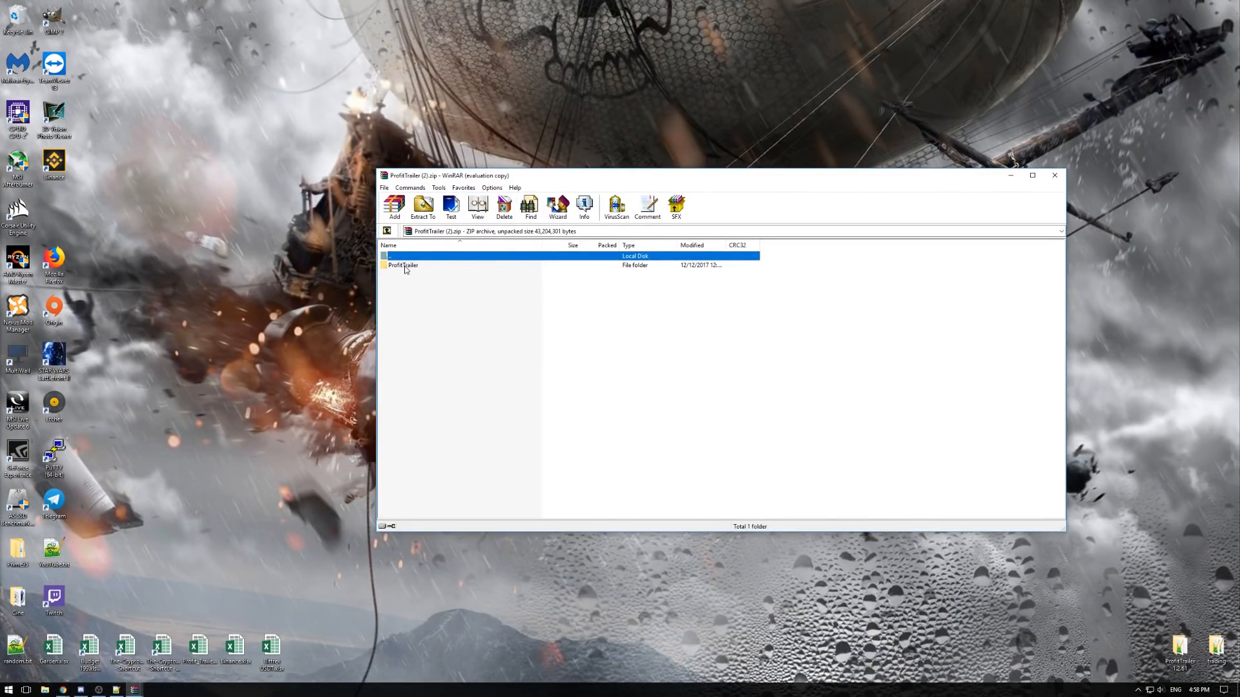
{"action": "left_click_drag", "start_coordinate": [405, 268], "coordinate": [181, 272]}
{"action": "left_click_drag", "start_coordinate": [114, 222], "coordinate": [114, 223]}
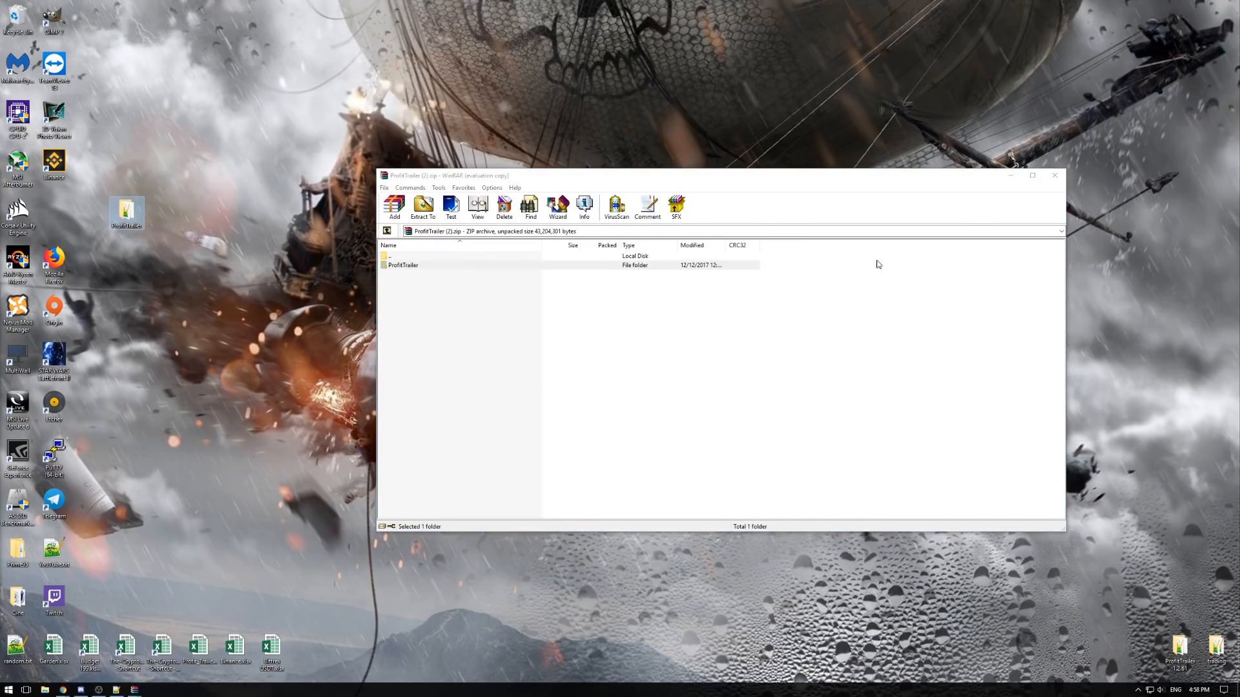
{"action": "left_click", "coordinate": [1054, 175]}
- Place the extracted ProfitTrailer folder beside the other desktop icons and open it
{"action": "left_click_drag", "start_coordinate": [126, 213], "coordinate": [109, 278]}
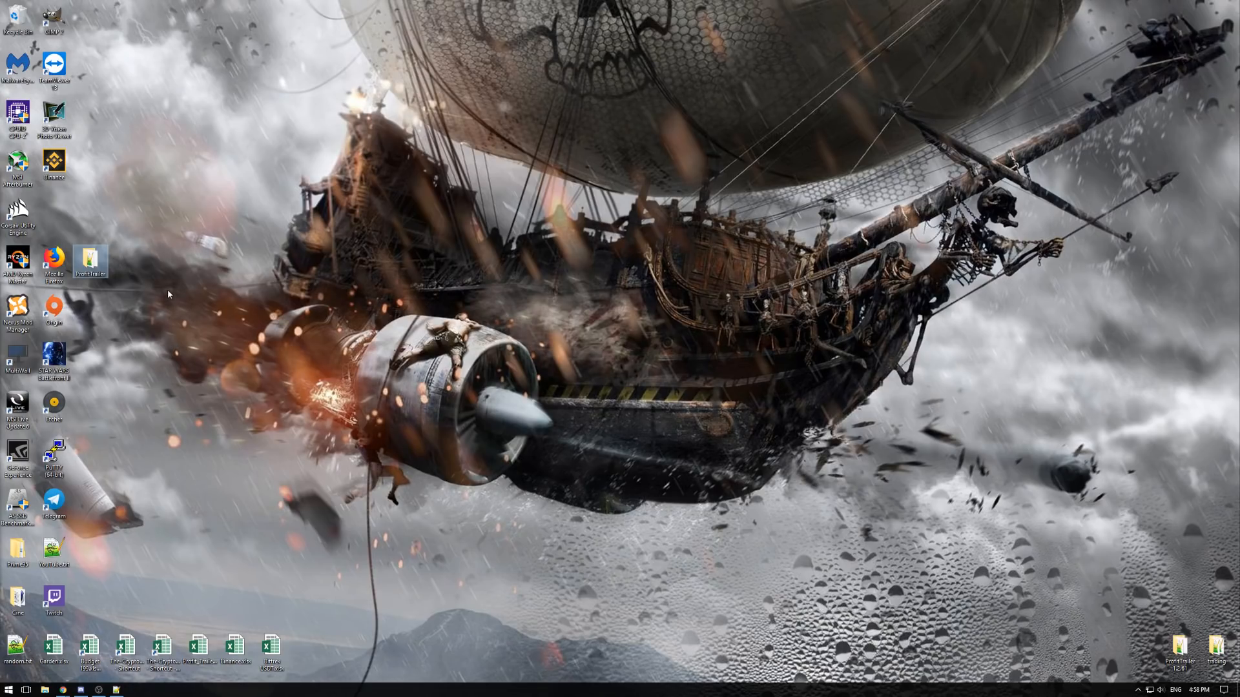
{"action": "left_click", "coordinate": [137, 270]}
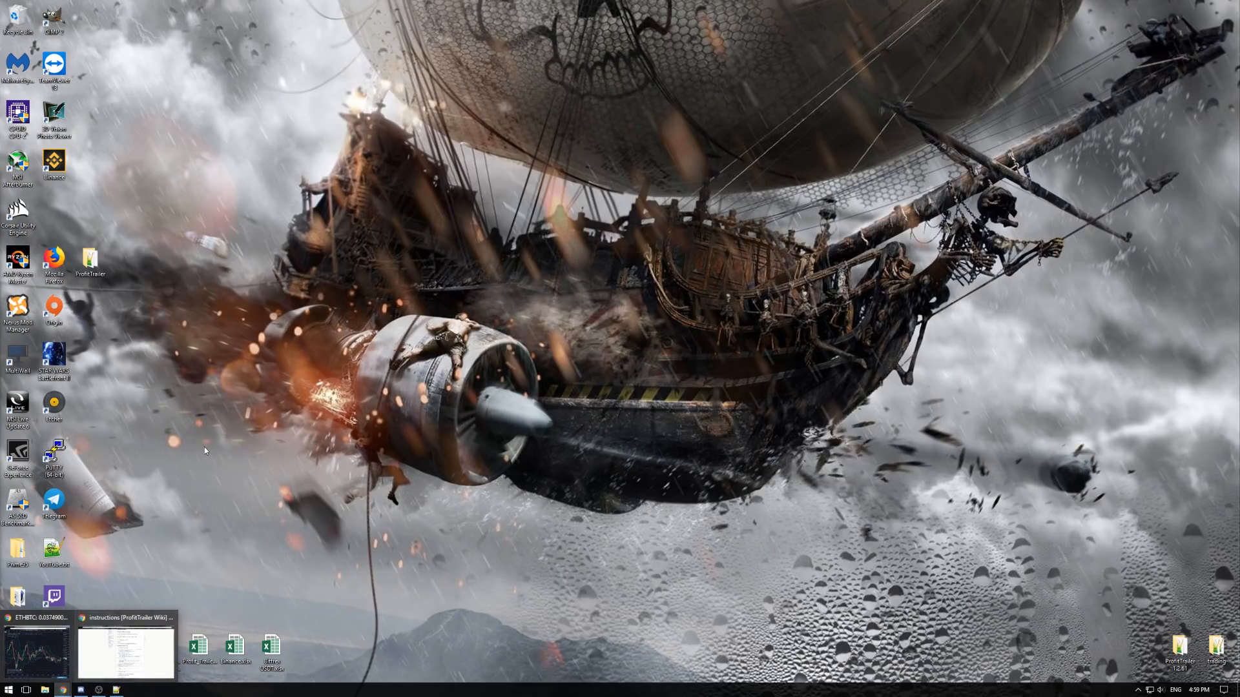
{"action": "double_click", "coordinate": [90, 262]}
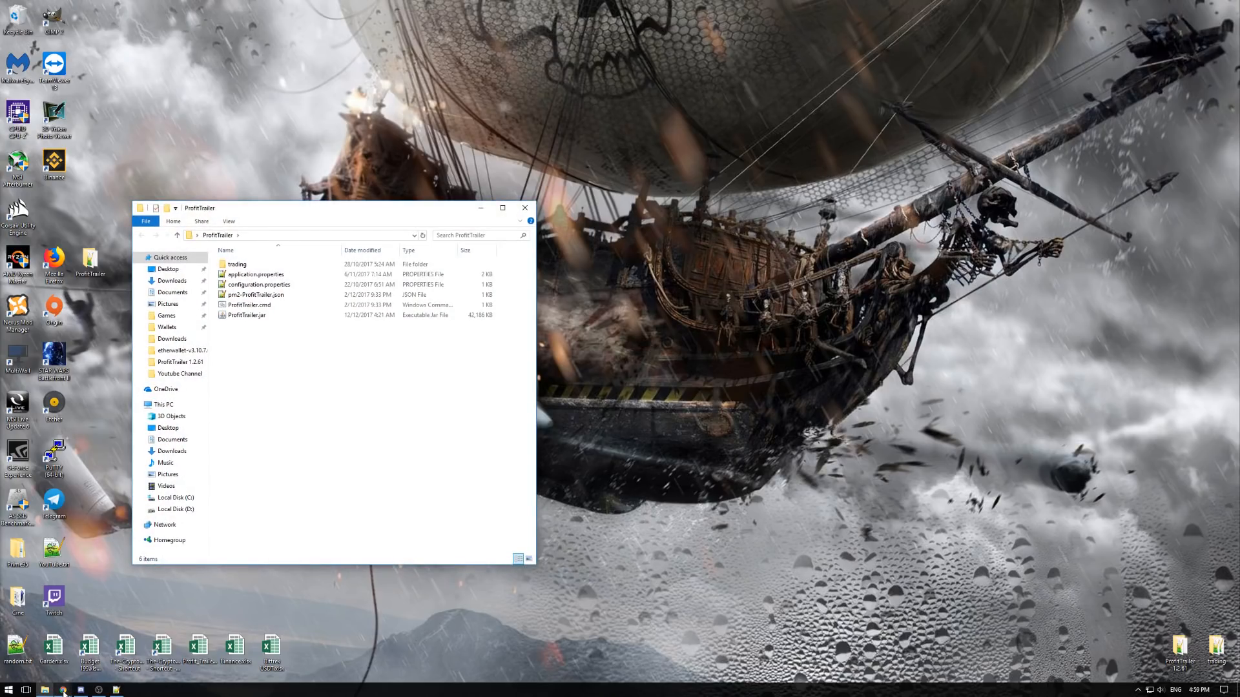
- Return to the wiki and read the Detailed Instructions on creating a Bittrex or Poloniex account with 2FA protection
{"action": "mouse_move", "coordinate": [64, 690]}
{"action": "left_click", "coordinate": [126, 653]}
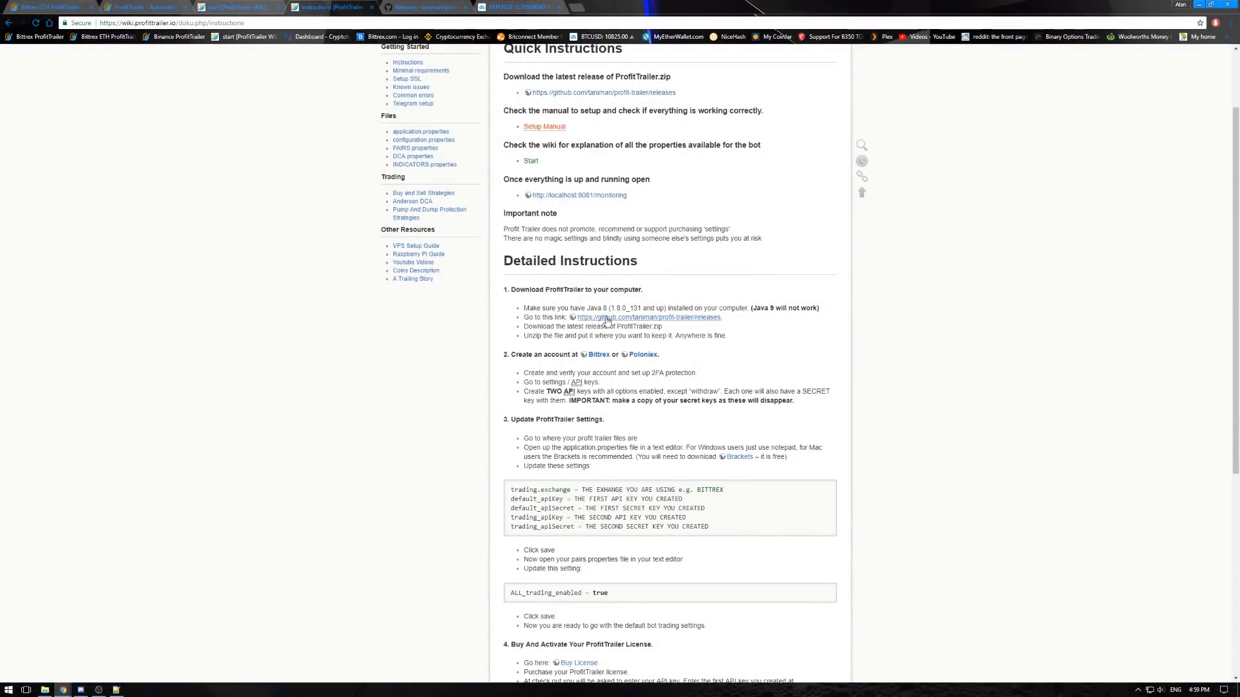
{"action": "scroll", "coordinate": [478, 335], "scroll_direction": "down", "scroll_amount": 3}
{"action": "left_click_drag", "start_coordinate": [503, 261], "coordinate": [625, 270]}
{"action": "left_click", "coordinate": [625, 270]}
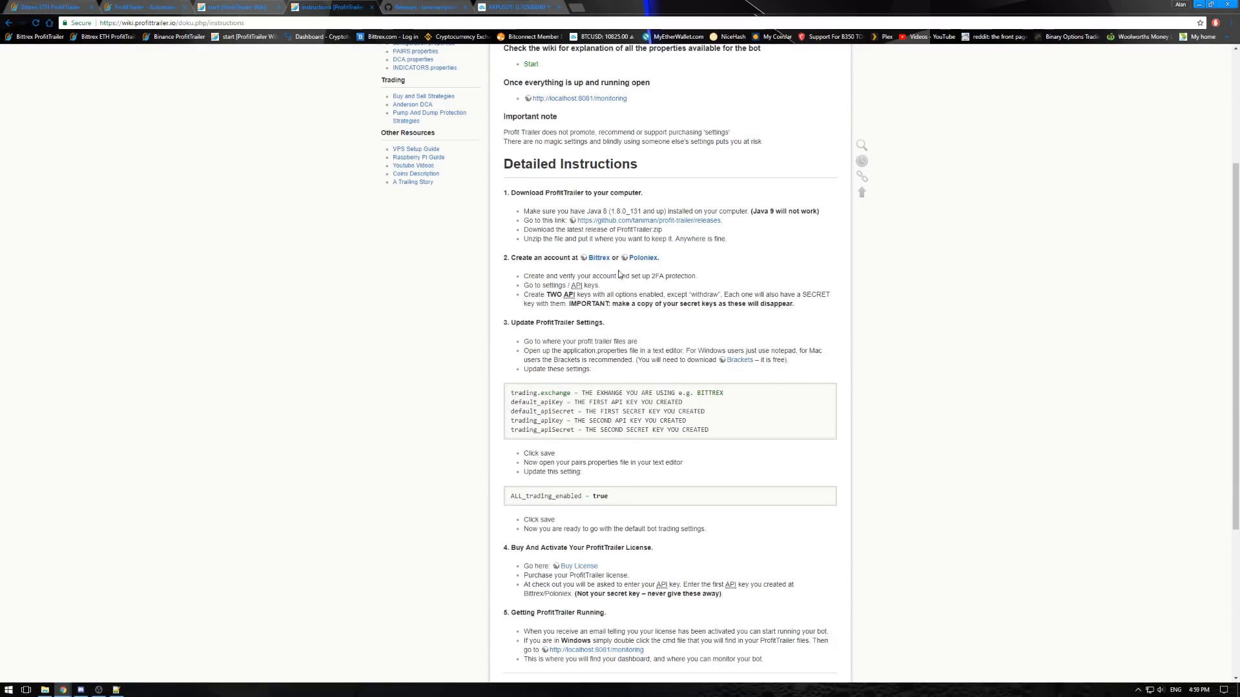
{"action": "scroll", "coordinate": [617, 276], "scroll_direction": "down", "scroll_amount": 1}
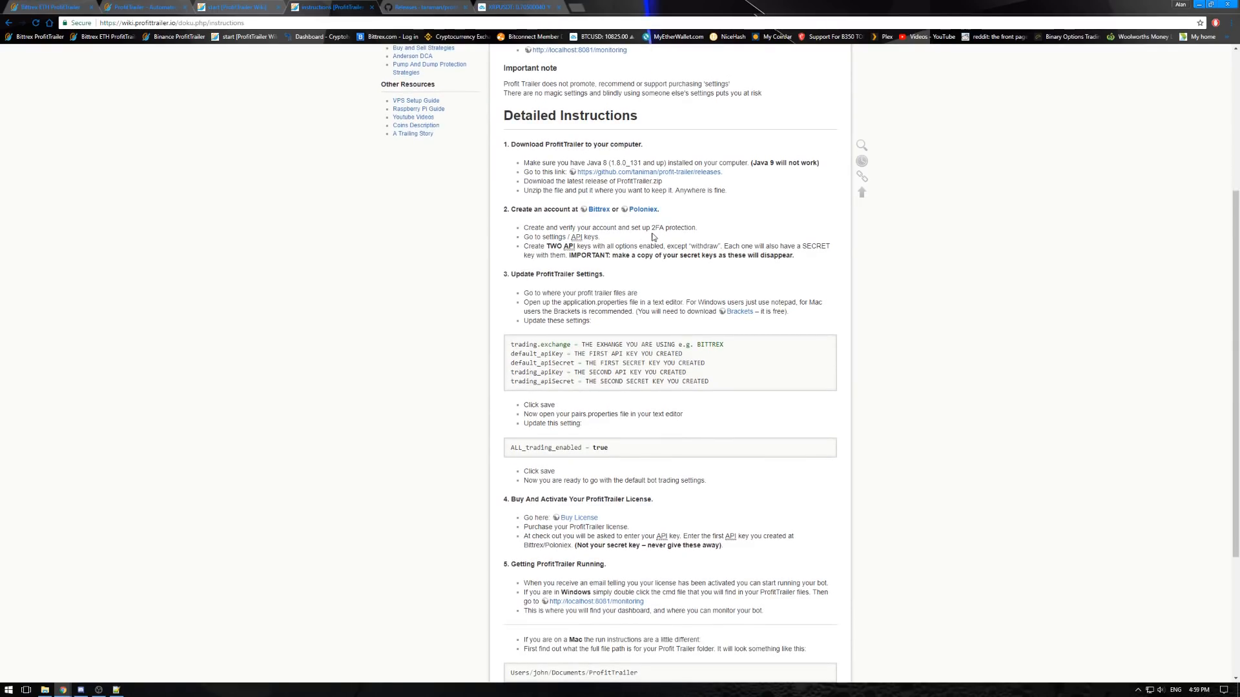
{"action": "mouse_move", "coordinate": [652, 230]}
{"action": "left_mouse_down"}
{"action": "mouse_move", "coordinate": [666, 230]}
{"action": "mouse_move", "coordinate": [636, 239]}
{"action": "left_mouse_up"}
{"action": "left_click", "coordinate": [572, 226]}
{"action": "left_click_drag", "start_coordinate": [512, 209], "coordinate": [667, 217]}
{"action": "left_click", "coordinate": [504, 243]}
- Examine the instructions on creating two API keys, excluding the withdraw option and keeping a copy of the secret keys
{"action": "double_click", "coordinate": [533, 246]}
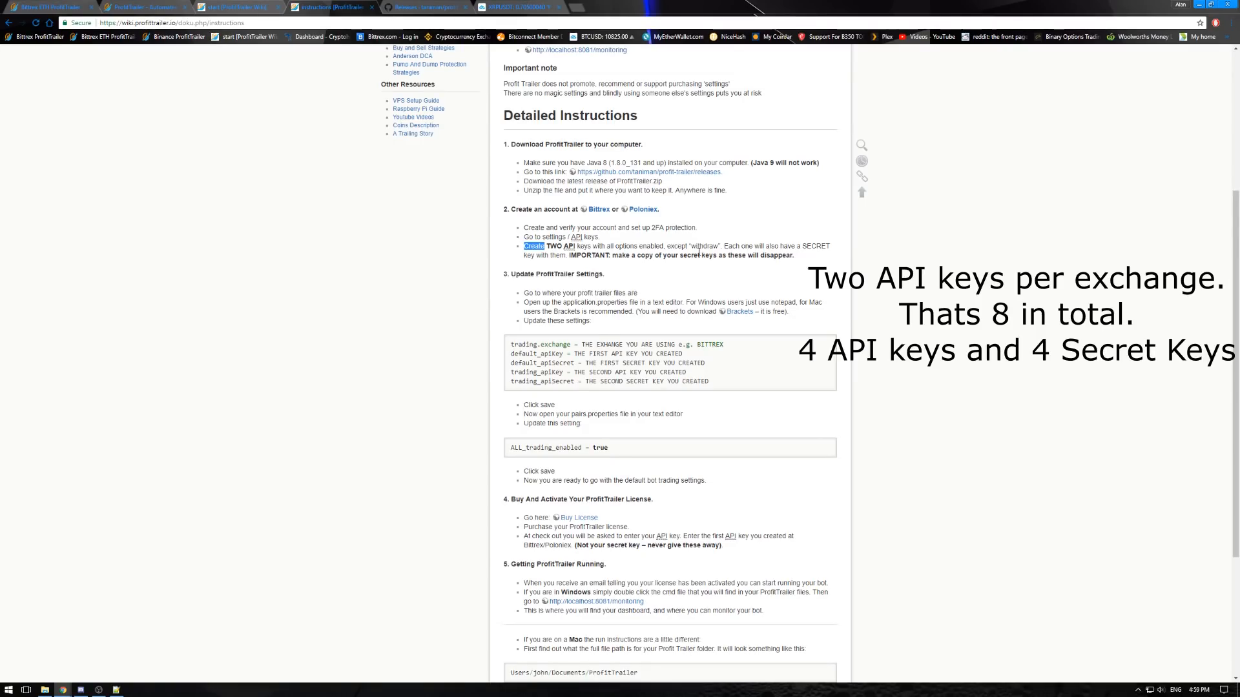
{"action": "left_click_drag", "start_coordinate": [612, 256], "coordinate": [795, 257]}
{"action": "left_click", "coordinate": [621, 266]}
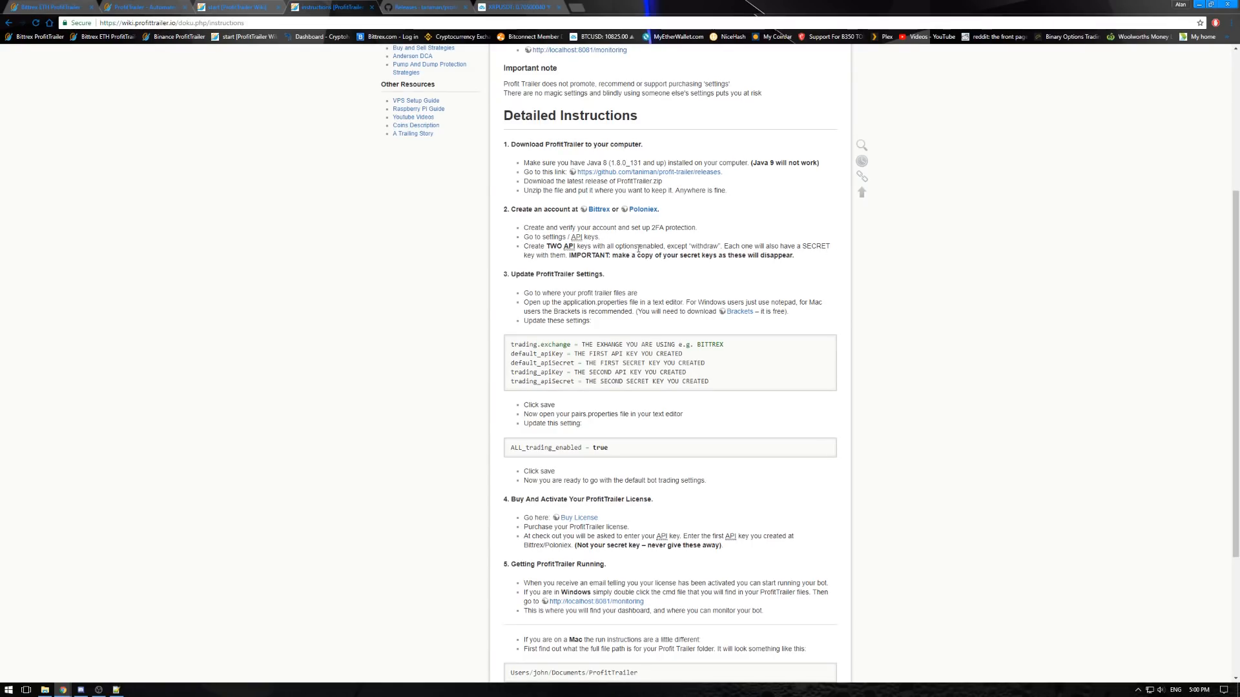
{"action": "mouse_move", "coordinate": [691, 246]}
{"action": "left_mouse_down"}
{"action": "mouse_move", "coordinate": [719, 247]}
{"action": "mouse_move", "coordinate": [686, 247]}
{"action": "left_mouse_up"}
{"action": "left_click", "coordinate": [714, 247]}
{"action": "left_click", "coordinate": [707, 279]}
- Place the ProfitTrailer folder window beside the wiki text and read which text editor to use for application.properties
{"action": "left_click", "coordinate": [45, 690]}
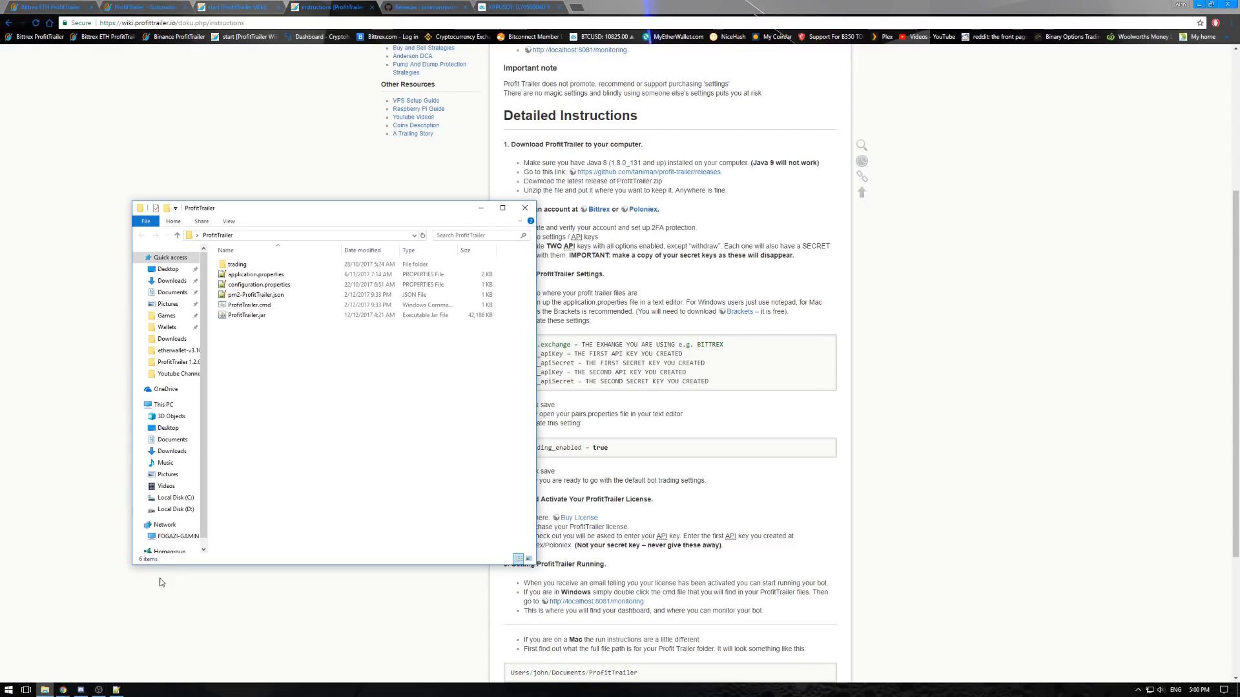
{"action": "left_click_drag", "start_coordinate": [371, 208], "coordinate": [315, 180]}
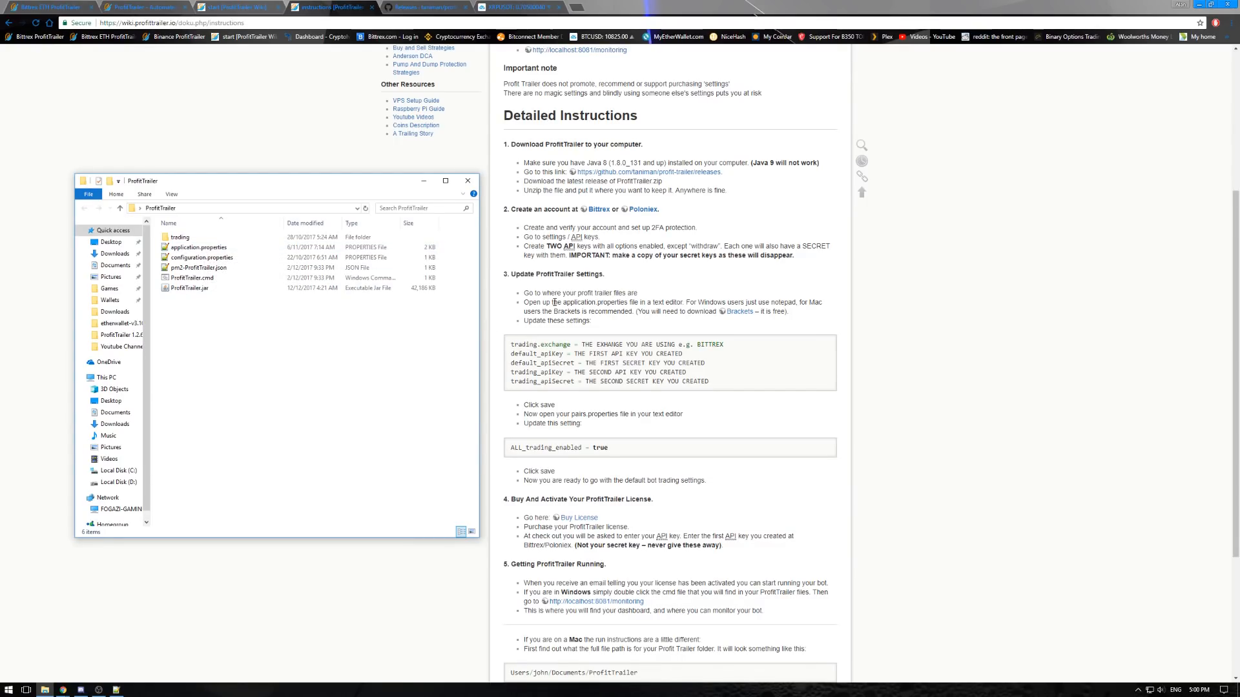
{"action": "left_click_drag", "start_coordinate": [686, 303], "coordinate": [795, 299]}
{"action": "left_click", "coordinate": [787, 302]}
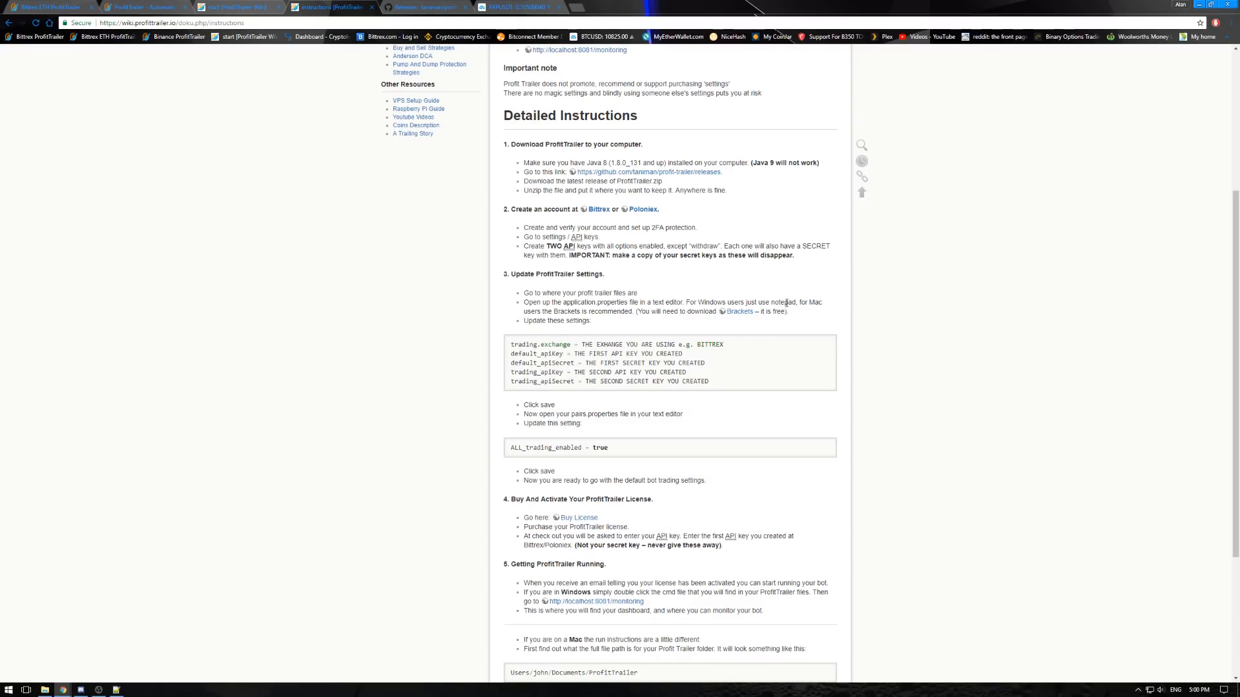
- Open application.properties from the ProfitTrailer folder in Notepad++
{"action": "left_click", "coordinate": [116, 690]}
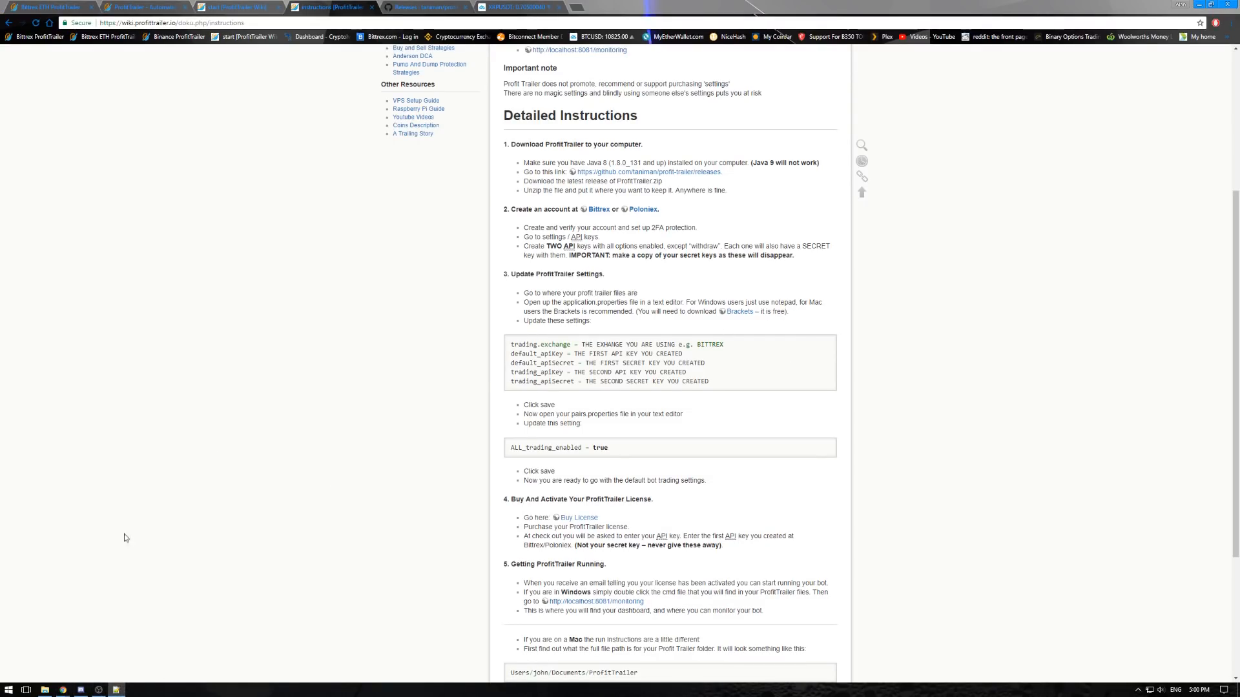
{"action": "left_click", "coordinate": [45, 693]}
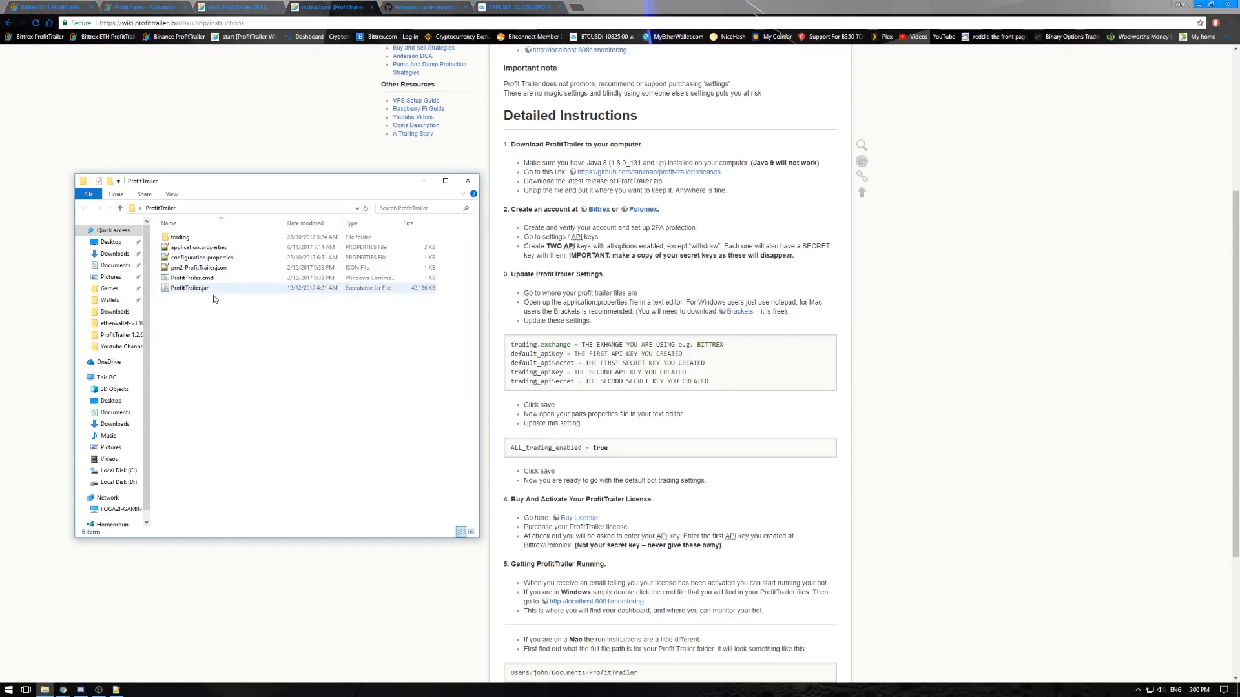
{"action": "right_click", "coordinate": [204, 251]}
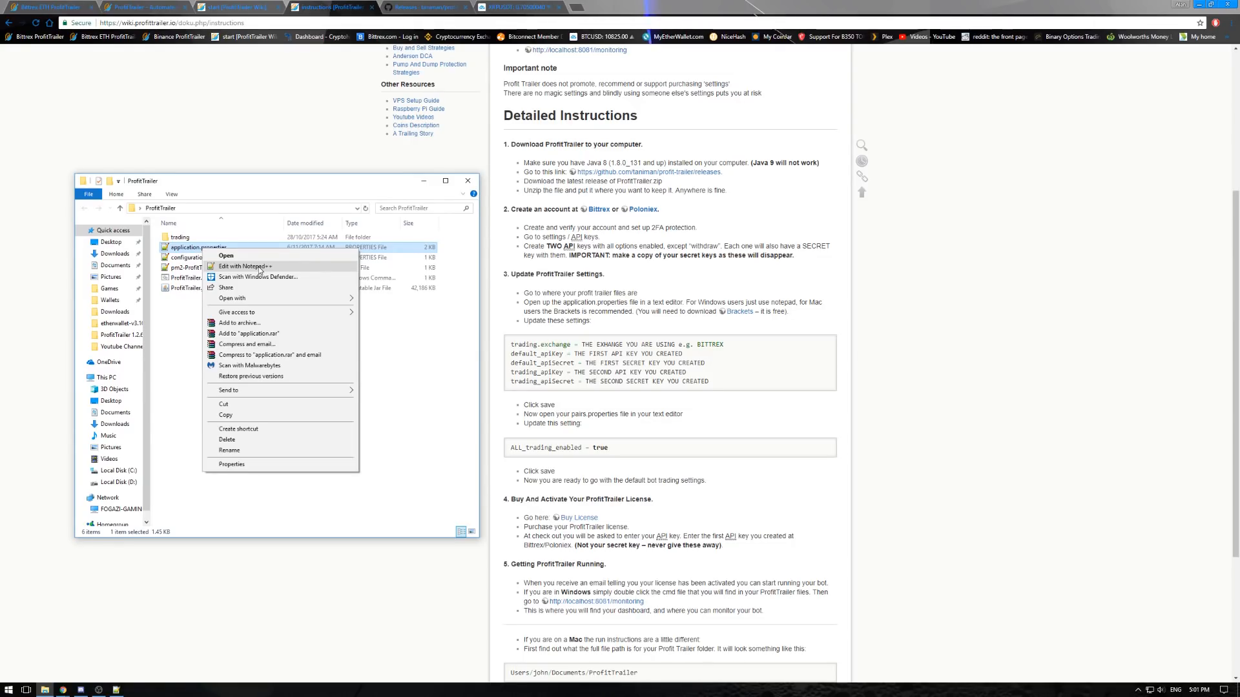
{"action": "left_click", "coordinate": [259, 267]}
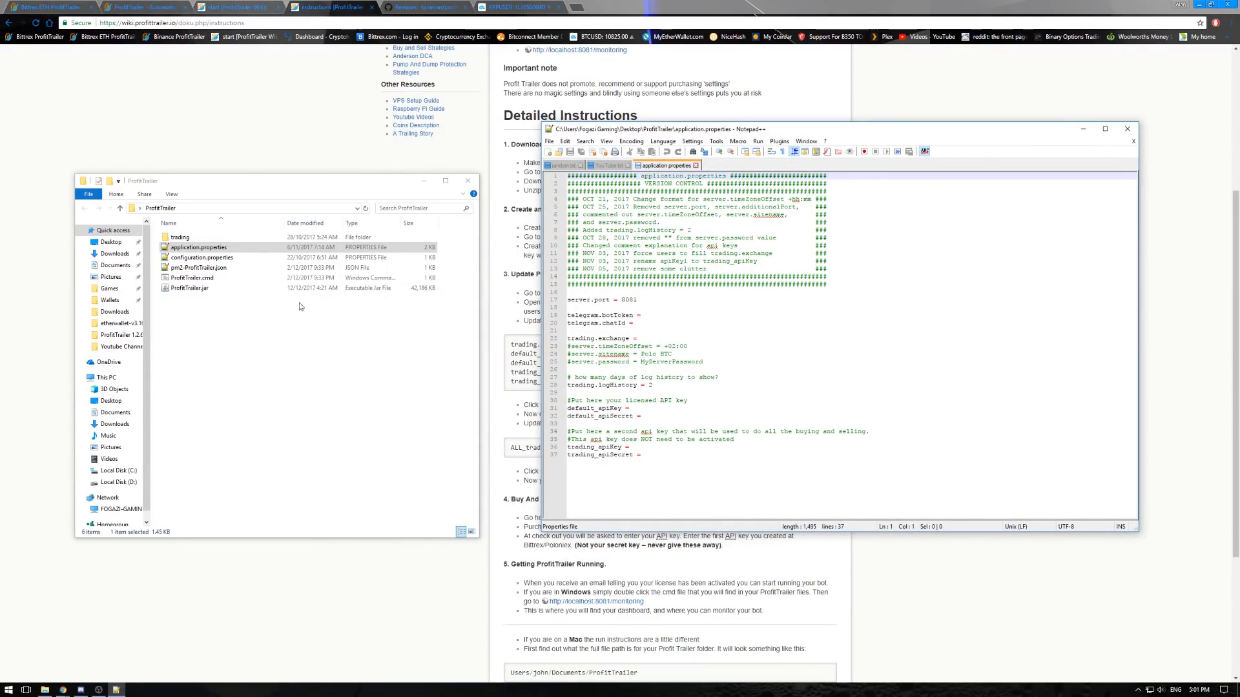
- Open application.properties in Notepad as well, compare its layout with Notepad++, and close the Notepad copy
{"action": "left_click", "coordinate": [196, 251]}
{"action": "right_click", "coordinate": [196, 252]}
{"action": "mouse_move", "coordinate": [264, 298]}
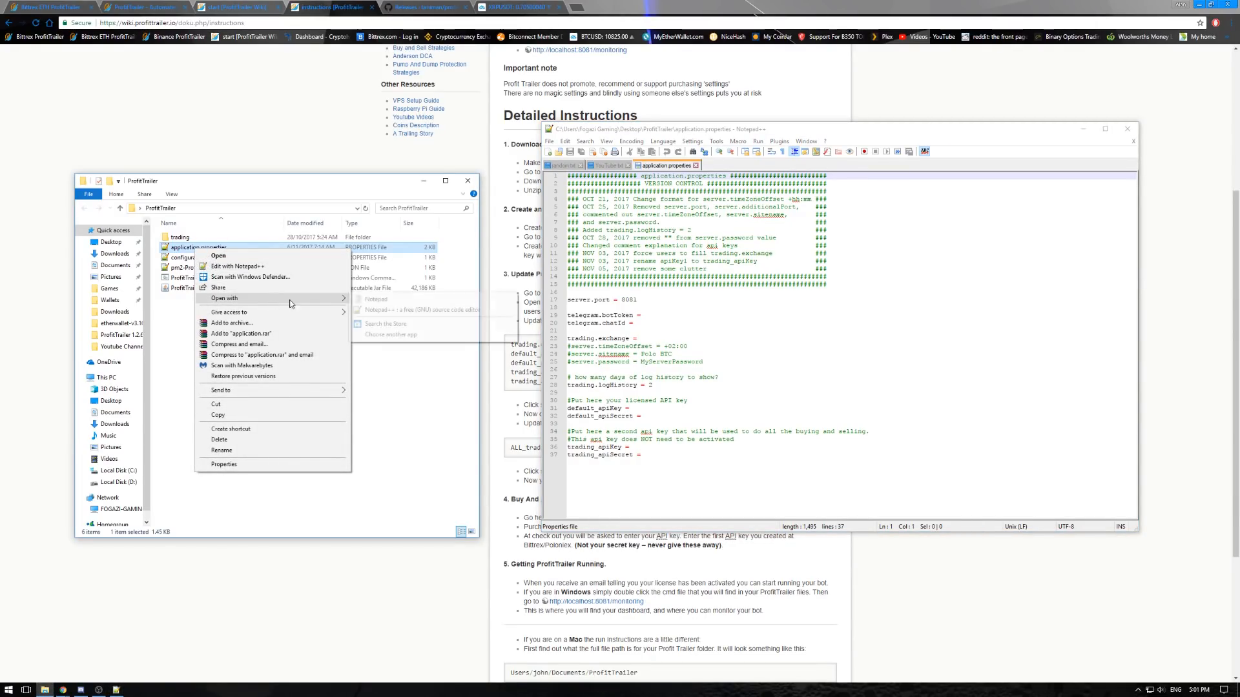
{"action": "left_click", "coordinate": [375, 299]}
{"action": "left_click_drag", "start_coordinate": [326, 29], "coordinate": [461, 321]}
{"action": "left_click_drag", "start_coordinate": [741, 129], "coordinate": [736, 64]}
{"action": "left_click", "coordinate": [295, 614]}
{"action": "mouse_move", "coordinate": [205, 672]}
{"action": "left_mouse_down"}
{"action": "mouse_move", "coordinate": [372, 671]}
{"action": "mouse_move", "coordinate": [203, 672]}
{"action": "left_mouse_up"}
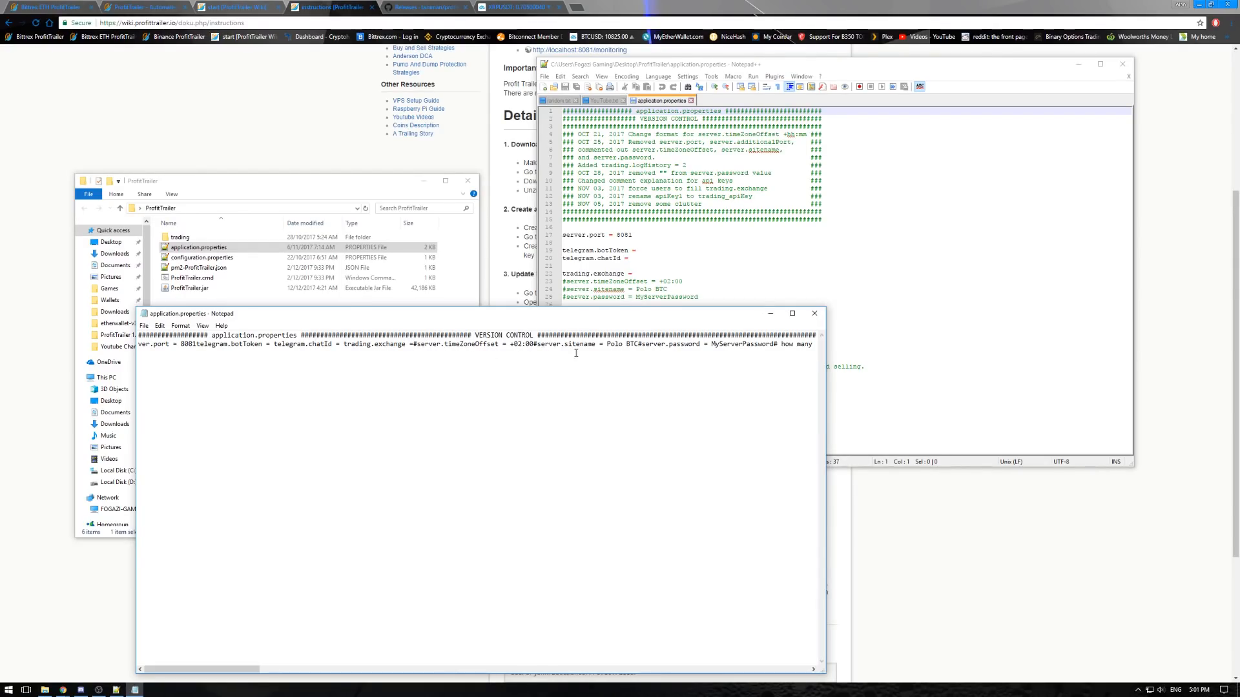
{"action": "left_click", "coordinate": [815, 315]}
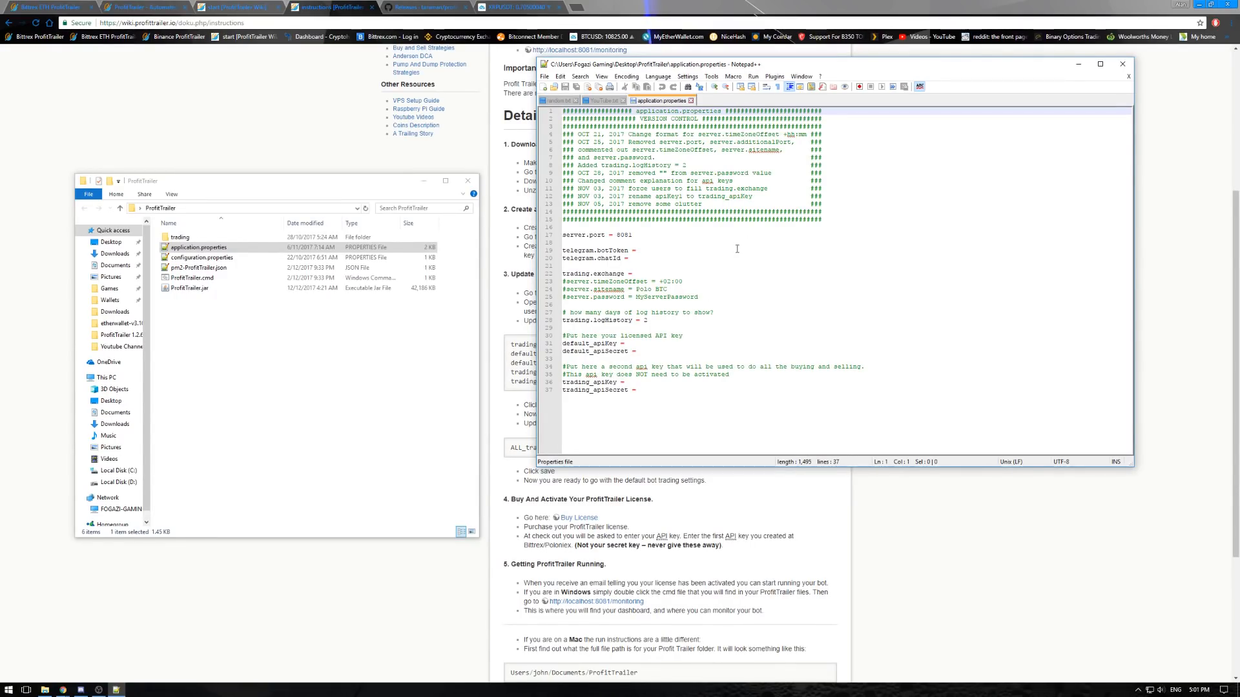
- Examine the telegram.botToken and telegram.chatId entries in application.properties
{"action": "left_click_drag", "start_coordinate": [92, 372], "coordinate": [61, 373]}
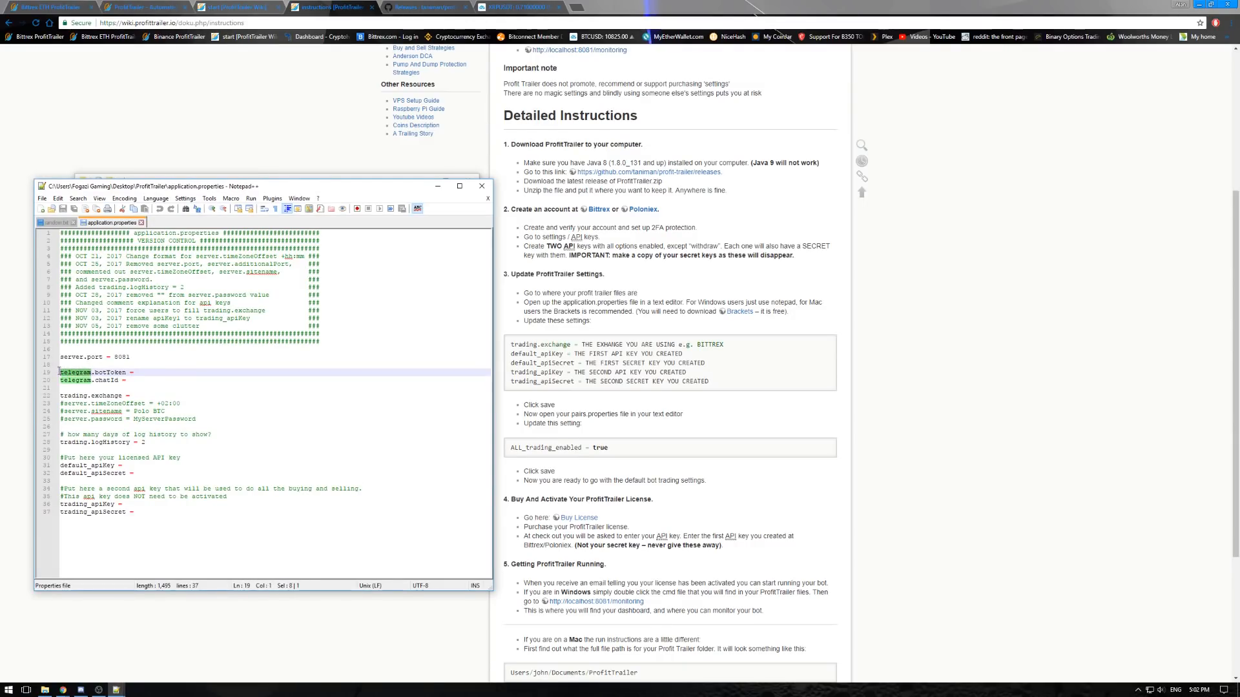
{"action": "left_click", "coordinate": [65, 373]}
{"action": "left_click", "coordinate": [80, 381]}
{"action": "left_click", "coordinate": [115, 380]}
{"action": "left_click", "coordinate": [146, 372]}
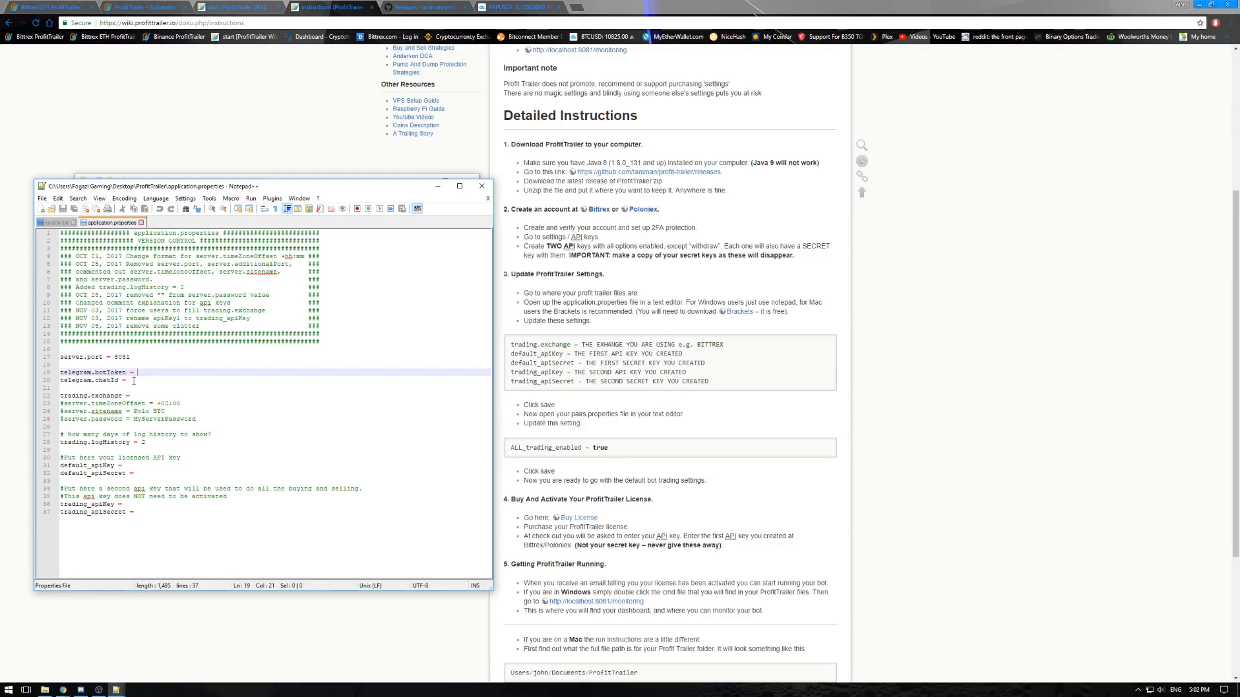
{"action": "left_click", "coordinate": [133, 379]}
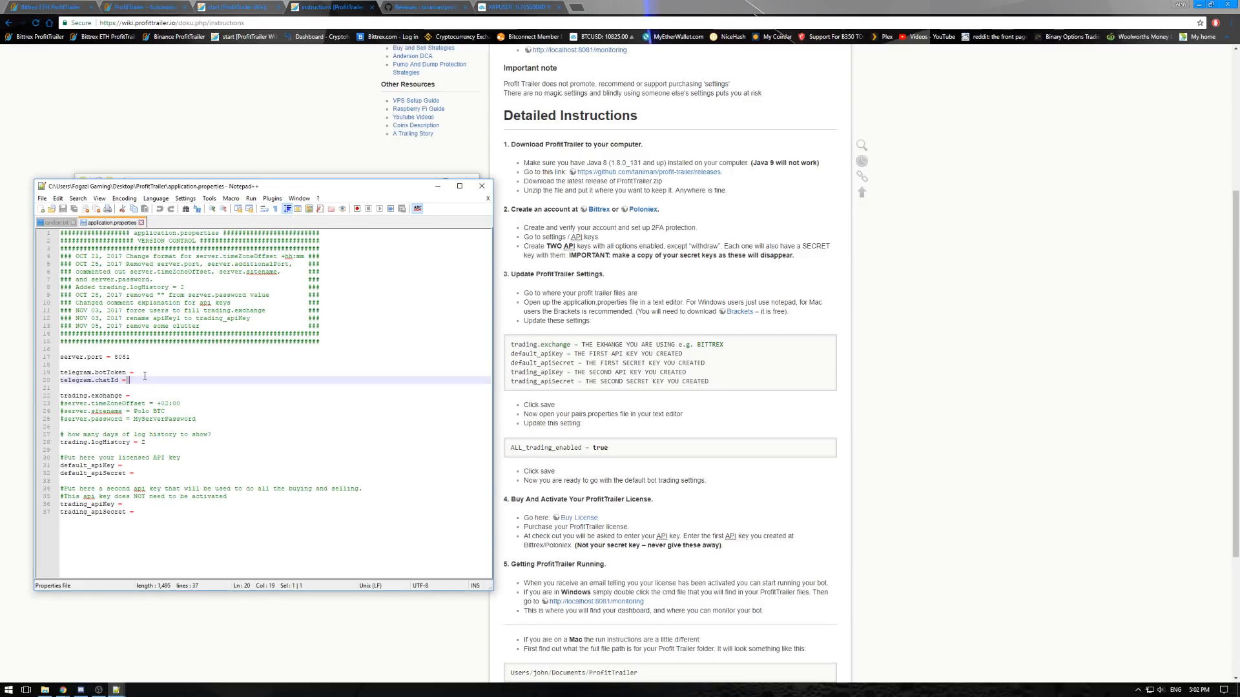
{"action": "left_click", "coordinate": [147, 373]}
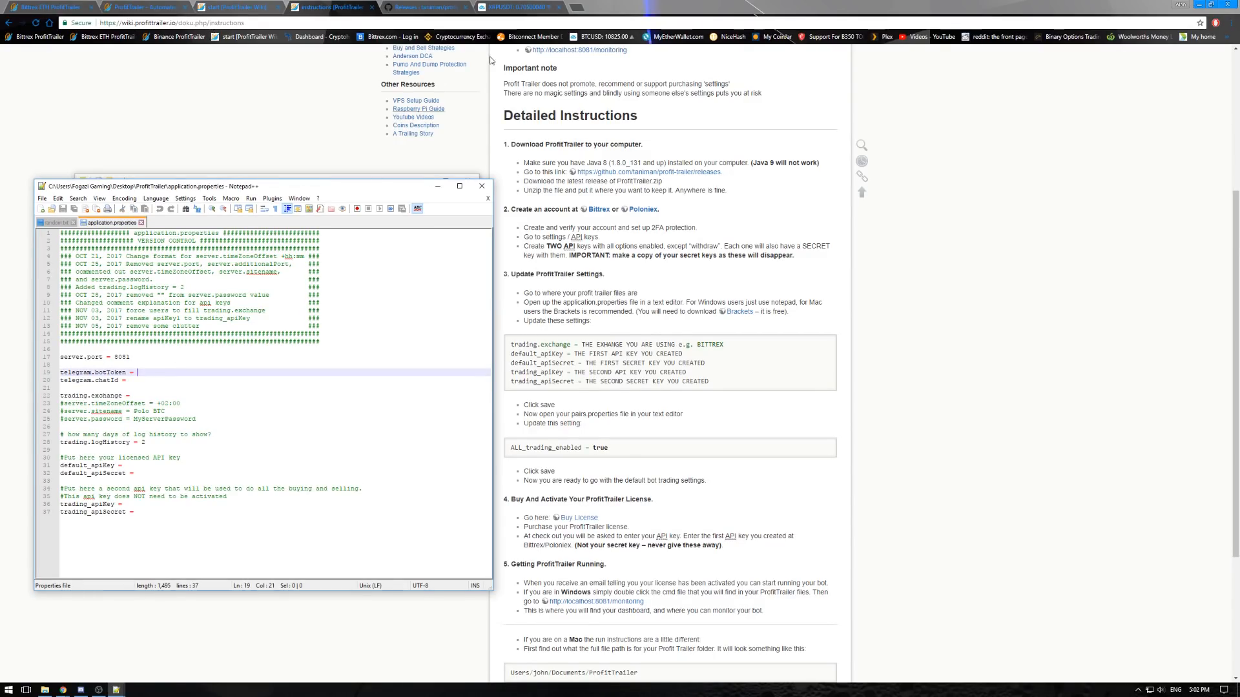
- Return to the wiki instructions page and locate the Telegram setup link under Getting Started
{"action": "left_click", "coordinate": [331, 110]}
{"action": "scroll", "coordinate": [372, 160], "scroll_direction": "up", "scroll_amount": 1}
{"action": "scroll", "coordinate": [373, 160], "scroll_direction": "up", "scroll_amount": 3}
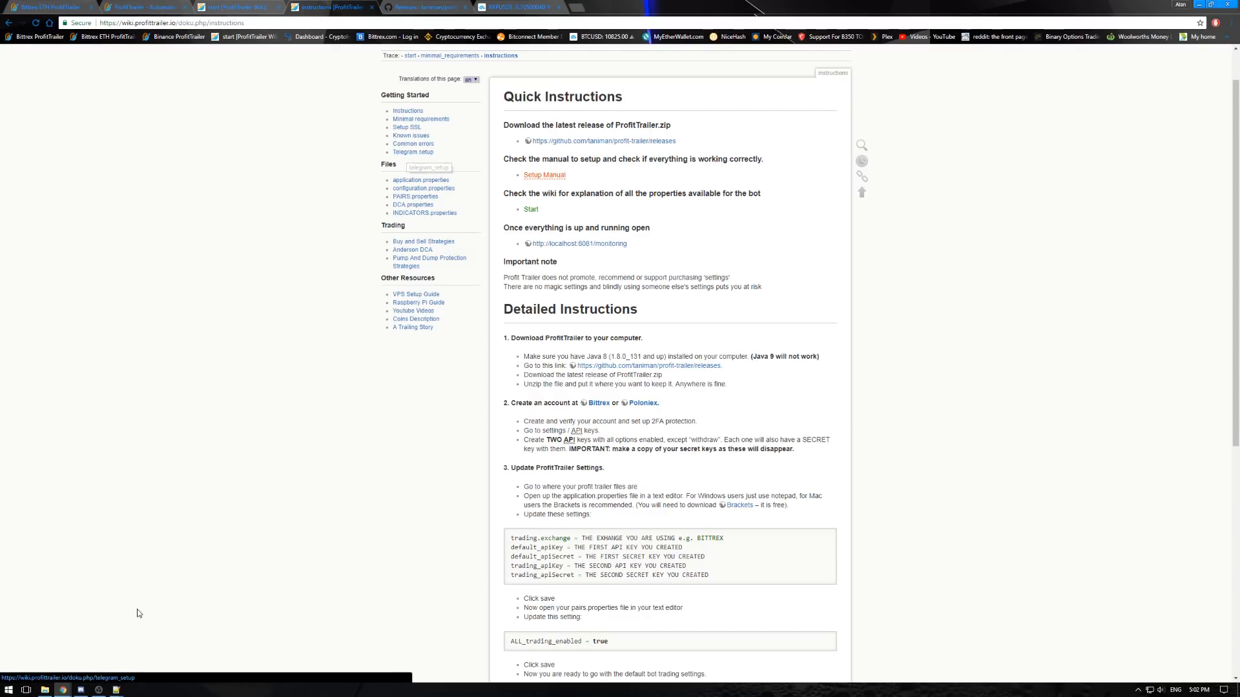
- Return to application.properties in Notepad++ and set trading.exchange to BITTREX
{"action": "mouse_move", "coordinate": [118, 693]}
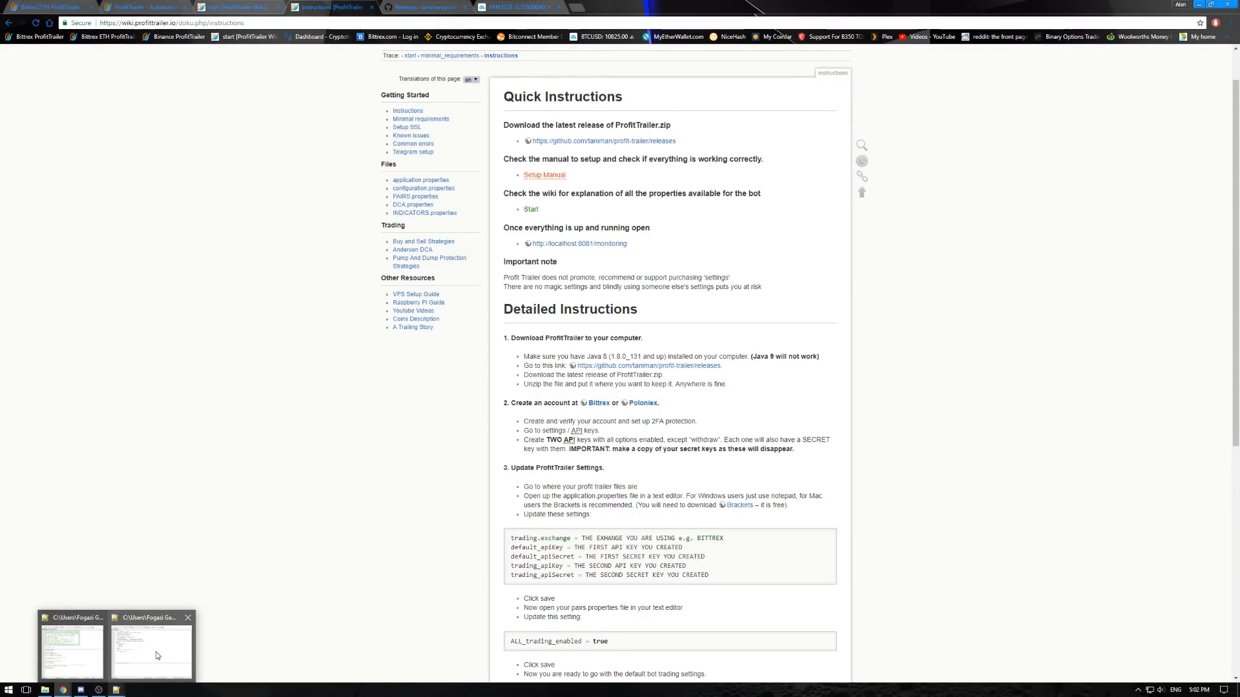
{"action": "mouse_move", "coordinate": [156, 653]}
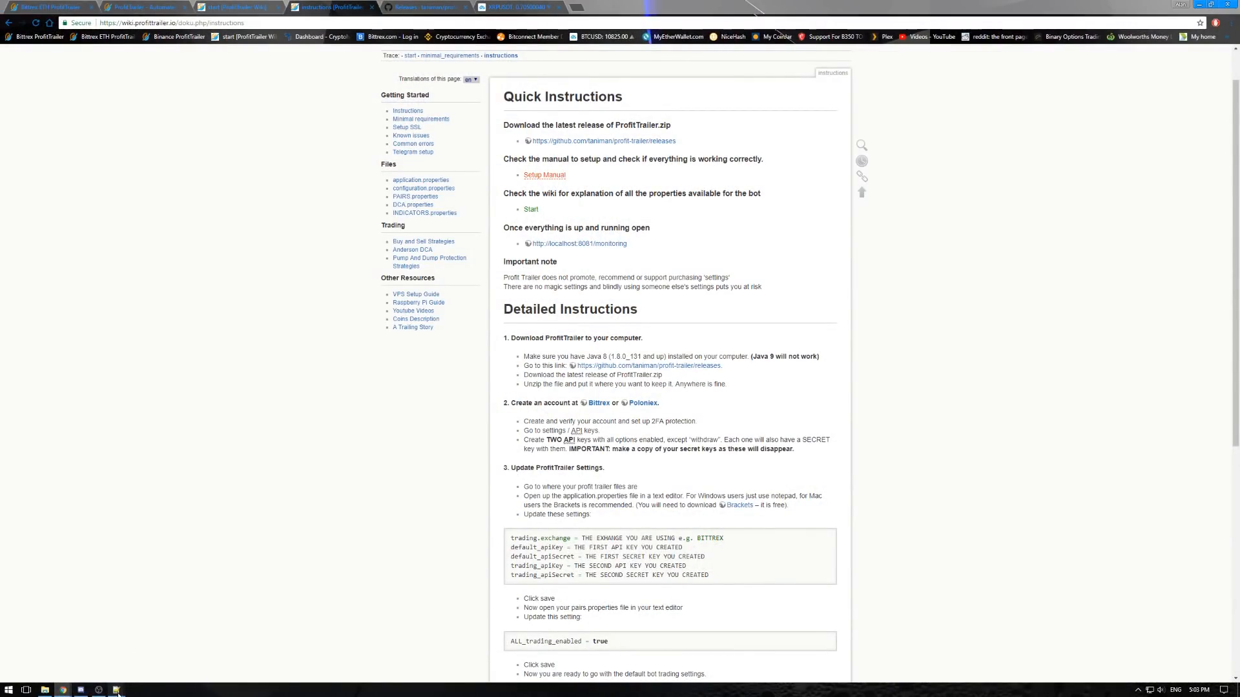
{"action": "left_click", "coordinate": [162, 642]}
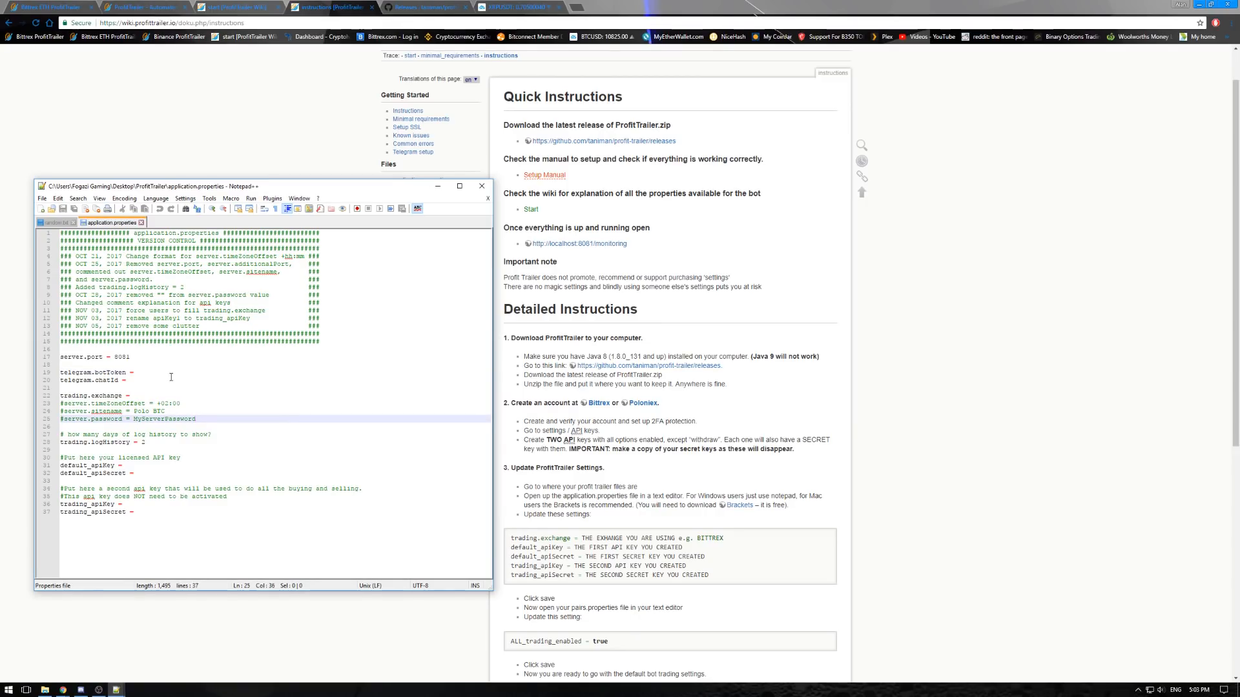
{"action": "left_click", "coordinate": [155, 395]}
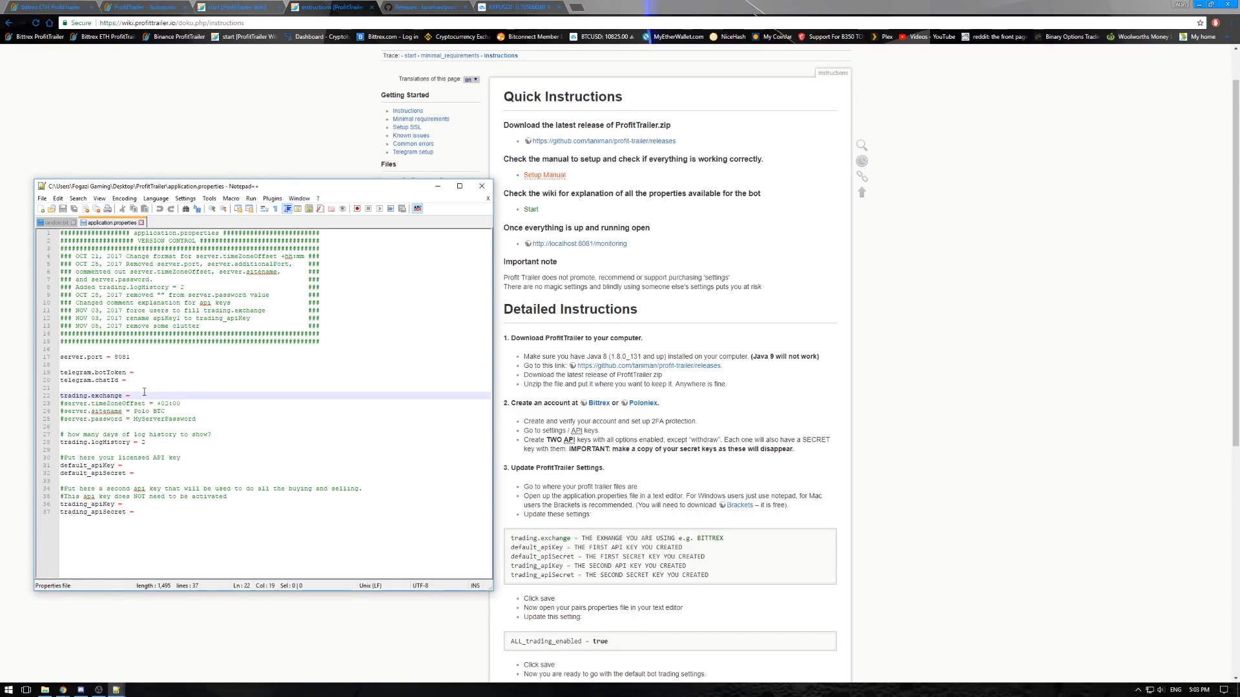
{"action": "type", "text": "BITTREX"}
{"action": "left_click", "coordinate": [186, 411]}
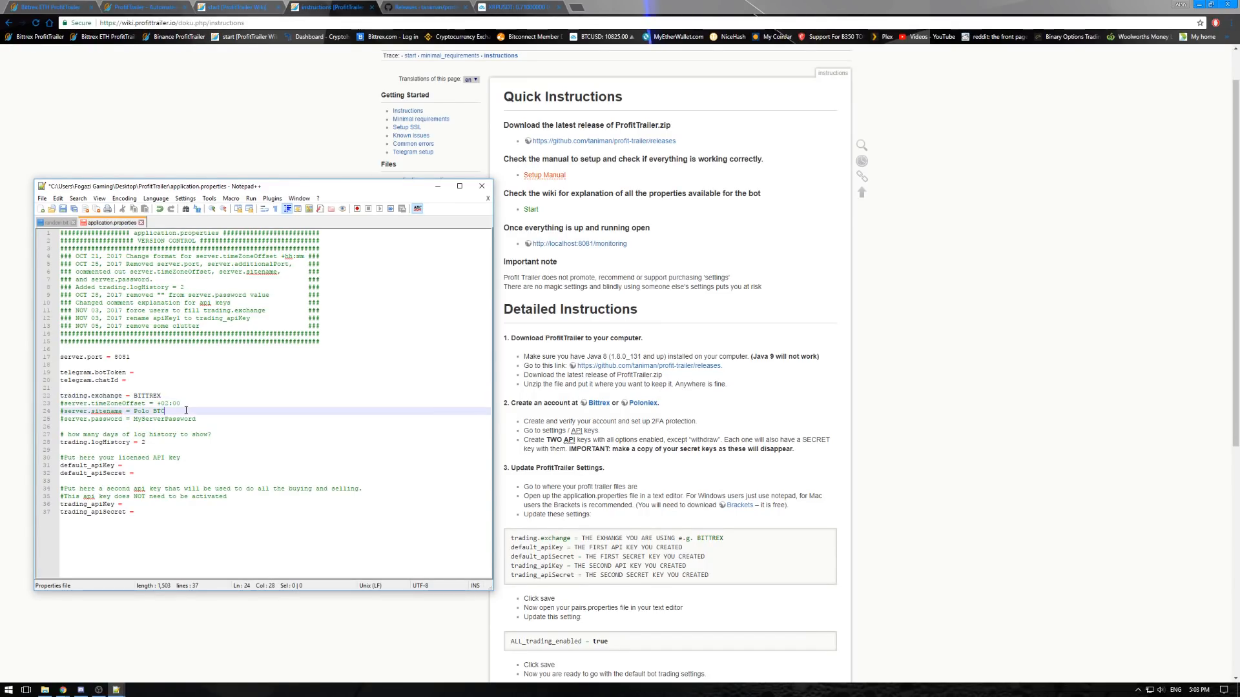
{"action": "key", "text": "Up"}
{"action": "key", "text": "Up"}
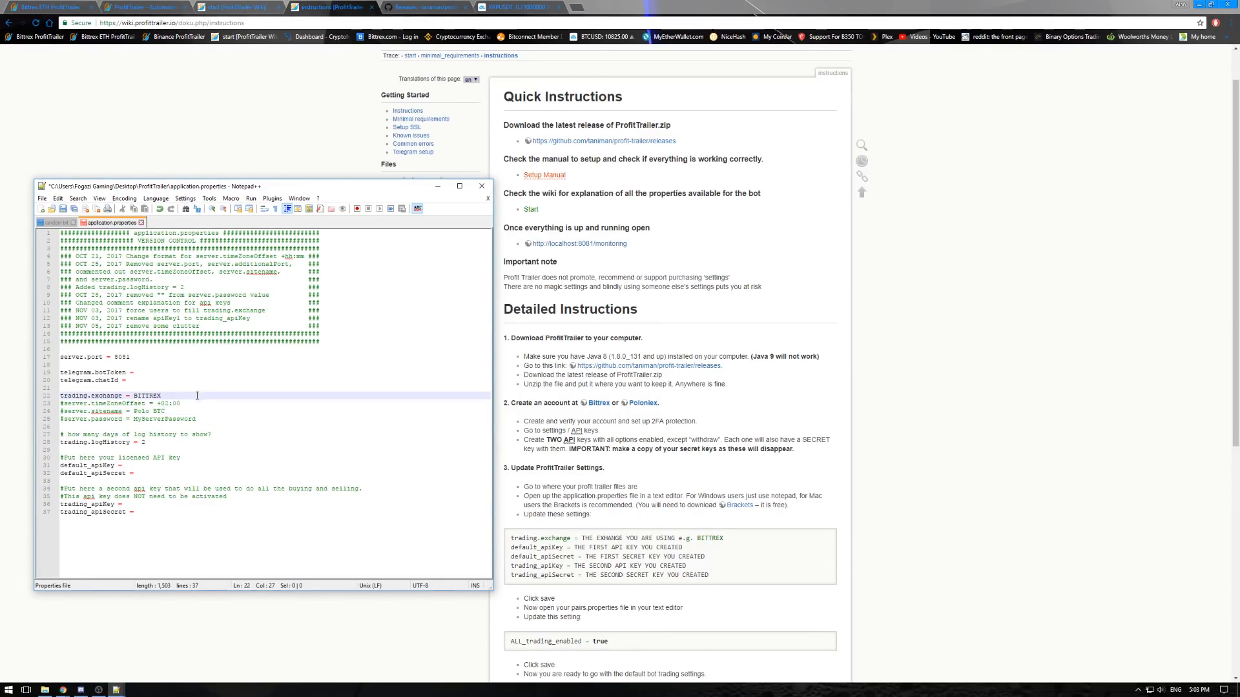
- Uncomment the server.timeZoneOffset line and set its value to +09:30
{"action": "left_click", "coordinate": [64, 404]}
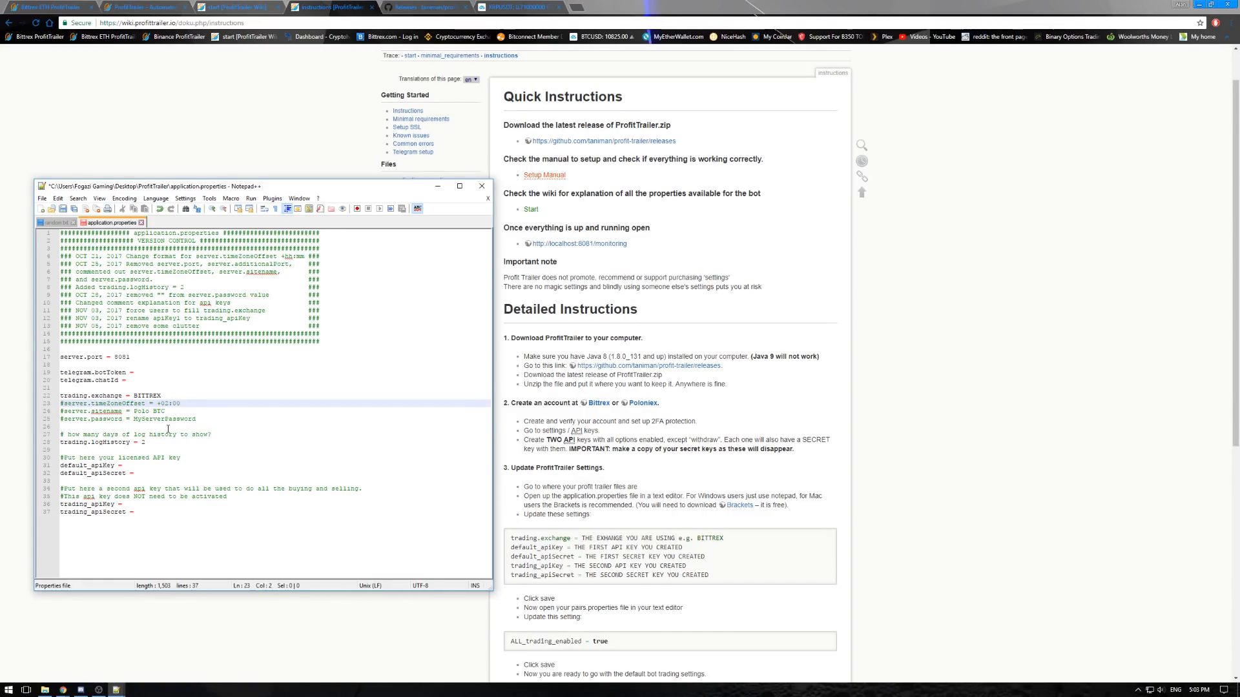
{"action": "key", "text": "BackSpace"}
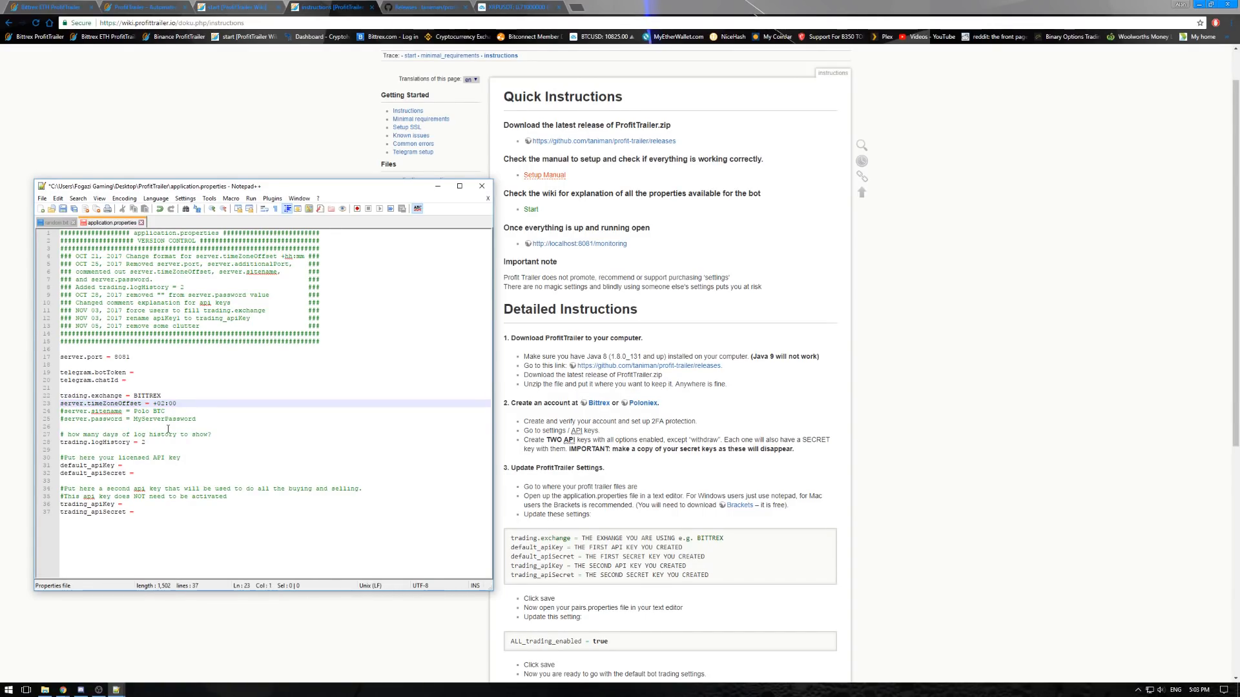
{"action": "left_click", "coordinate": [161, 404]}
{"action": "key", "text": "BackSpace"}
{"action": "key", "text": "Right"}
{"action": "key", "text": "BackSpace"}
{"action": "type", "text": "3"}
- Uncomment the server.sitename line and set the site name to Bittrex PT
{"action": "left_click", "coordinate": [233, 414]}
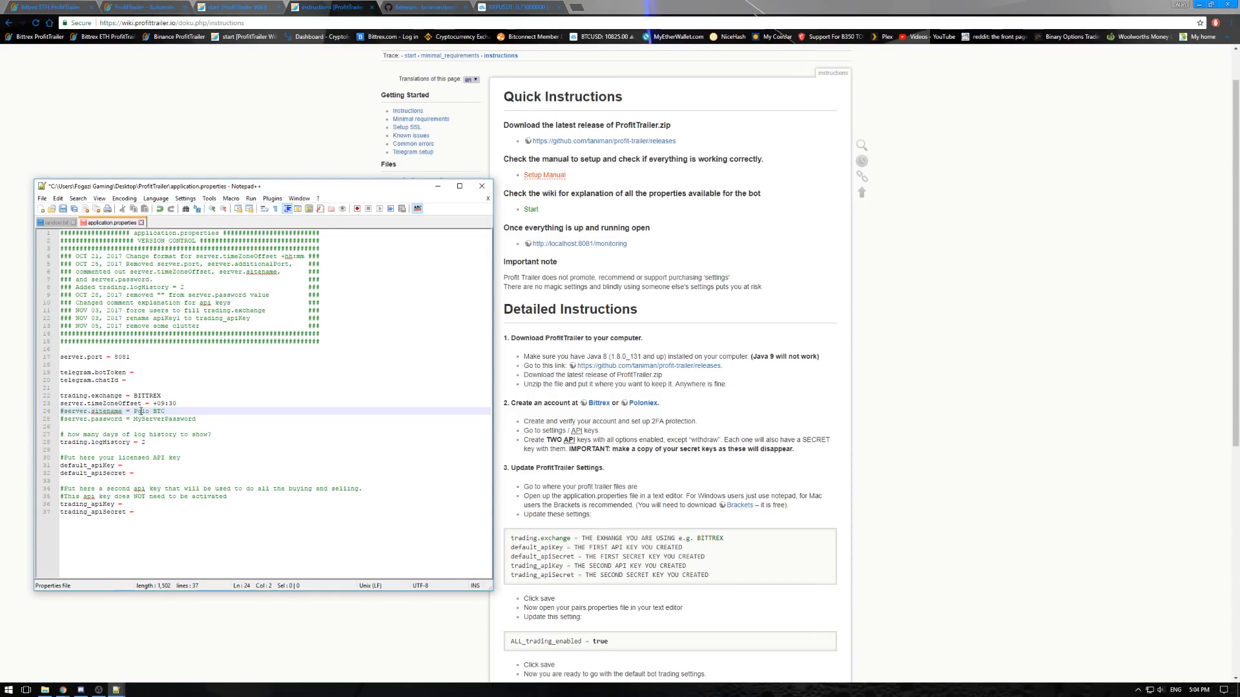
{"action": "key", "text": "BackSpace"}
{"action": "left_click_drag", "start_coordinate": [128, 411], "coordinate": [162, 411]}
{"action": "type", "text": "Bittrex Prot"}
{"action": "key", "text": "BackSpace"}
- Uncomment the server.password line, keeping its placeholder value
{"action": "left_click", "coordinate": [204, 419]}
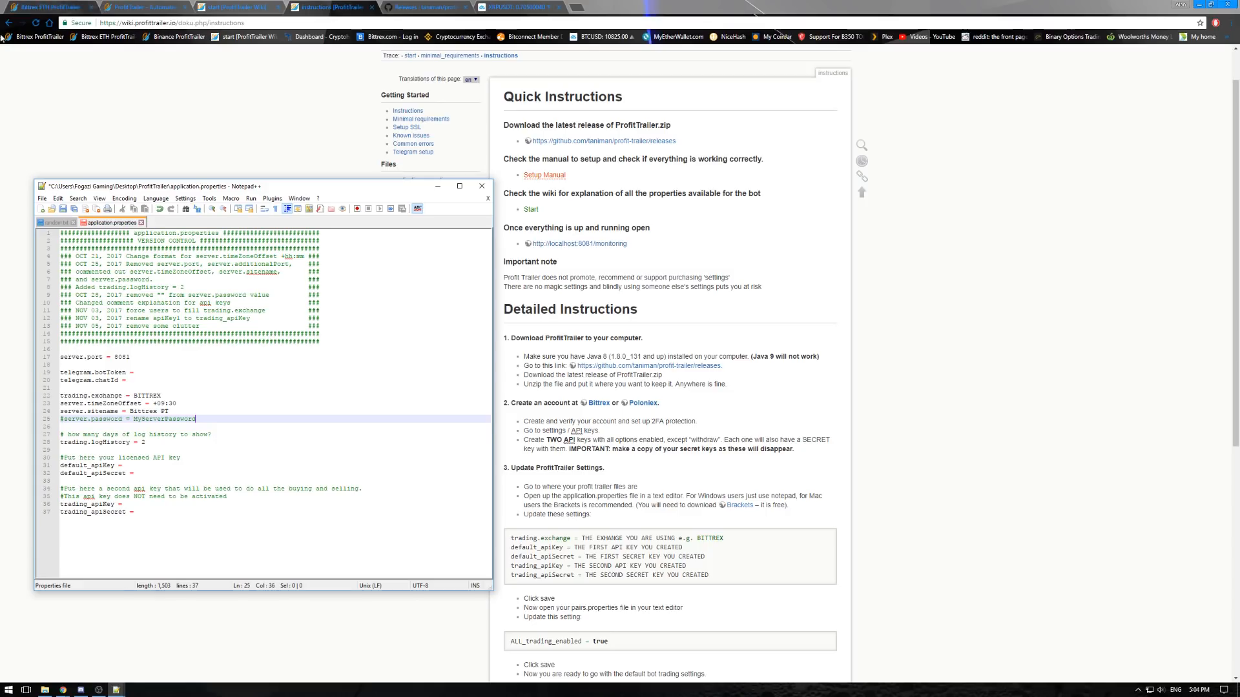
{"action": "left_click", "coordinate": [210, 425]}
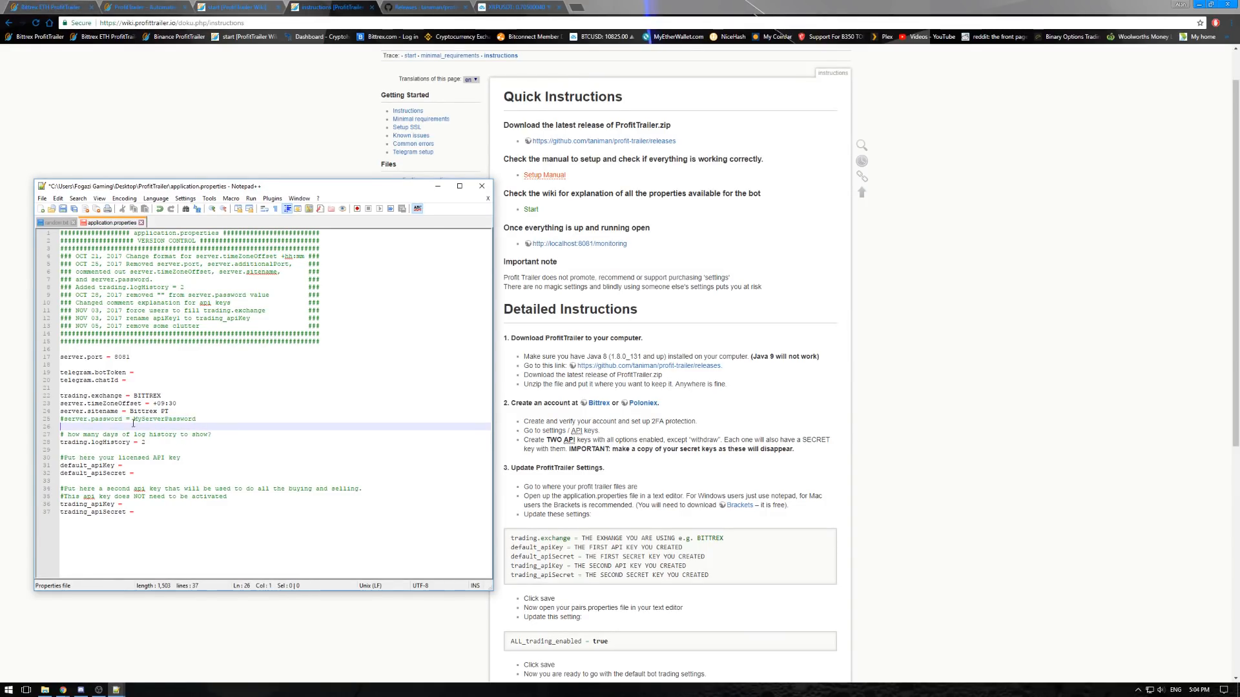
{"action": "left_click", "coordinate": [65, 419]}
{"action": "key", "text": "BackSpace"}
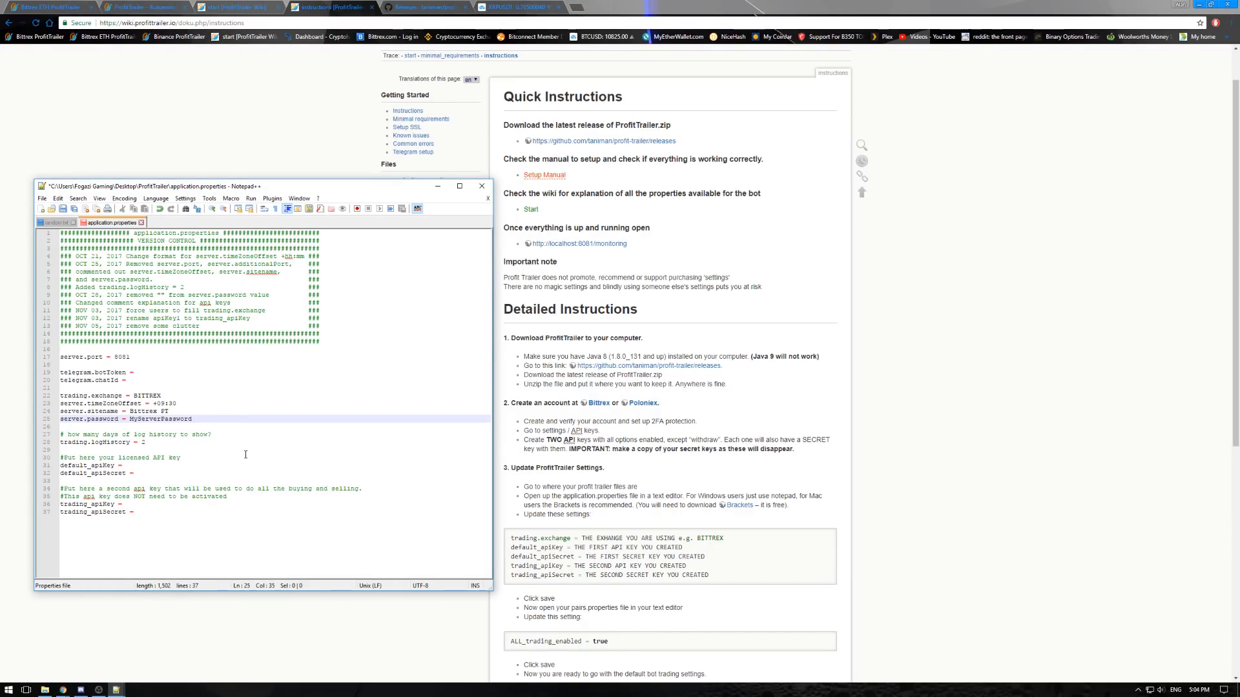
- Add the line "server.enableConfig = true" directly below server.password
{"action": "key", "text": "Return"}
{"action": "type", "text": "server"}
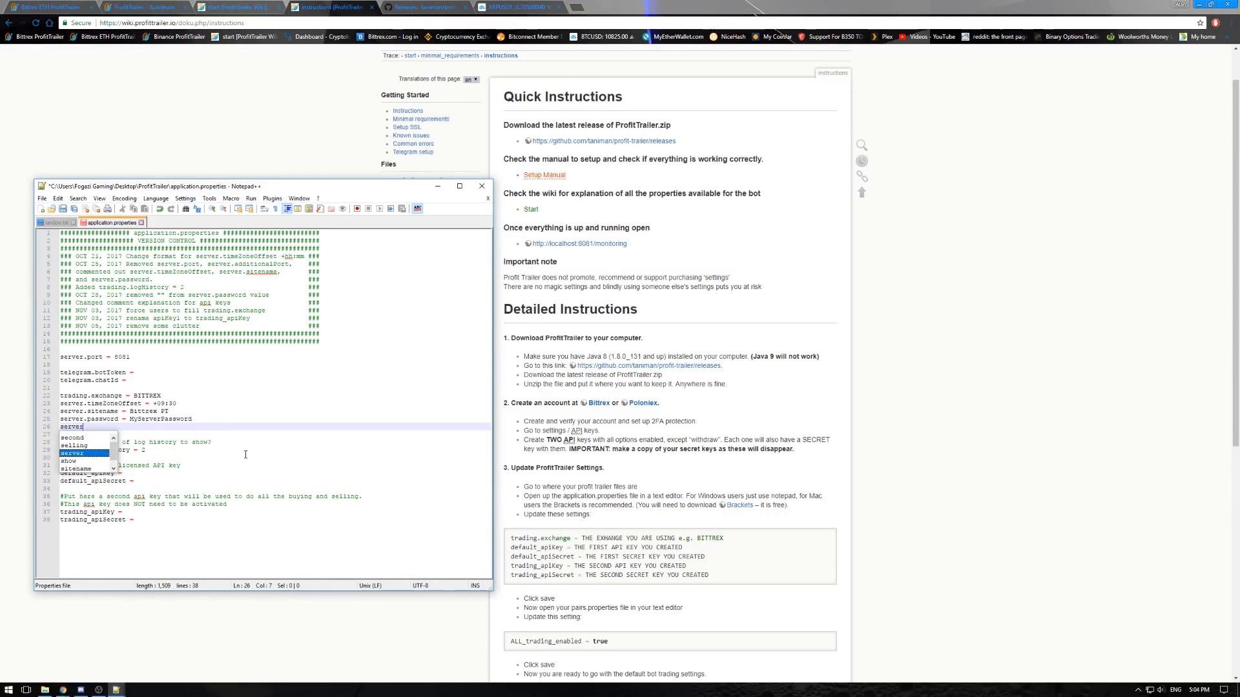
{"action": "type", "text": ".enable"}
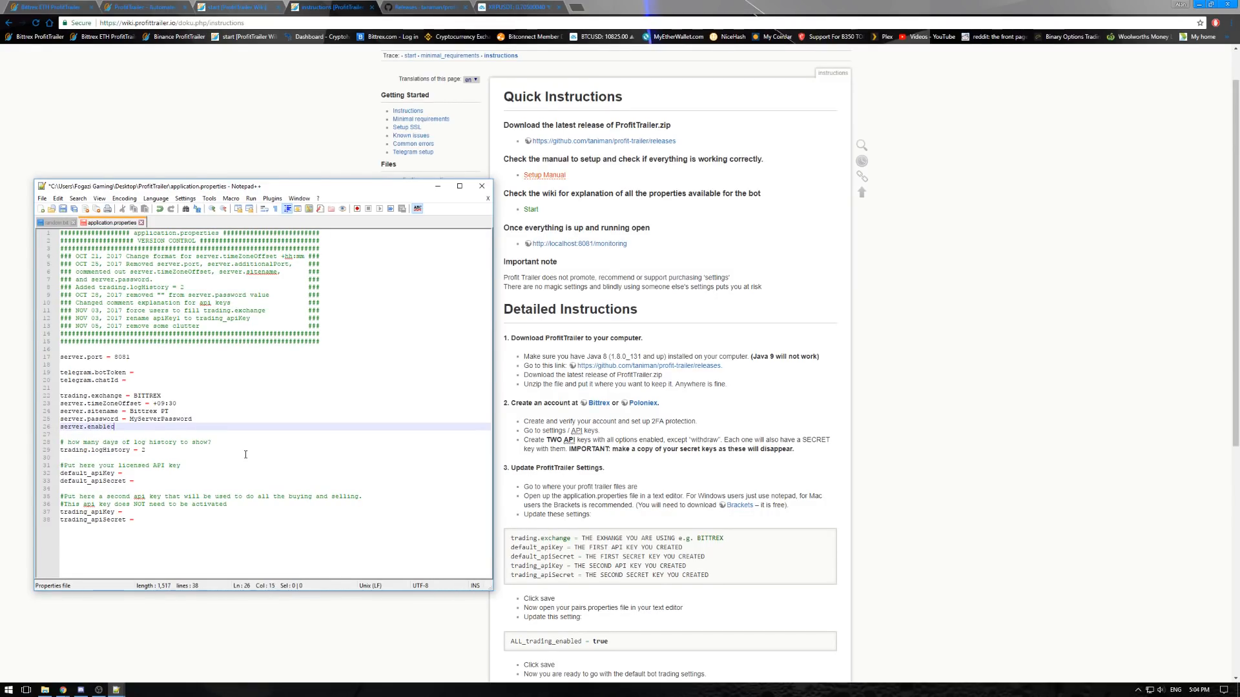
{"action": "type", "text": "Config = true"}
- Open the wiki's application.properties page in a separate browser tab and find the server.enableConfig entry
{"action": "left_click", "coordinate": [742, 265]}
{"action": "right_click", "coordinate": [421, 181]}
{"action": "left_click", "coordinate": [452, 187]}
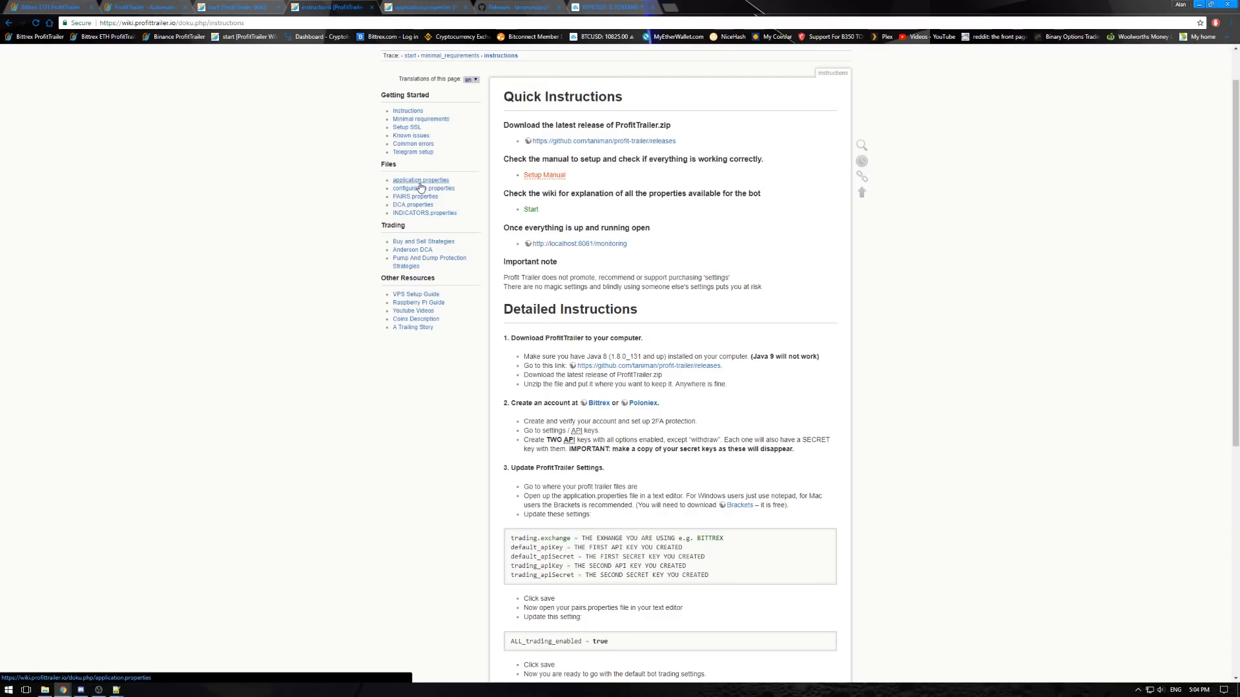
{"action": "left_click", "coordinate": [414, 10]}
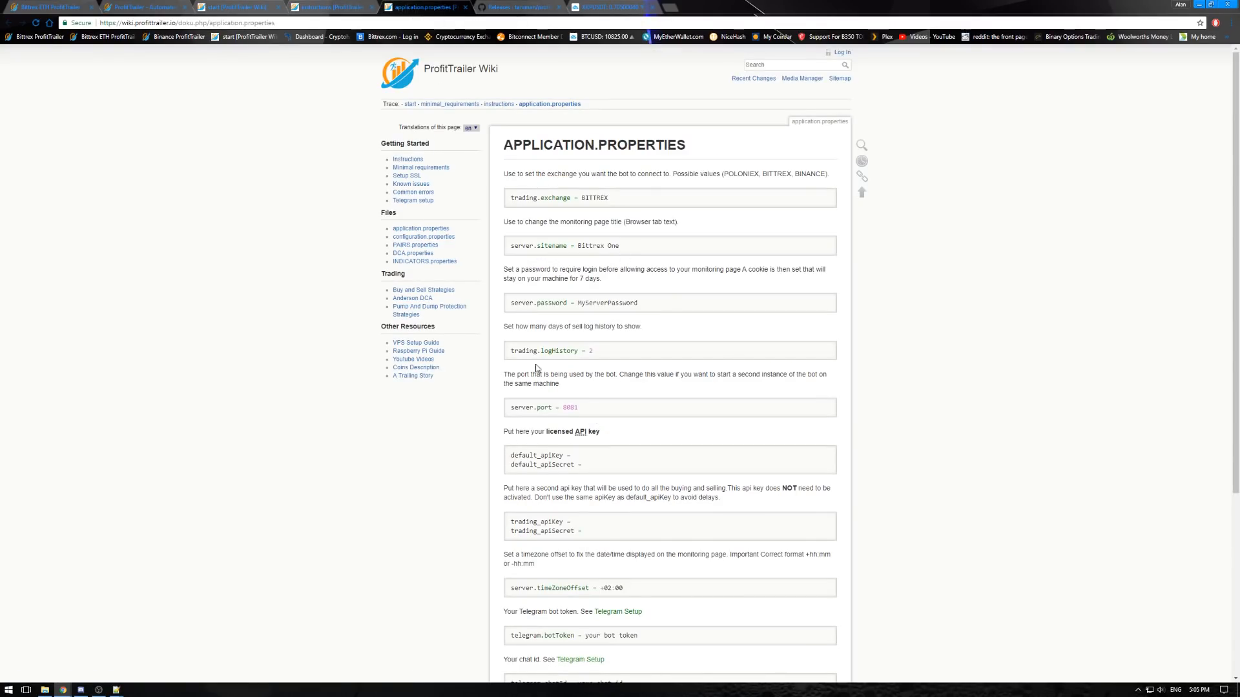
{"action": "scroll", "coordinate": [598, 401], "scroll_direction": "down", "scroll_amount": 3}
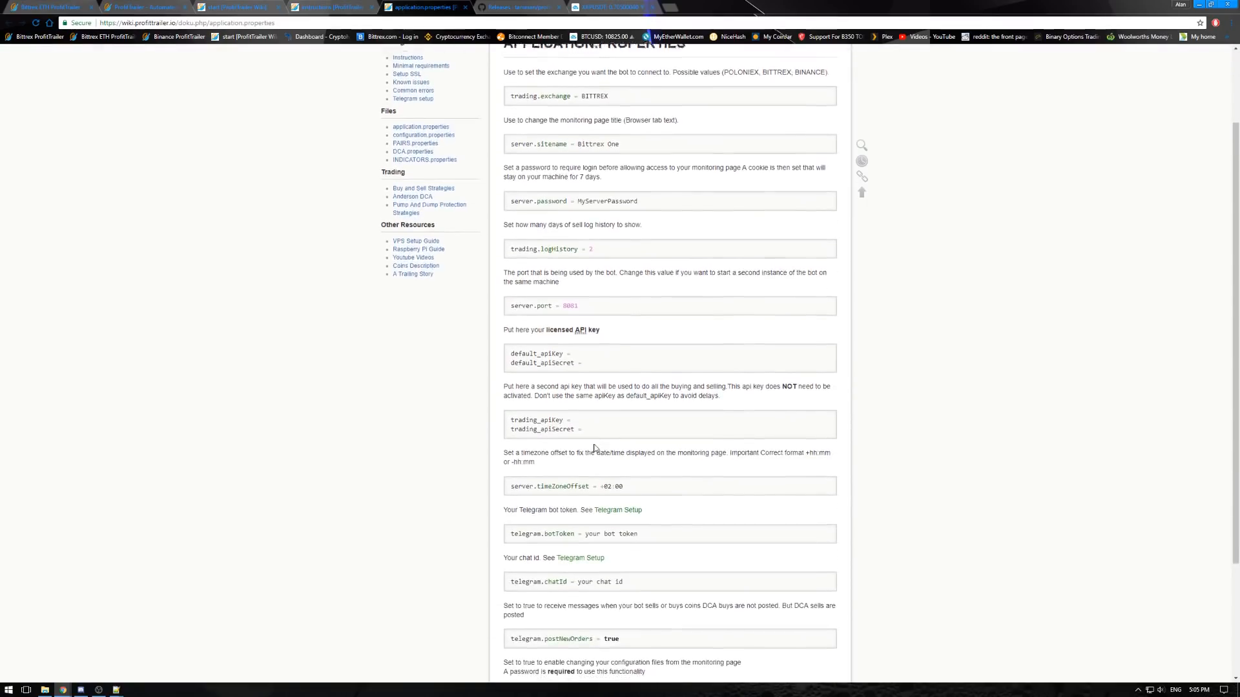
{"action": "scroll", "coordinate": [594, 444], "scroll_direction": "down", "scroll_amount": 1}
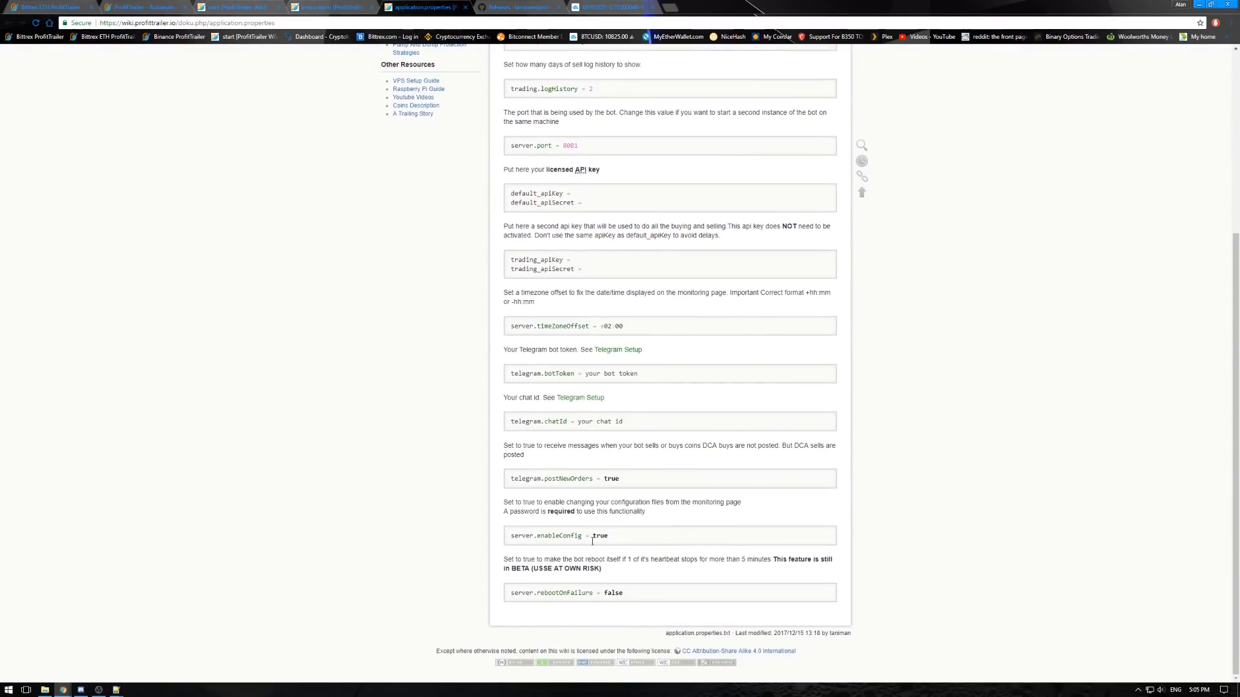
{"action": "left_click_drag", "start_coordinate": [511, 536], "coordinate": [606, 538]}
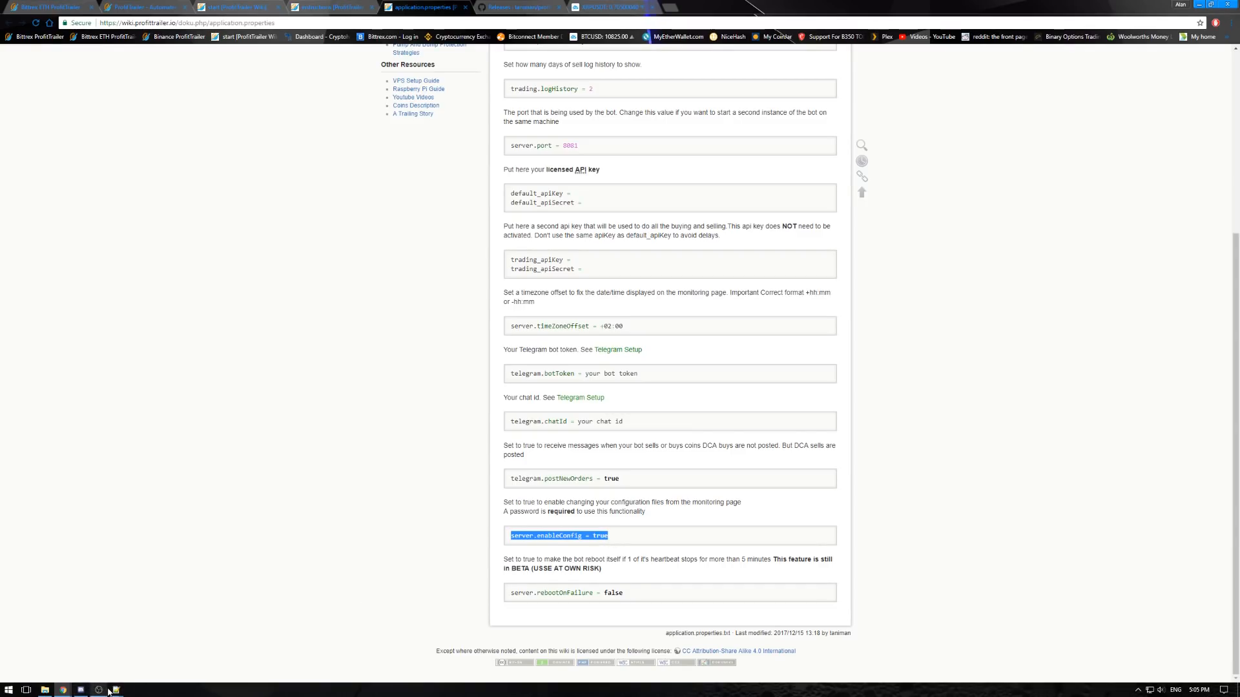
- Back in Notepad++, check the server.enableConfig and server.password lines against the wiki's description
{"action": "mouse_move", "coordinate": [116, 689]}
{"action": "left_click", "coordinate": [71, 653]}
{"action": "left_click_drag", "start_coordinate": [166, 427], "coordinate": [61, 427]}
{"action": "left_click", "coordinate": [170, 428]}
{"action": "left_click", "coordinate": [175, 433]}
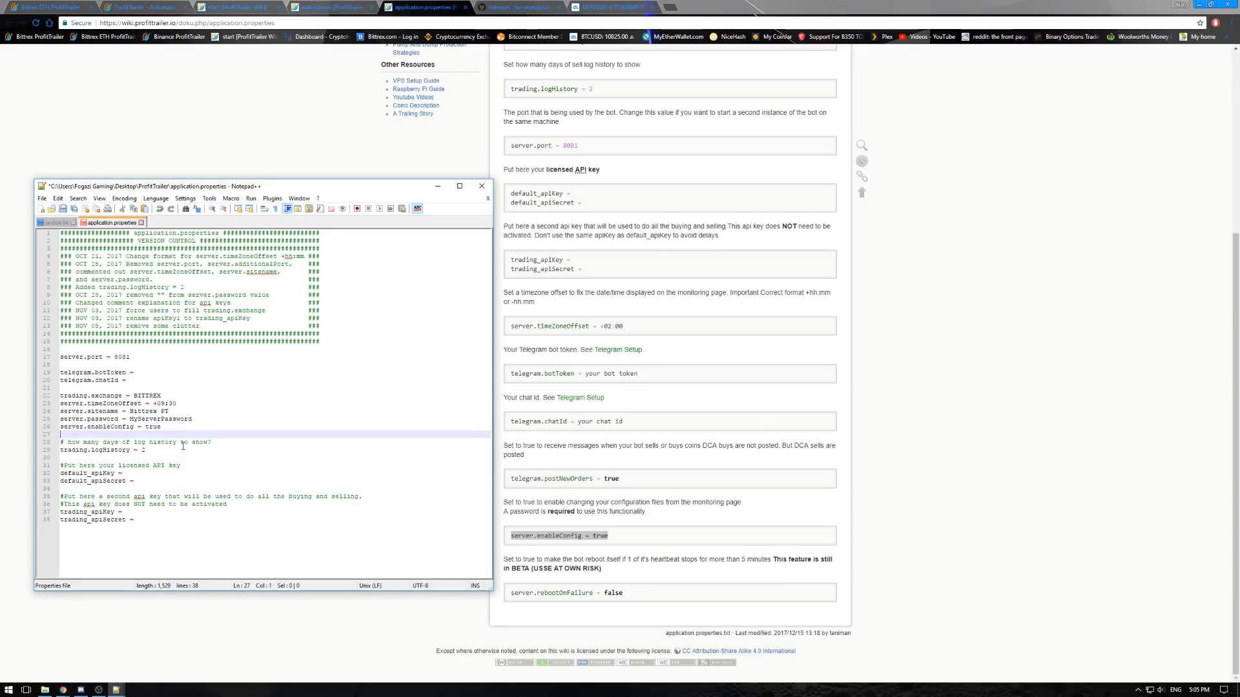
{"action": "left_click", "coordinate": [179, 429]}
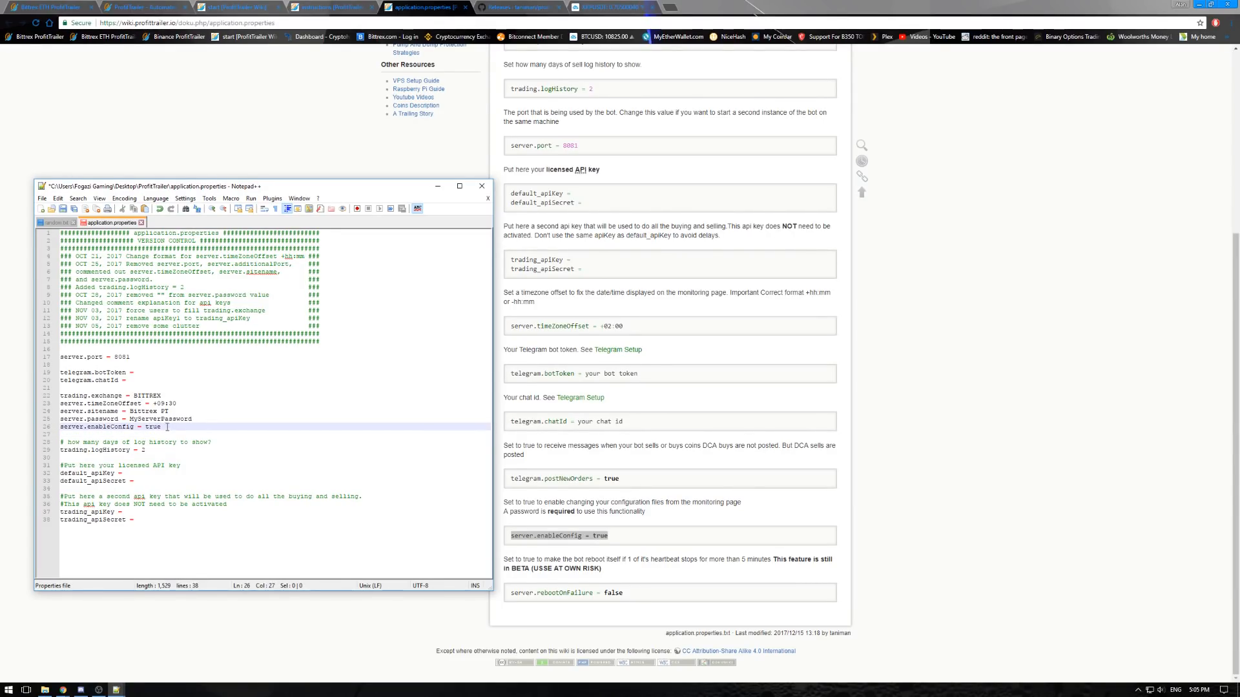
{"action": "left_click", "coordinate": [162, 427]}
{"action": "triple_click", "coordinate": [200, 418]}
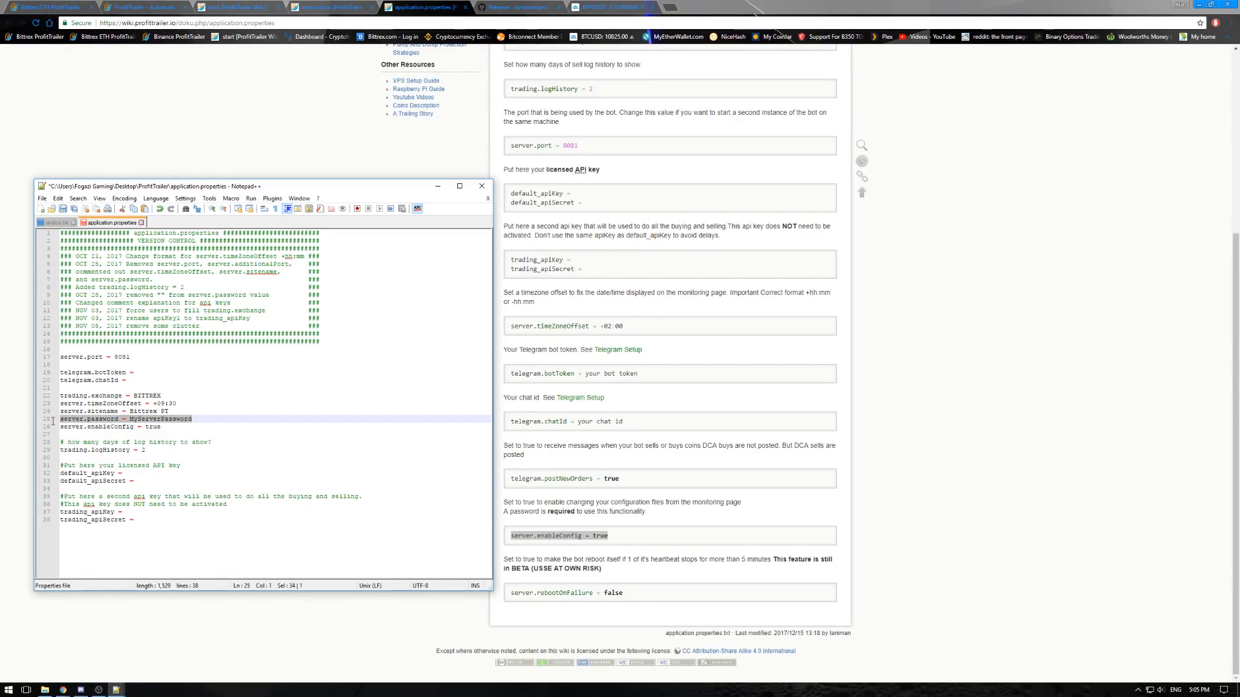
{"action": "left_click", "coordinate": [202, 420]}
{"action": "left_click_drag", "start_coordinate": [201, 421], "coordinate": [139, 420]}
{"action": "left_click", "coordinate": [233, 421]}
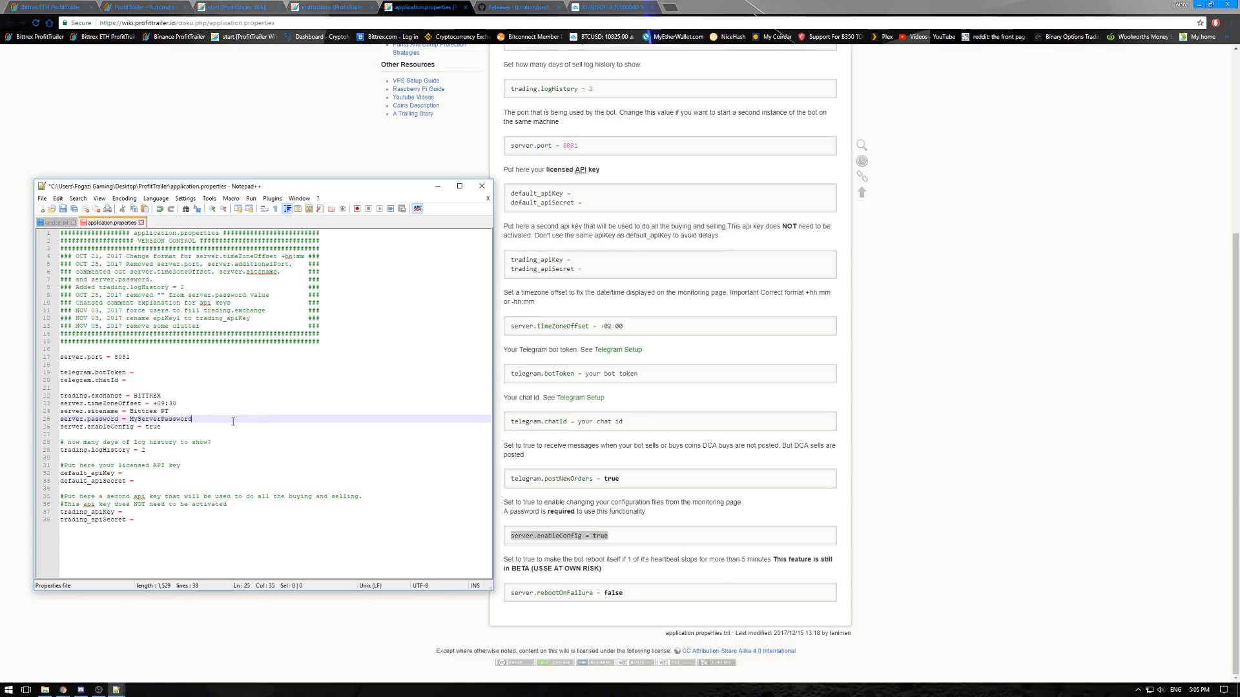
- Switch to the Bittrex ETH ProfitTrailer page in the browser and look through its Sales Log to see how log history is displayed
{"action": "left_click", "coordinate": [161, 449]}
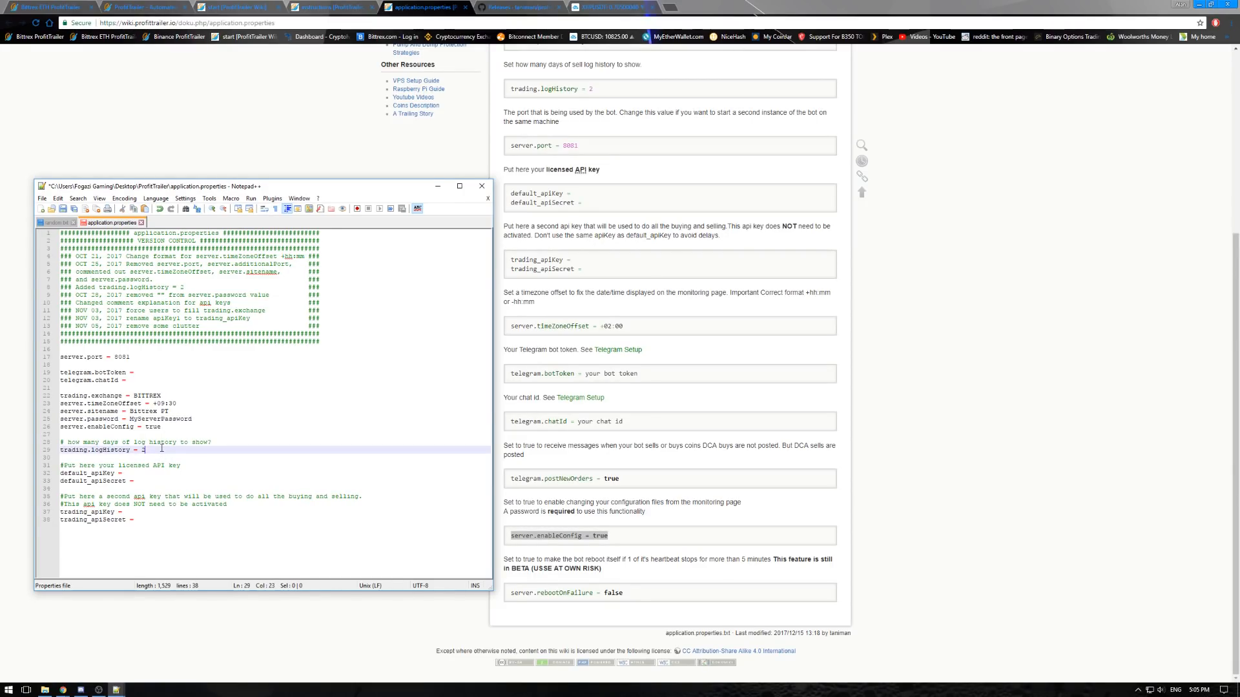
{"action": "left_click", "coordinate": [60, 9]}
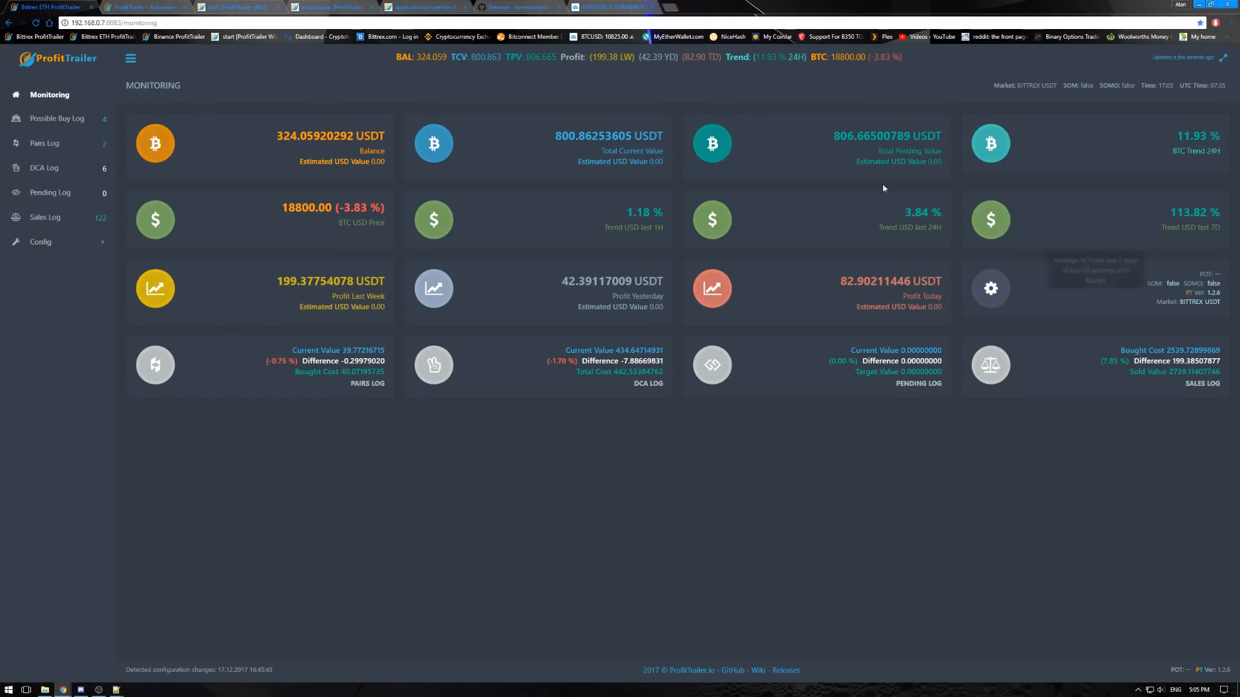
{"action": "left_click", "coordinate": [49, 223]}
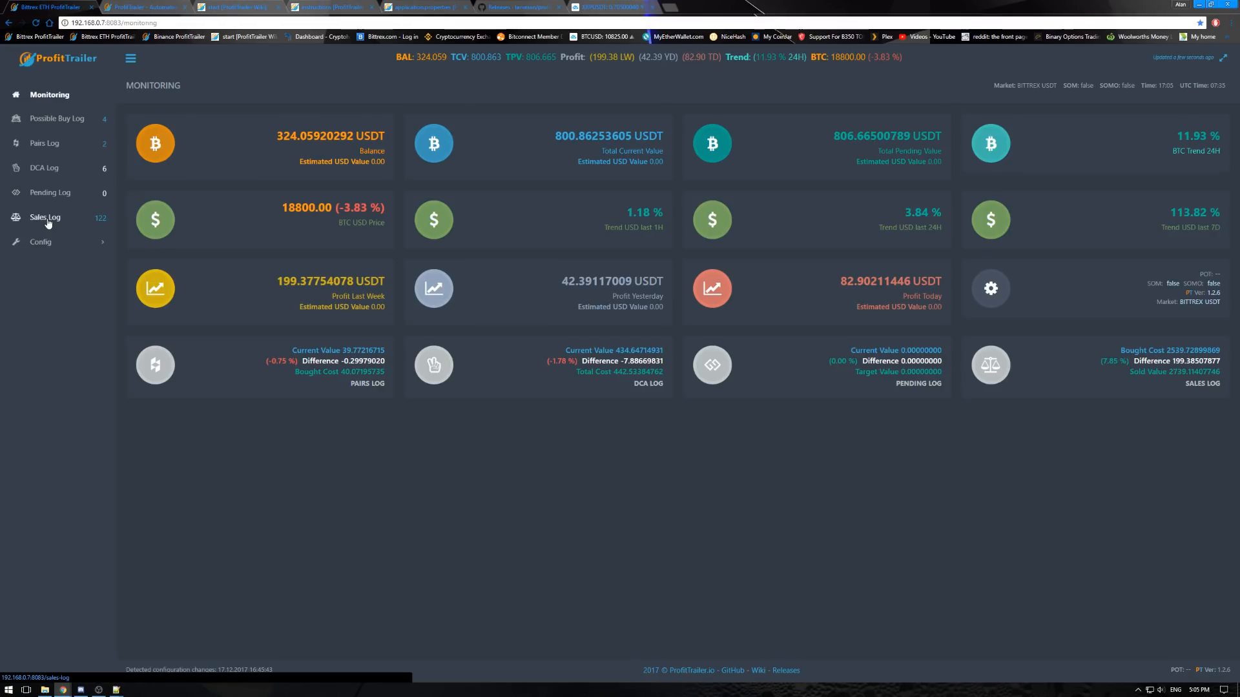
{"action": "scroll", "coordinate": [456, 490], "scroll_direction": "down", "scroll_amount": 5}
{"action": "scroll", "coordinate": [465, 435], "scroll_direction": "down", "scroll_amount": 8}
{"action": "scroll", "coordinate": [465, 439], "scroll_direction": "up", "scroll_amount": 13}
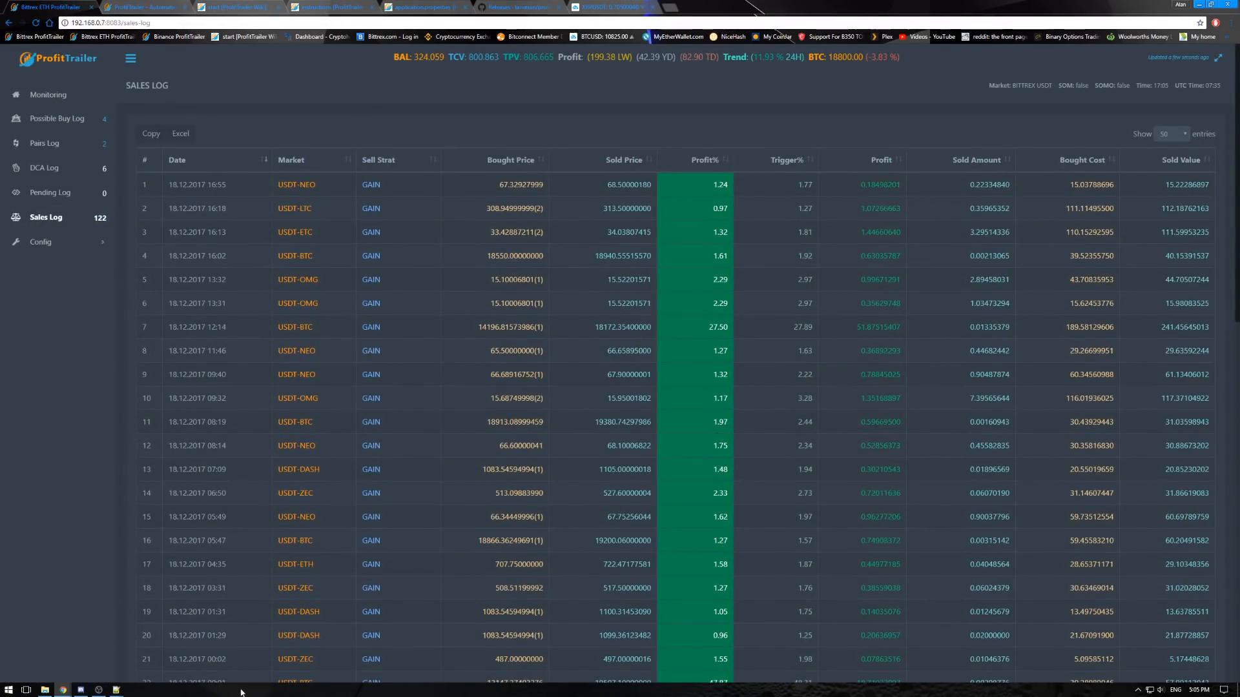
{"action": "scroll", "coordinate": [506, 394], "scroll_direction": "down", "scroll_amount": 5}
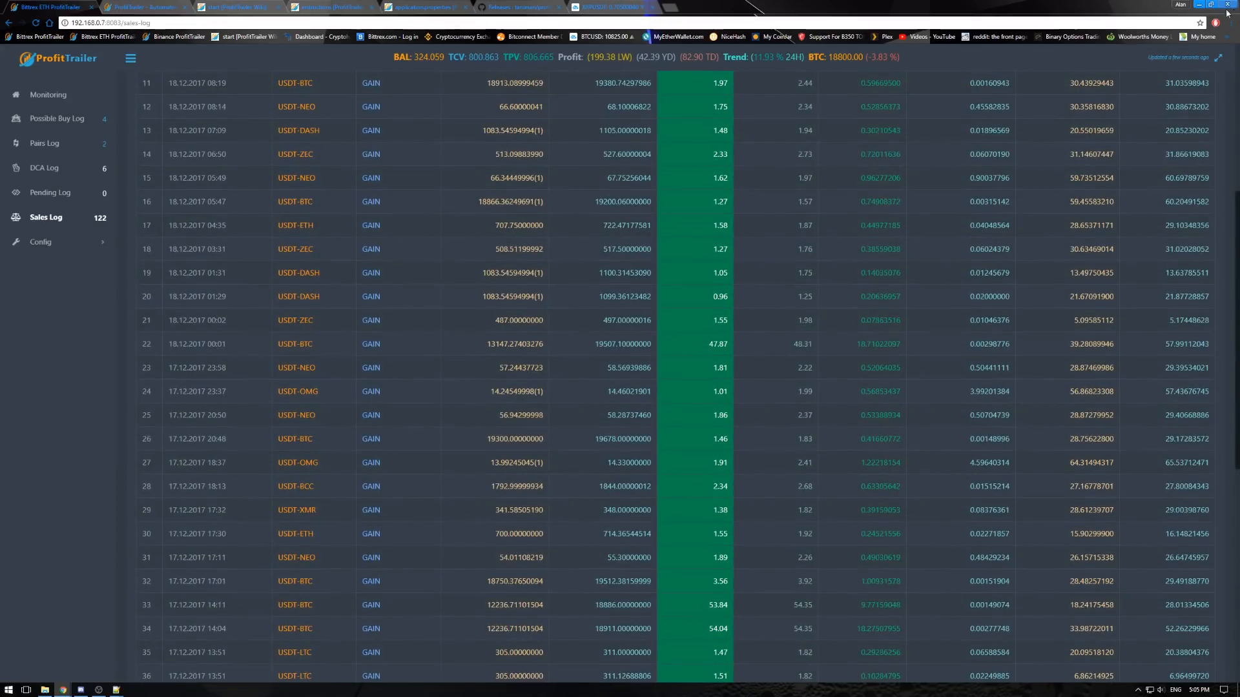
{"action": "left_click", "coordinate": [1199, 4]}
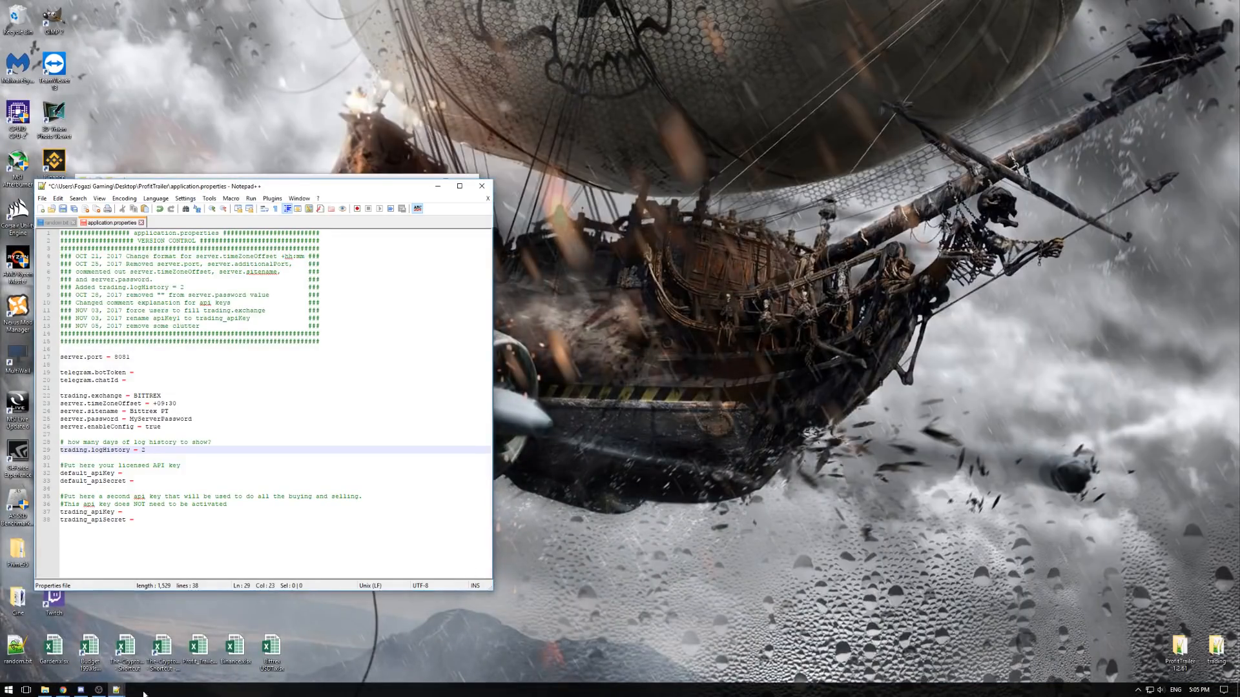
{"action": "left_click", "coordinate": [62, 690]}
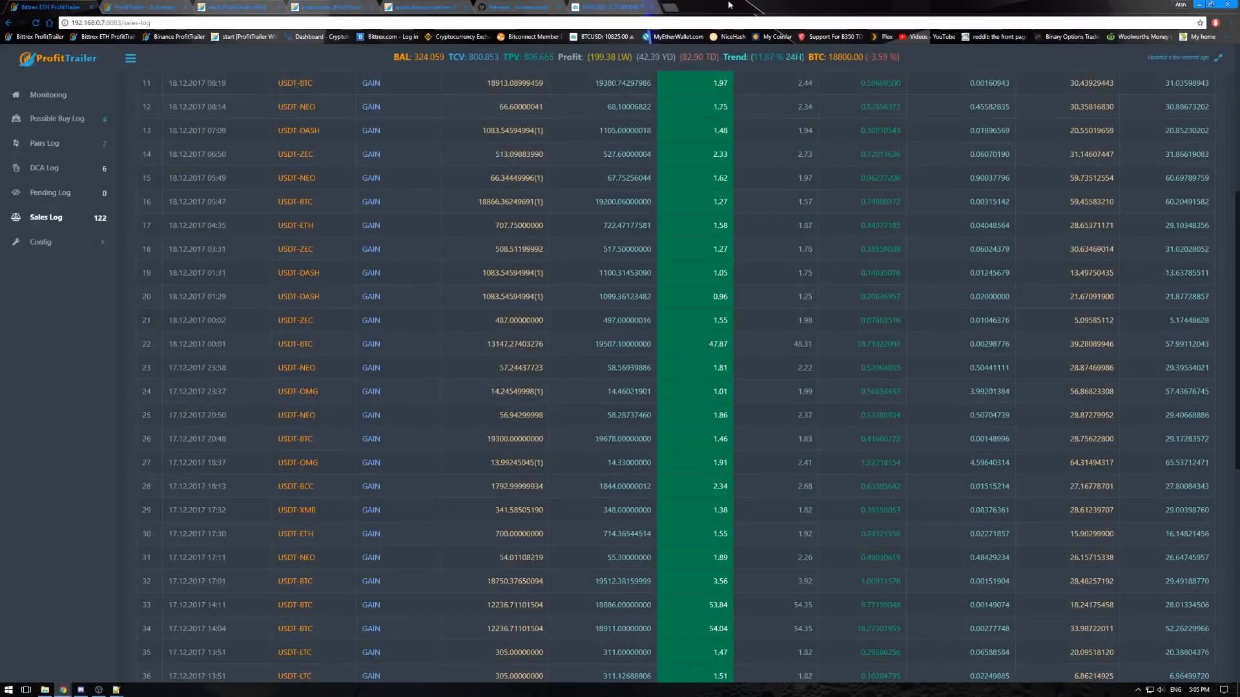
- Return to application.properties in Notepad++ and set trading.logHistory to 99
{"action": "mouse_move", "coordinate": [116, 689]}
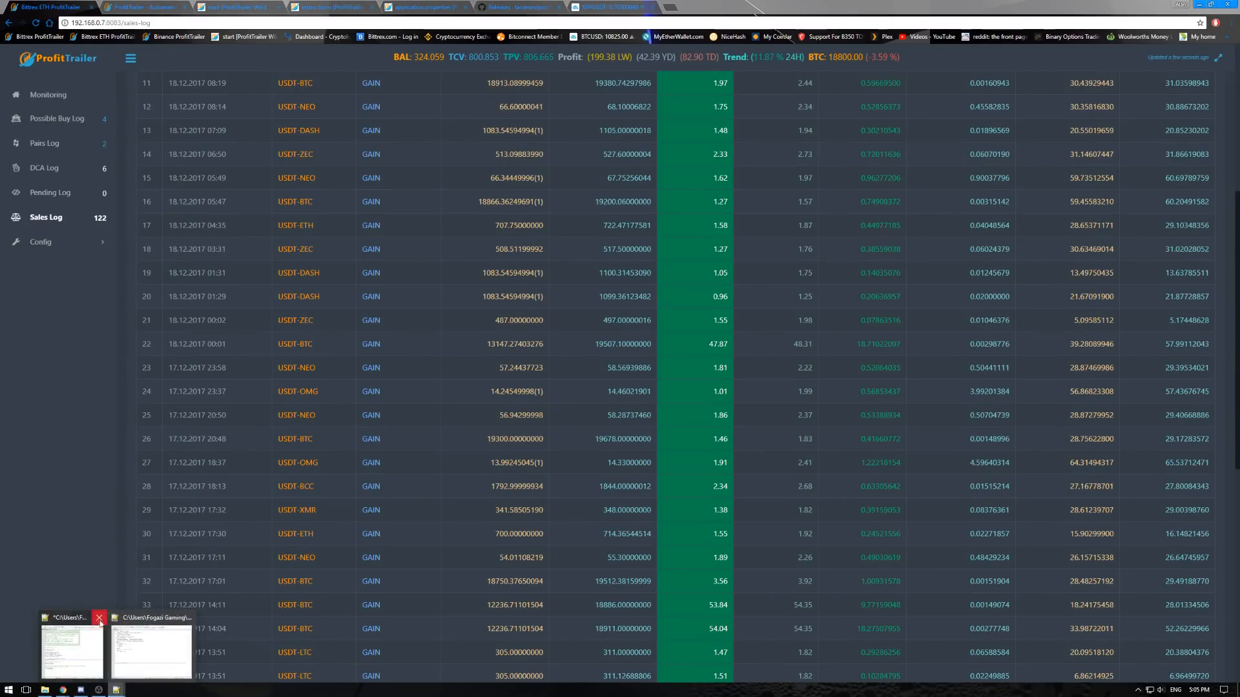
{"action": "left_click", "coordinate": [73, 649]}
{"action": "left_click", "coordinate": [152, 427]}
{"action": "left_click", "coordinate": [150, 450]}
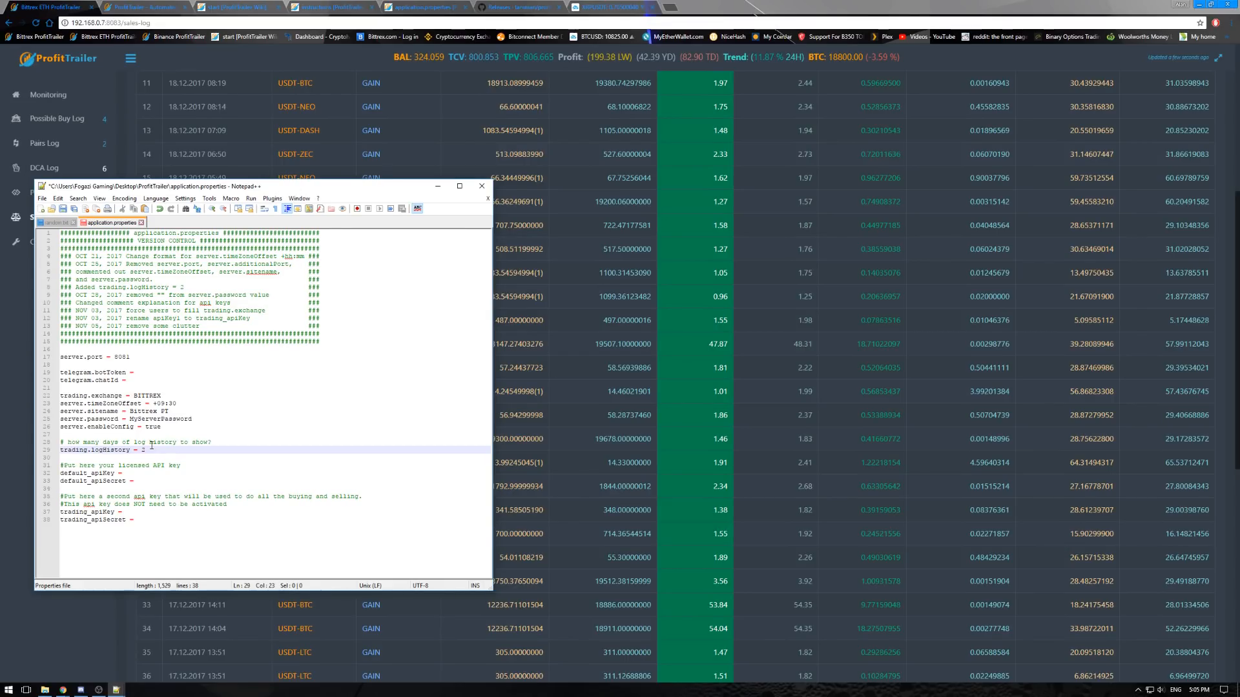
{"action": "type", "text": "99"}
- Examine the default_apiKey and default_apiSecret entries for the licensed API key
{"action": "left_click", "coordinate": [137, 481]}
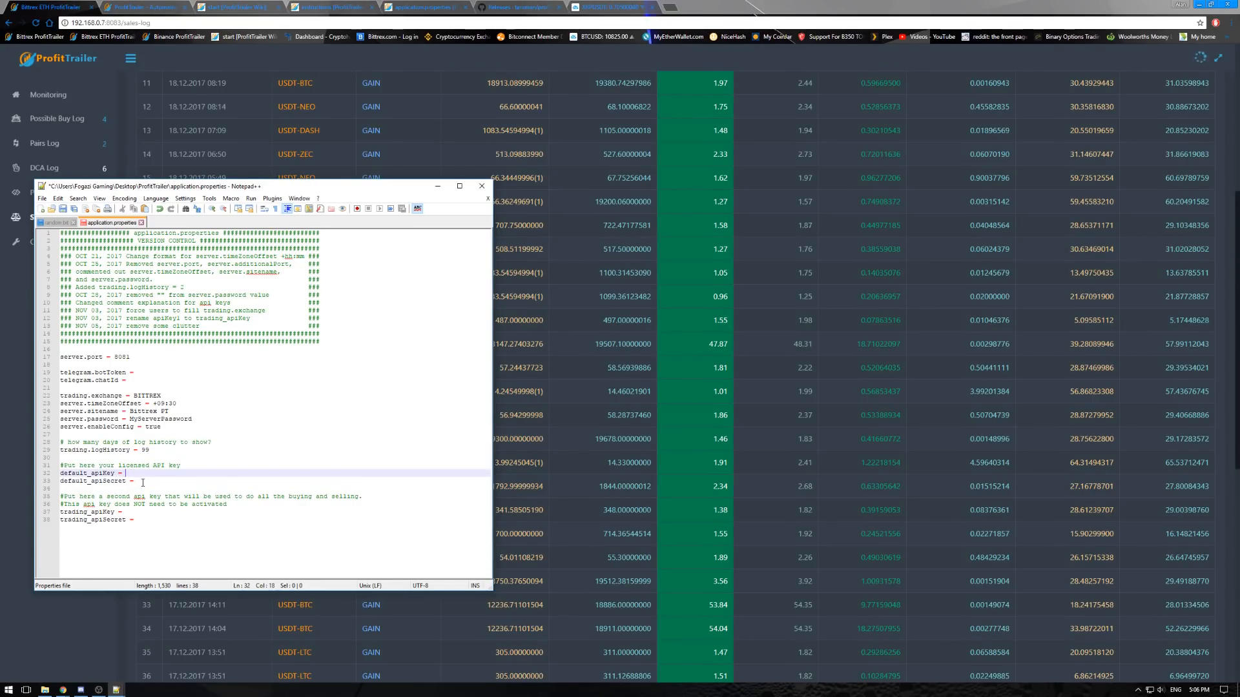
{"action": "left_click", "coordinate": [131, 466]}
{"action": "left_click", "coordinate": [131, 472]}
{"action": "left_click", "coordinate": [140, 482]}
{"action": "left_click", "coordinate": [133, 473]}
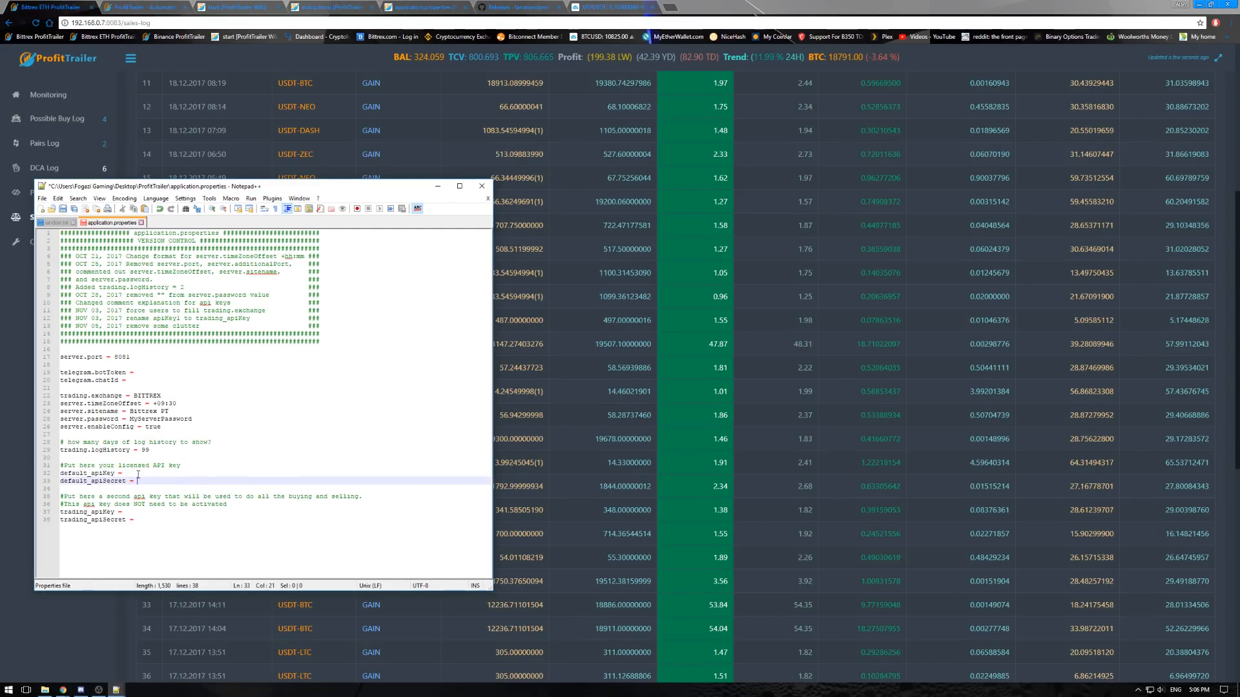
{"action": "left_click", "coordinate": [143, 481]}
{"action": "left_click", "coordinate": [137, 473]}
{"action": "left_click", "coordinate": [144, 481]}
{"action": "left_click", "coordinate": [137, 474]}
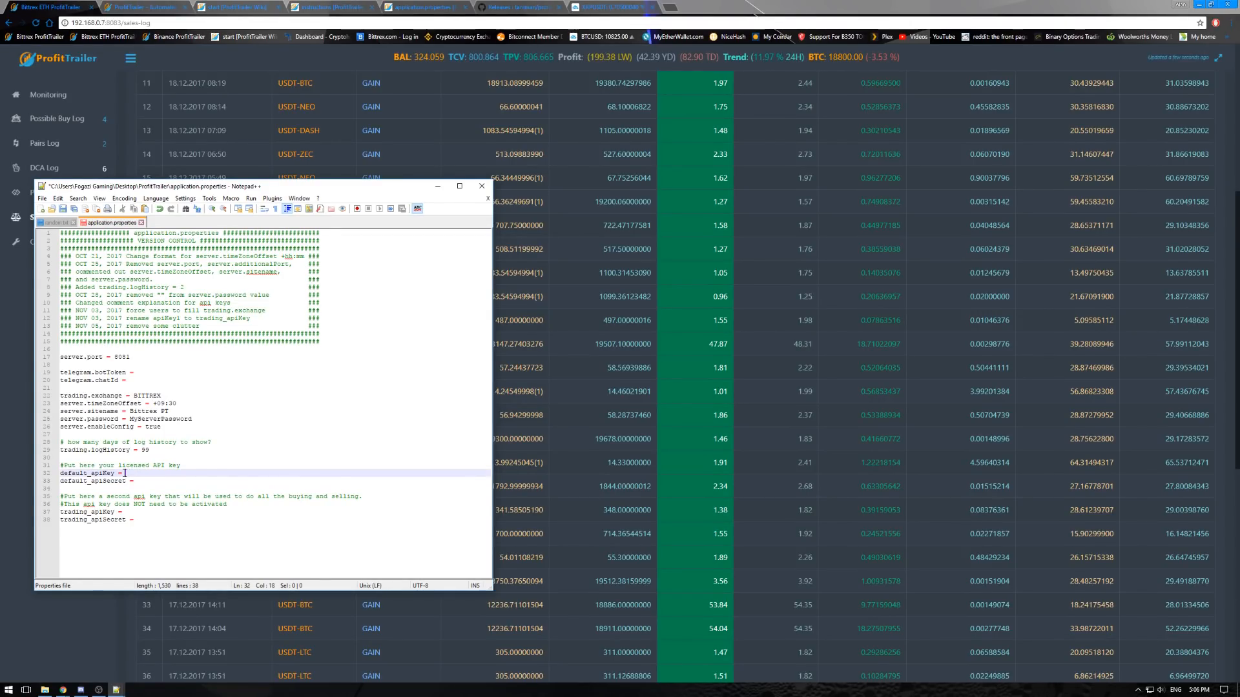
- Enter the licensed API key and its secret in the default_apiKey and default_apiSecret entries, without quotation marks
{"action": "left_click", "coordinate": [243, 474]}
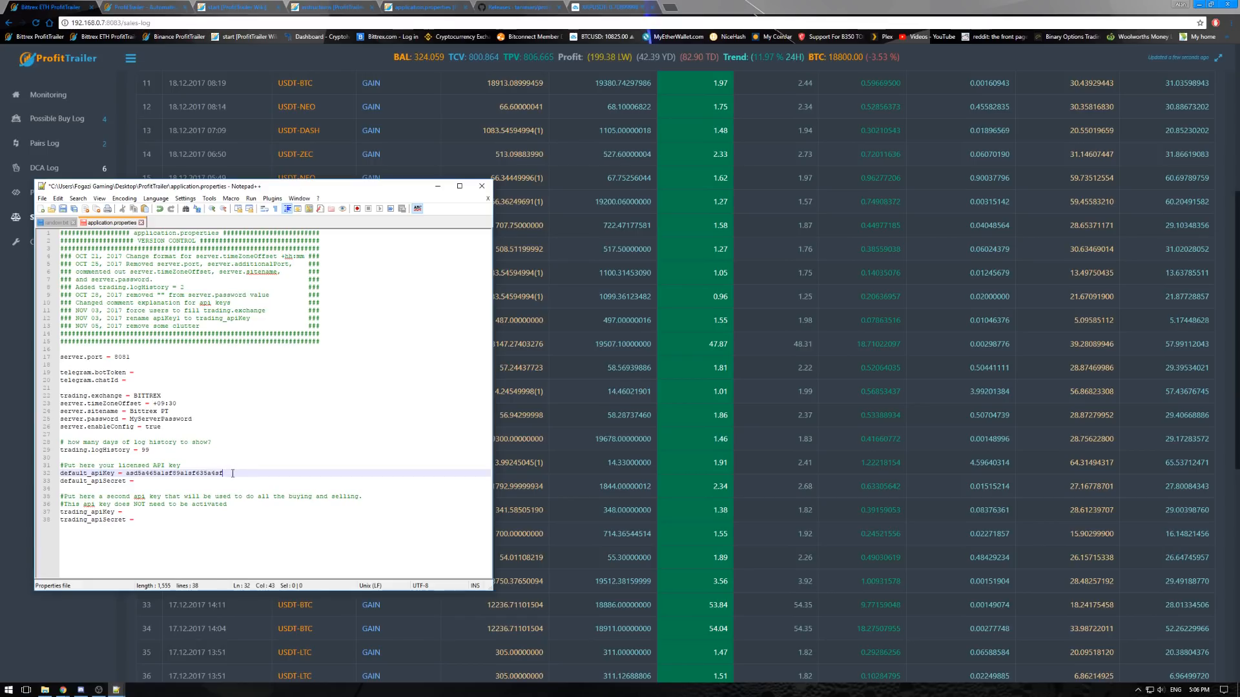
{"action": "key", "text": "BackSpace"}
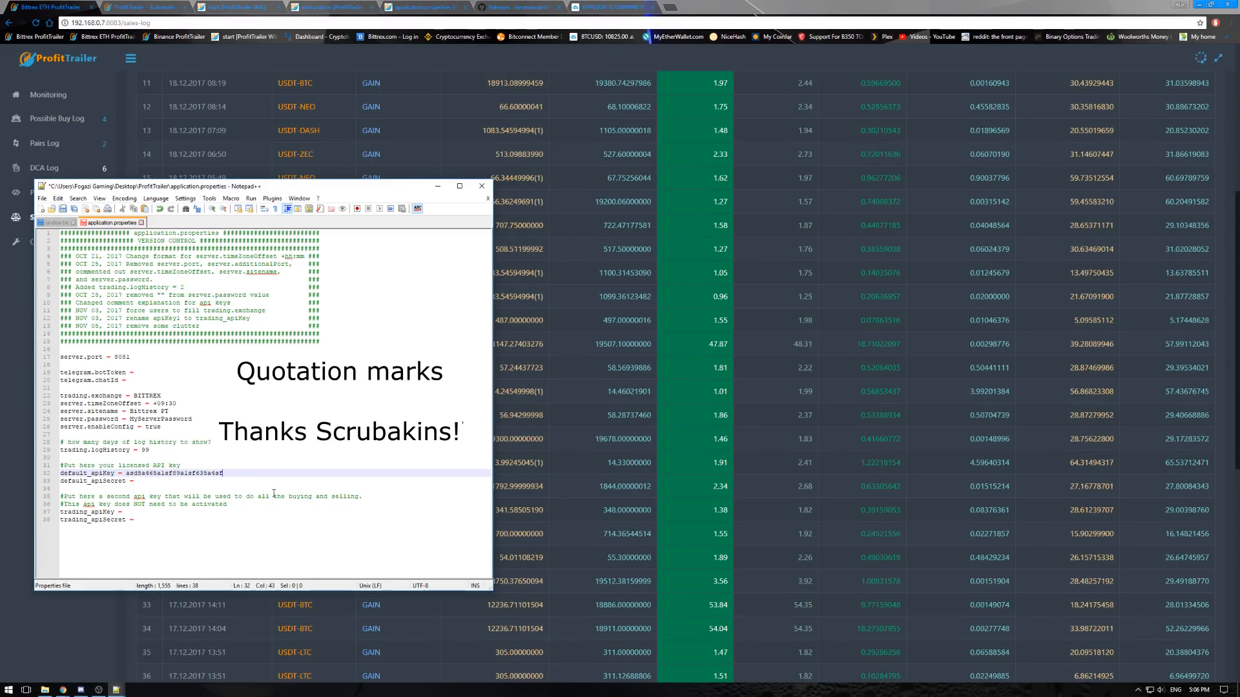
{"action": "left_click", "coordinate": [159, 481]}
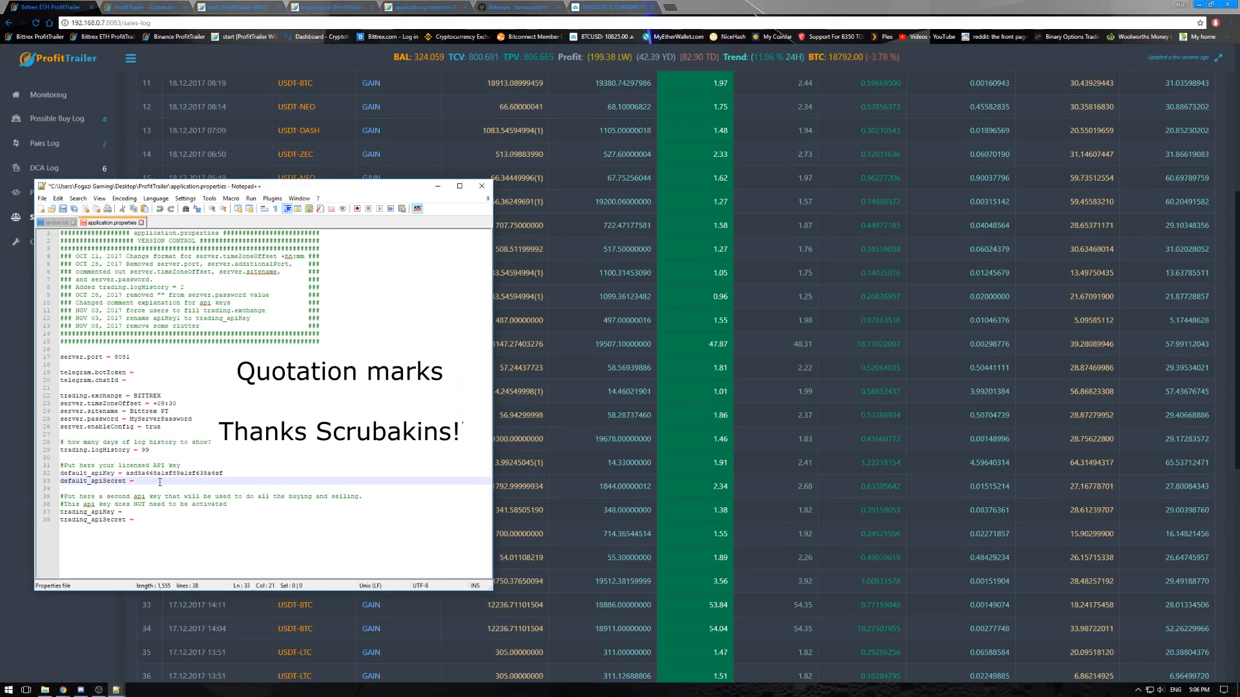
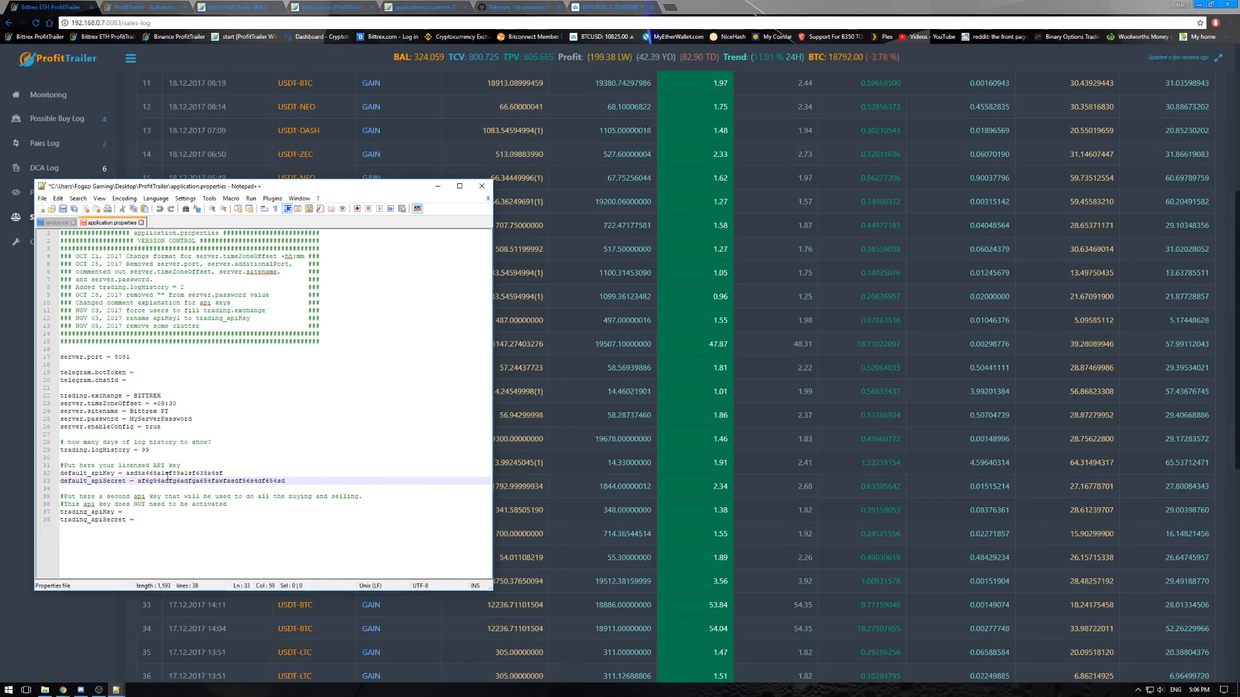
- Enter the second API key and its secret in the trading_apiKey and trading_apiSecret entries, without quotation marks
{"action": "left_click", "coordinate": [148, 512]}
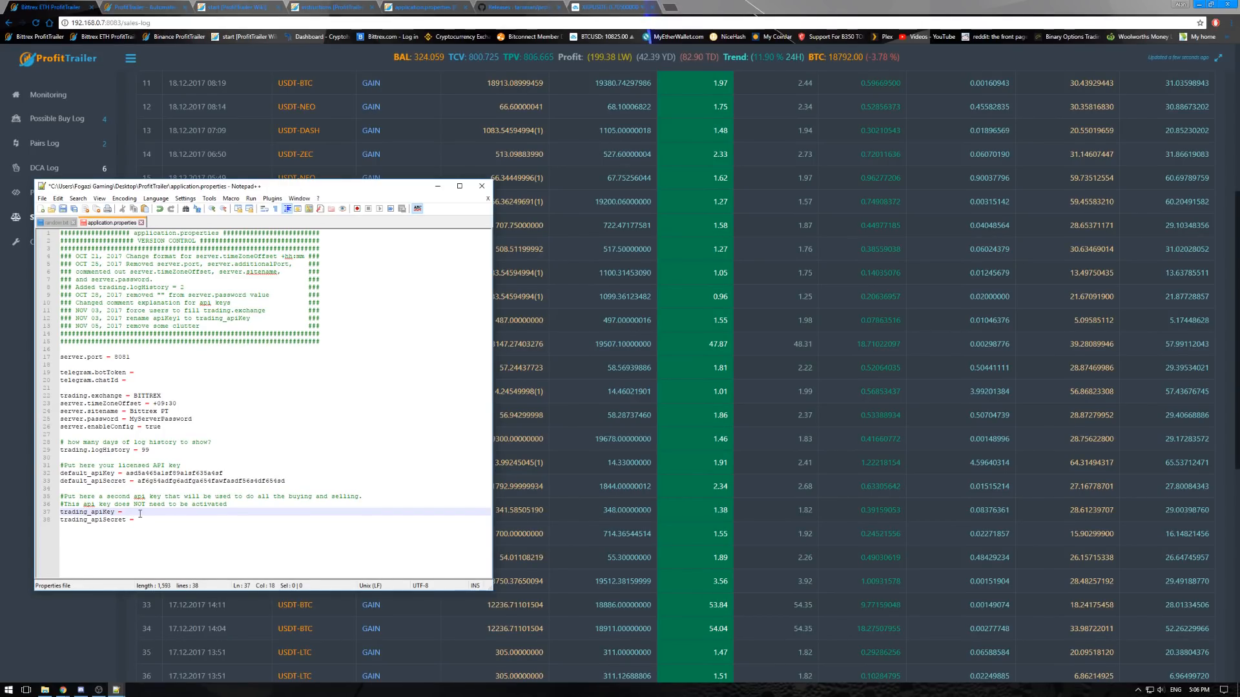
{"action": "left_click", "coordinate": [141, 520]}
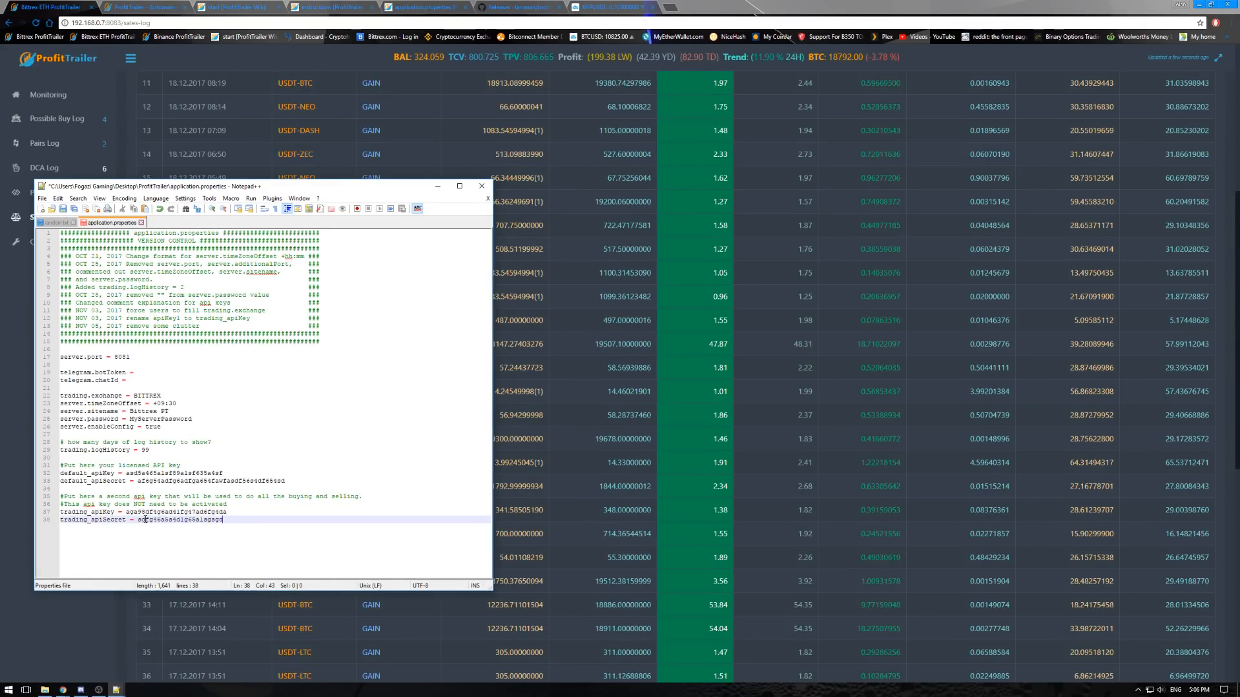
{"action": "key", "text": "Up"}
{"action": "type", "text": "'"}
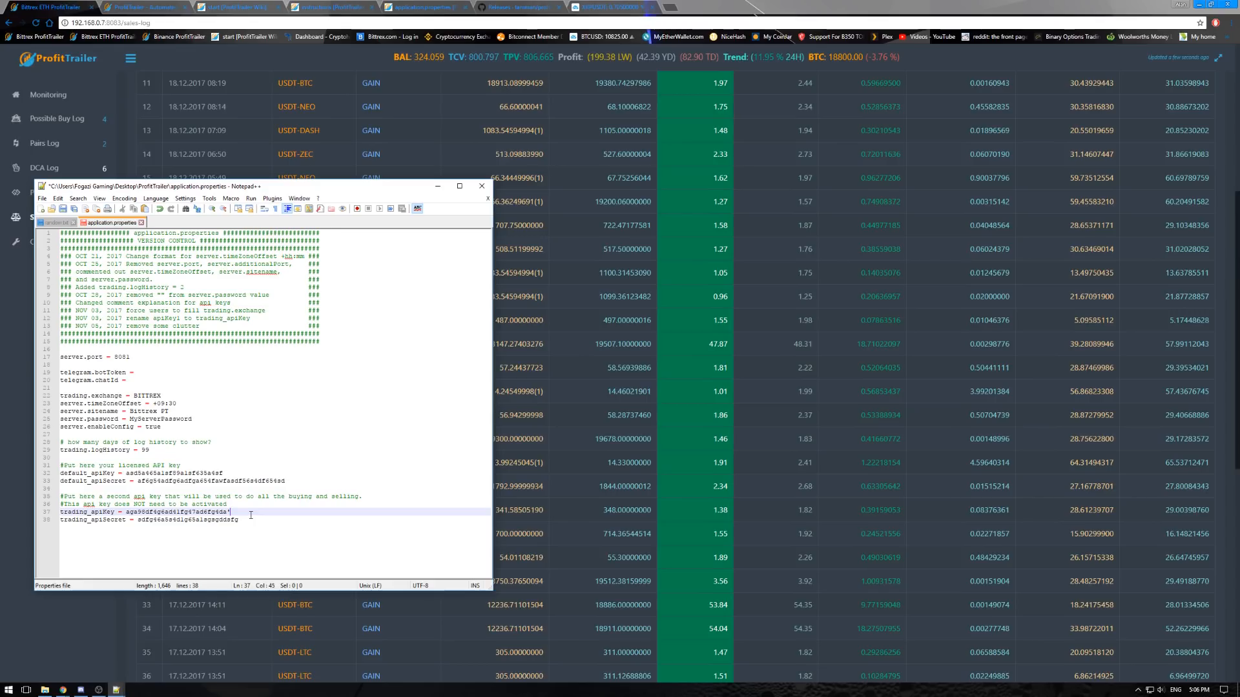
{"action": "key", "text": "BackSpace"}
- Check the ends of the trading and default API key lines and save application.properties
{"action": "left_click", "coordinate": [259, 522]}
{"action": "left_click", "coordinate": [260, 481]}
{"action": "left_click", "coordinate": [260, 465]}
{"action": "left_click", "coordinate": [262, 473]}
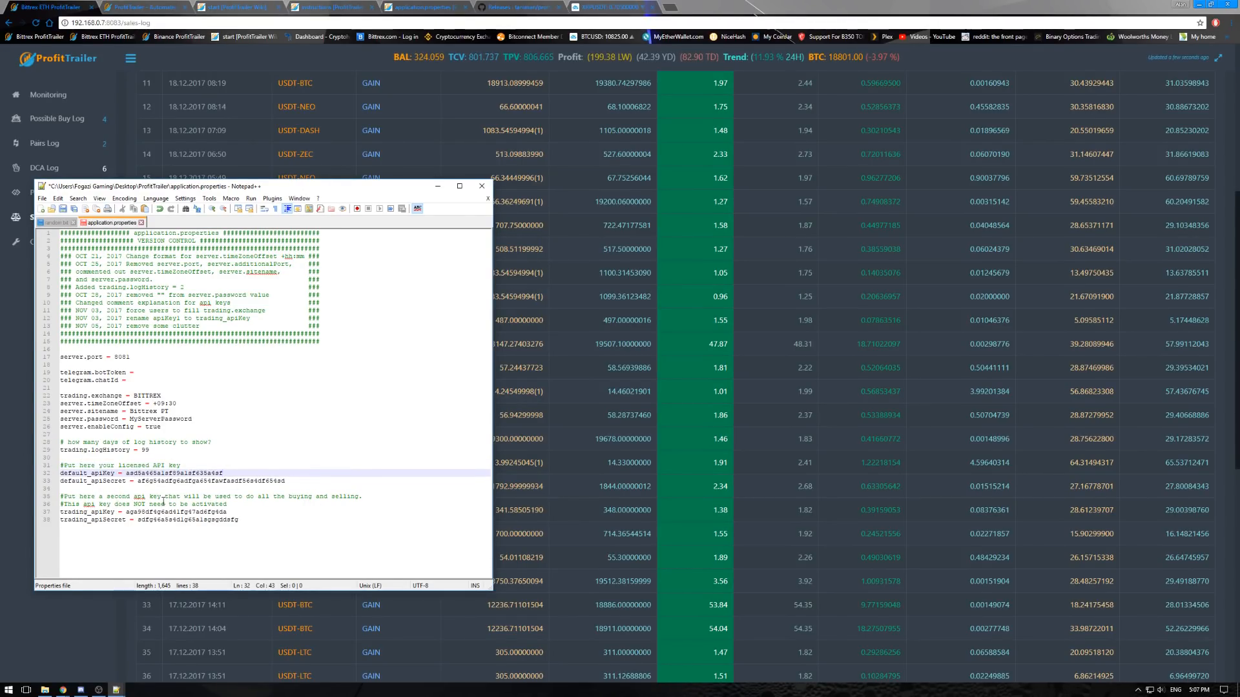
{"action": "left_click", "coordinate": [64, 210]}
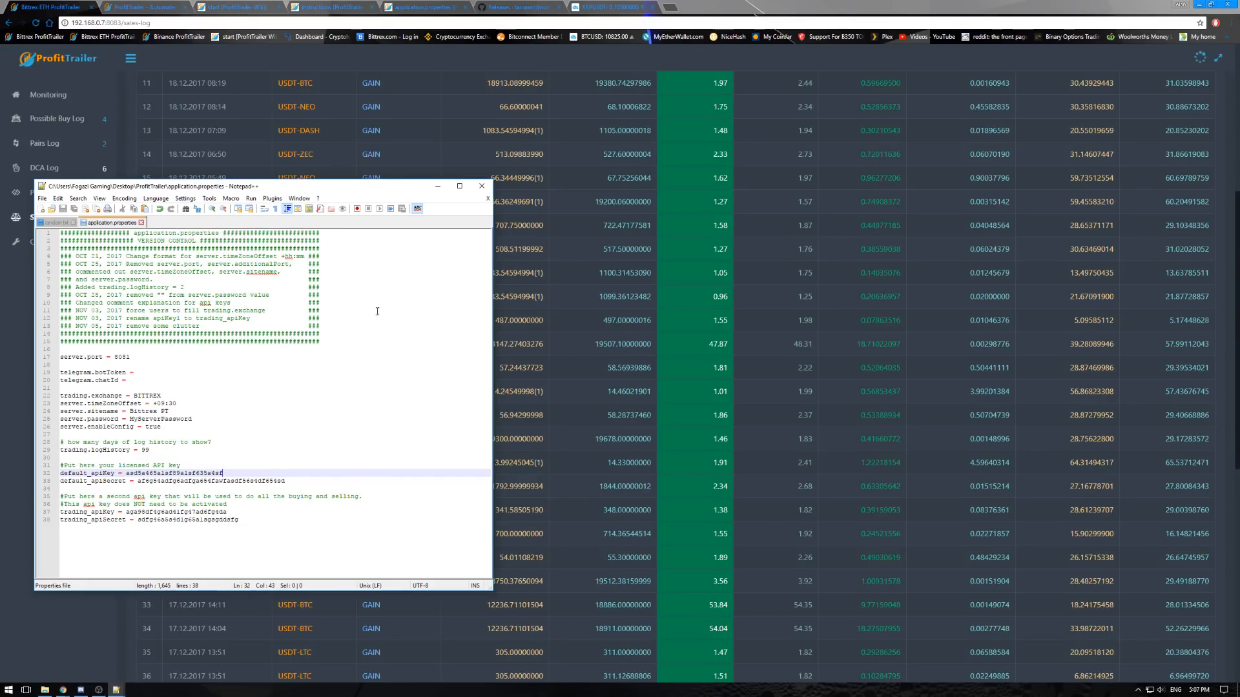
- Review the trading.exchange, server.password and server.sitename entries, and minimize the Notepad++ window
{"action": "left_click", "coordinate": [144, 397]}
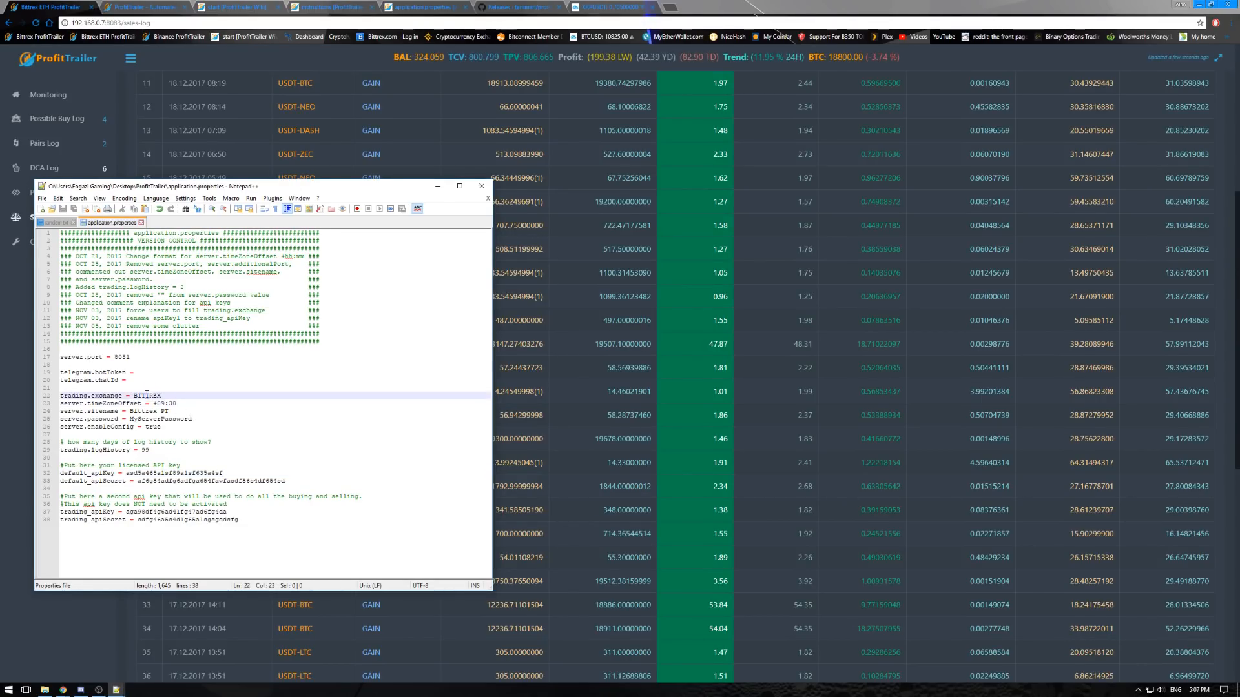
{"action": "left_click", "coordinate": [204, 420]}
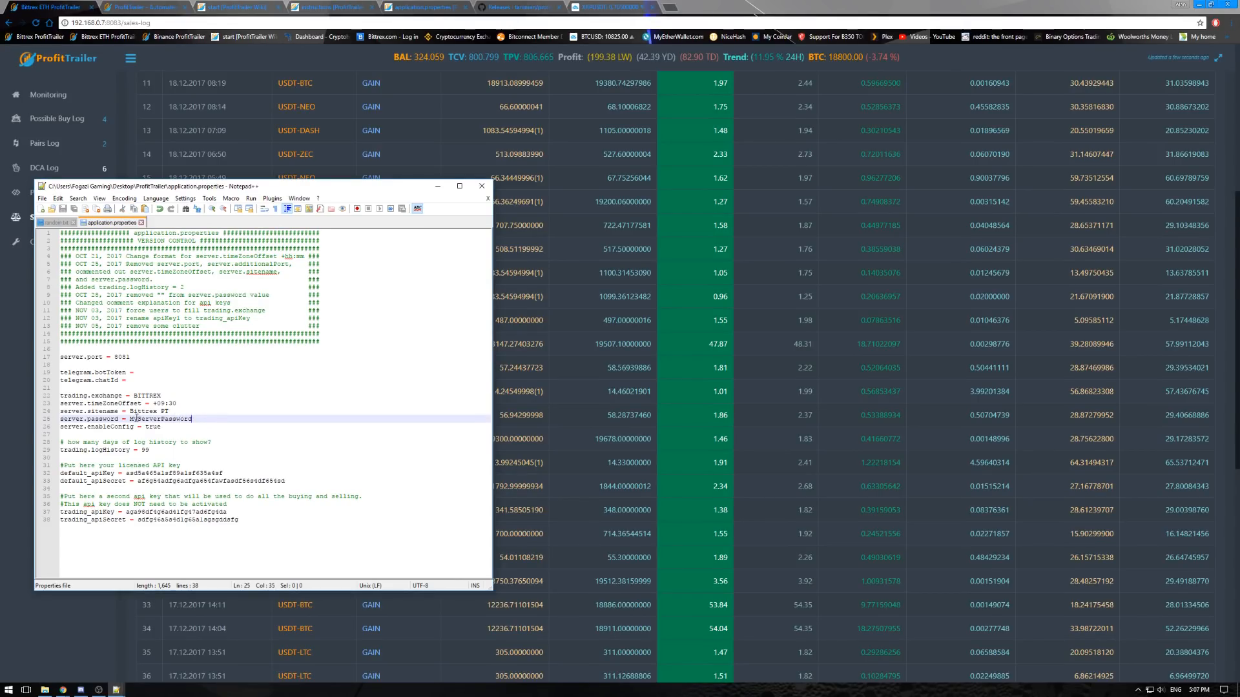
{"action": "left_click_drag", "start_coordinate": [164, 411], "coordinate": [145, 412]}
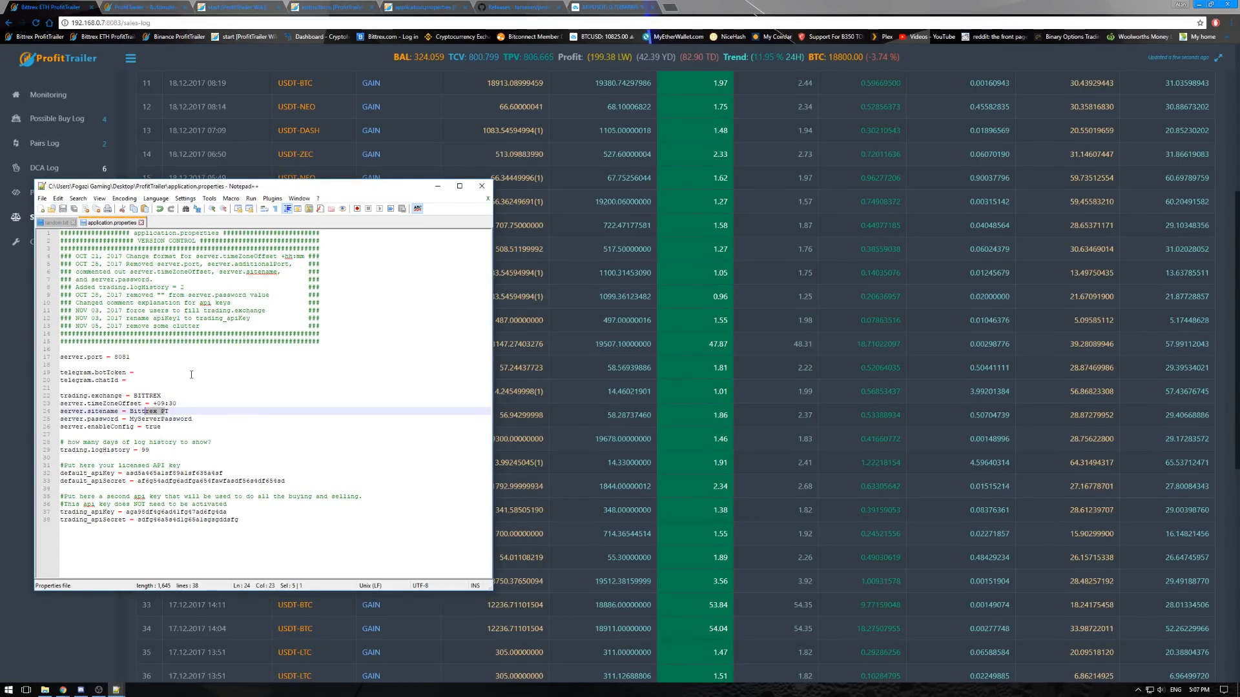
{"action": "key", "text": "End"}
{"action": "left_click", "coordinate": [439, 187]}
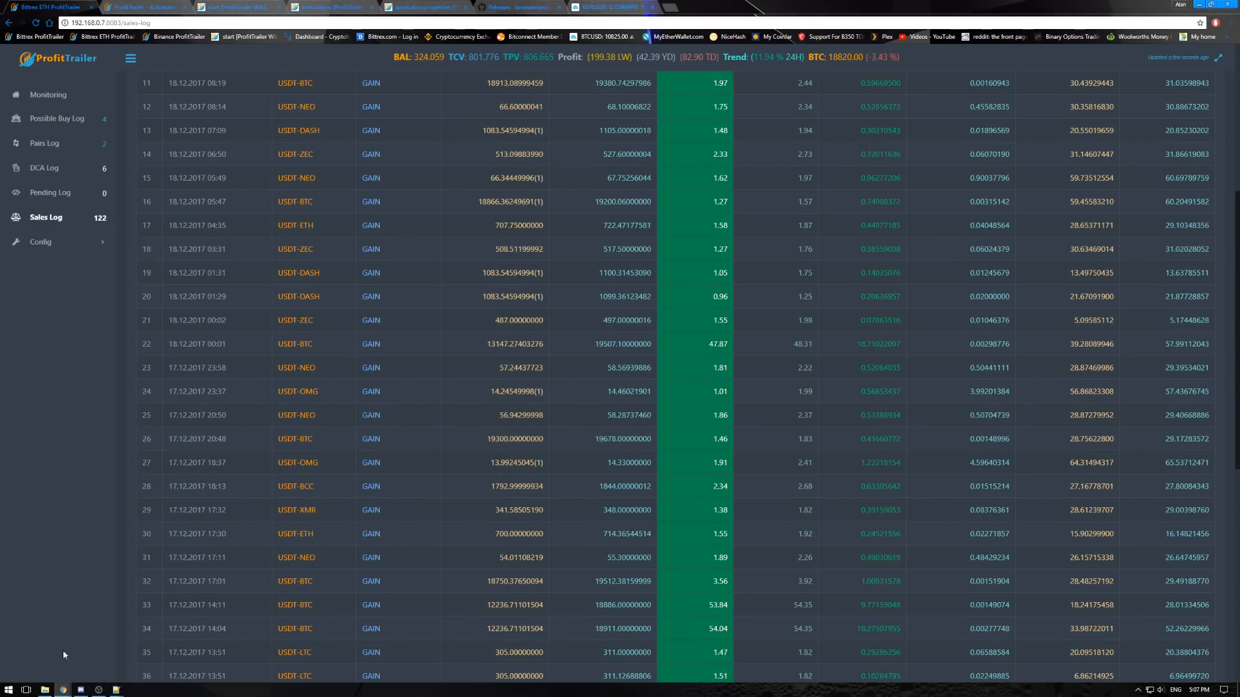
- Switch to the wiki's instructions page in the browser and read its Update ProfitTrailer Settings section against the ProfitTrailer folder
{"action": "left_click", "coordinate": [52, 691]}
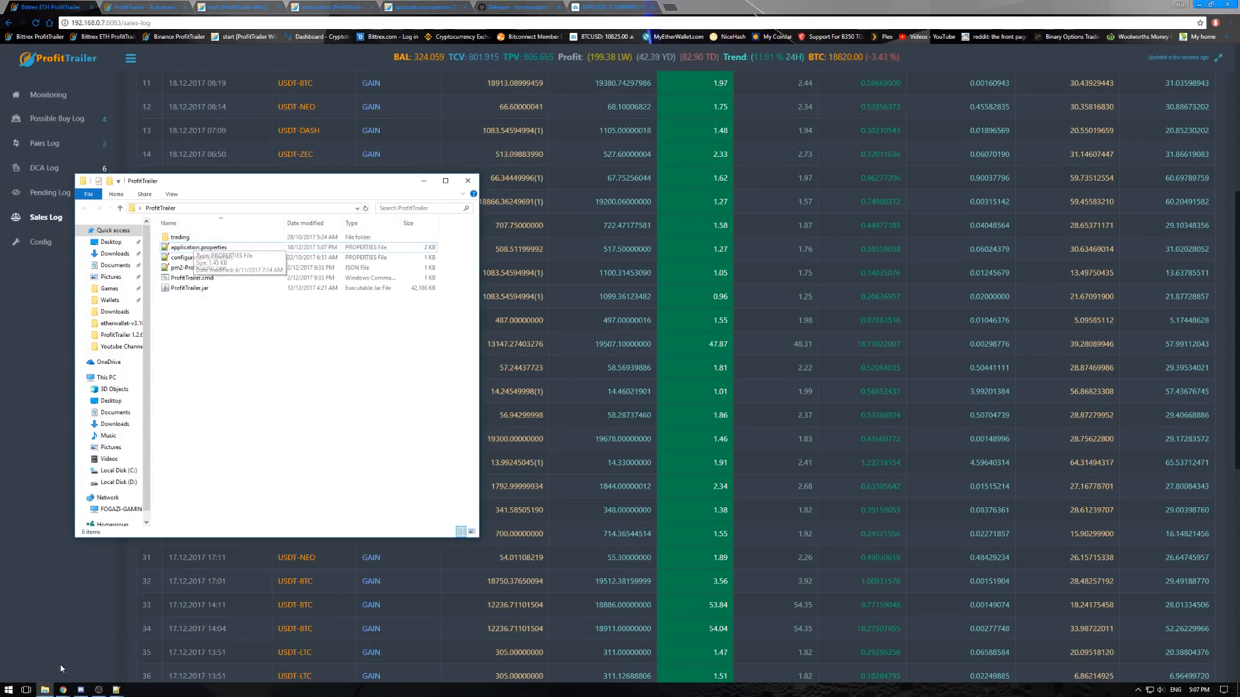
{"action": "left_click", "coordinate": [239, 12]}
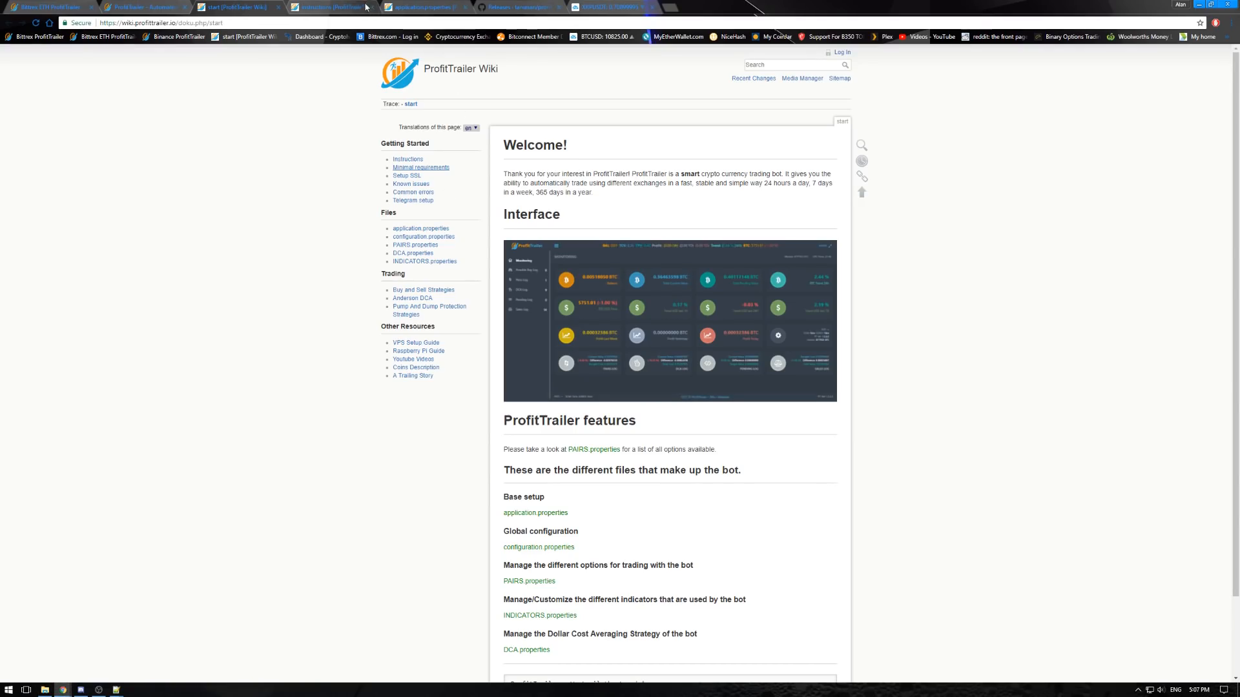
{"action": "left_click", "coordinate": [324, 9]}
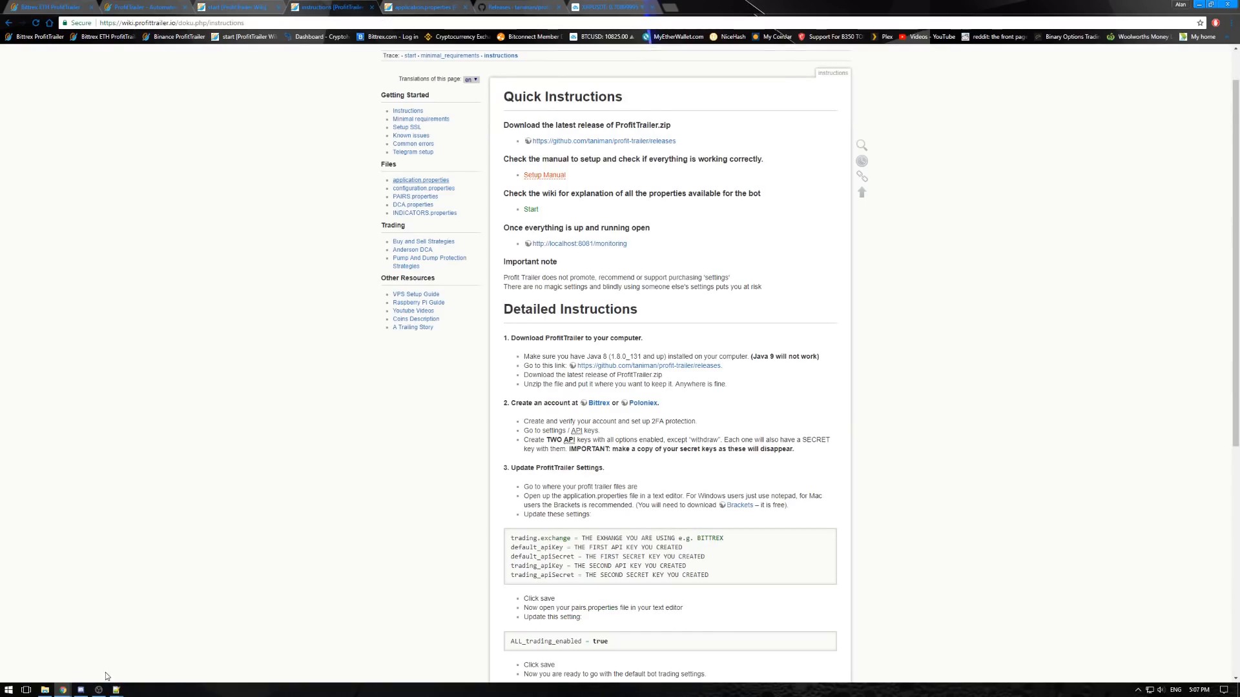
{"action": "left_click", "coordinate": [45, 691]}
{"action": "left_click_drag", "start_coordinate": [299, 182], "coordinate": [276, 186]}
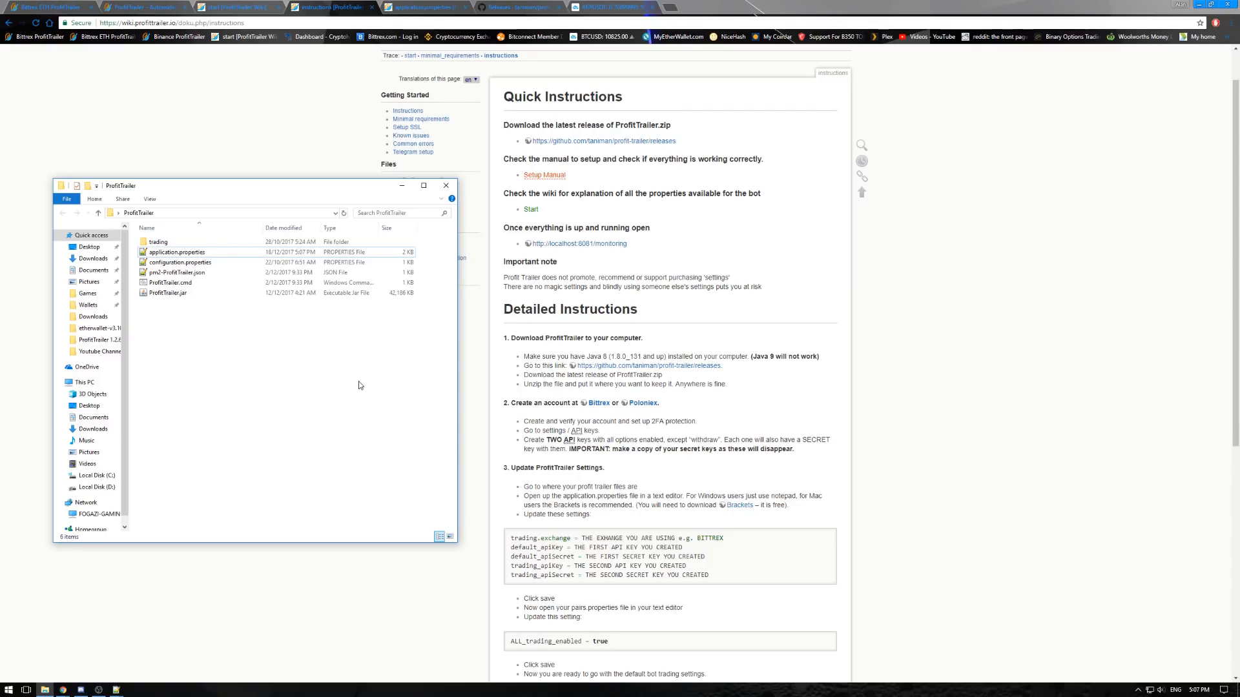
{"action": "left_click", "coordinate": [517, 452]}
{"action": "scroll", "coordinate": [525, 470], "scroll_direction": "down", "scroll_amount": 1}
{"action": "scroll", "coordinate": [524, 470], "scroll_direction": "down", "scroll_amount": 2}
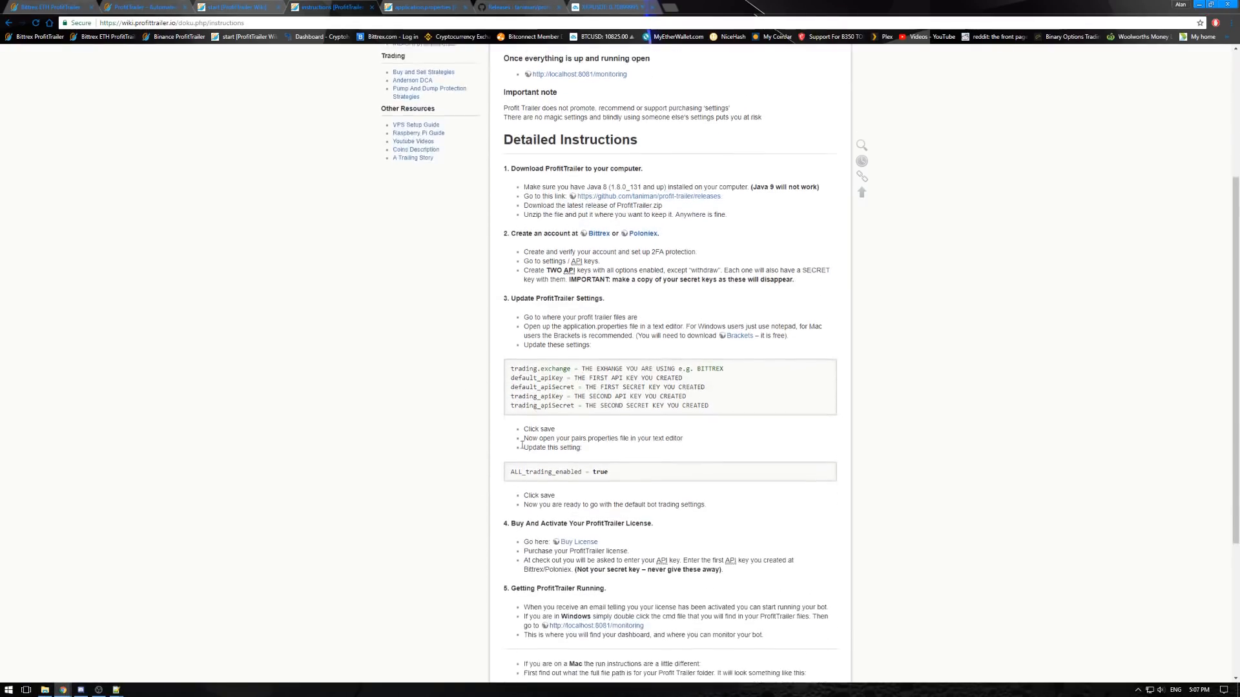
{"action": "scroll", "coordinate": [452, 478], "scroll_direction": "down", "scroll_amount": 2}
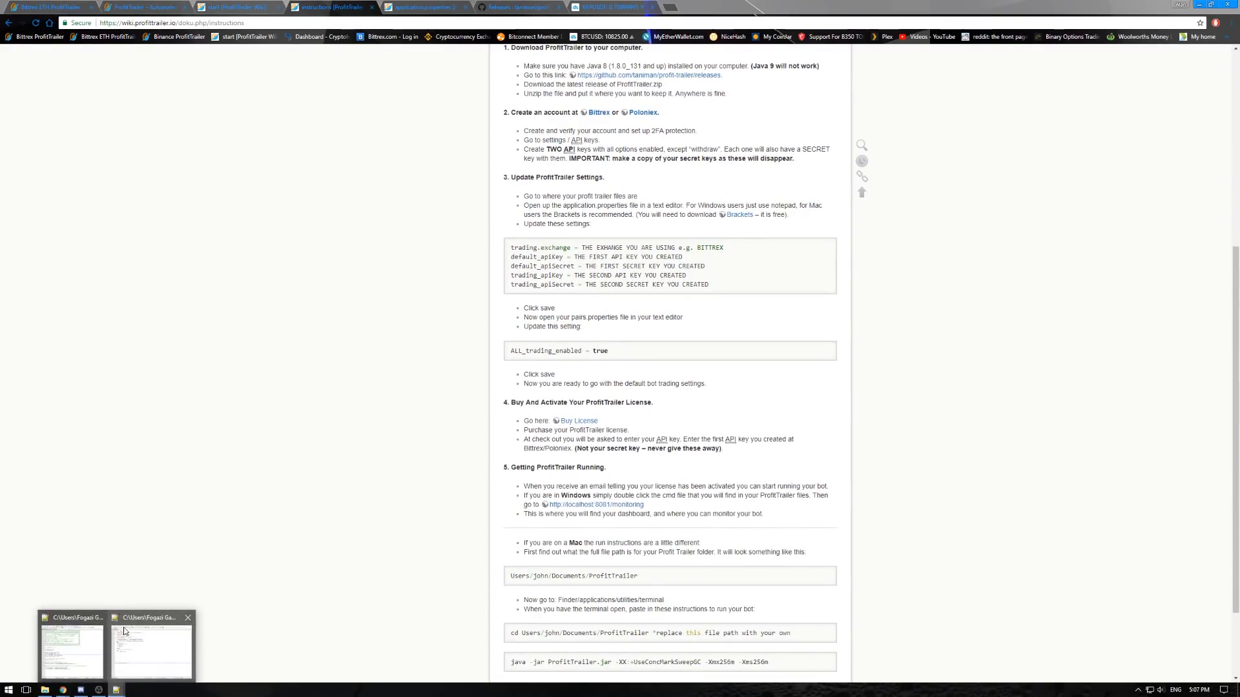
- Examine the wiki's ALL_trading_enabled = true setting and the license section below it, with the ProfitTrailer folder alongside
{"action": "left_click", "coordinate": [46, 690]}
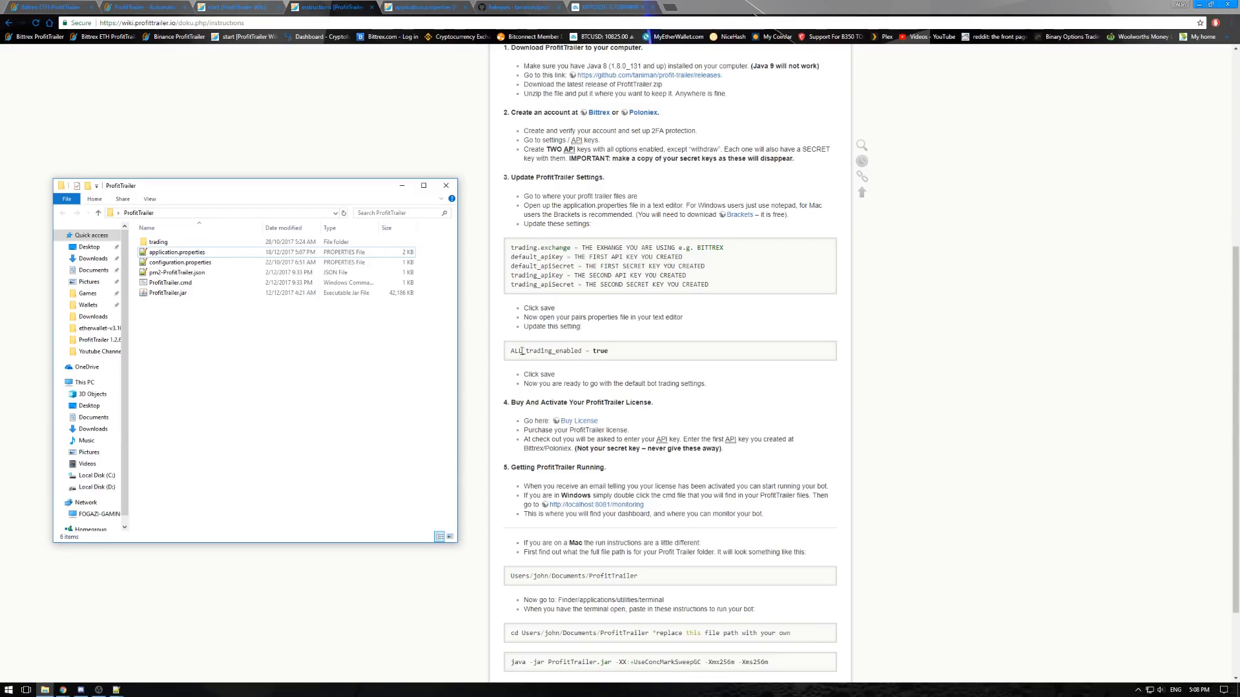
{"action": "left_click_drag", "start_coordinate": [508, 350], "coordinate": [611, 361]}
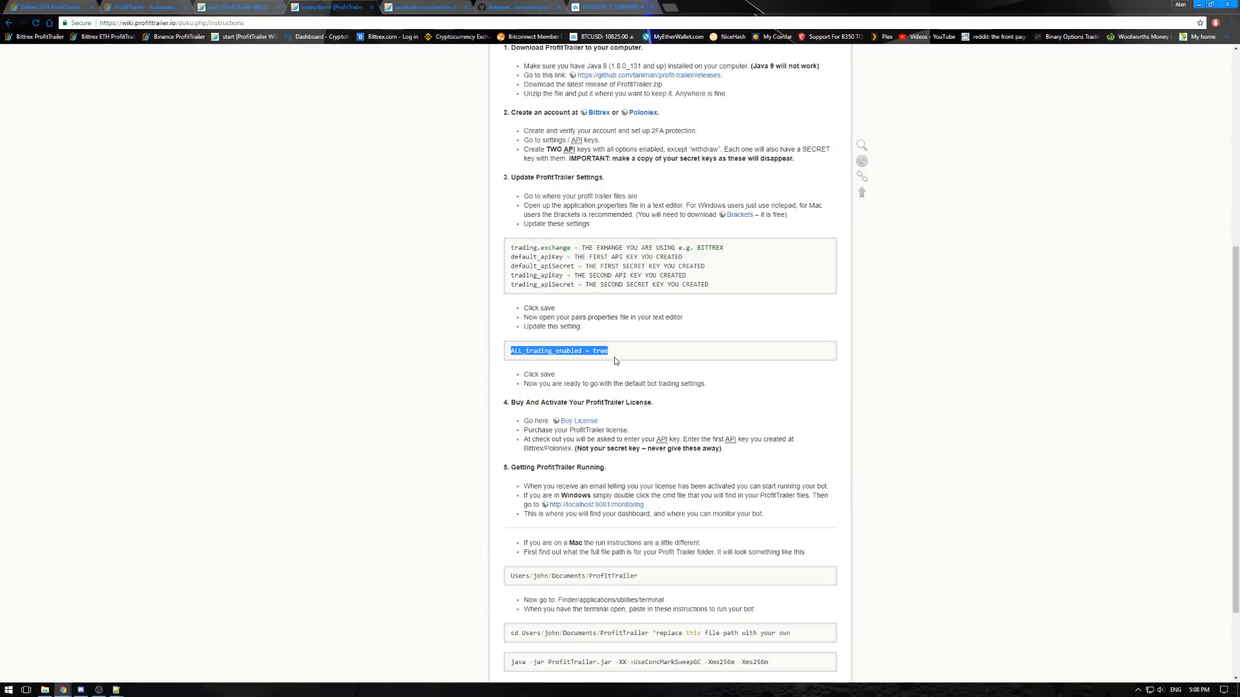
{"action": "triple_click", "coordinate": [594, 348]}
{"action": "left_click", "coordinate": [551, 347]}
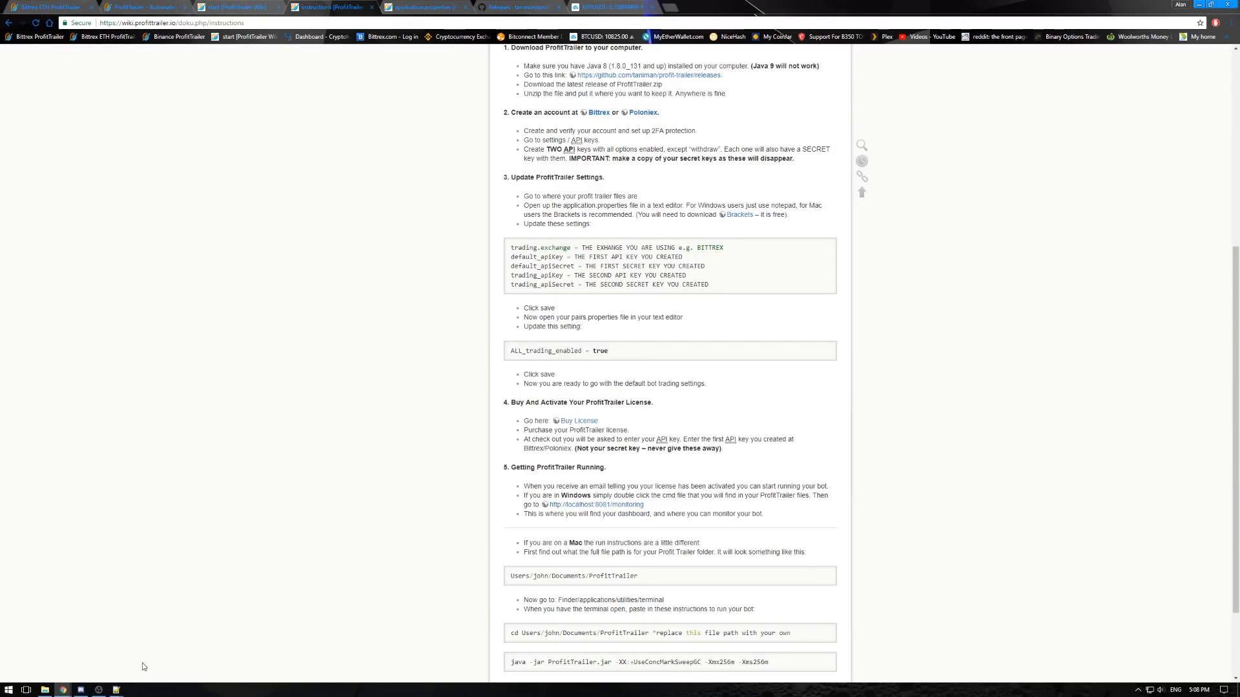
{"action": "left_click", "coordinate": [45, 690]}
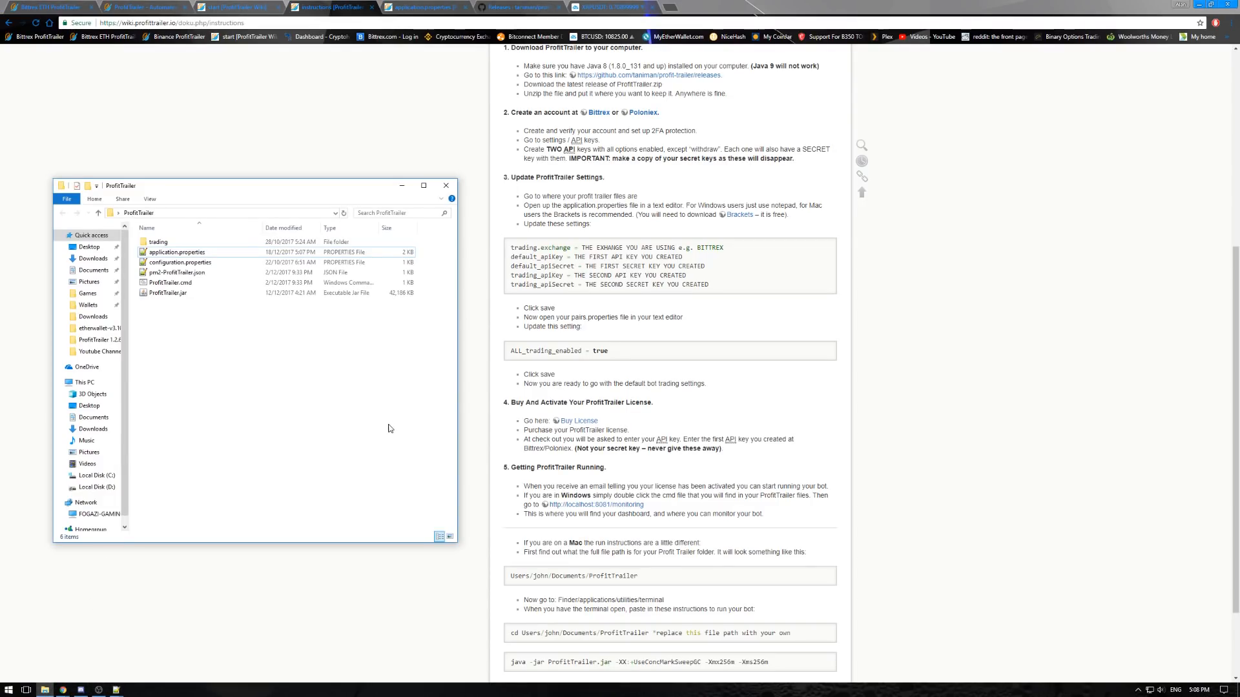
{"action": "scroll", "coordinate": [584, 391], "scroll_direction": "down", "scroll_amount": 3}
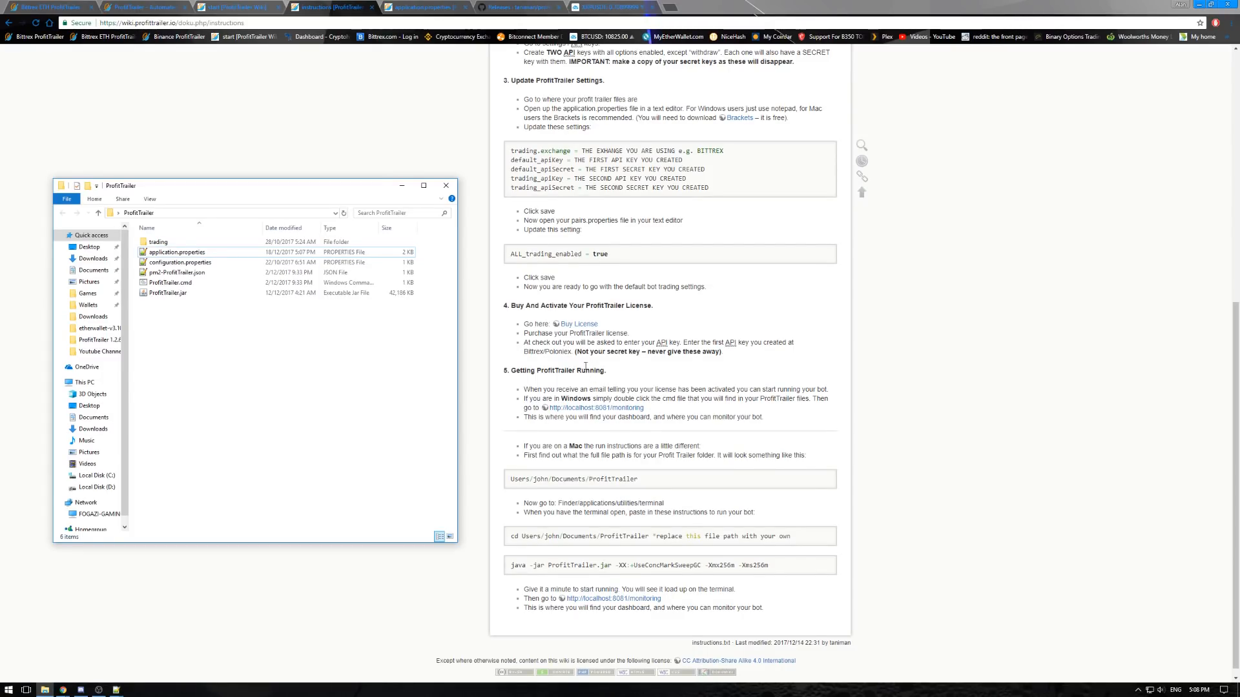
- View the ProfitTrailer license shop page and examine the default_apiKey entry in Notepad++ as the key needed for the license
{"action": "left_click", "coordinate": [578, 326]}
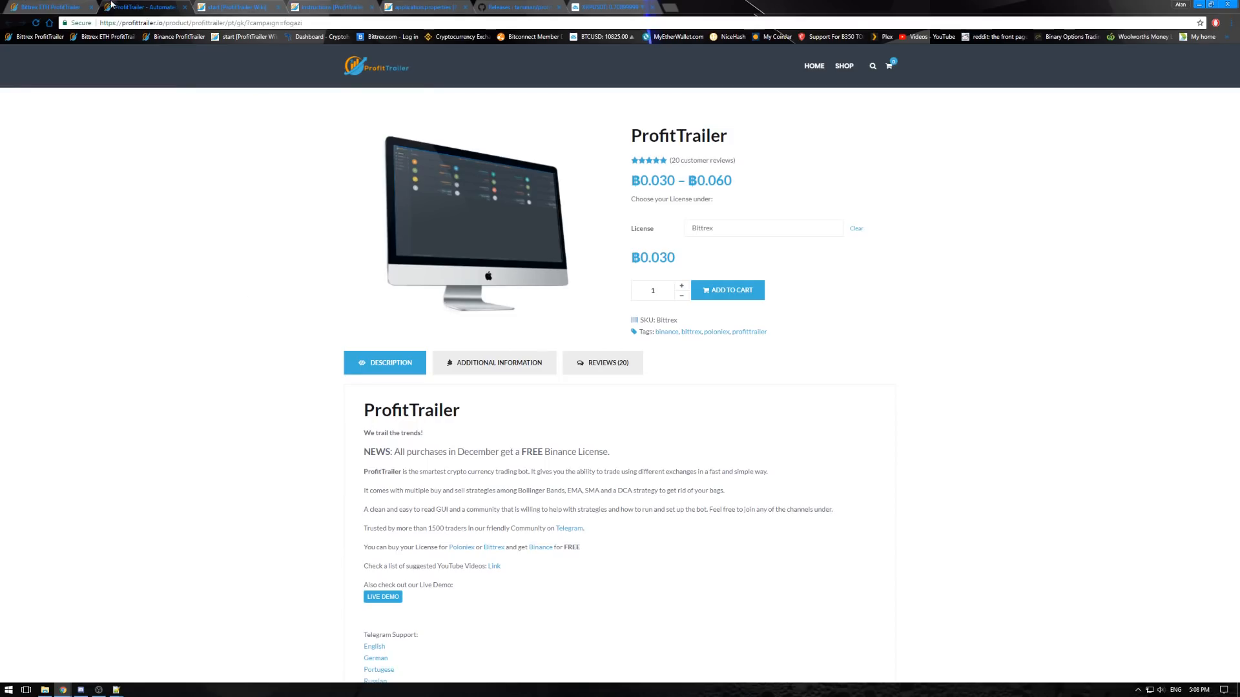
{"action": "left_click", "coordinate": [44, 689]}
{"action": "mouse_move", "coordinate": [114, 692]}
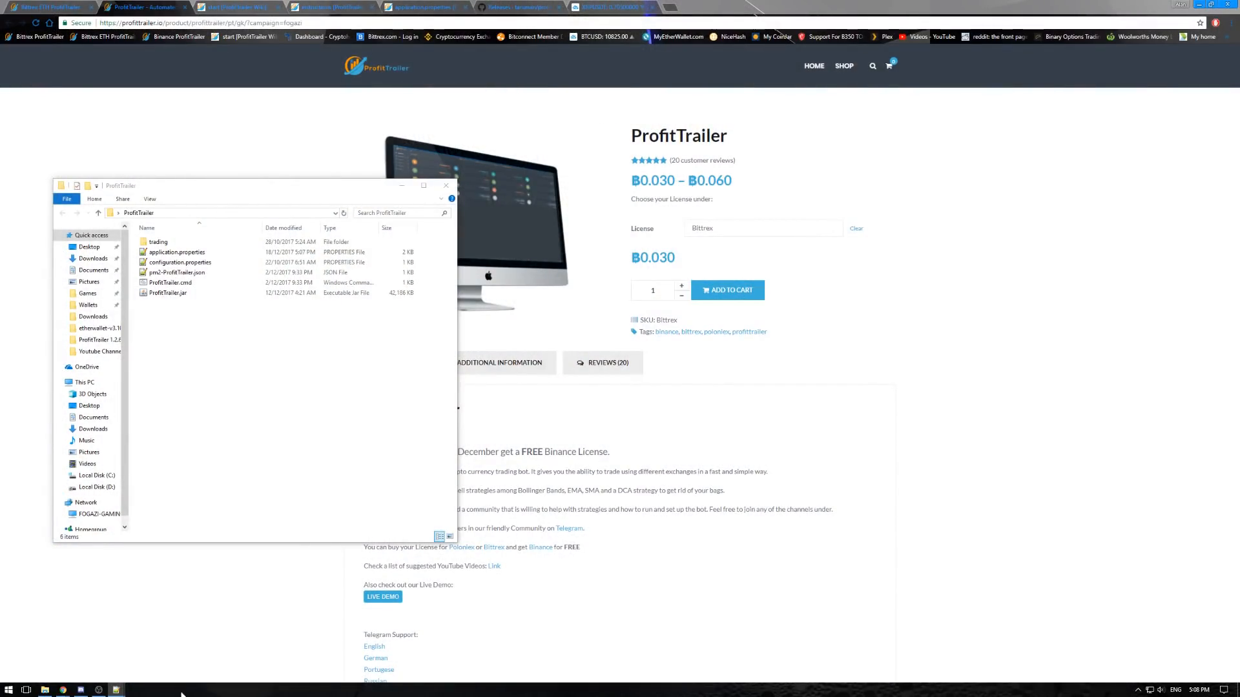
{"action": "mouse_move", "coordinate": [116, 690]}
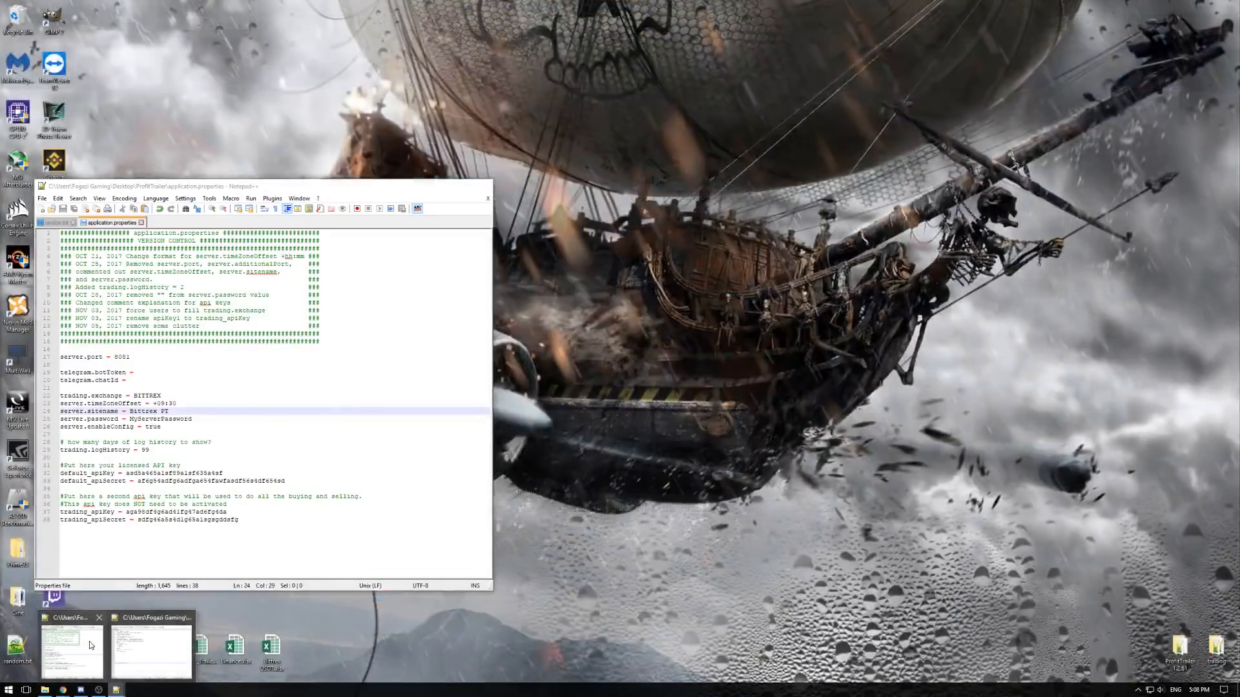
{"action": "left_click", "coordinate": [89, 641]}
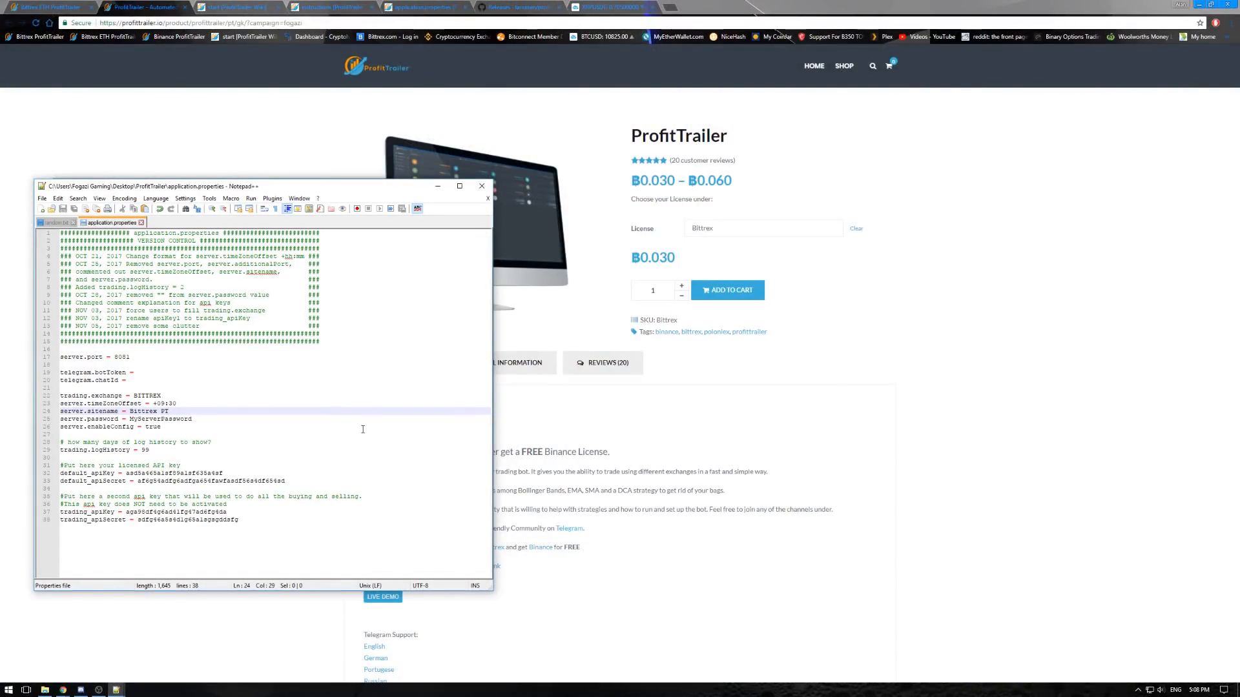
{"action": "left_click_drag", "start_coordinate": [126, 474], "coordinate": [204, 474]}
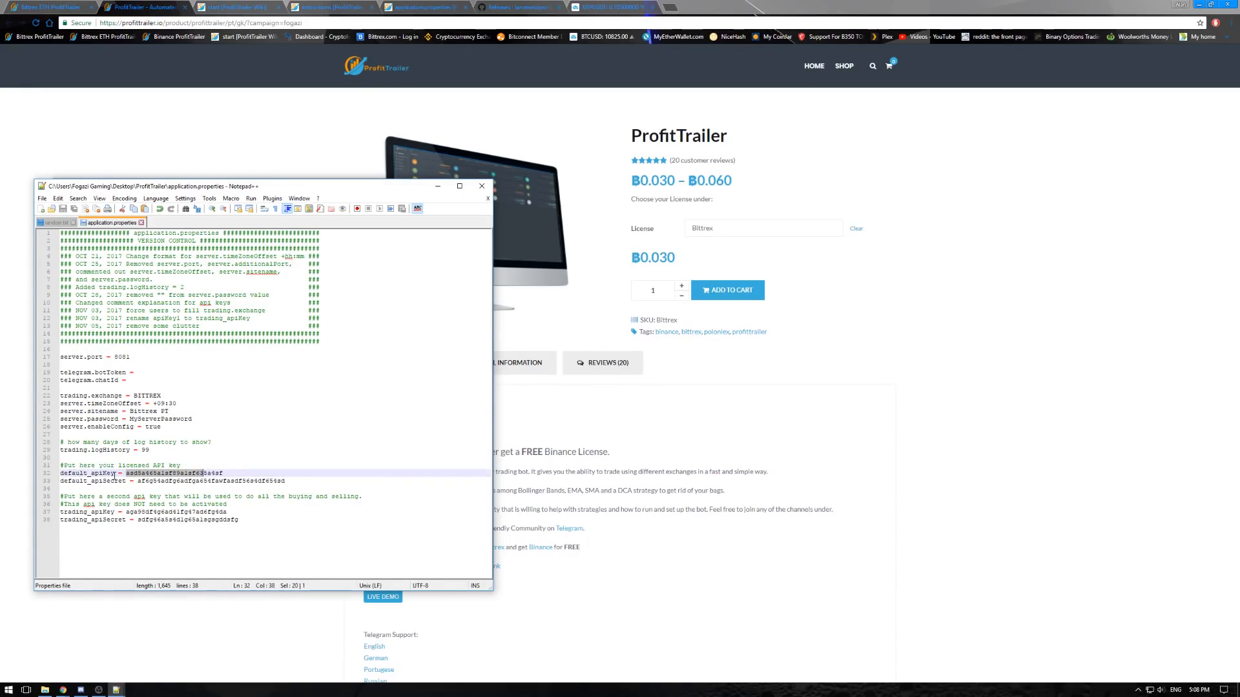
{"action": "left_click", "coordinate": [128, 475]}
{"action": "left_click_drag", "start_coordinate": [126, 474], "coordinate": [225, 474]}
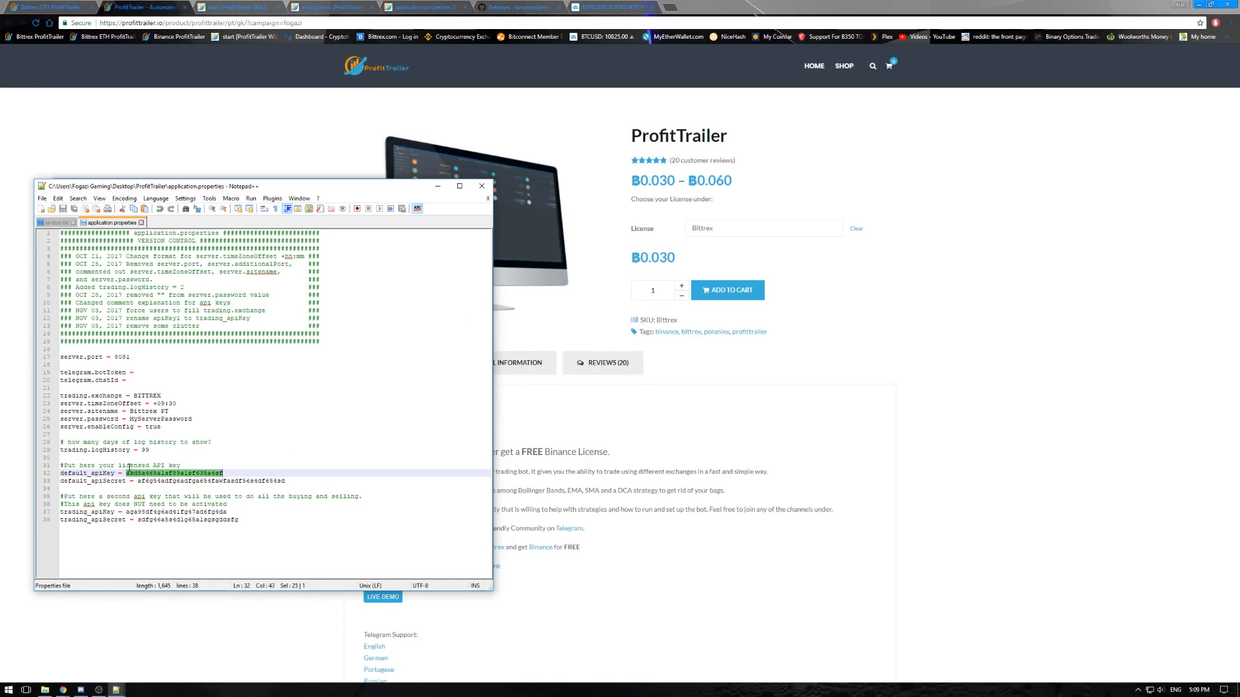
{"action": "left_click_drag", "start_coordinate": [126, 473], "coordinate": [208, 473]}
{"action": "left_click", "coordinate": [226, 473]}
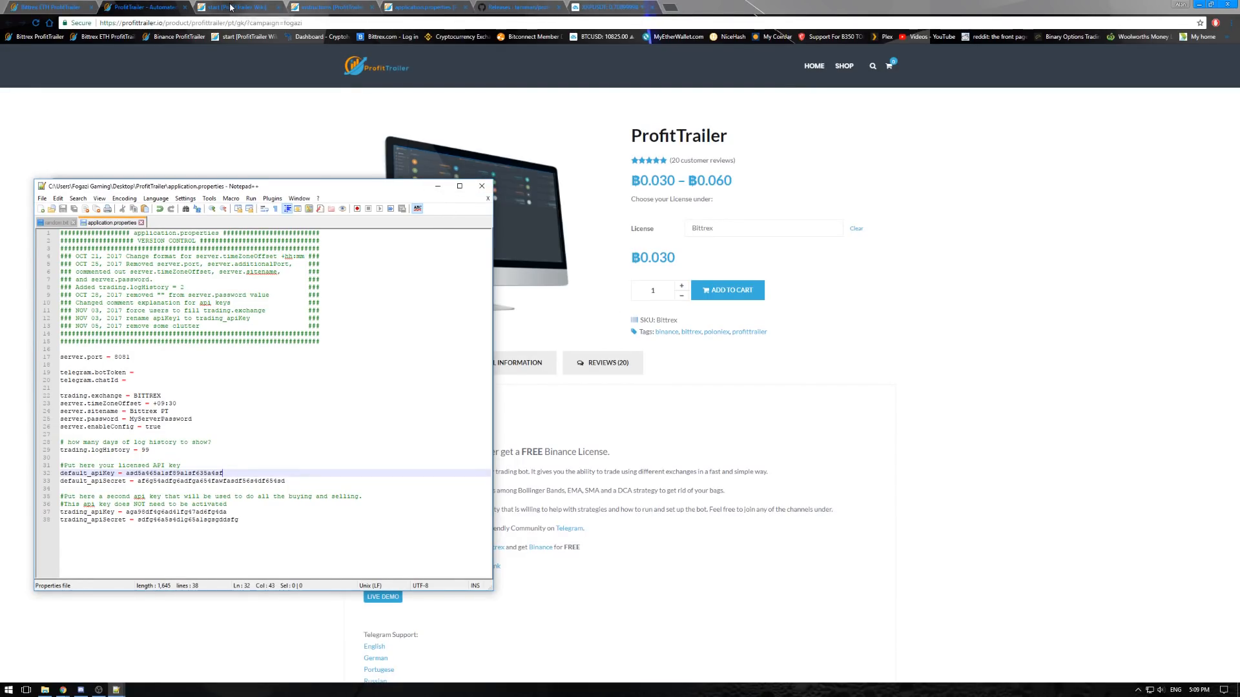
- Read the wiki's Getting ProfitTrailer Running section and open the ProfitTrailer Bittrex ETH folder from the Desktop in File Explorer
{"action": "left_click", "coordinate": [341, 7]}
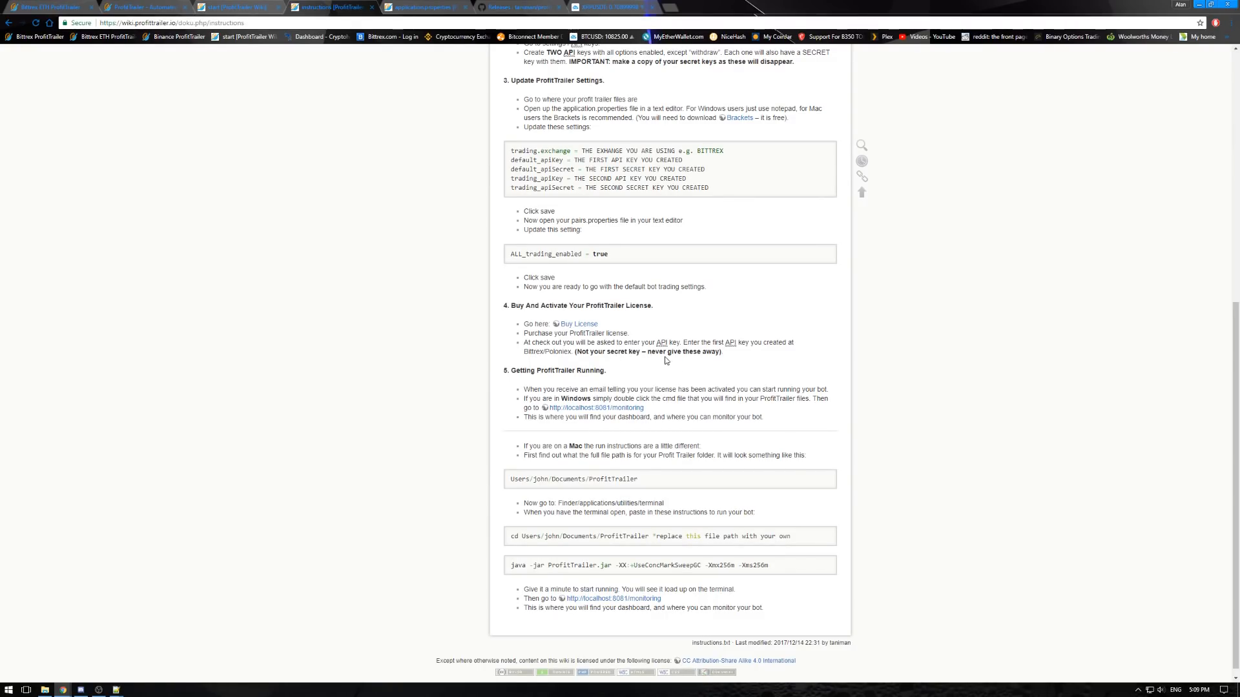
{"action": "scroll", "coordinate": [512, 373], "scroll_direction": "down", "scroll_amount": 1}
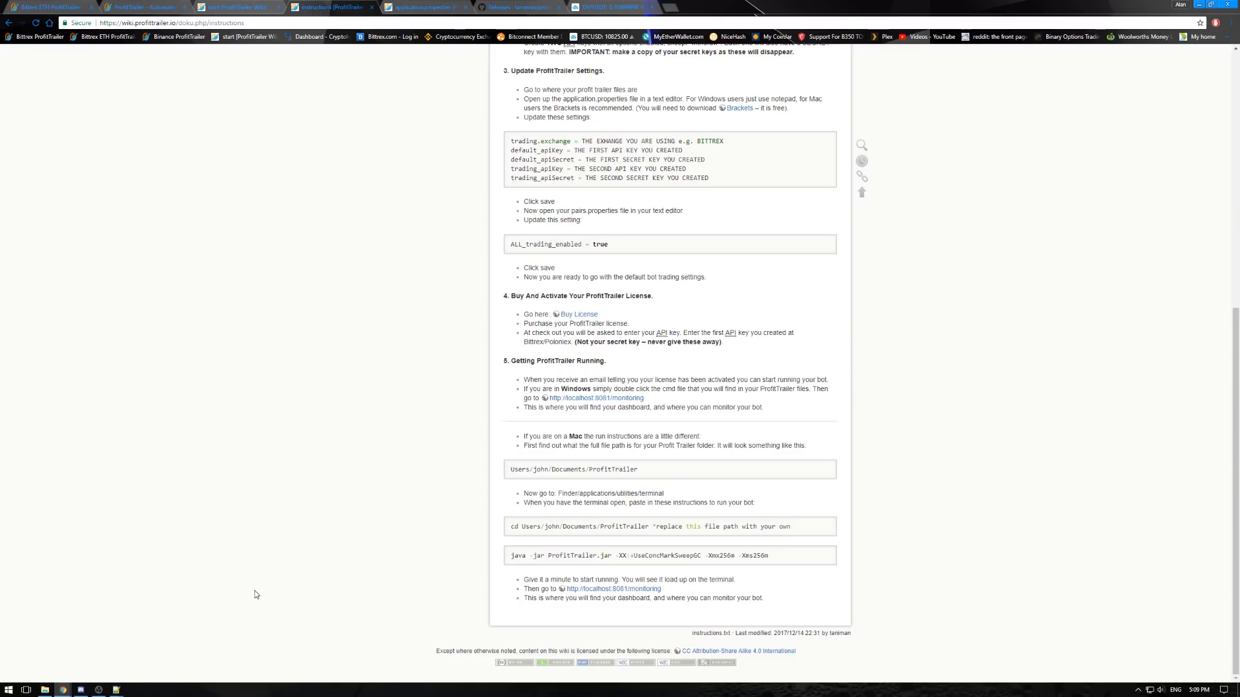
{"action": "left_click", "coordinate": [45, 691]}
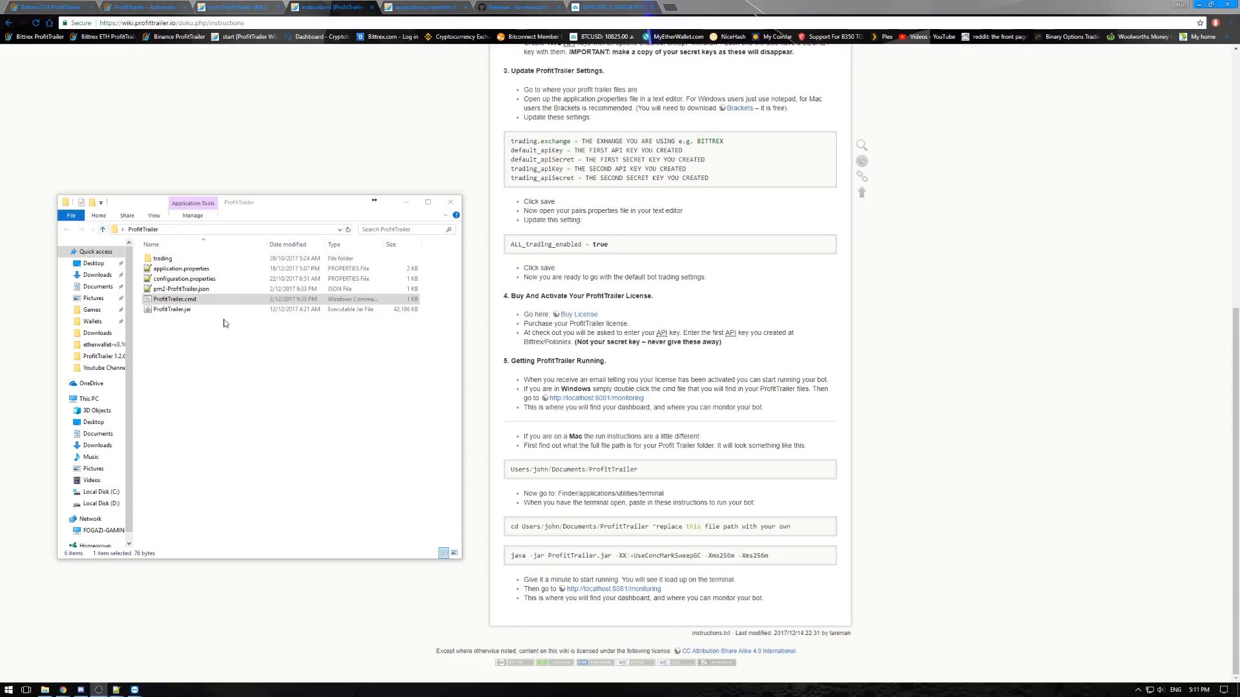
{"action": "left_click", "coordinate": [102, 230]}
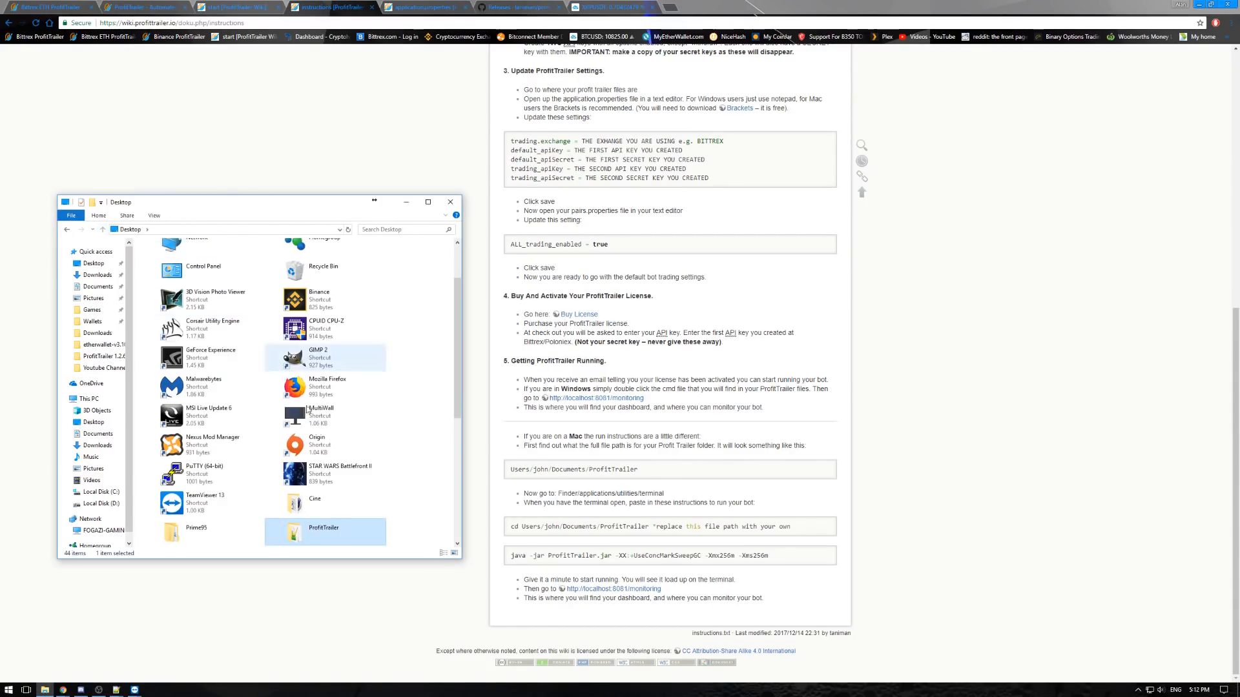
{"action": "scroll", "coordinate": [296, 389], "scroll_direction": "down", "scroll_amount": 3}
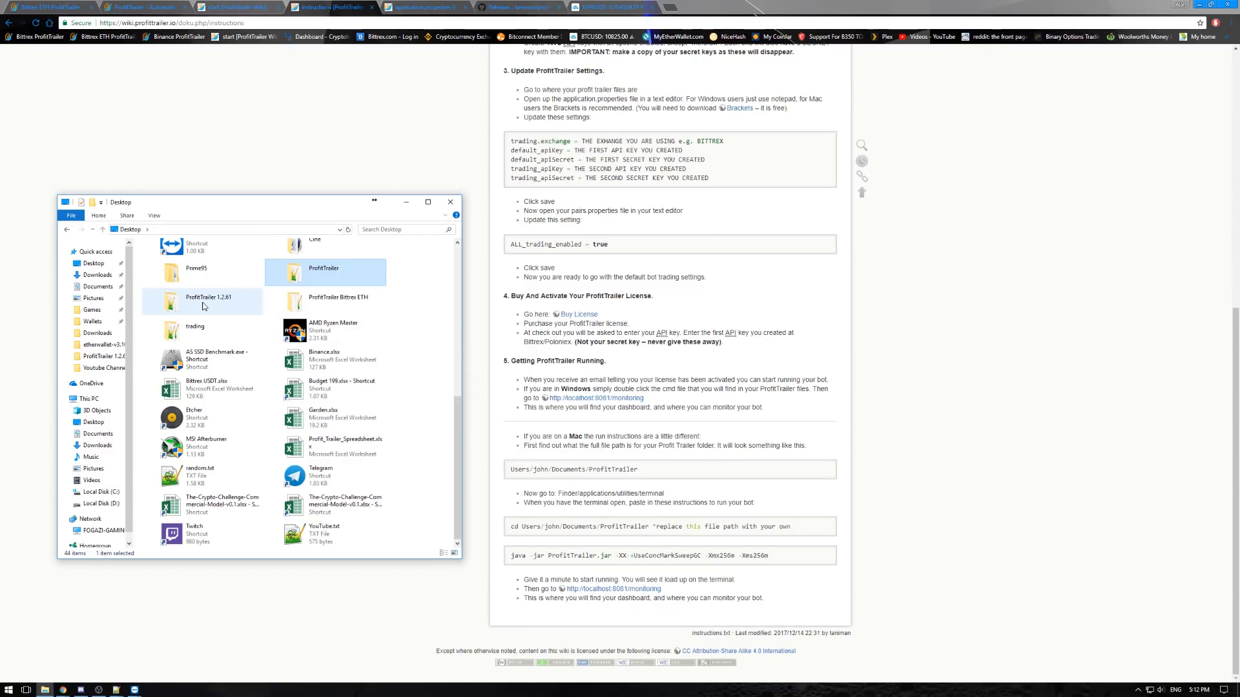
{"action": "double_click", "coordinate": [326, 300]}
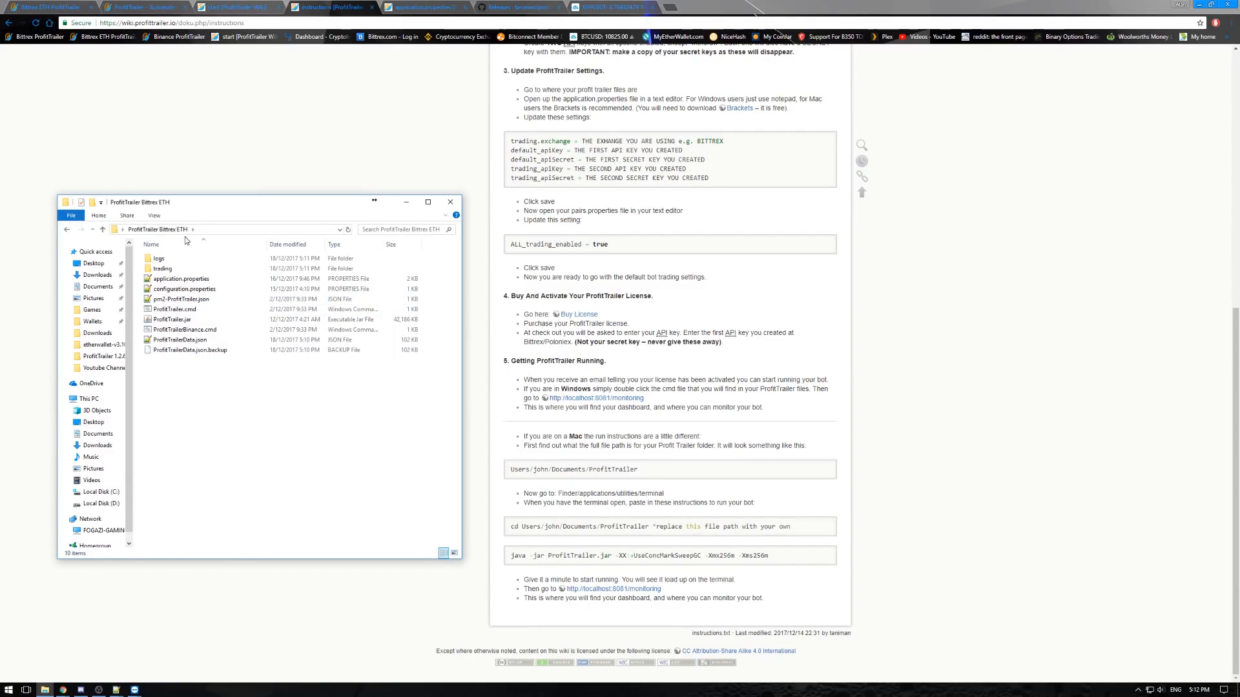
- Delete ProfitTrailerBinance.cmd from the ProfitTrailer Bittrex ETH folder
{"action": "left_click", "coordinate": [181, 312]}
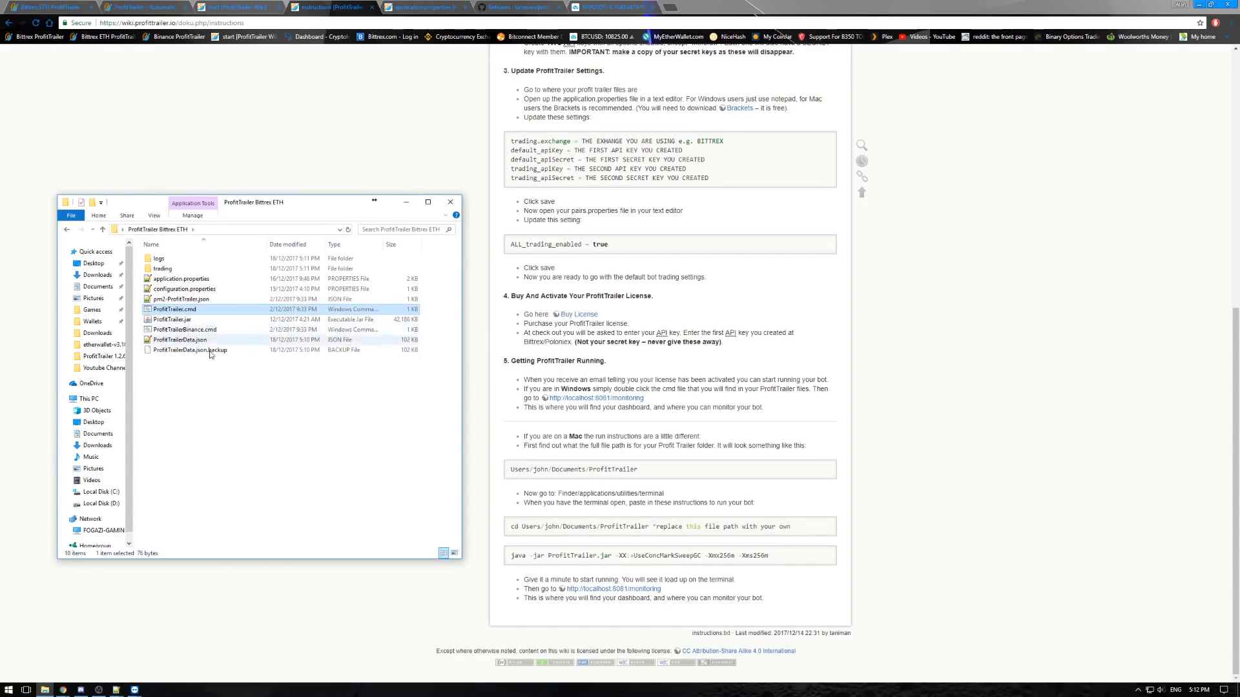
{"action": "left_click", "coordinate": [182, 330]}
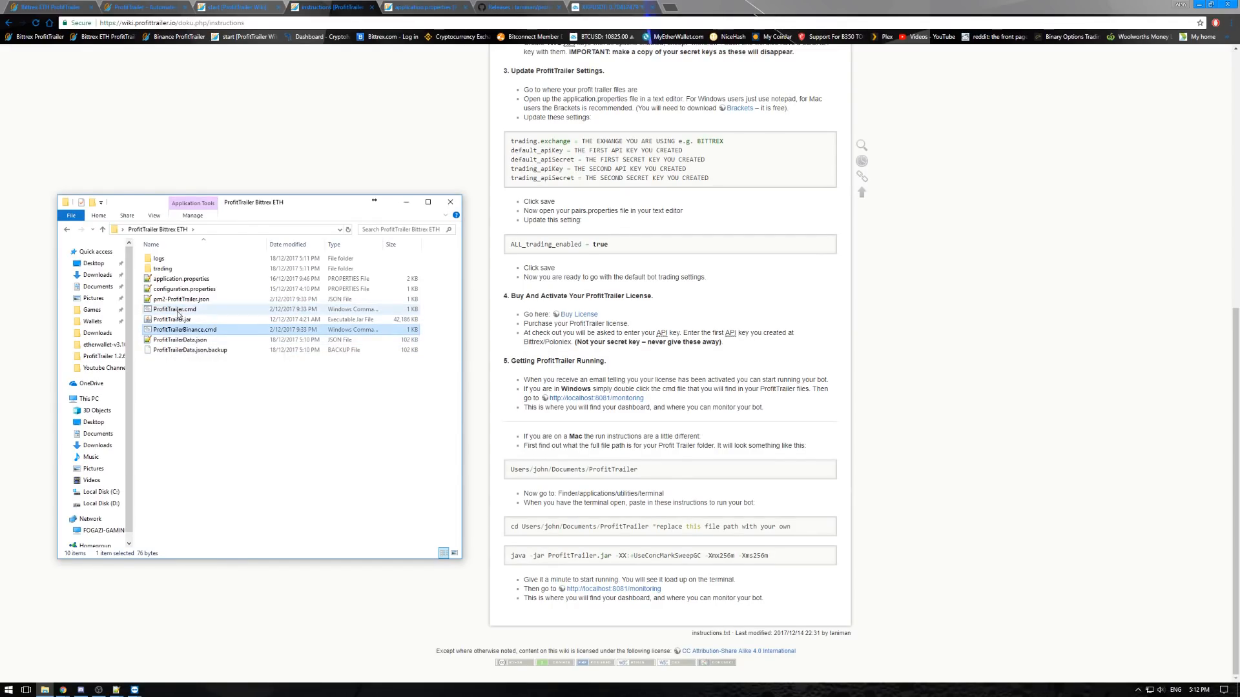
{"action": "left_click", "coordinate": [178, 311]}
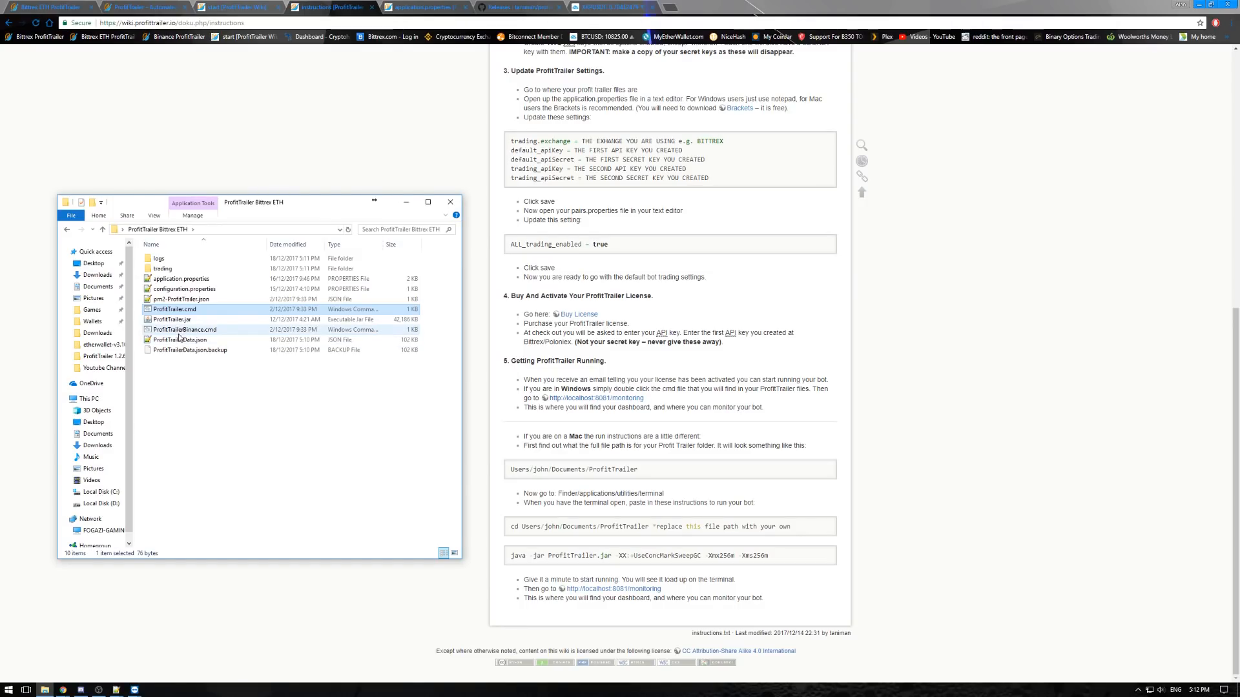
{"action": "left_click", "coordinate": [190, 330]}
{"action": "key", "text": "Delete"}
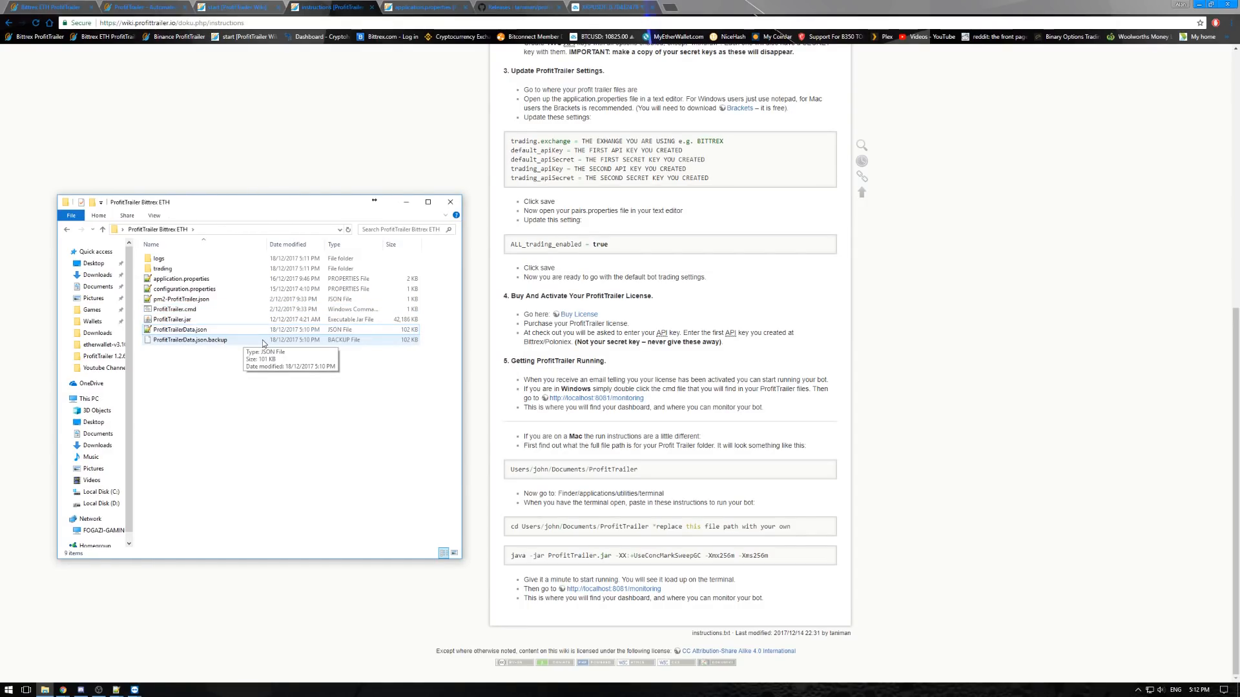
- Start the bot with ProfitTrailer.cmd, enlarge its console window, and allow Java through the Windows firewall on private networks
{"action": "left_click", "coordinate": [178, 310]}
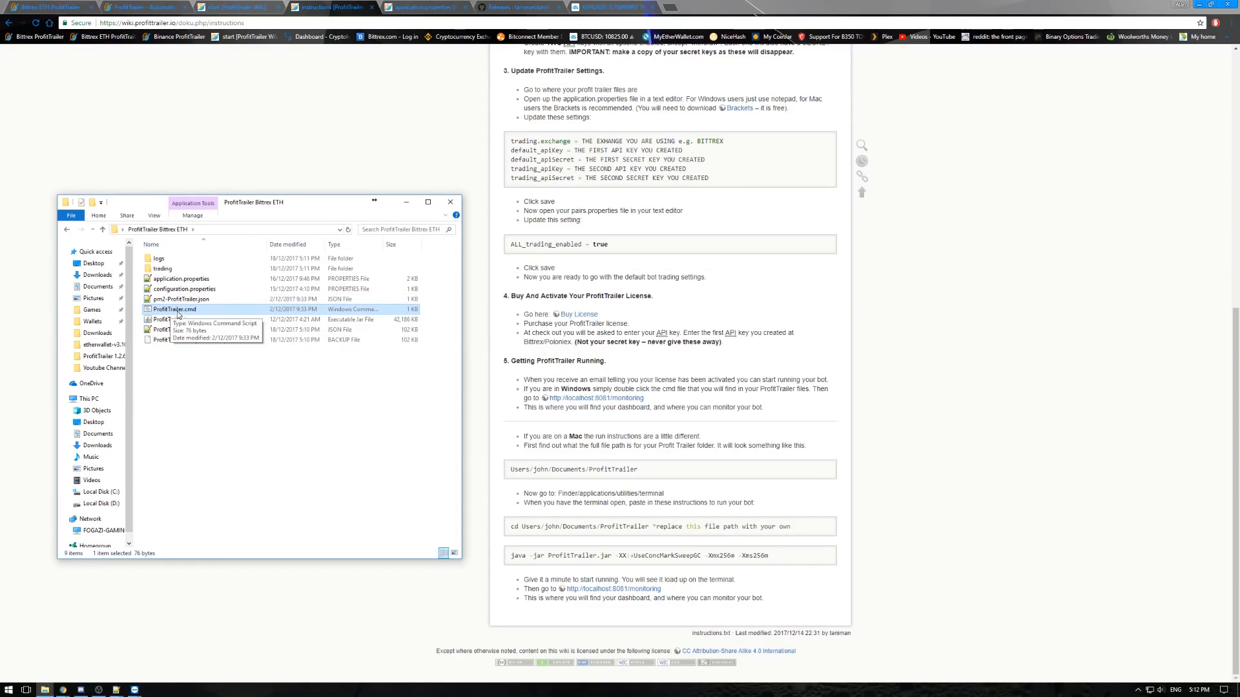
{"action": "double_click", "coordinate": [178, 312]}
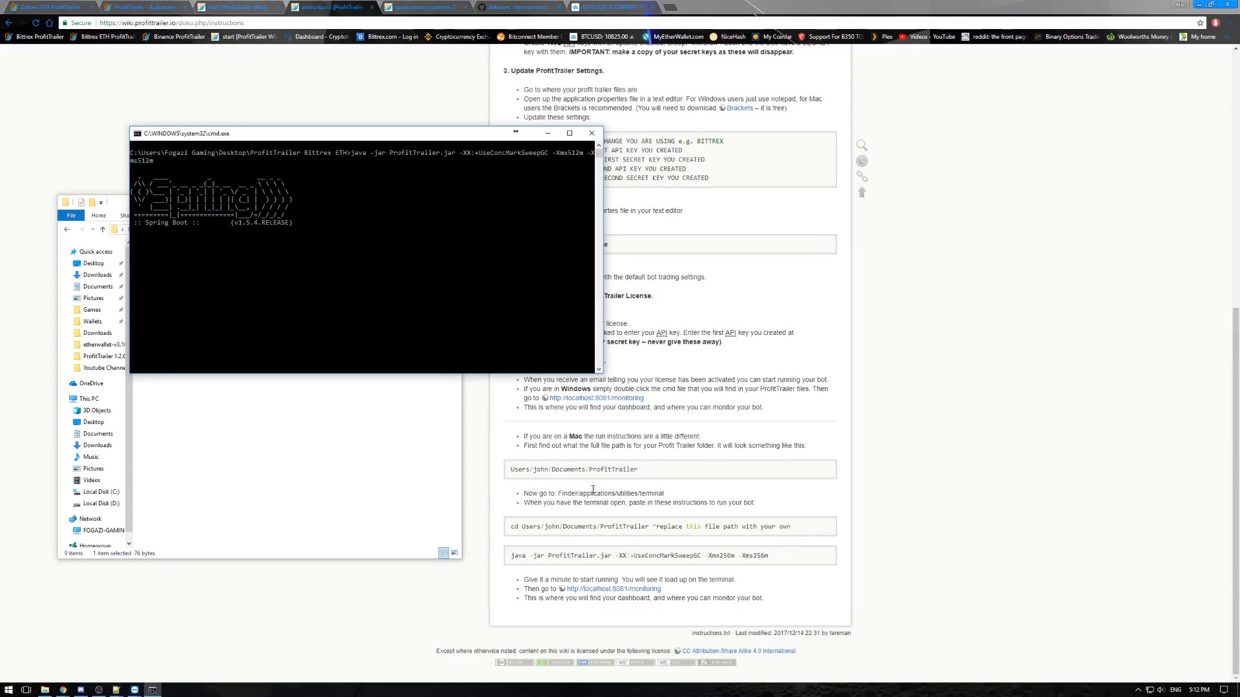
{"action": "left_click_drag", "start_coordinate": [603, 373], "coordinate": [608, 441]}
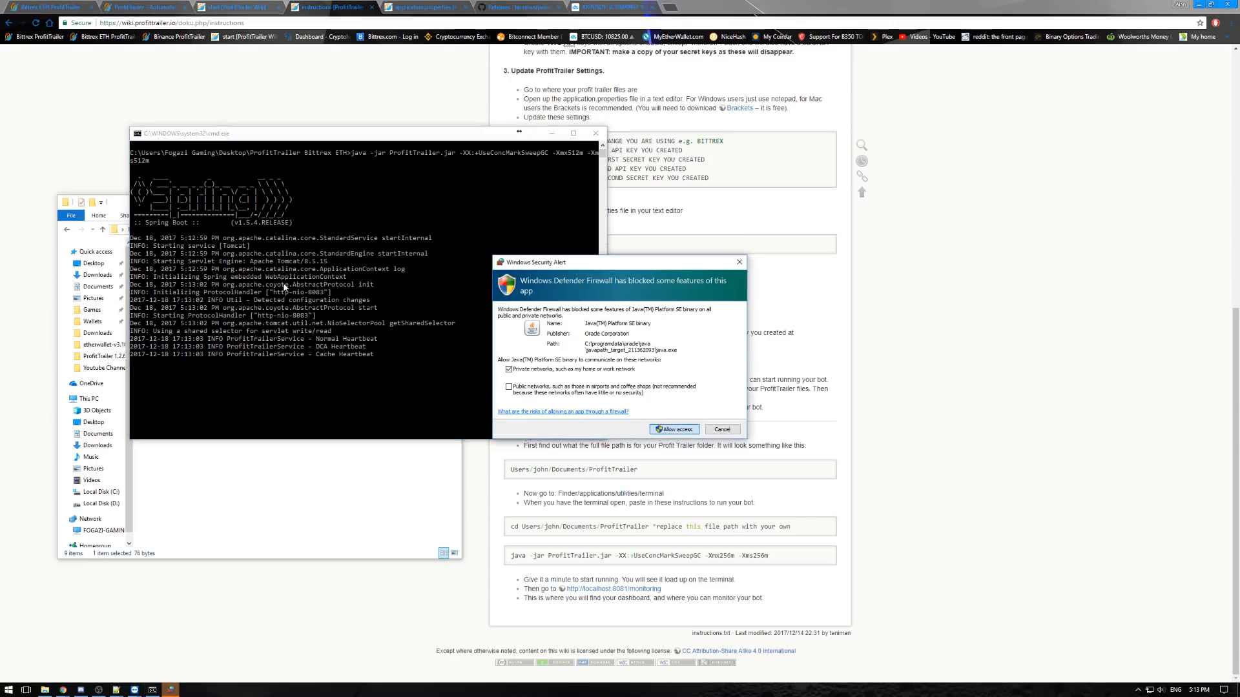
{"action": "left_click", "coordinate": [671, 430]}
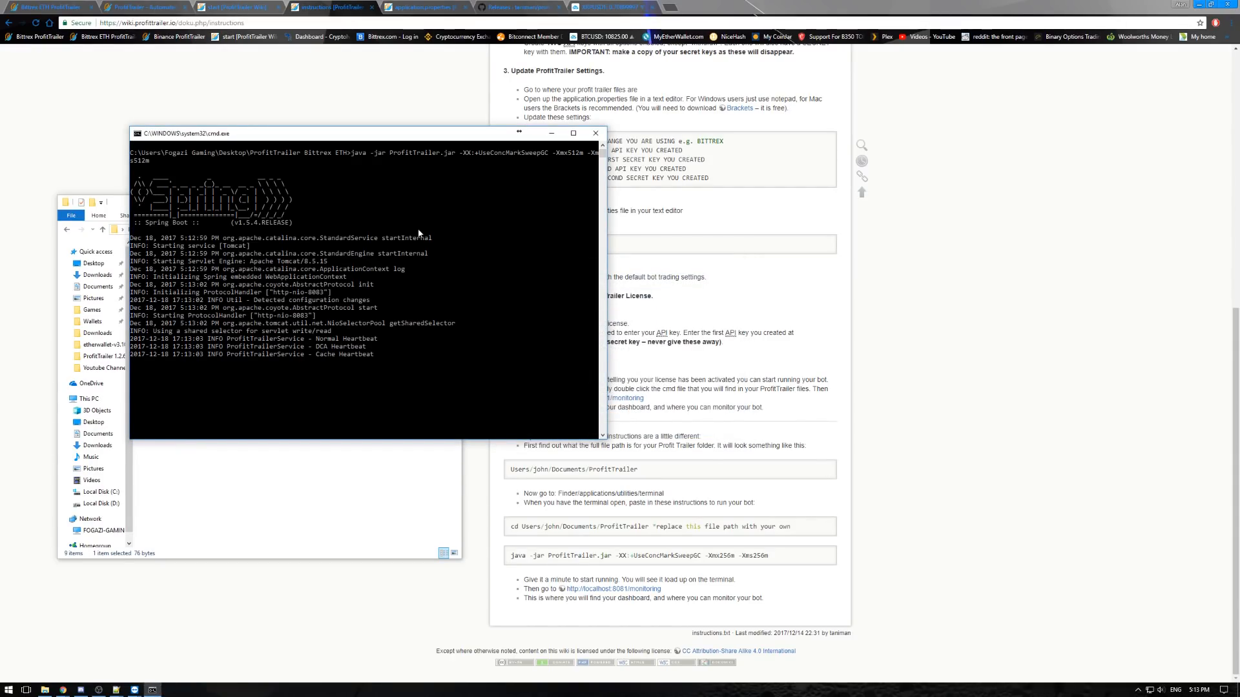
{"action": "left_click_drag", "start_coordinate": [389, 143], "coordinate": [325, 138]}
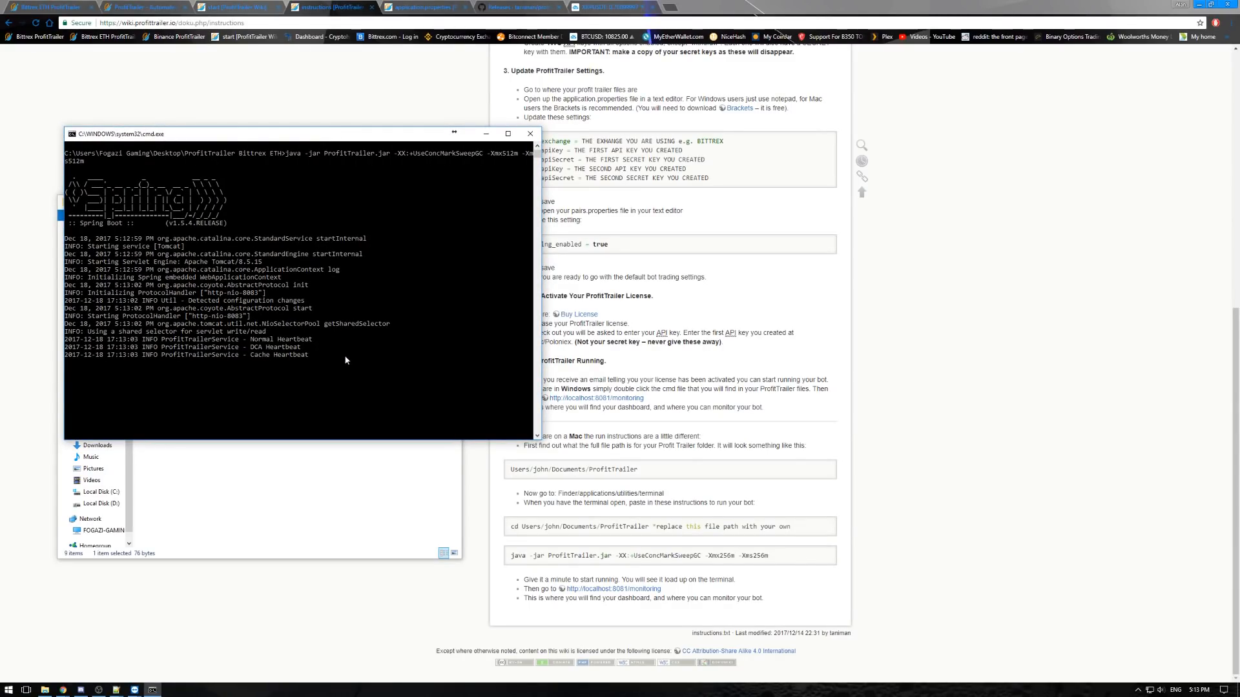
- Load localhost:8083/monitoring in the browser tab showing the ProfitTrailer sales log
{"action": "left_click", "coordinate": [54, 6]}
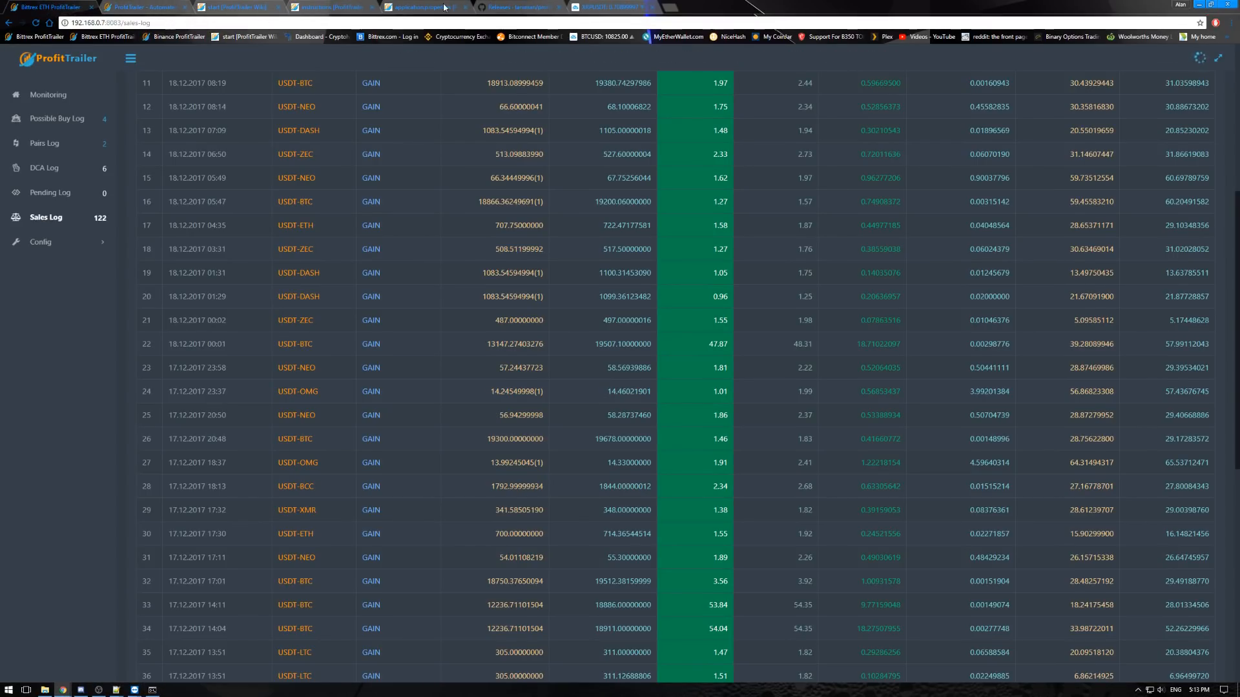
{"action": "left_click", "coordinate": [179, 23]}
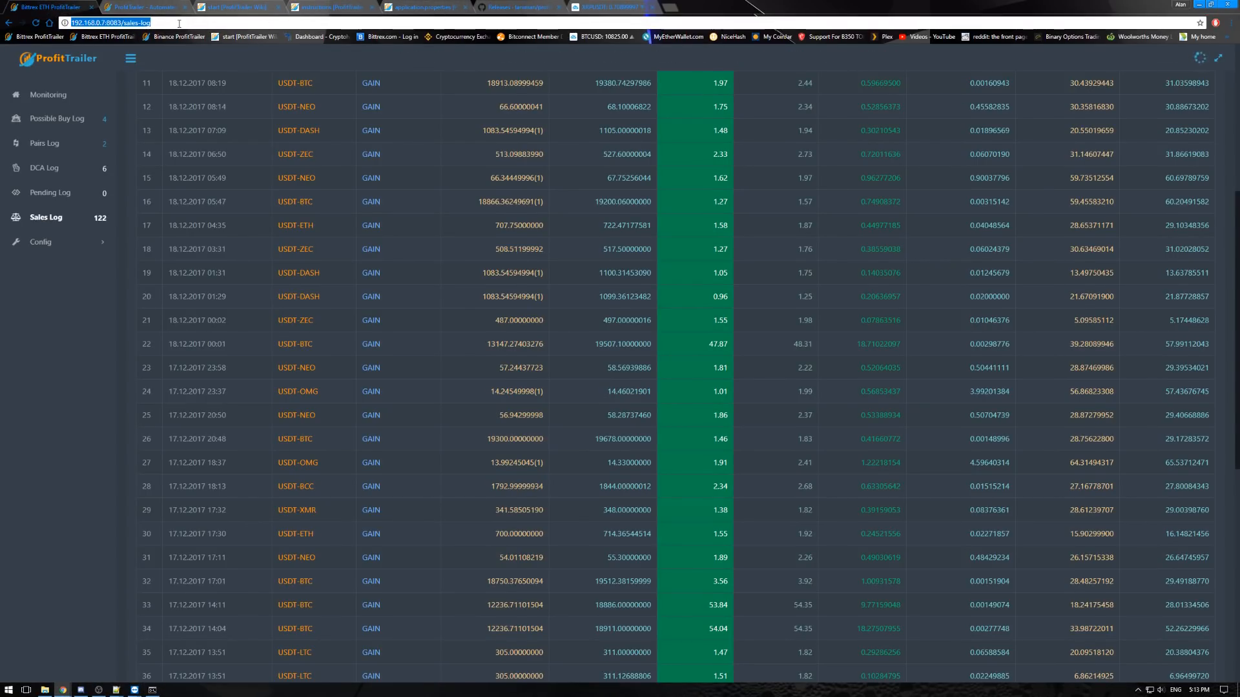
{"action": "type", "text": "lo"}
{"action": "key", "text": "End"}
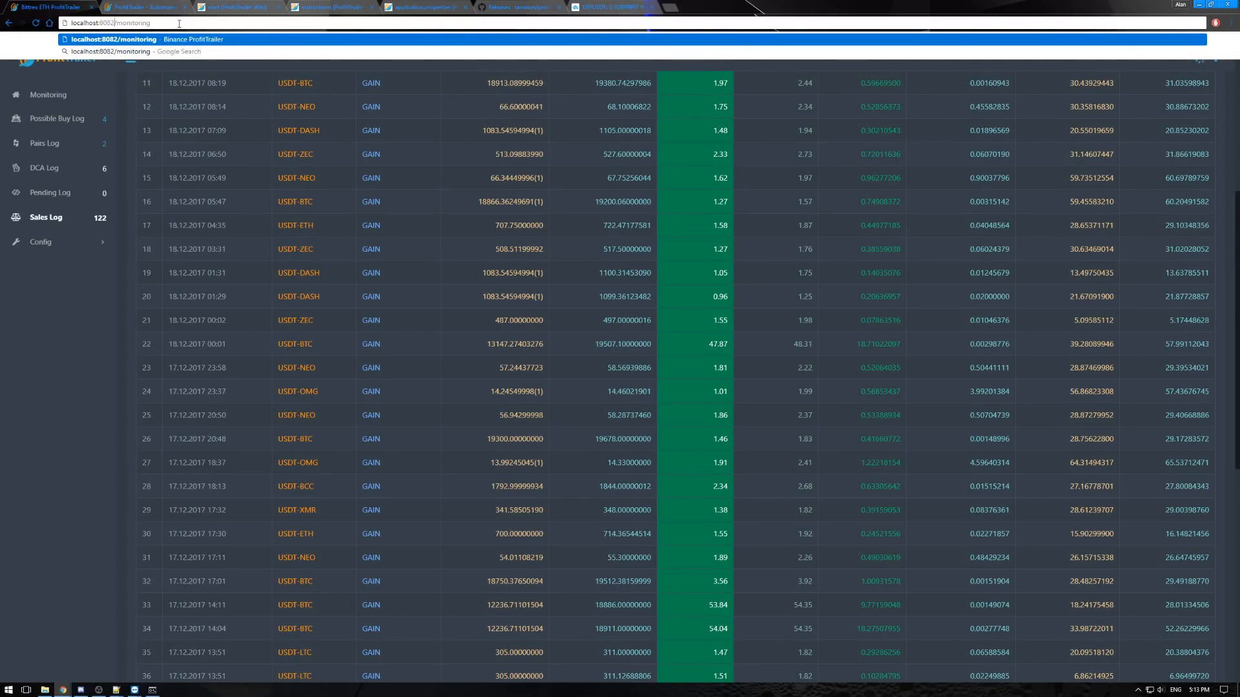
{"action": "key", "text": "Left"}
{"action": "key", "text": "Left"}
{"action": "key", "text": "Left"}
{"action": "key", "text": "Left"}
{"action": "key", "text": "Left"}
{"action": "key", "text": "Left"}
{"action": "key", "text": "Left"}
{"action": "key", "text": "Left"}
{"action": "key", "text": "Left"}
{"action": "key", "text": "Left"}
{"action": "key", "text": "Left"}
{"action": "key", "text": "BackSpace"}
{"action": "type", "text": "3"}
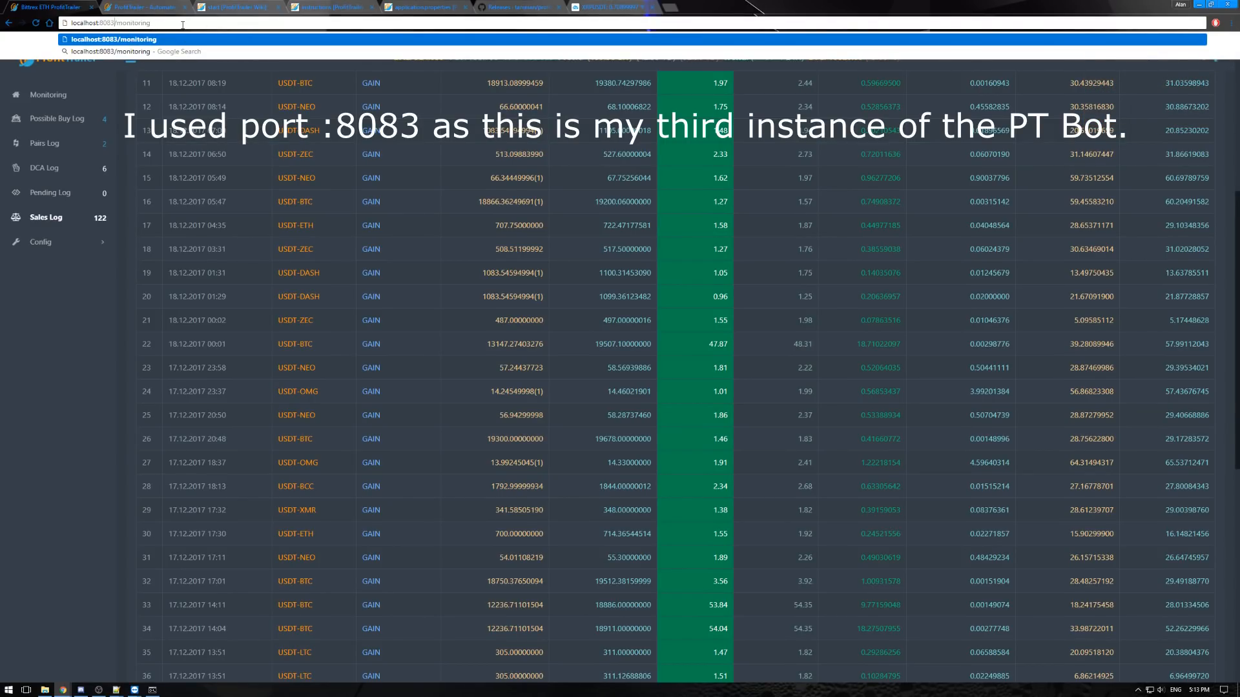
{"action": "key", "text": "Return"}
{"action": "left_click", "coordinate": [333, 8]}
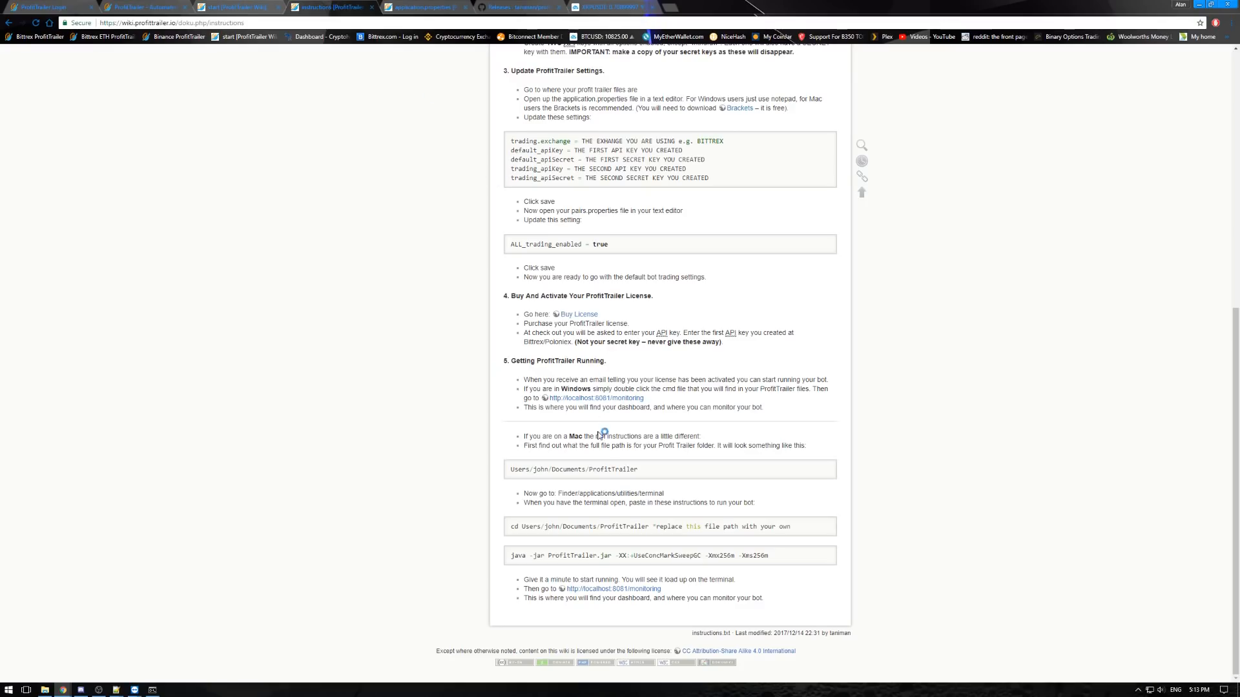
{"action": "left_click", "coordinate": [34, 6]}
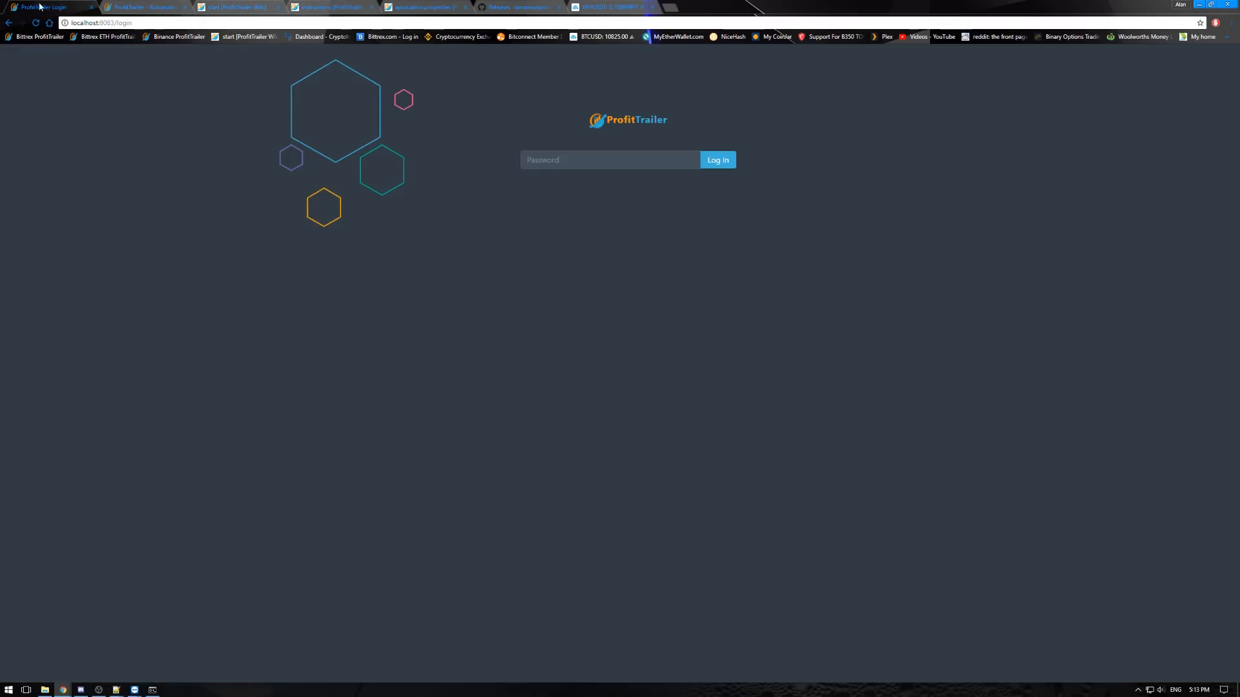
- Log in to the ProfitTrailer dashboard with the server password and decline saving it in the browser
{"action": "left_click", "coordinate": [594, 159]}
{"action": "type", "text": "********"}
{"action": "key", "text": "Return"}
{"action": "type", "text": "********"}
{"action": "left_click", "coordinate": [718, 164]}
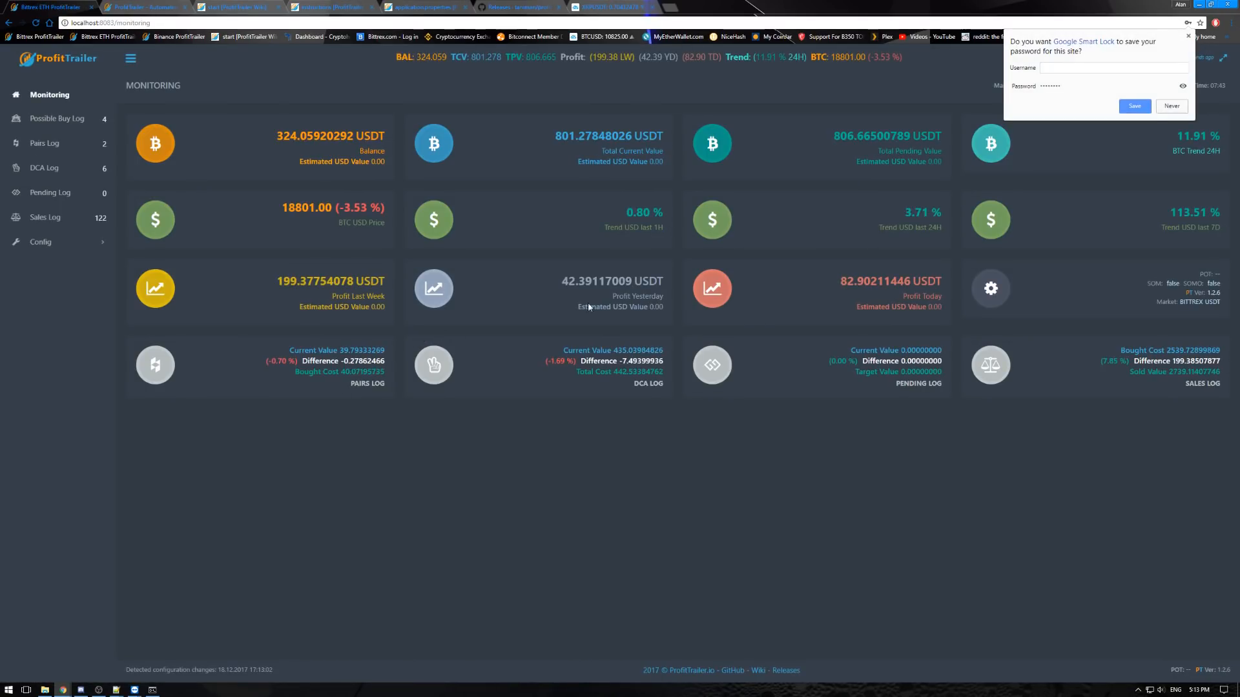
{"action": "left_click", "coordinate": [1177, 105]}
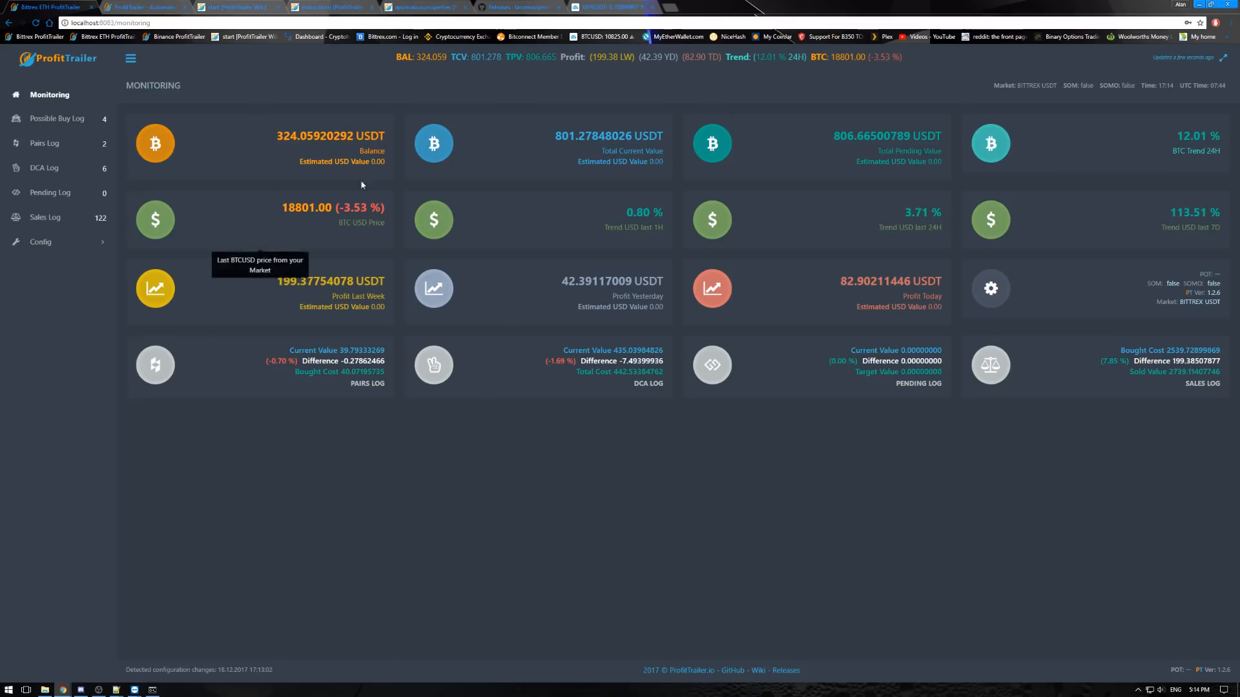
- View the Possible Buy Log, Pairs Log, DCA Log, Pending Log and Sales Log in turn
{"action": "left_click", "coordinate": [52, 120]}
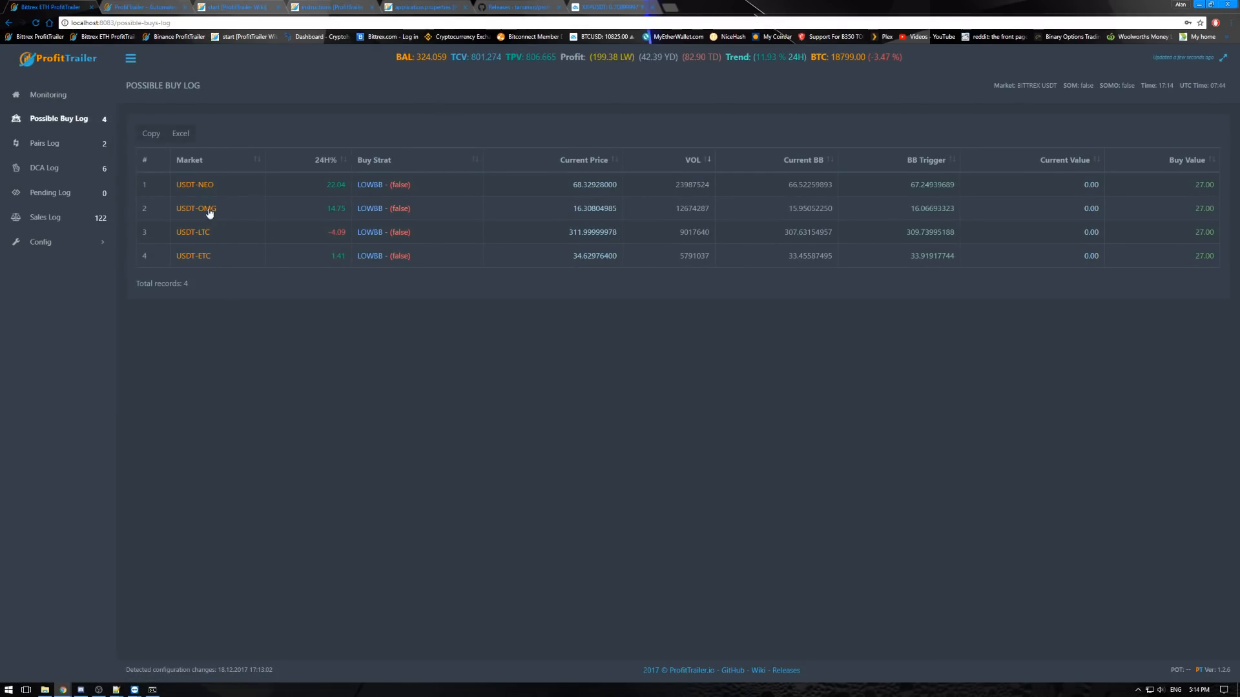
{"action": "left_click", "coordinate": [67, 144]}
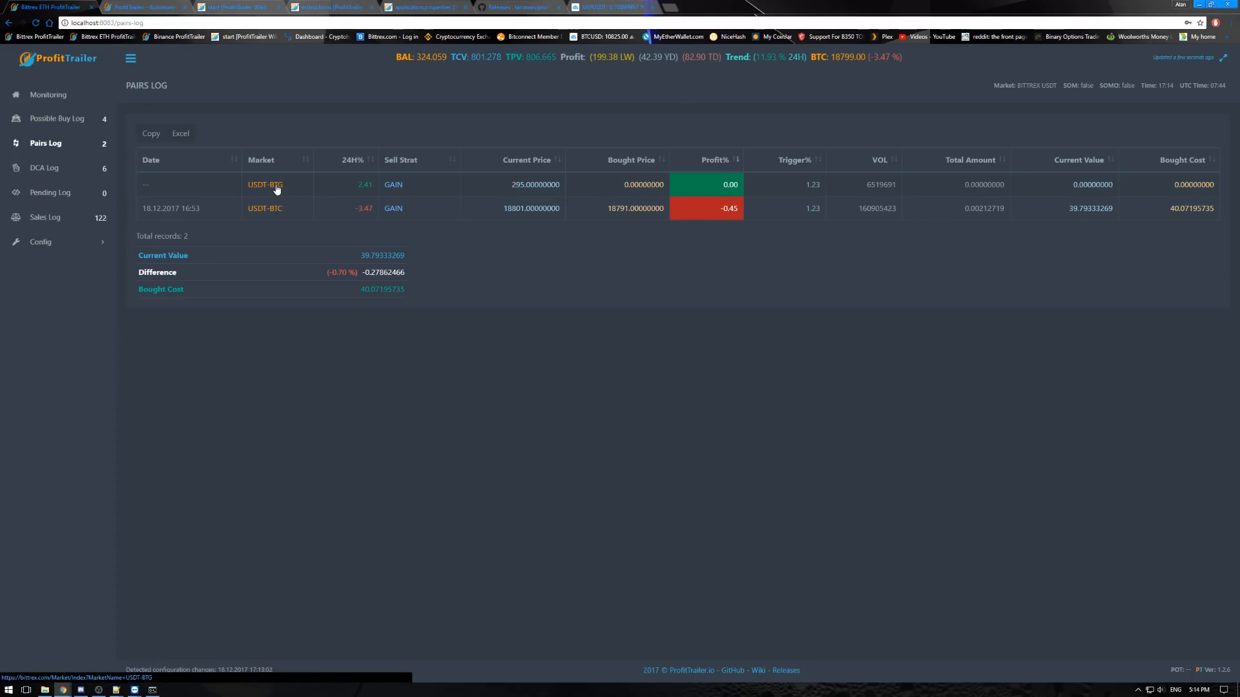
{"action": "left_click", "coordinate": [57, 170]}
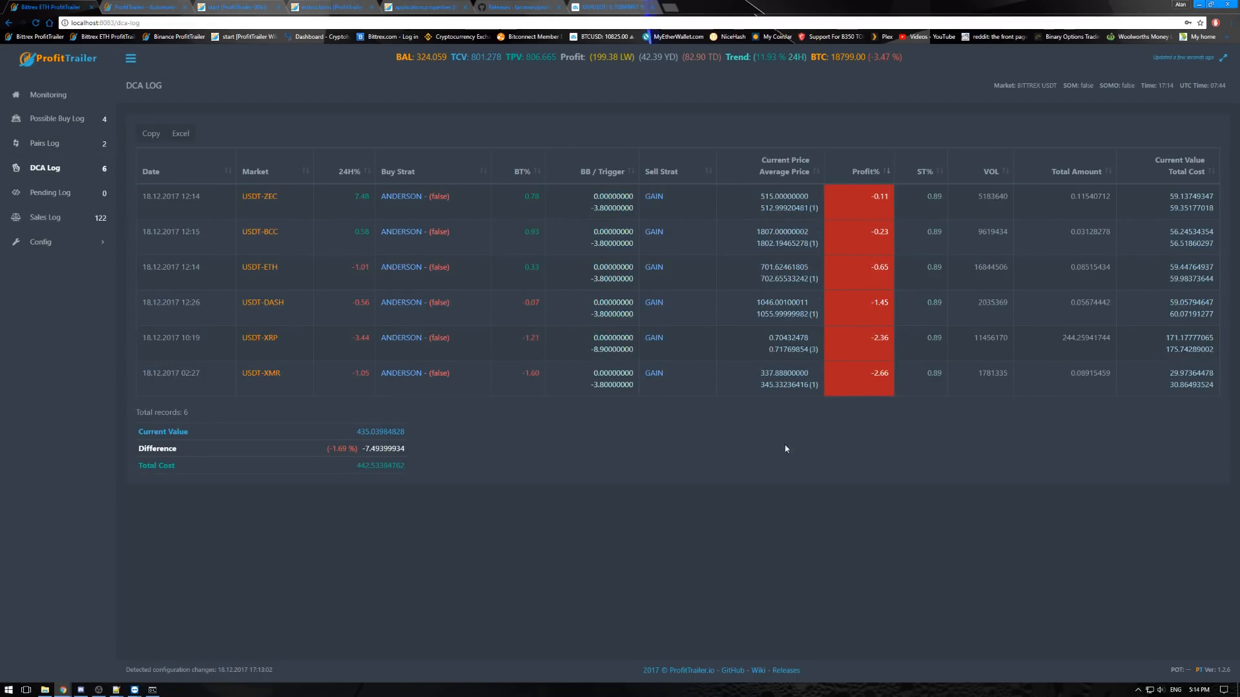
{"action": "left_click", "coordinate": [59, 195]}
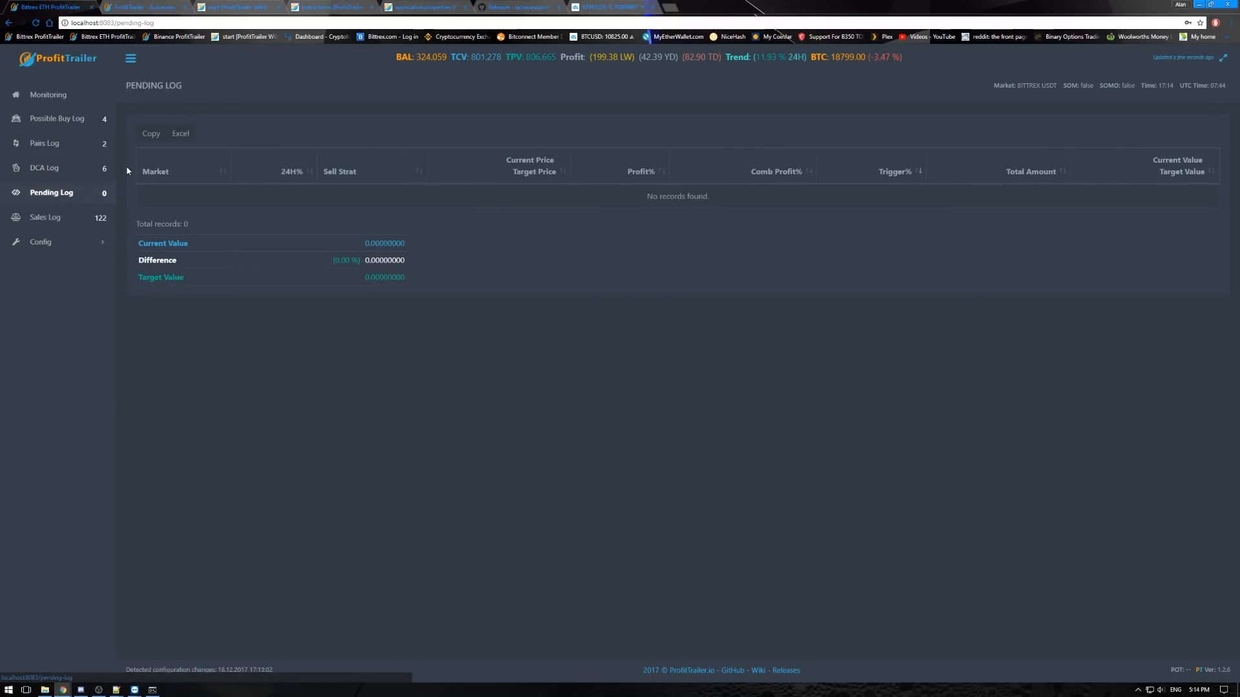
{"action": "left_click", "coordinate": [70, 222]}
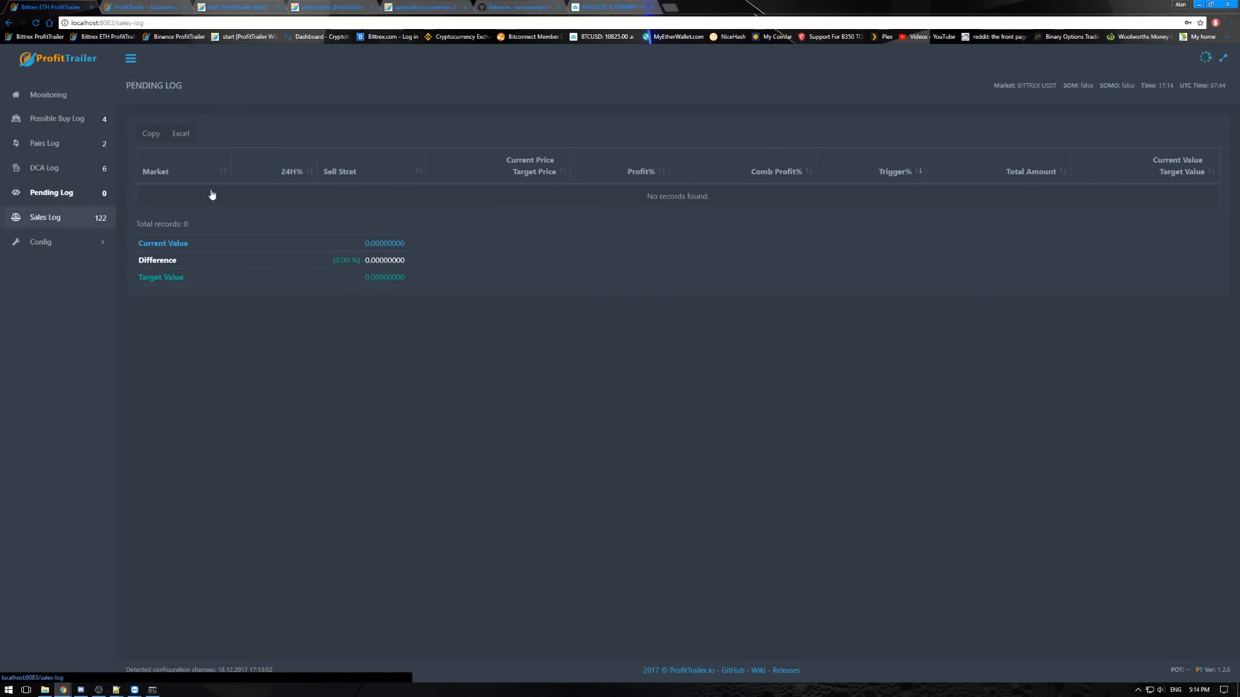
- Open the dashboard's Configuration settings page and check the server.enableConfig entry of application.properties in Notepad++, returning to the dashboard
{"action": "left_click", "coordinate": [50, 245]}
{"action": "left_click", "coordinate": [64, 262]}
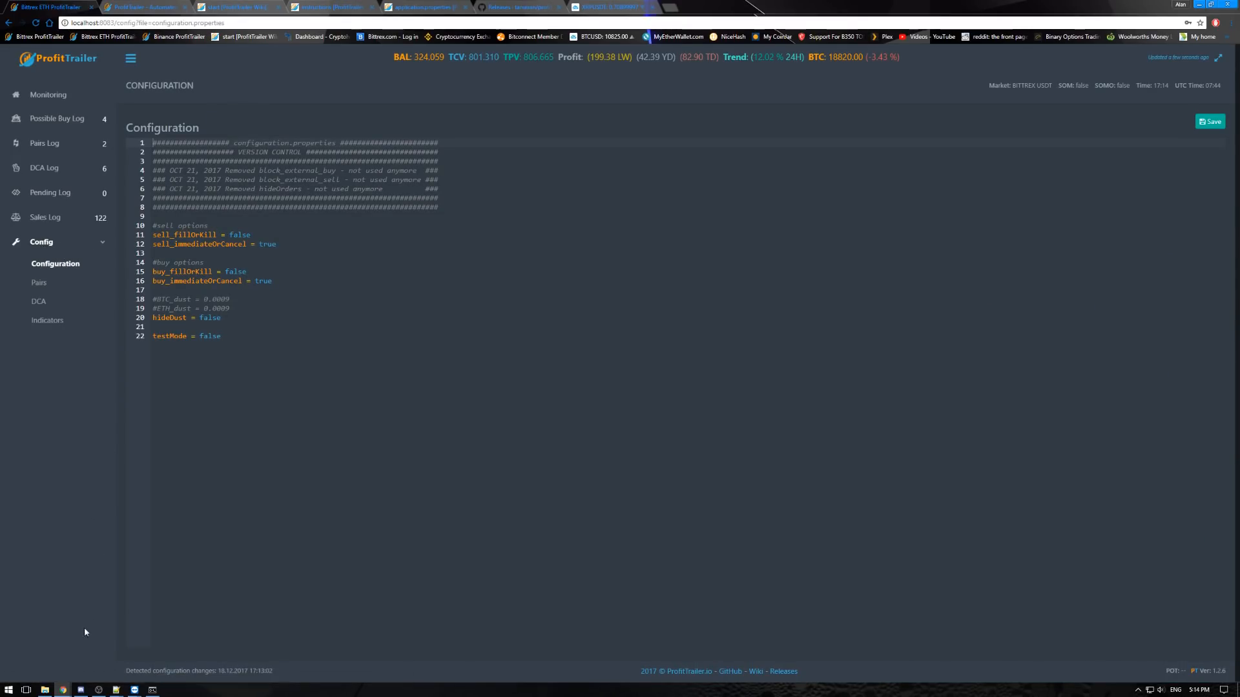
{"action": "left_click", "coordinate": [115, 691]}
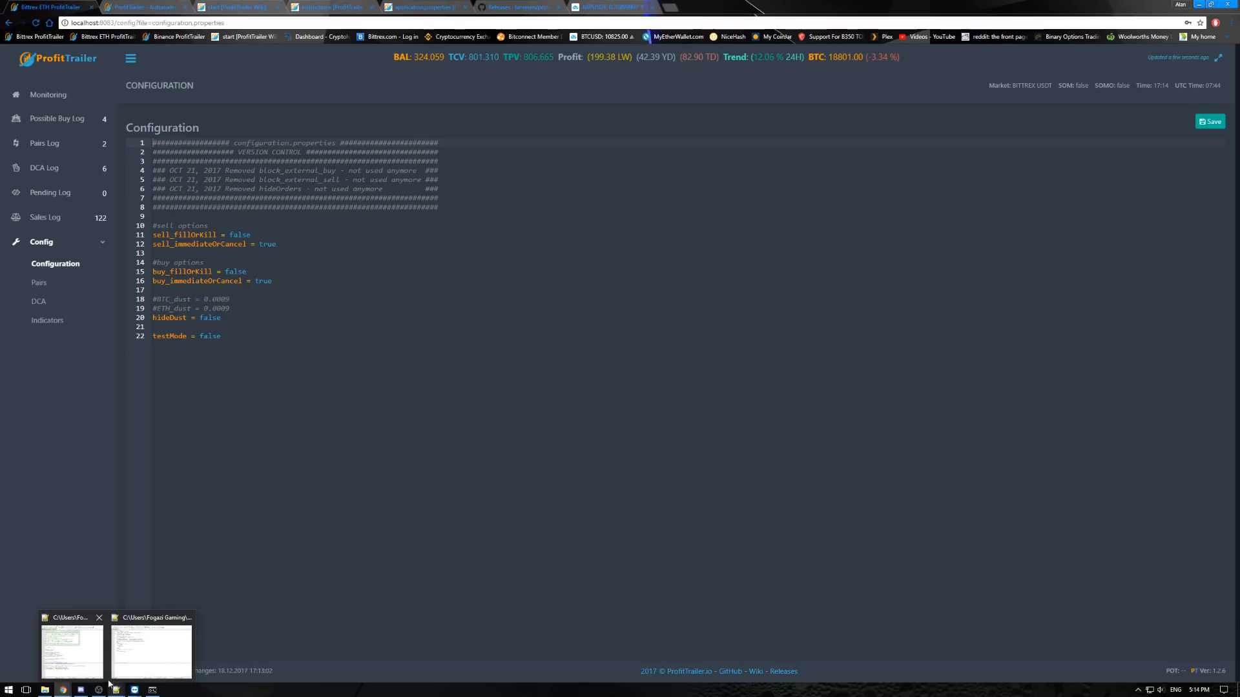
{"action": "left_click", "coordinate": [84, 657]}
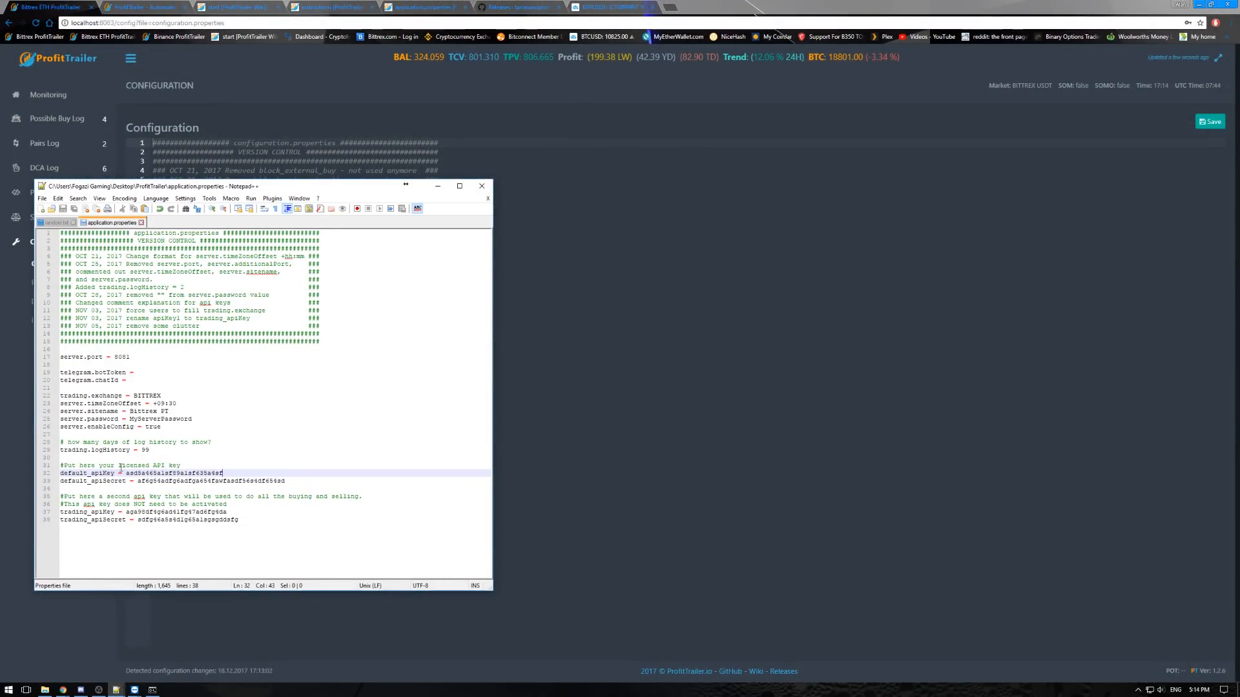
{"action": "left_click_drag", "start_coordinate": [163, 428], "coordinate": [64, 420]}
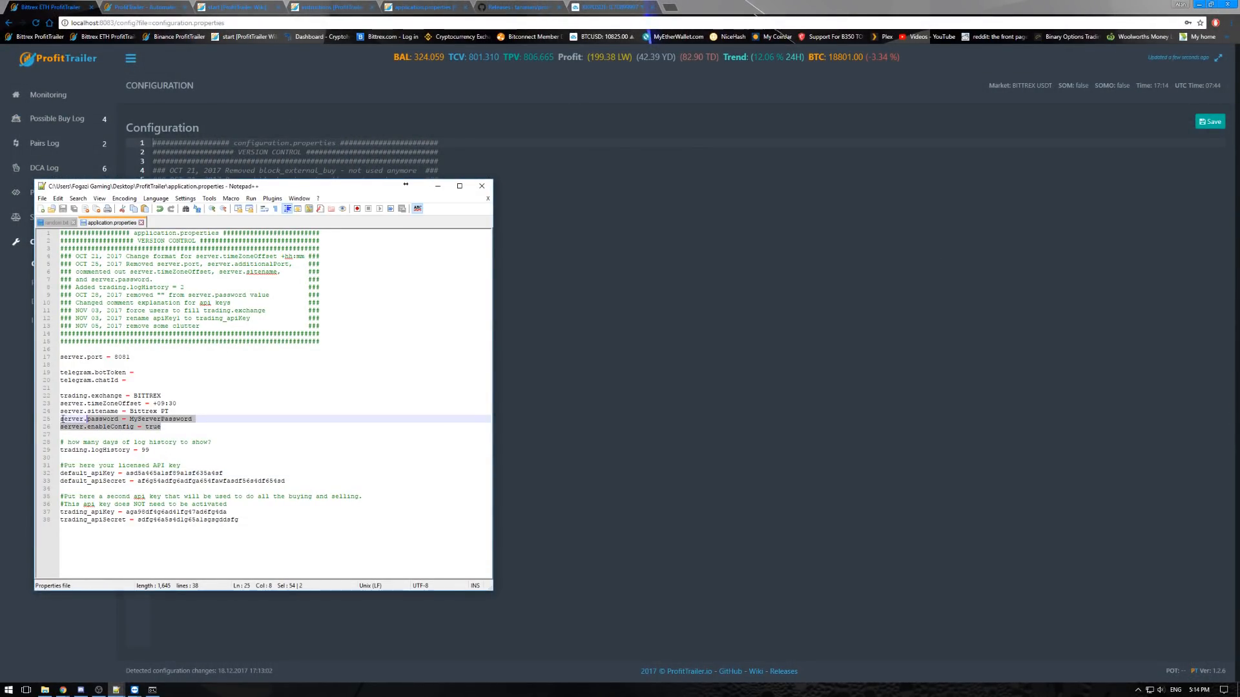
{"action": "left_click_drag", "start_coordinate": [193, 419], "coordinate": [60, 419]}
{"action": "left_click_drag", "start_coordinate": [163, 427], "coordinate": [55, 429]}
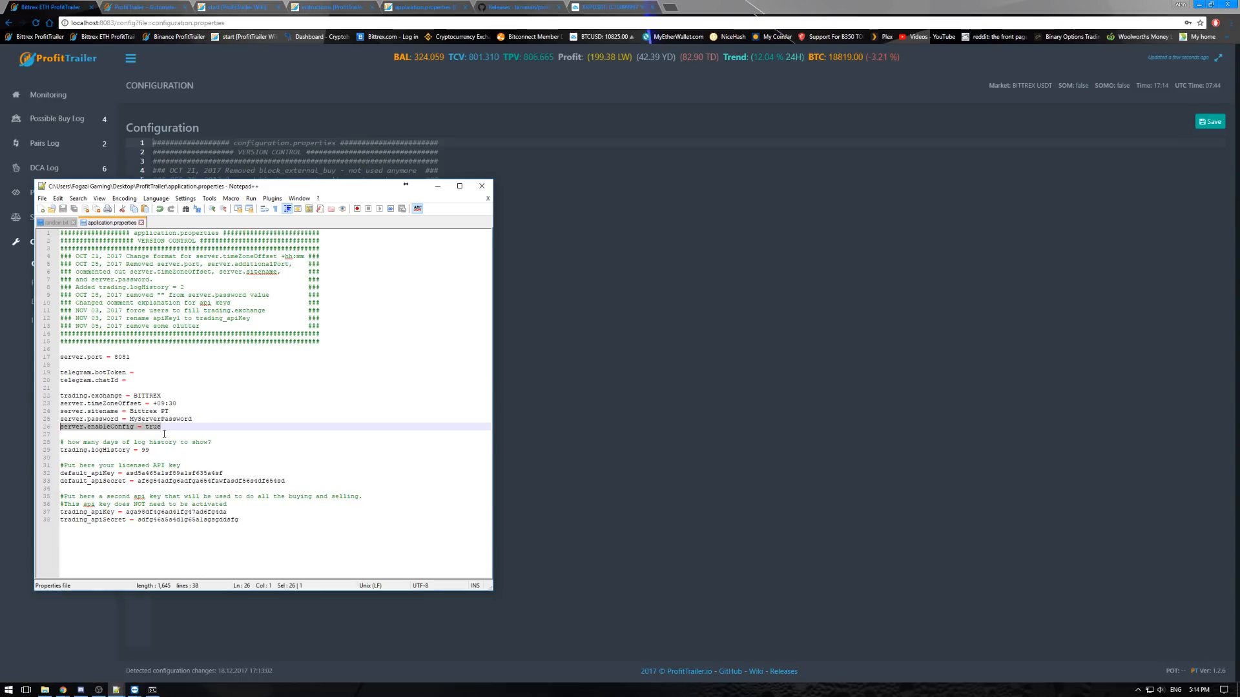
{"action": "left_click", "coordinate": [16, 454]}
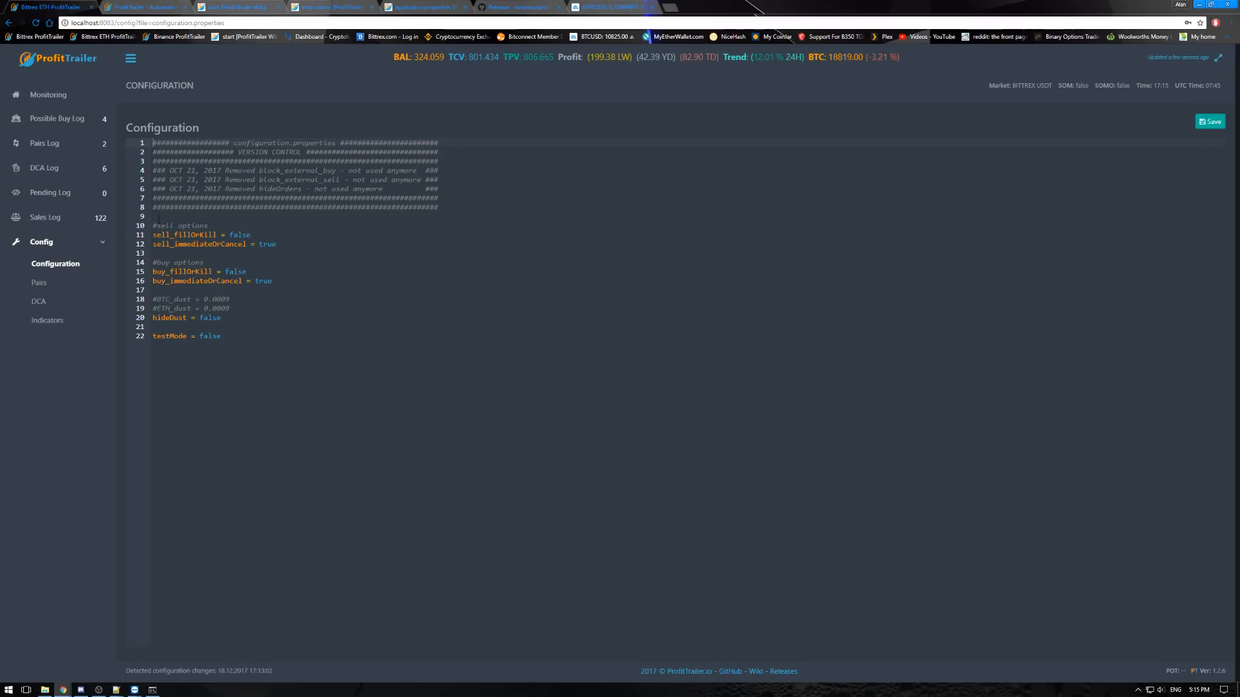
- Review the sell and buy options, delete the commented BTC_dust and ETH_dust lines from configuration.properties, and select the hideDust line
{"action": "mouse_move", "coordinate": [153, 223]}
{"action": "left_mouse_down"}
{"action": "mouse_move", "coordinate": [272, 281]}
{"action": "mouse_move", "coordinate": [153, 225]}
{"action": "left_mouse_up"}
{"action": "left_click", "coordinate": [299, 265]}
{"action": "left_click_drag", "start_coordinate": [278, 272], "coordinate": [181, 216]}
{"action": "left_click", "coordinate": [252, 315]}
{"action": "left_click_drag", "start_coordinate": [252, 310], "coordinate": [97, 298]}
{"action": "key", "text": "BackSpace"}
{"action": "left_click", "coordinate": [248, 317]}
{"action": "triple_click", "coordinate": [231, 303]}
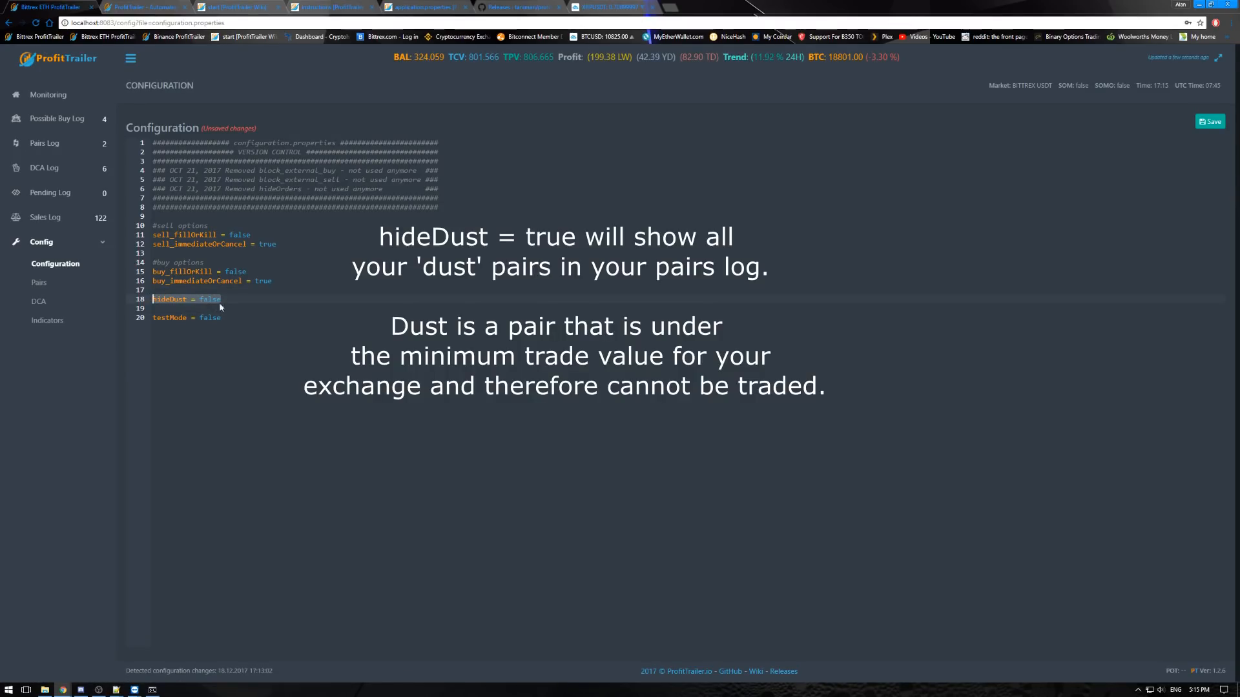
- Review the testMode line, save the configuration.properties changes, and open the Pairs settings
{"action": "triple_click", "coordinate": [232, 318]}
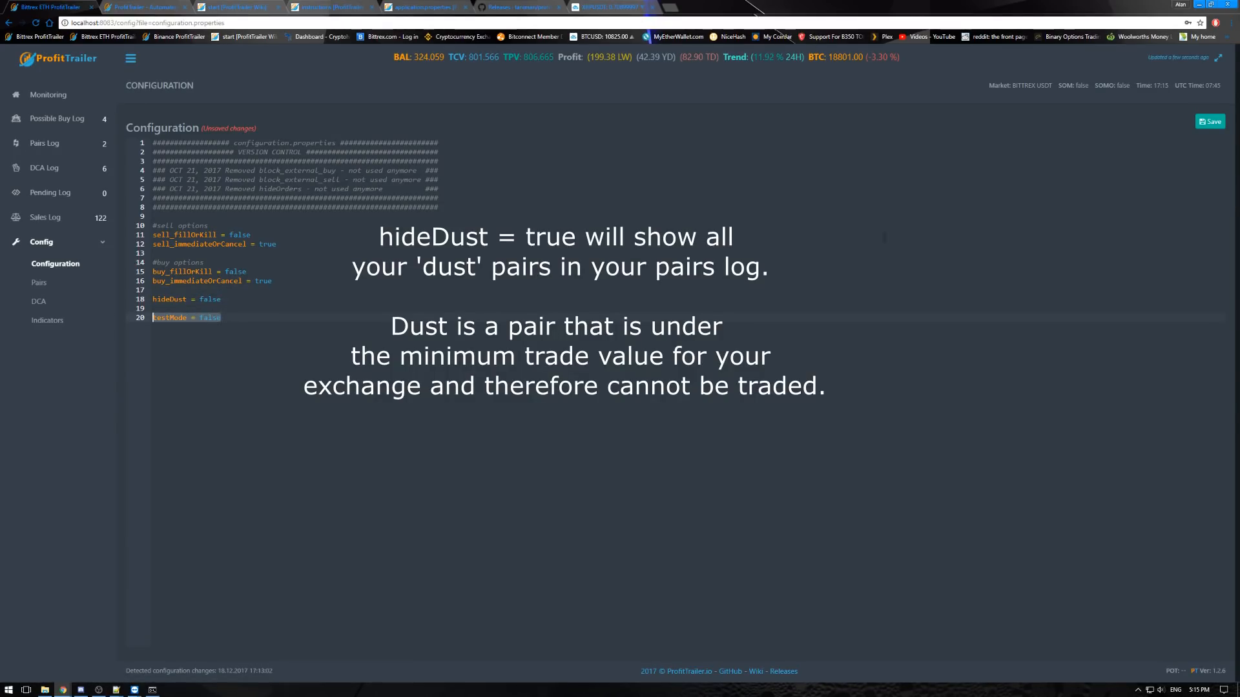
{"action": "left_click", "coordinate": [1210, 121]}
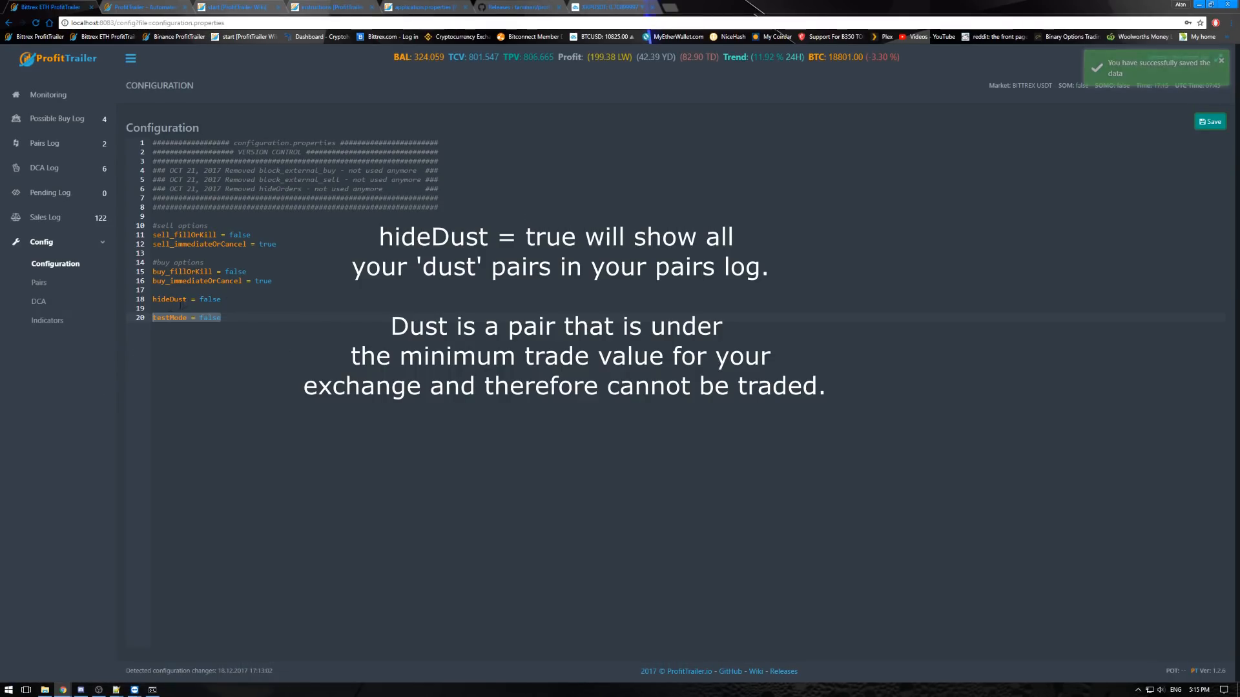
{"action": "left_click", "coordinate": [39, 284]}
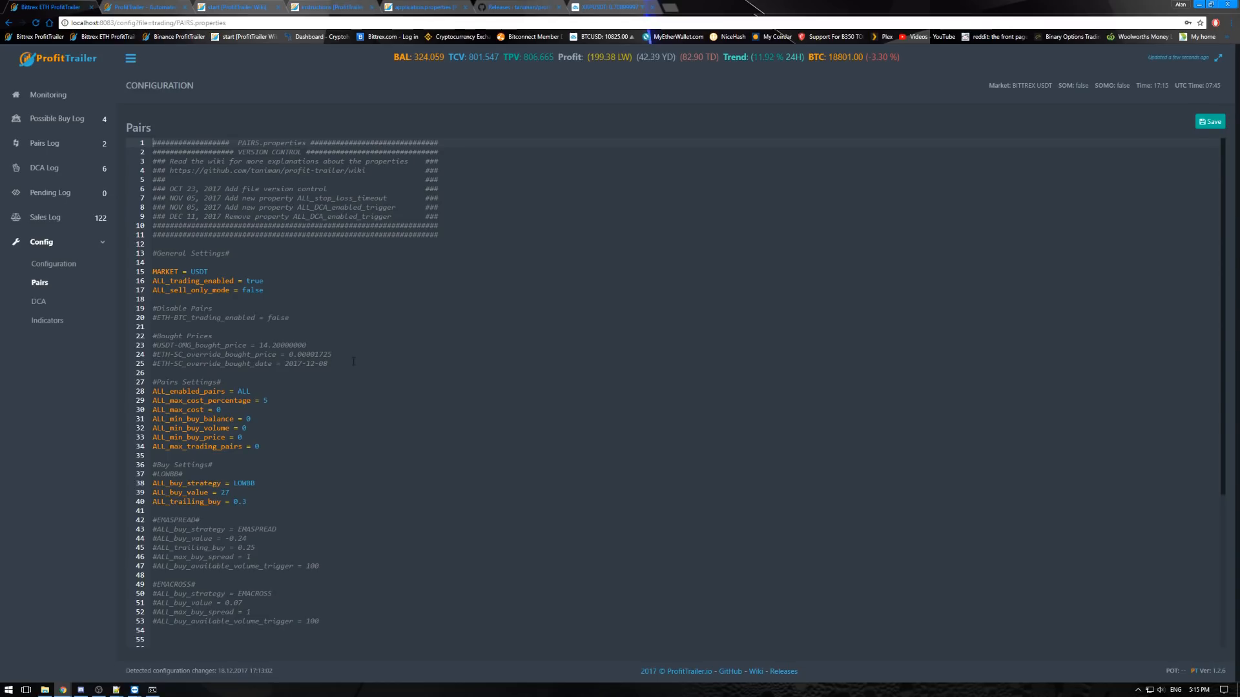
- Open the Indicators settings and examine the period note and the Bollinger Bands BB_period and BB_sma values
{"action": "left_click", "coordinate": [62, 321]}
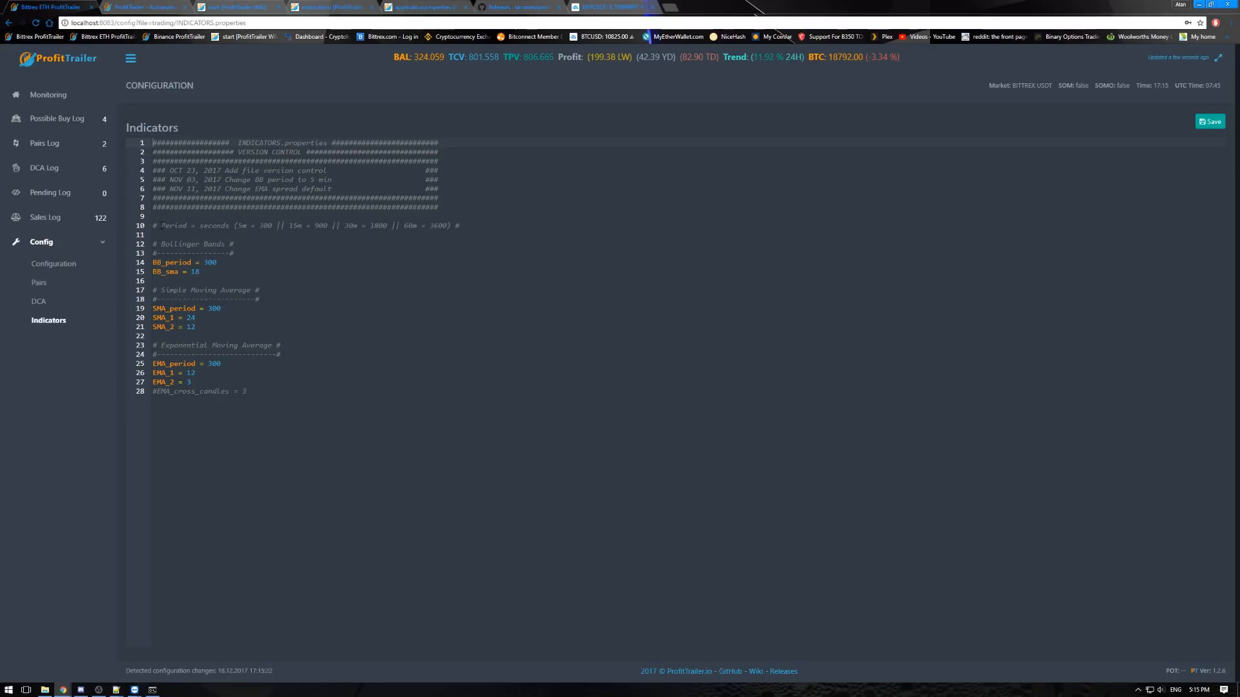
{"action": "left_click_drag", "start_coordinate": [160, 226], "coordinate": [336, 233]}
{"action": "left_click", "coordinate": [235, 244]}
{"action": "left_click", "coordinate": [242, 225]}
{"action": "left_click", "coordinate": [205, 262]}
{"action": "left_click_drag", "start_coordinate": [217, 262], "coordinate": [205, 262]}
{"action": "left_click", "coordinate": [205, 263]}
{"action": "double_click", "coordinate": [205, 263]}
{"action": "left_click", "coordinate": [237, 271]}
{"action": "double_click", "coordinate": [195, 271]}
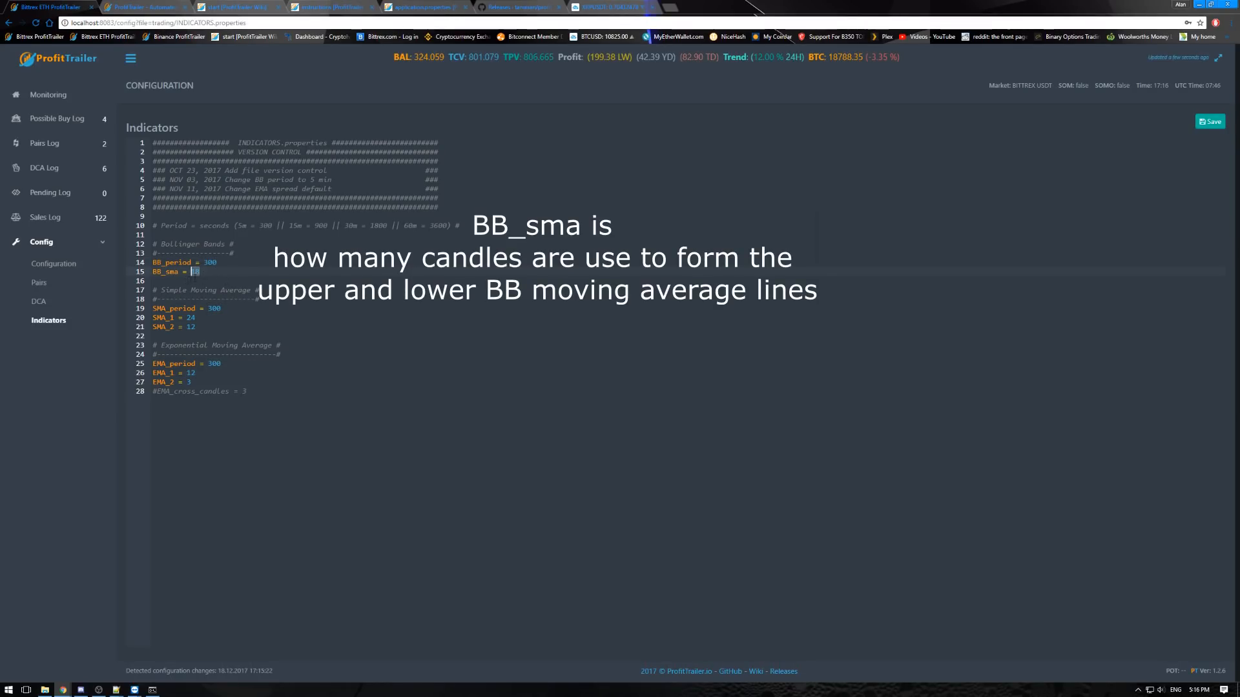
{"action": "left_click", "coordinate": [233, 284]}
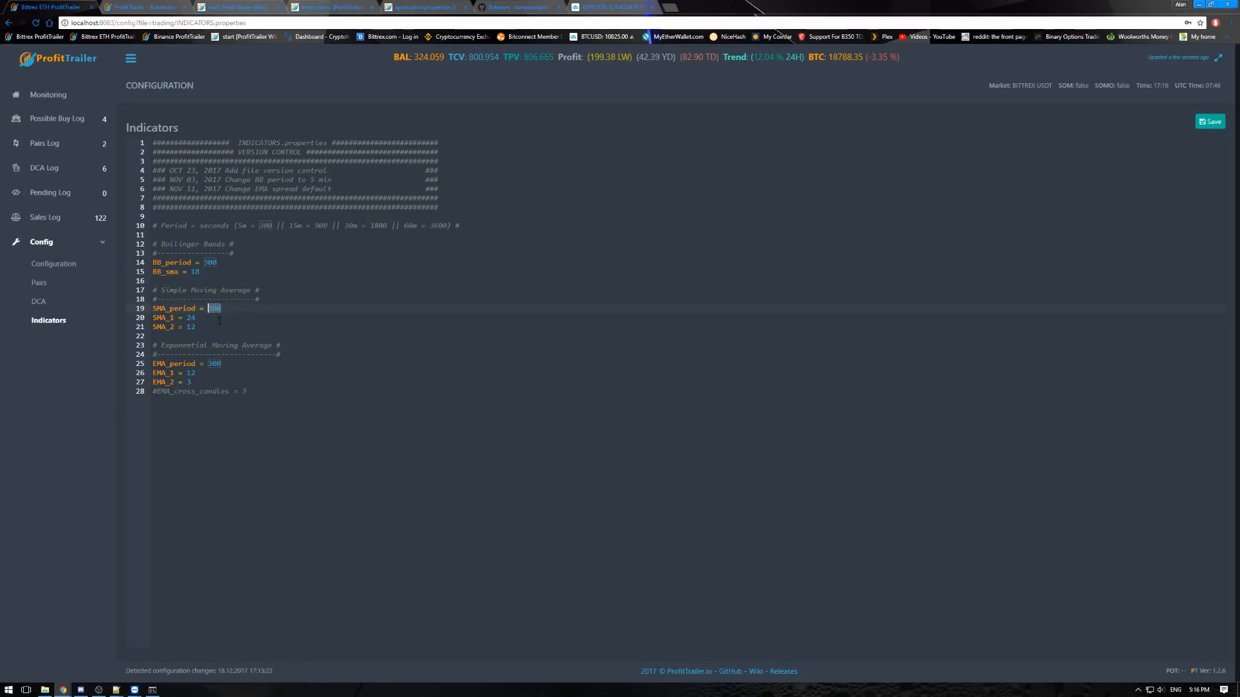
- Examine the SMA_1, SMA_2, EMA_1 and EMA_2 values in the Indicators settings
{"action": "double_click", "coordinate": [191, 318]}
{"action": "double_click", "coordinate": [191, 327]}
{"action": "double_click", "coordinate": [190, 373]}
{"action": "double_click", "coordinate": [188, 382]}
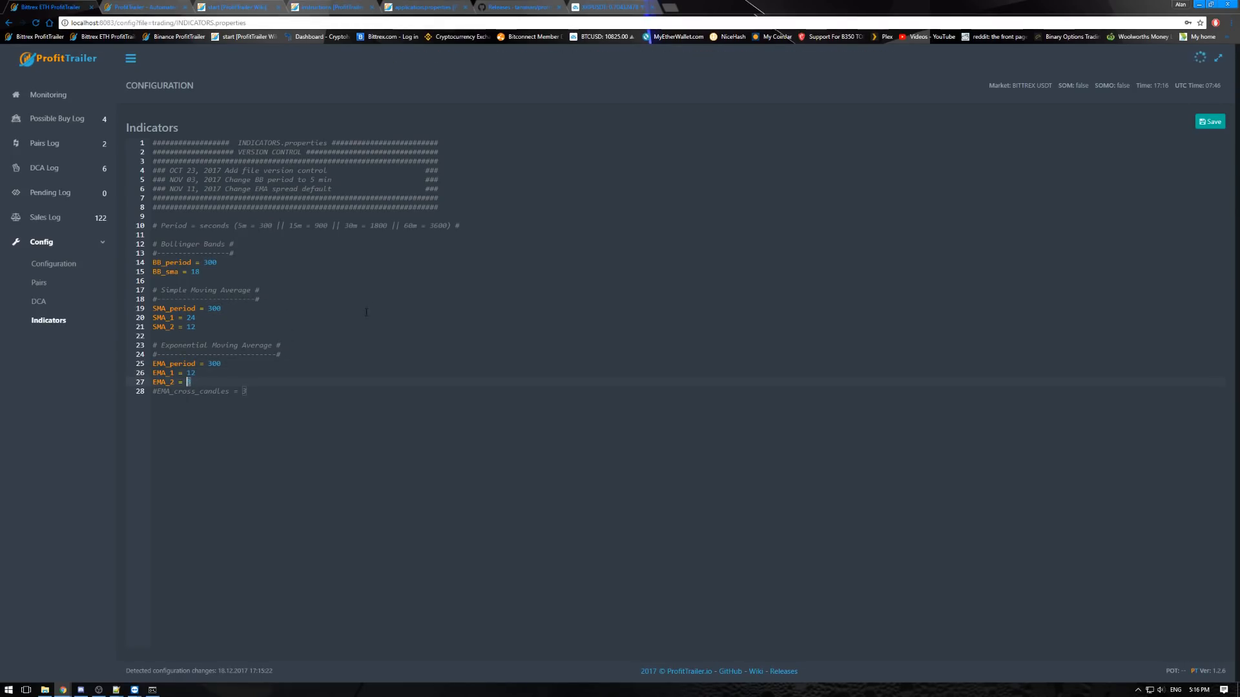
- Open the Pairs settings, review the MARKET value, and set ALL_trading_enabled to false
{"action": "left_click", "coordinate": [42, 284]}
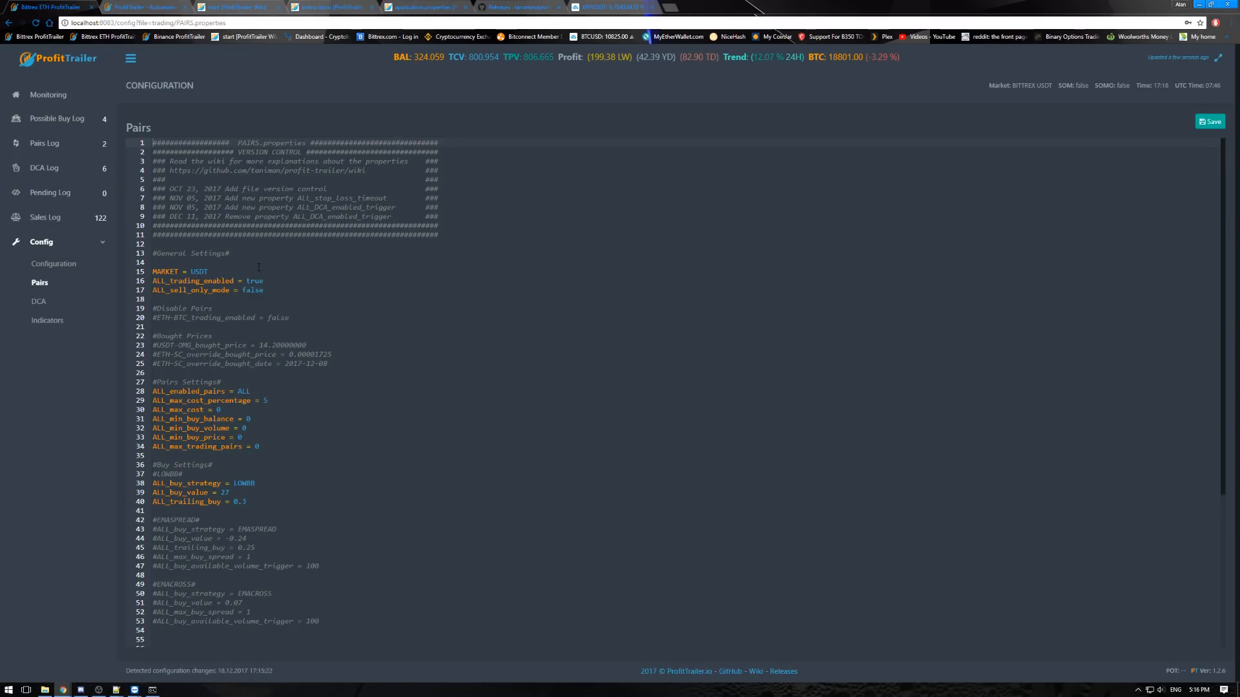
{"action": "left_click_drag", "start_coordinate": [210, 272], "coordinate": [191, 272]}
{"action": "left_click", "coordinate": [222, 272]}
{"action": "left_click", "coordinate": [268, 281]}
{"action": "left_click_drag", "start_coordinate": [270, 281], "coordinate": [152, 282]}
{"action": "left_click", "coordinate": [235, 281]}
{"action": "left_click_drag", "start_coordinate": [246, 281], "coordinate": [260, 278]}
{"action": "type", "text": "false"}
{"action": "left_click", "coordinate": [401, 299]}
- Examine the ALL_sell_only_mode entry under General Settings
{"action": "left_click", "coordinate": [289, 279]}
{"action": "left_click", "coordinate": [290, 290]}
{"action": "left_click", "coordinate": [268, 304]}
{"action": "scroll", "coordinate": [242, 318], "scroll_direction": "down", "scroll_amount": 1}
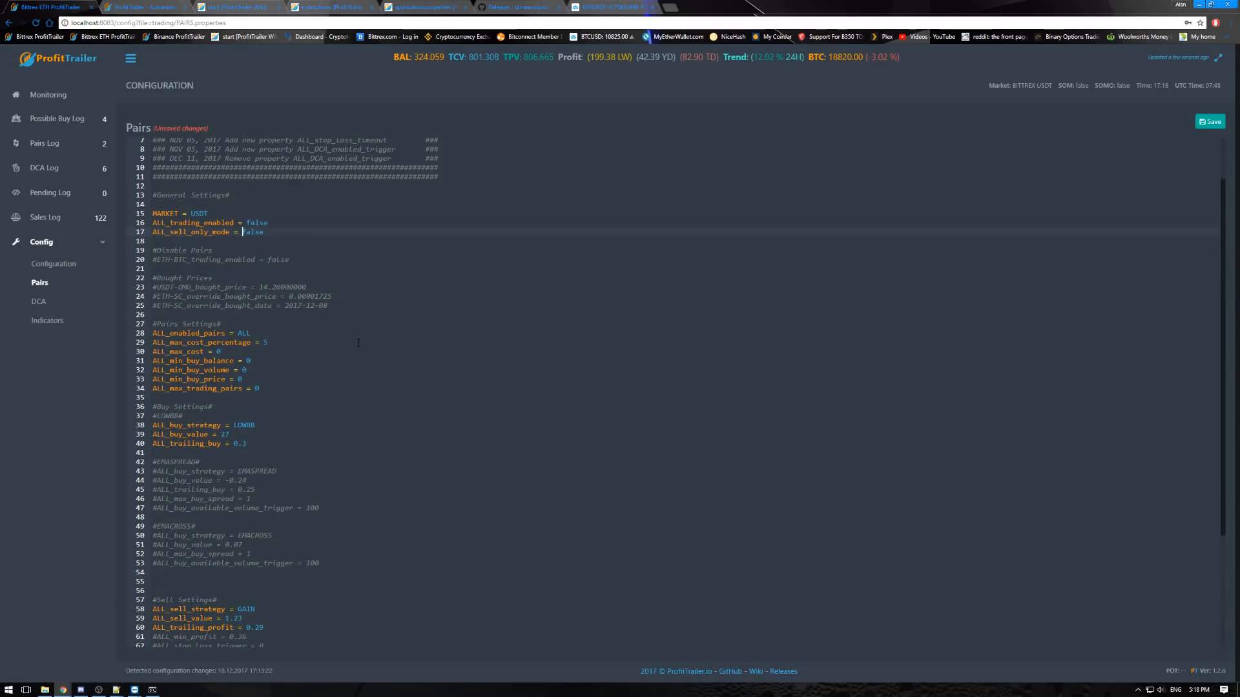
{"action": "scroll", "coordinate": [242, 318], "scroll_direction": "up", "scroll_amount": 1}
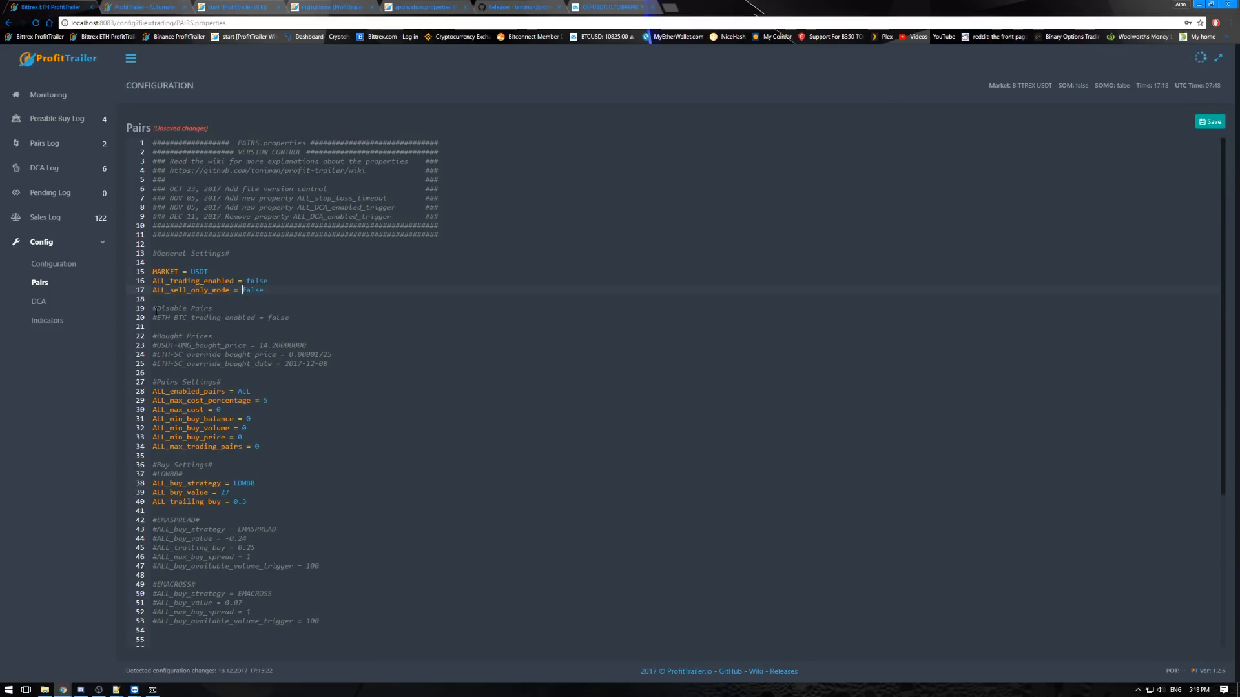
- Uncomment the ETH-BTC_trading_enabled line under Disable Pairs and change its pair to BTC-XRP
{"action": "left_click", "coordinate": [217, 319]}
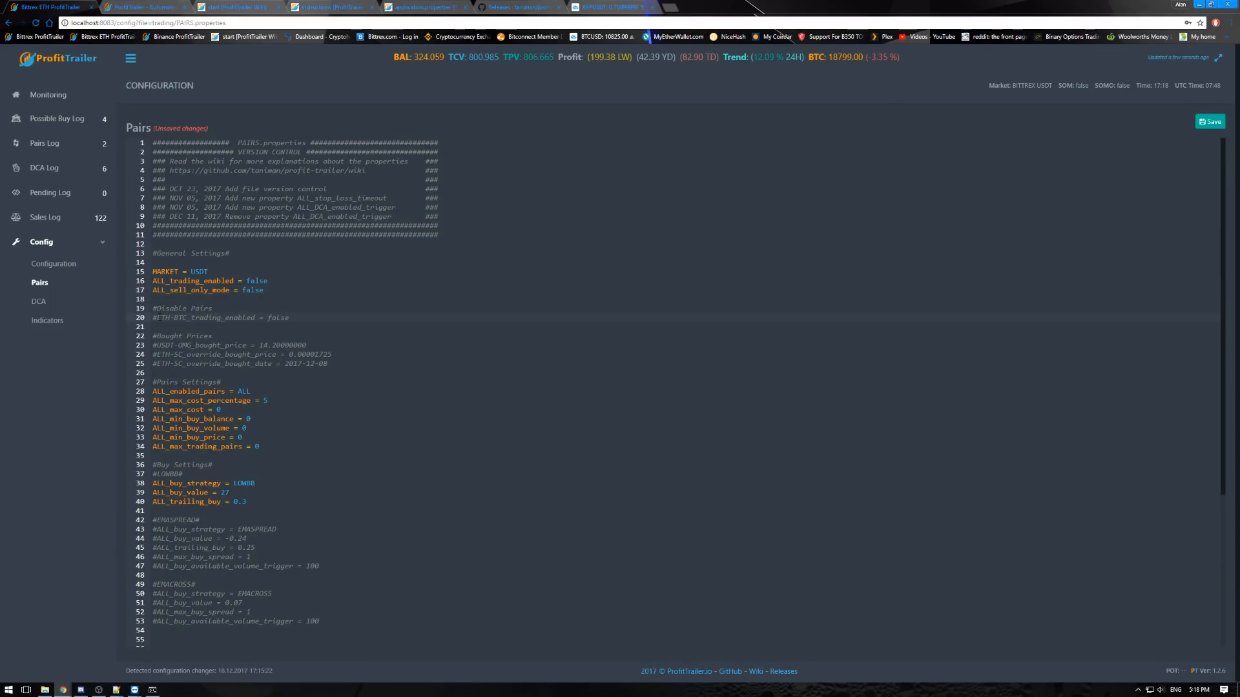
{"action": "left_click_drag", "start_coordinate": [157, 318], "coordinate": [186, 318]}
{"action": "left_click", "coordinate": [155, 317]}
{"action": "key", "text": "BackSpace"}
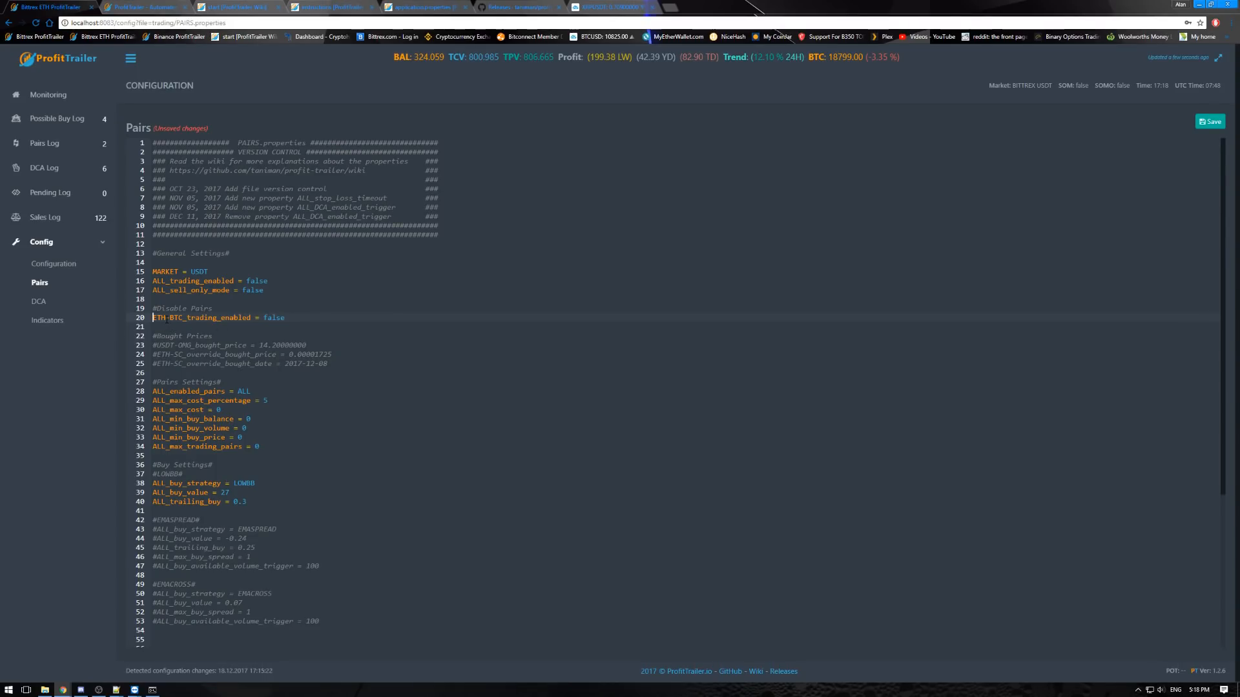
{"action": "left_click_drag", "start_coordinate": [184, 317], "coordinate": [153, 318]}
{"action": "type", "text": "X"}
{"action": "key", "text": "BackSpace"}
{"action": "type", "text": "BTC-XRP"}
- Change the disabled pair's market prefix to USDT and comment the line out again
{"action": "left_click", "coordinate": [154, 318]}
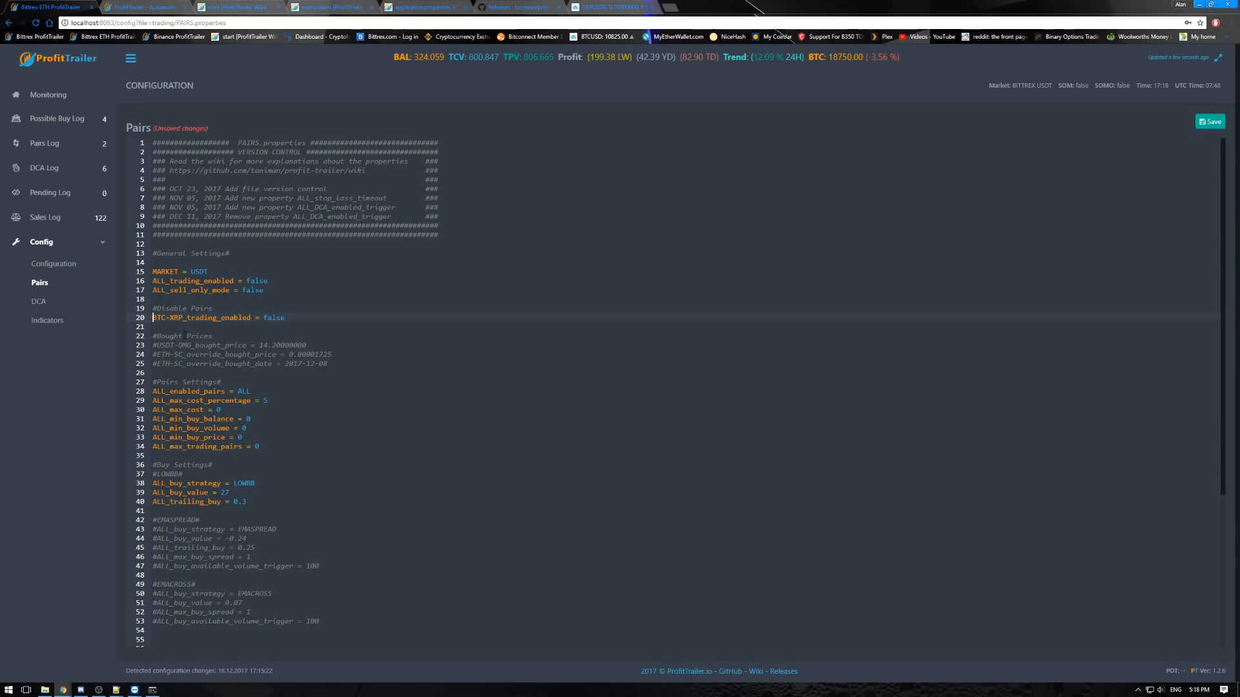
{"action": "double_click", "coordinate": [148, 318]}
{"action": "type", "text": "USDT"}
{"action": "left_click", "coordinate": [153, 317]}
{"action": "type", "text": "#"}
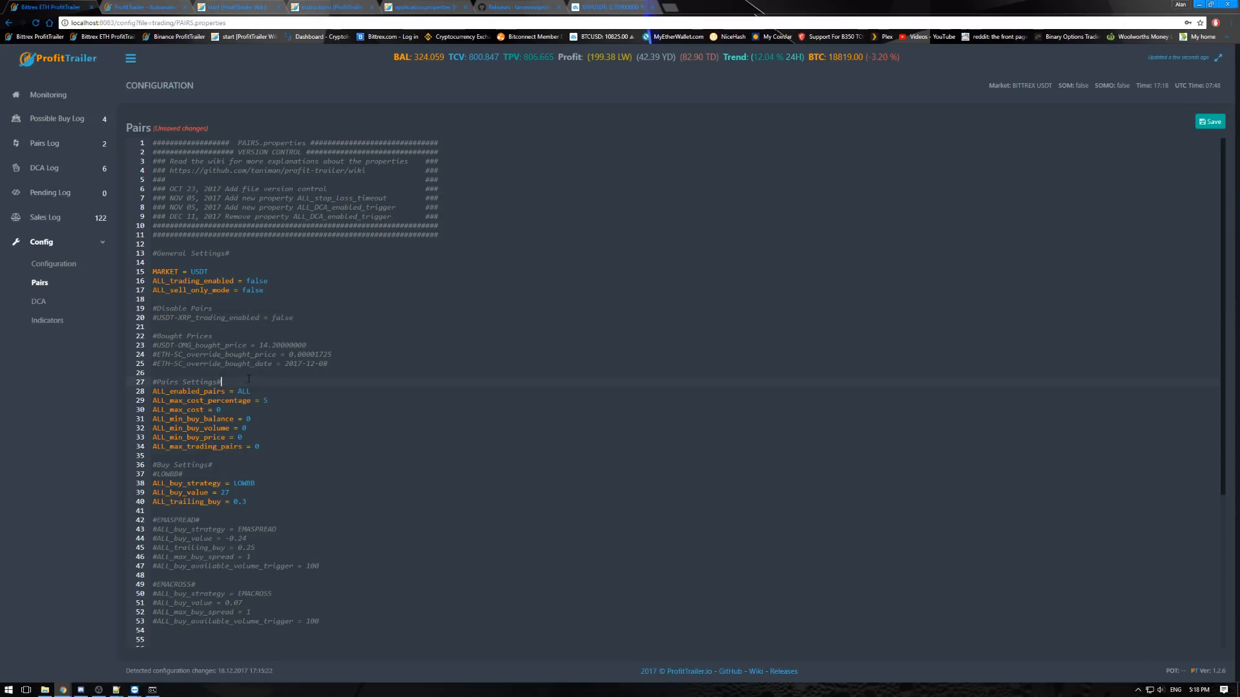
{"action": "left_click", "coordinate": [253, 336]}
- Check the bot's log in the command window and return to the Pairs settings in the browser
{"action": "scroll", "coordinate": [261, 352], "scroll_direction": "down", "scroll_amount": 1}
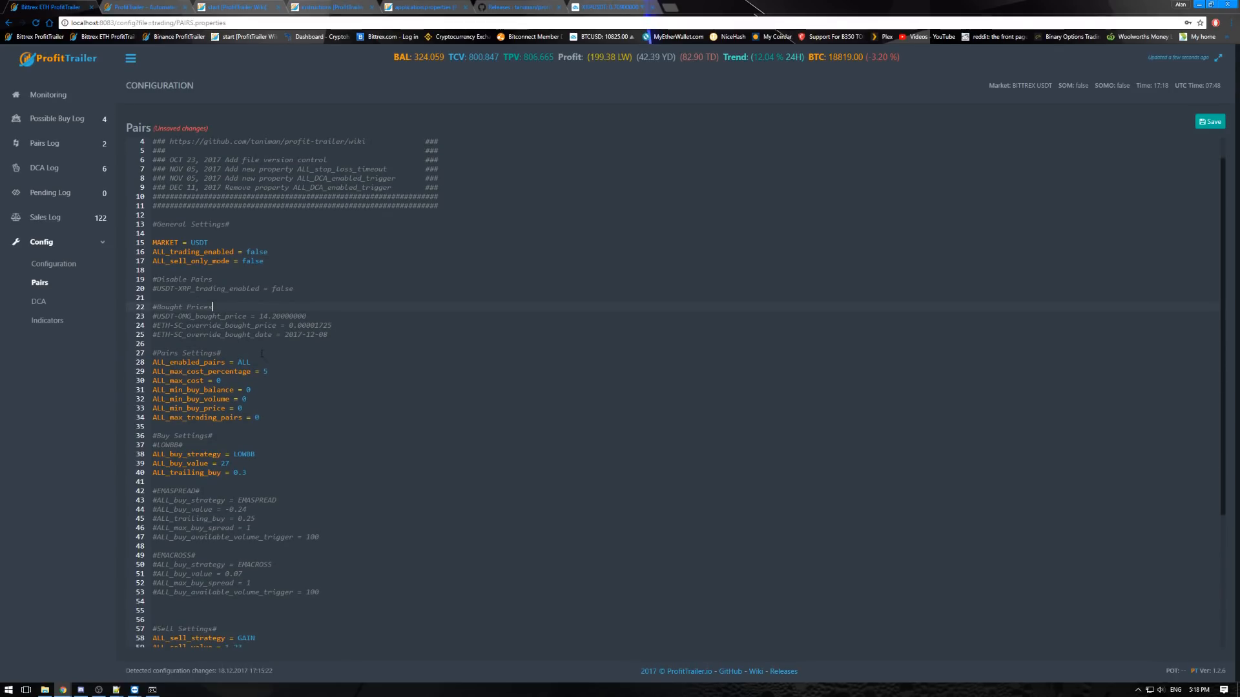
{"action": "left_click", "coordinate": [153, 690]}
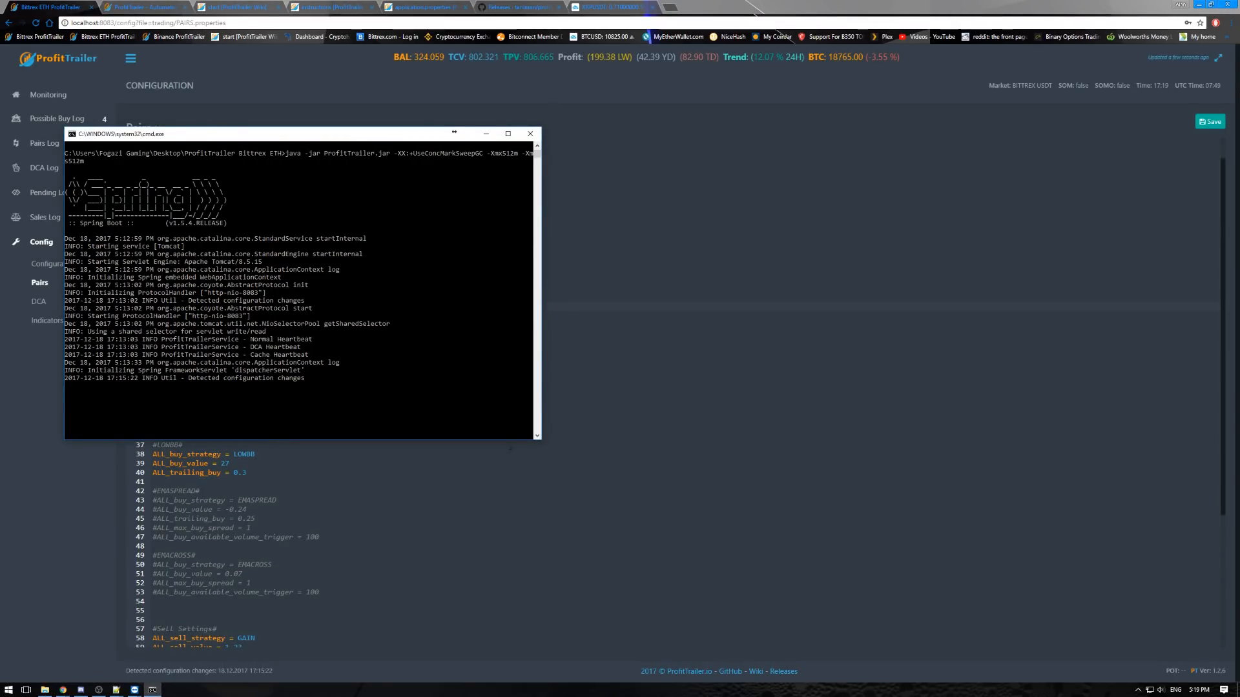
{"action": "key", "text": "alt+Tab"}
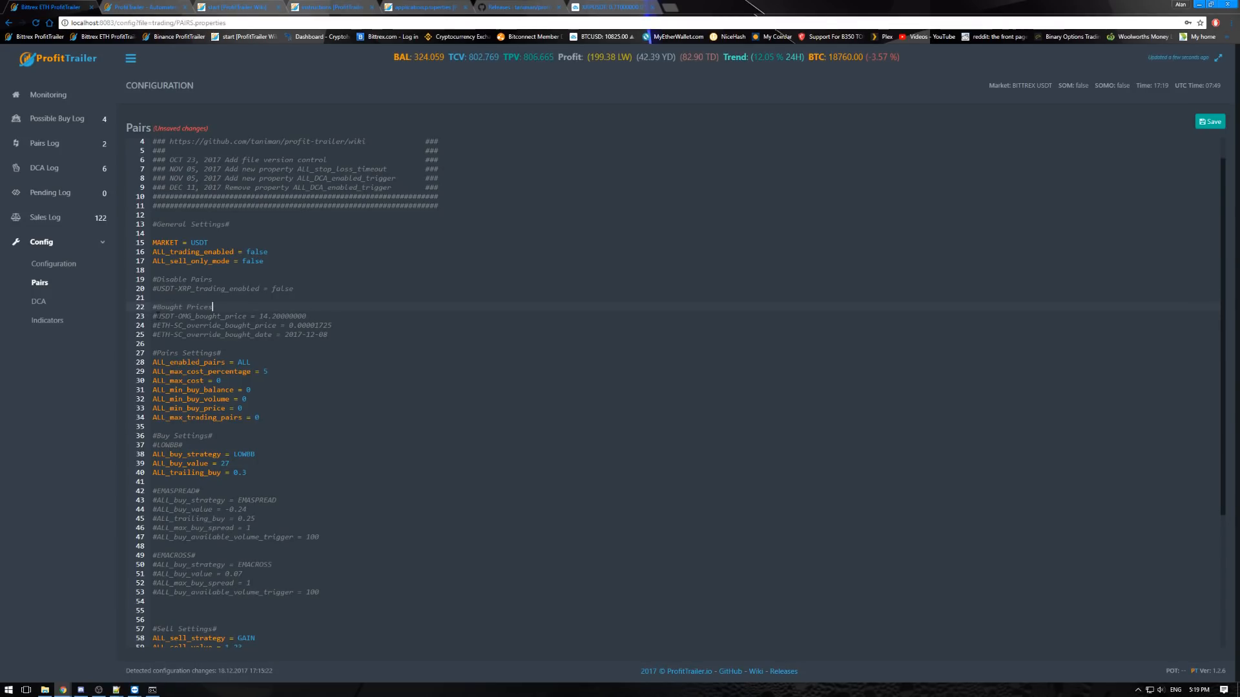
- Uncomment the USDT-OMG_bought_price line, select its price, and comment the line out again
{"action": "key", "text": "BackSpace"}
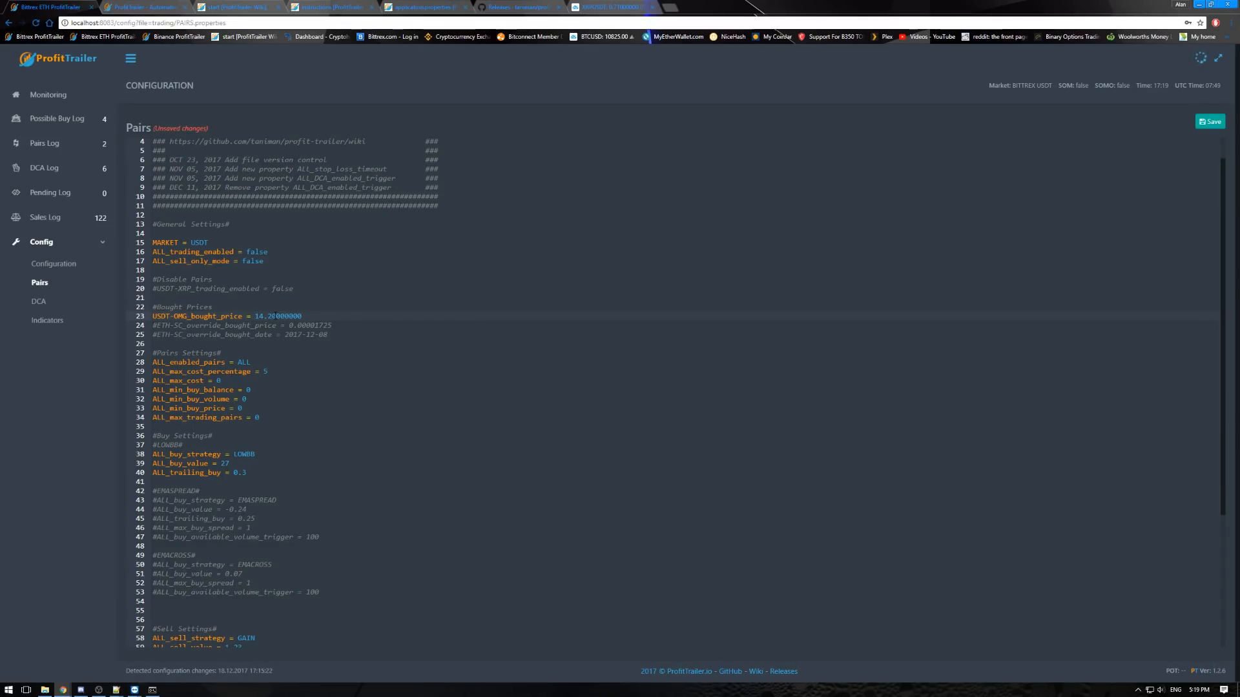
{"action": "left_click_drag", "start_coordinate": [256, 315], "coordinate": [302, 316]}
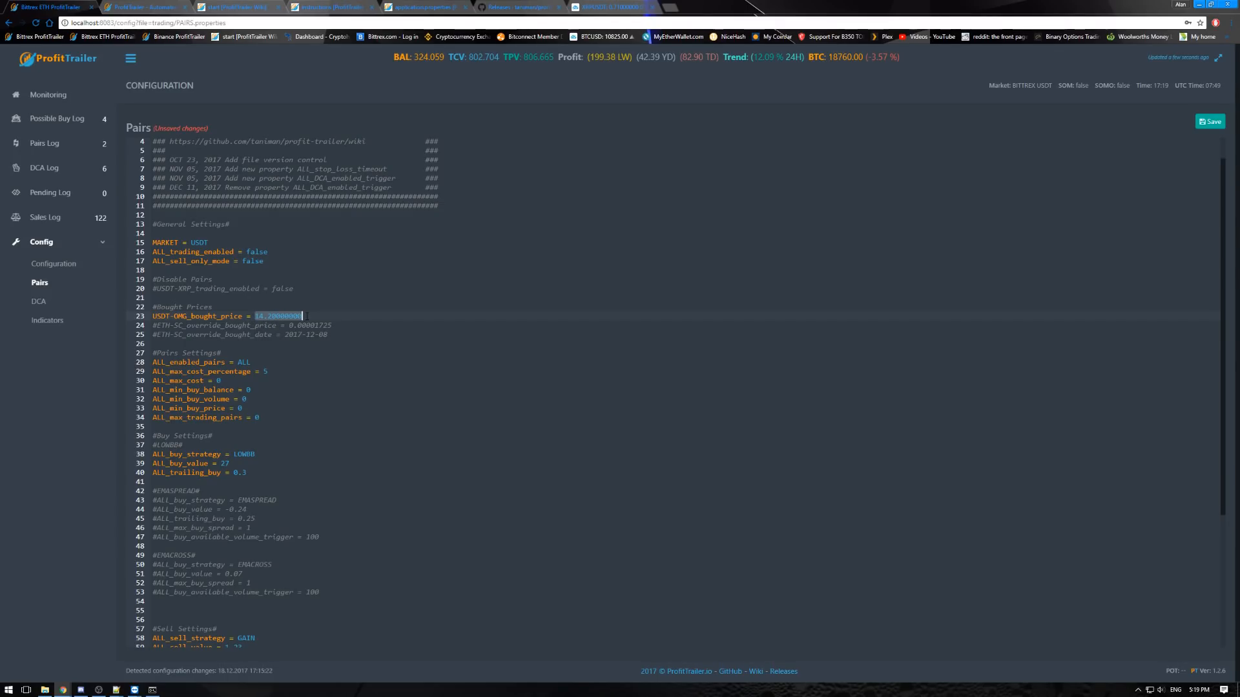
{"action": "key", "text": "Home"}
{"action": "type", "text": "#"}
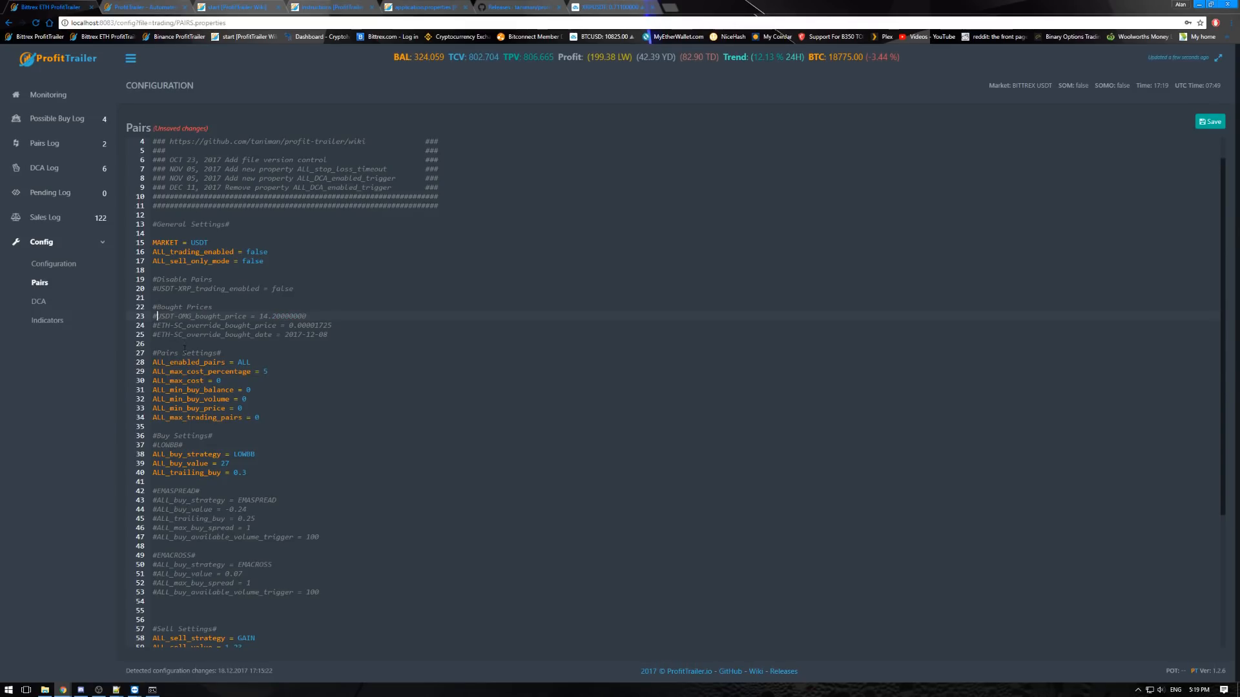
- Select the ETH-SC override bought price and date lines, and undo the accidental move of the date line's text
{"action": "left_click_drag", "start_coordinate": [329, 335], "coordinate": [152, 327]}
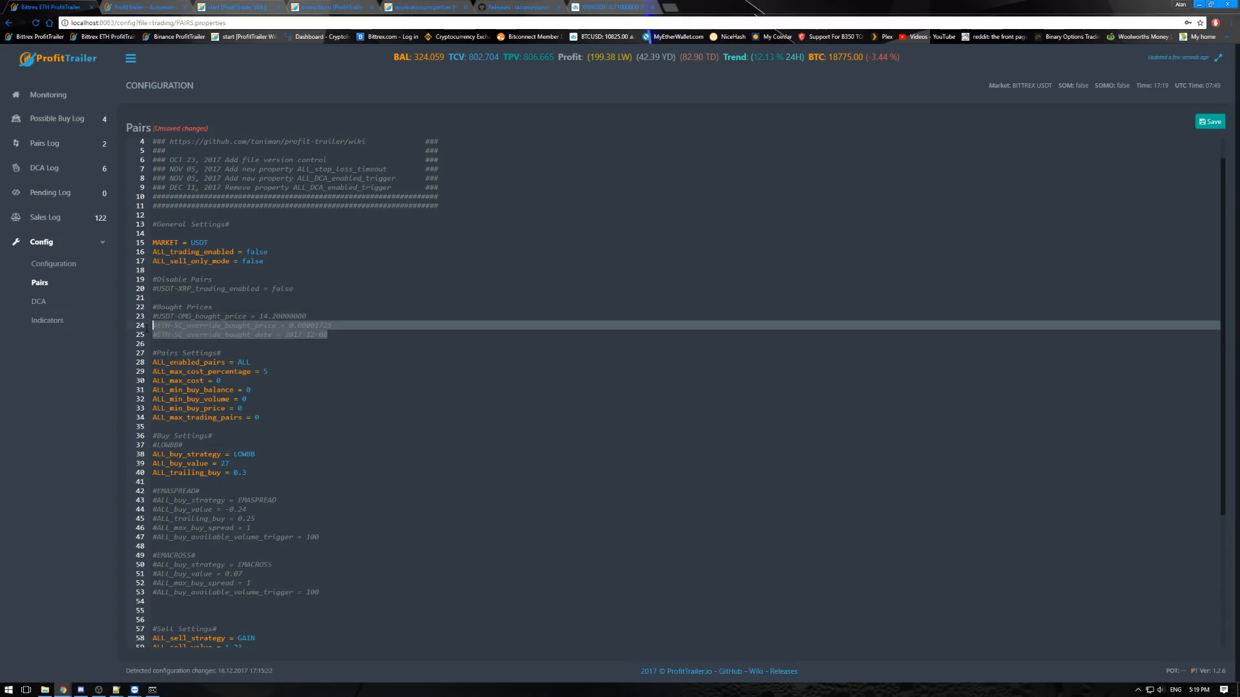
{"action": "left_click_drag", "start_coordinate": [326, 335], "coordinate": [154, 328]}
{"action": "left_click", "coordinate": [331, 339]}
{"action": "left_click_drag", "start_coordinate": [330, 336], "coordinate": [151, 328]}
{"action": "left_click", "coordinate": [332, 337]}
{"action": "left_click_drag", "start_coordinate": [331, 334], "coordinate": [198, 336]}
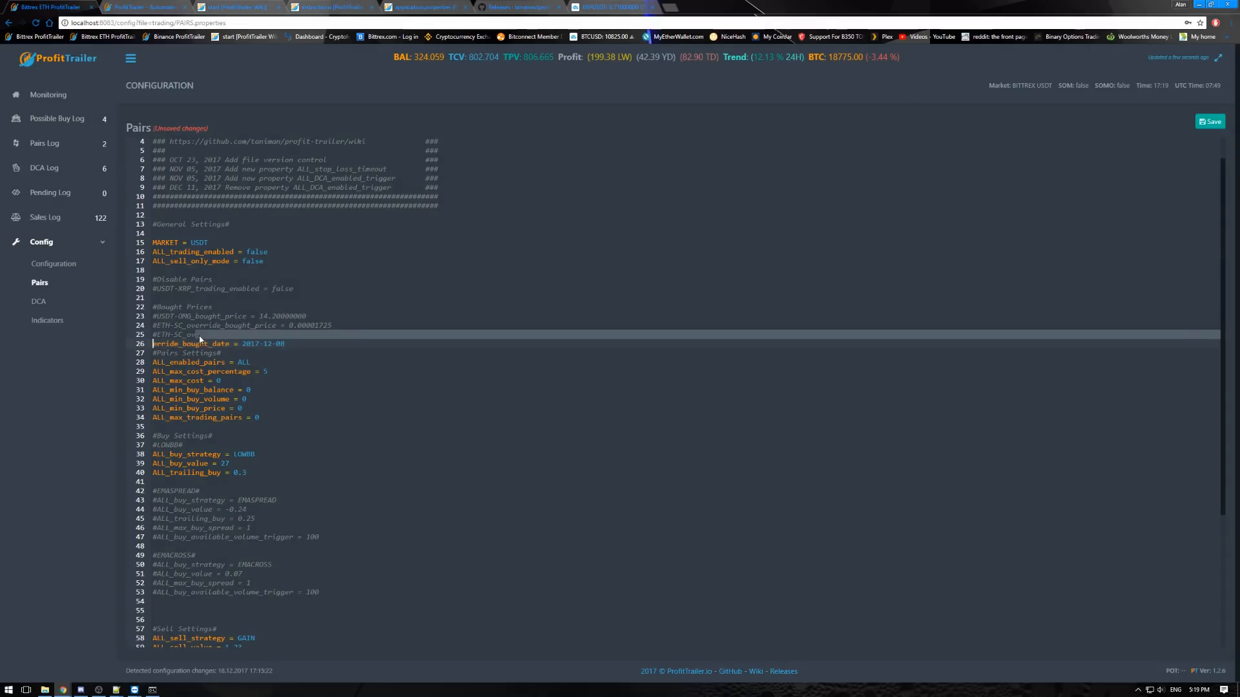
{"action": "key", "text": "ctrl+z"}
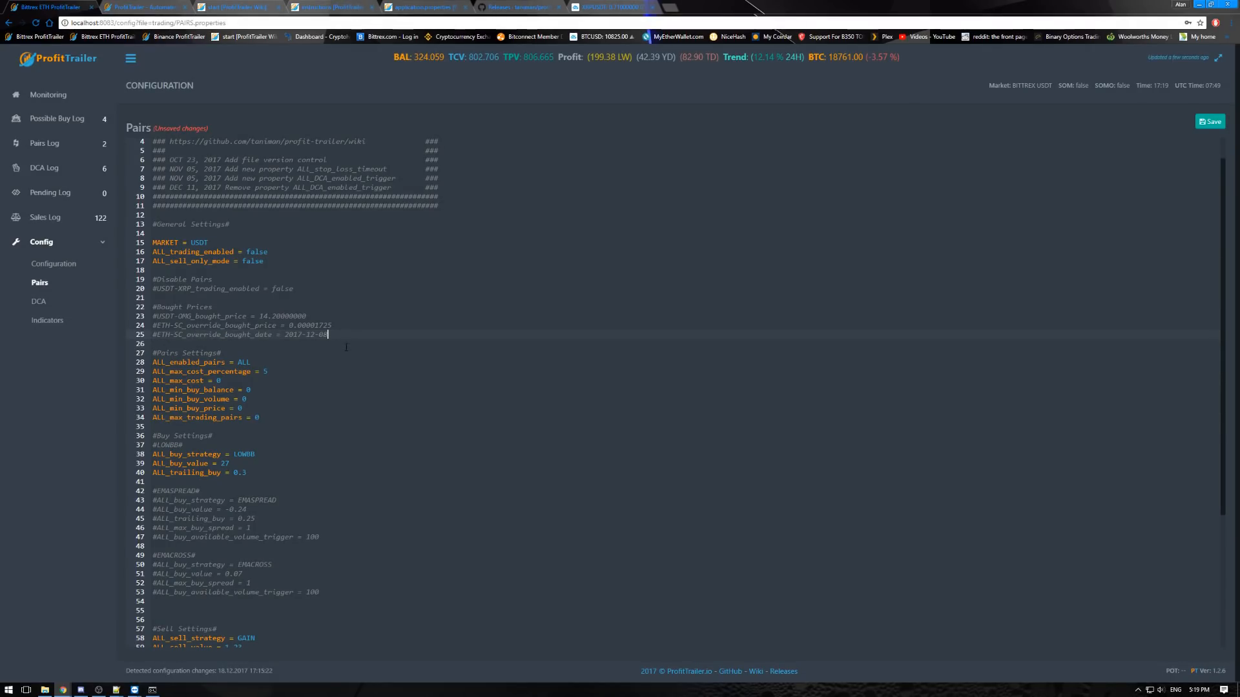
- Examine the ALL_enabled_pairs entry and compare it with the Disable Pairs line
{"action": "scroll", "coordinate": [297, 351], "scroll_direction": "down", "scroll_amount": 1}
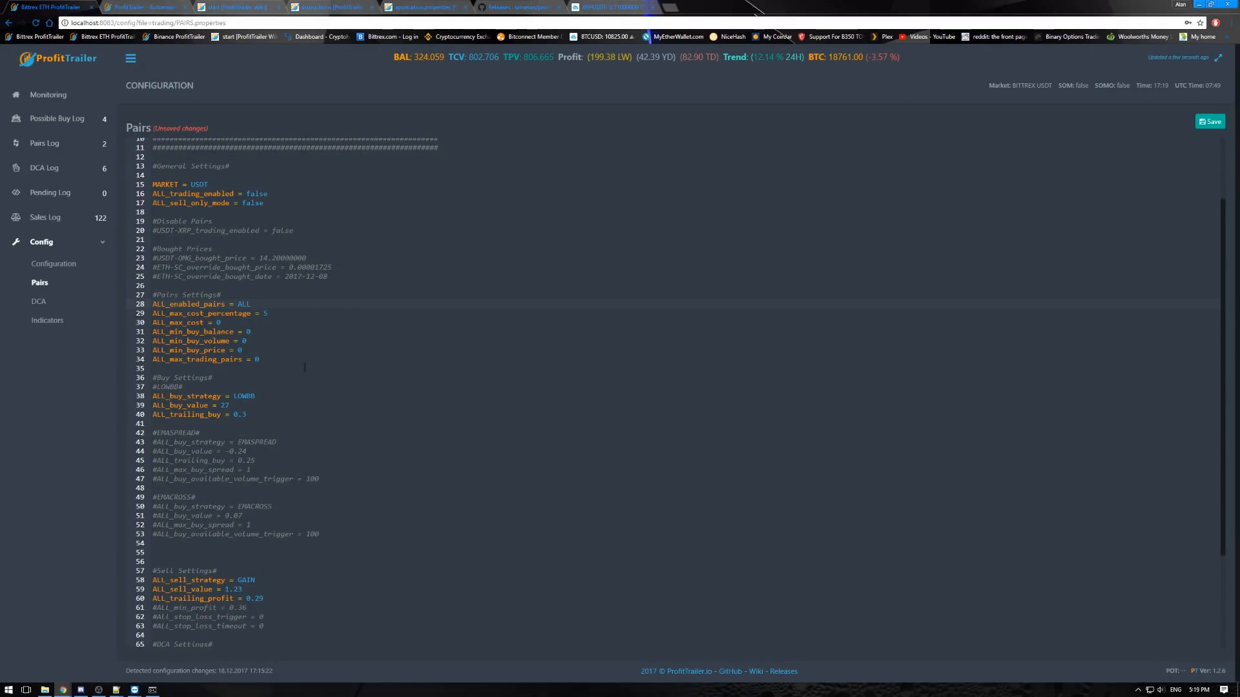
{"action": "scroll", "coordinate": [301, 364], "scroll_direction": "down", "scroll_amount": 1}
{"action": "scroll", "coordinate": [296, 347], "scroll_direction": "down", "scroll_amount": 1}
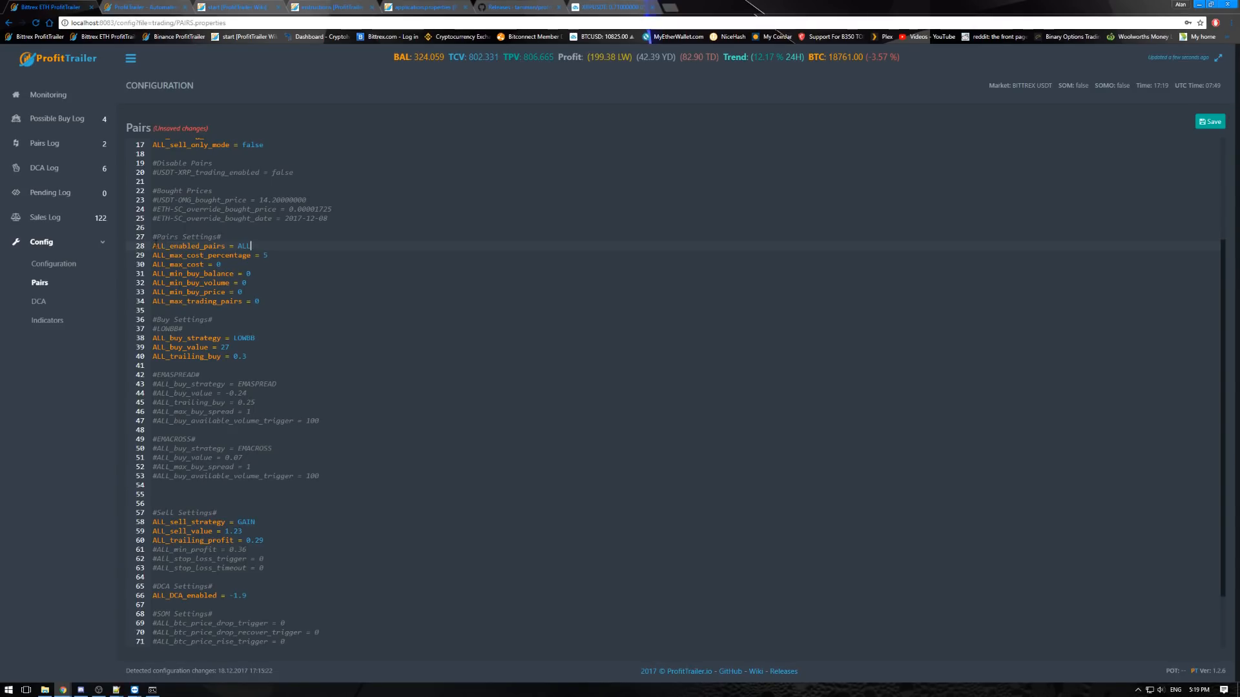
{"action": "scroll", "coordinate": [277, 250], "scroll_direction": "up", "scroll_amount": 3}
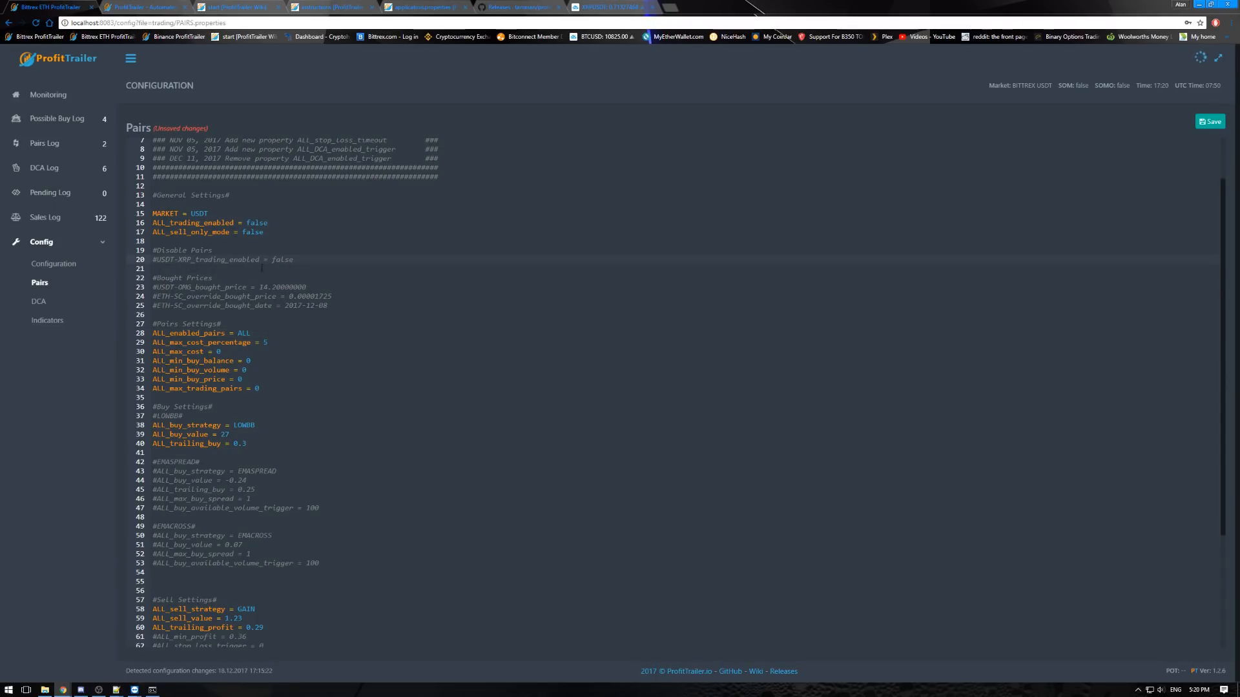
{"action": "scroll", "coordinate": [290, 346], "scroll_direction": "down", "scroll_amount": 1}
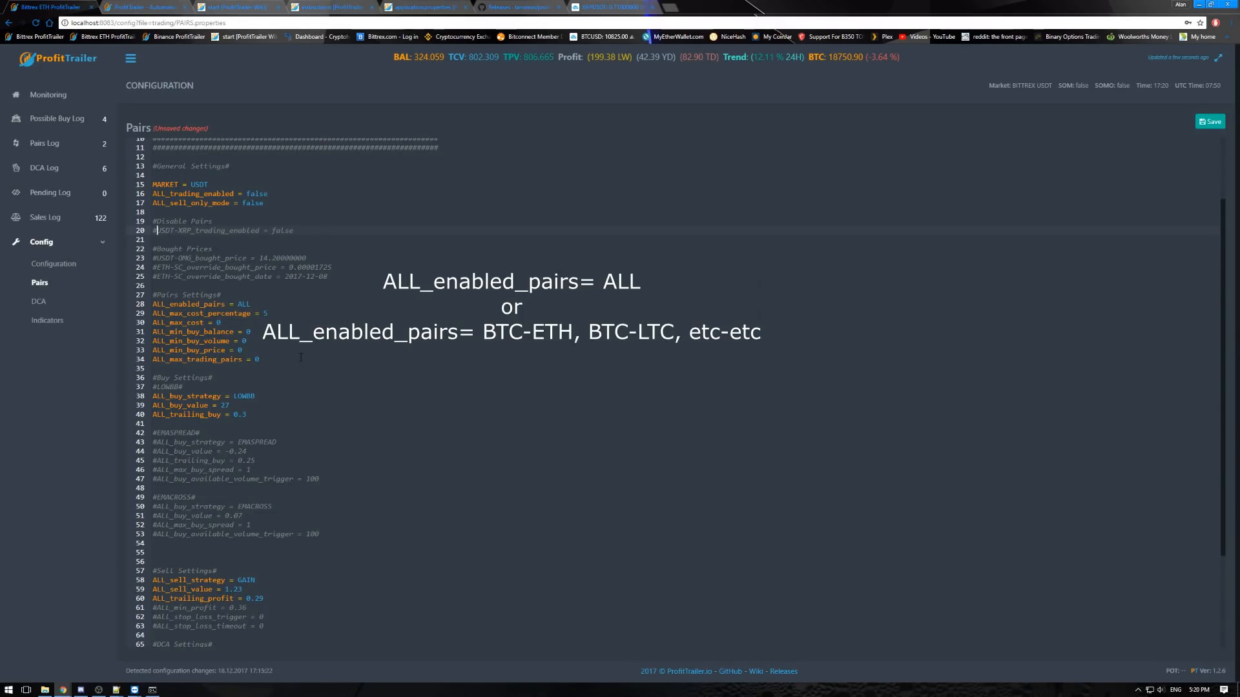
- Select the ALL_max_cost_percentage line, calculate 5% of 802 in Calculator, and return to the Pairs settings
{"action": "left_click_drag", "start_coordinate": [268, 313], "coordinate": [153, 314]}
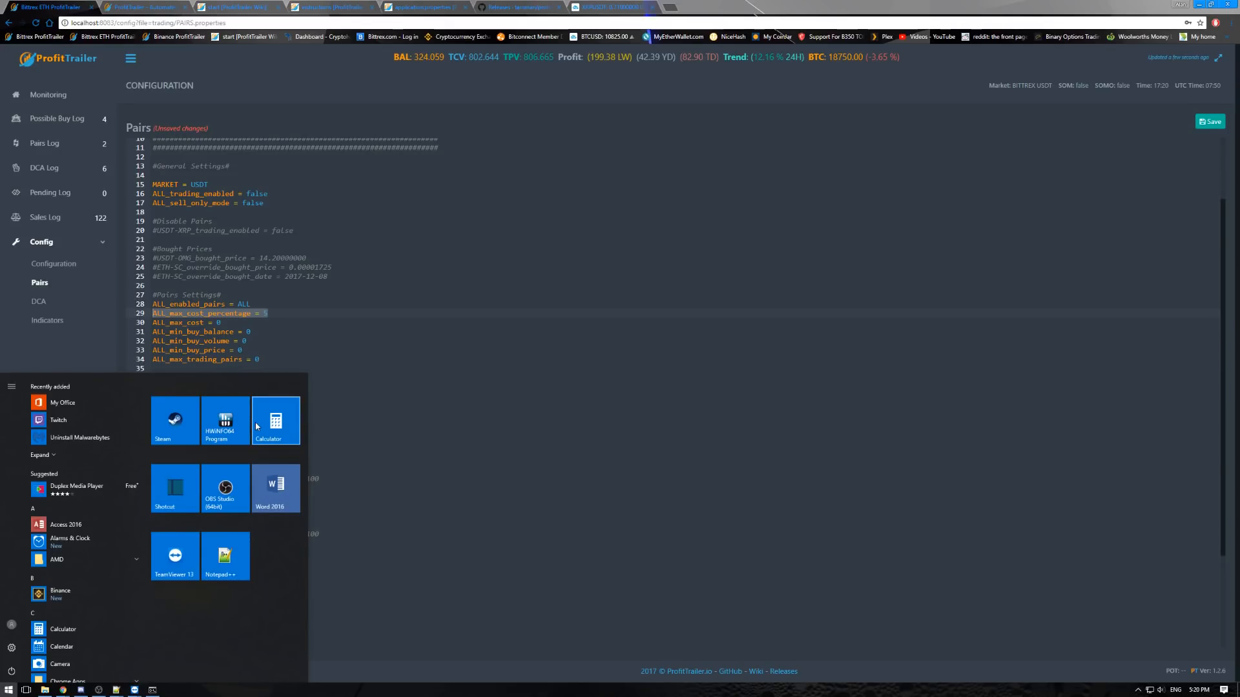
{"action": "left_click", "coordinate": [276, 423]}
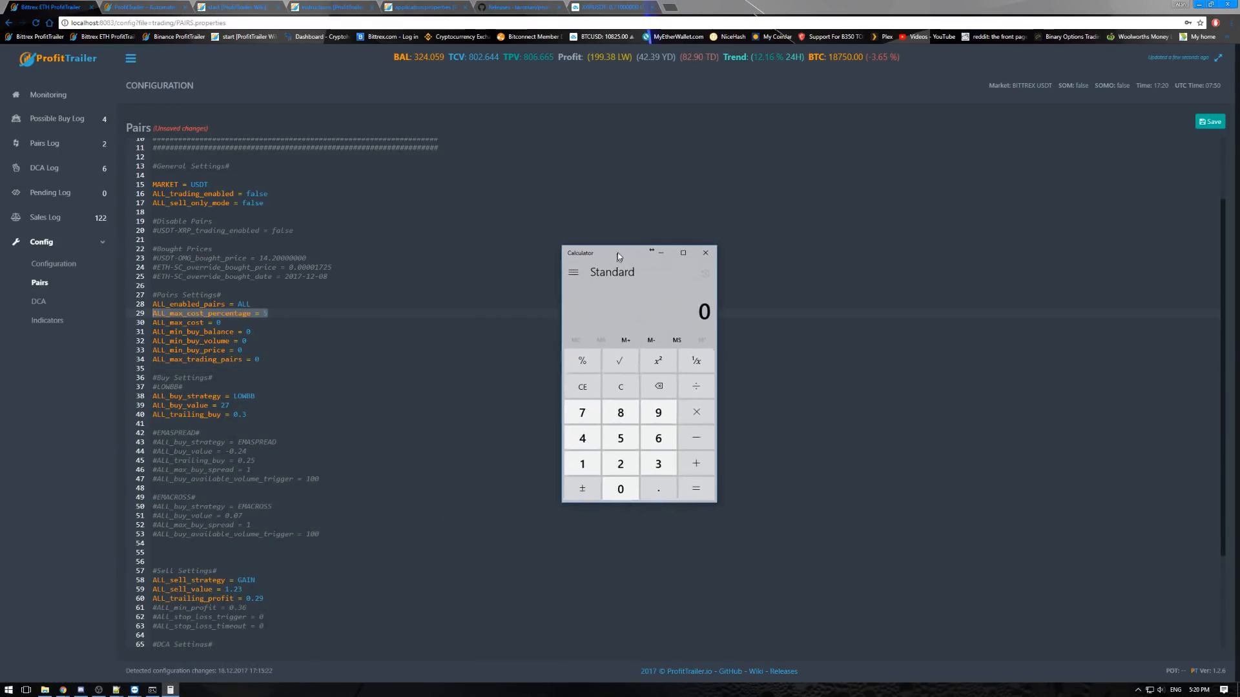
{"action": "left_click_drag", "start_coordinate": [616, 254], "coordinate": [667, 241]}
{"action": "type", "text": "802*5"}
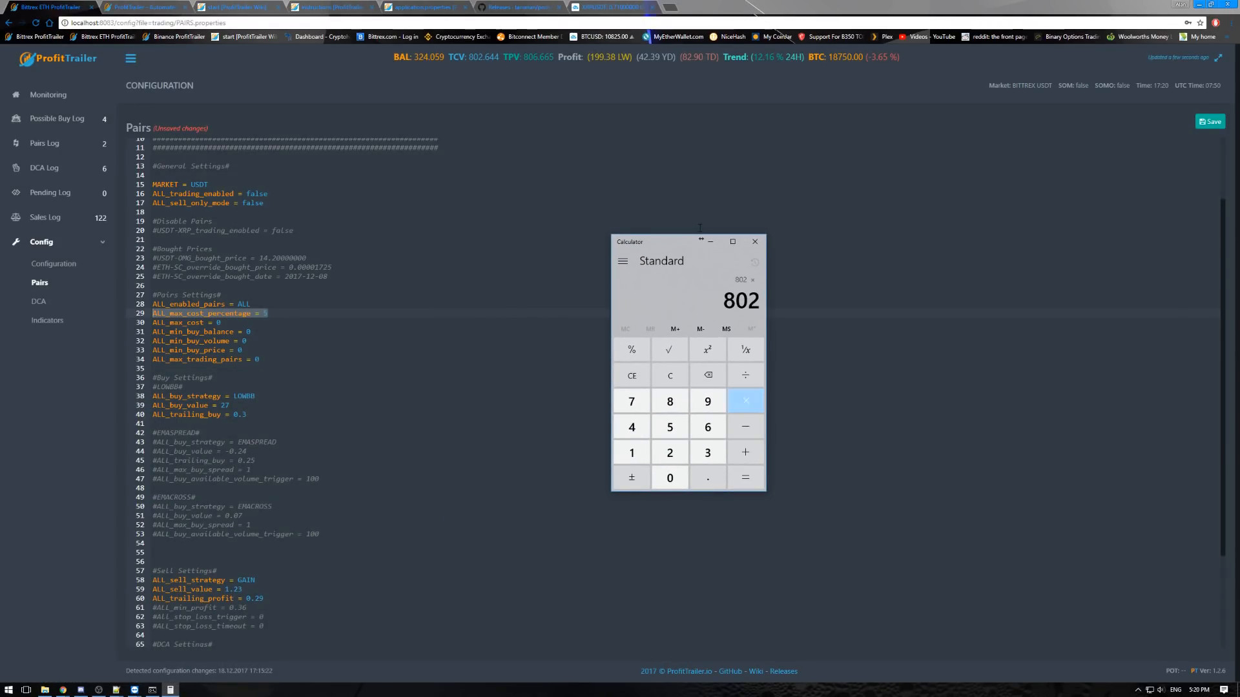
{"action": "left_click", "coordinate": [632, 350]}
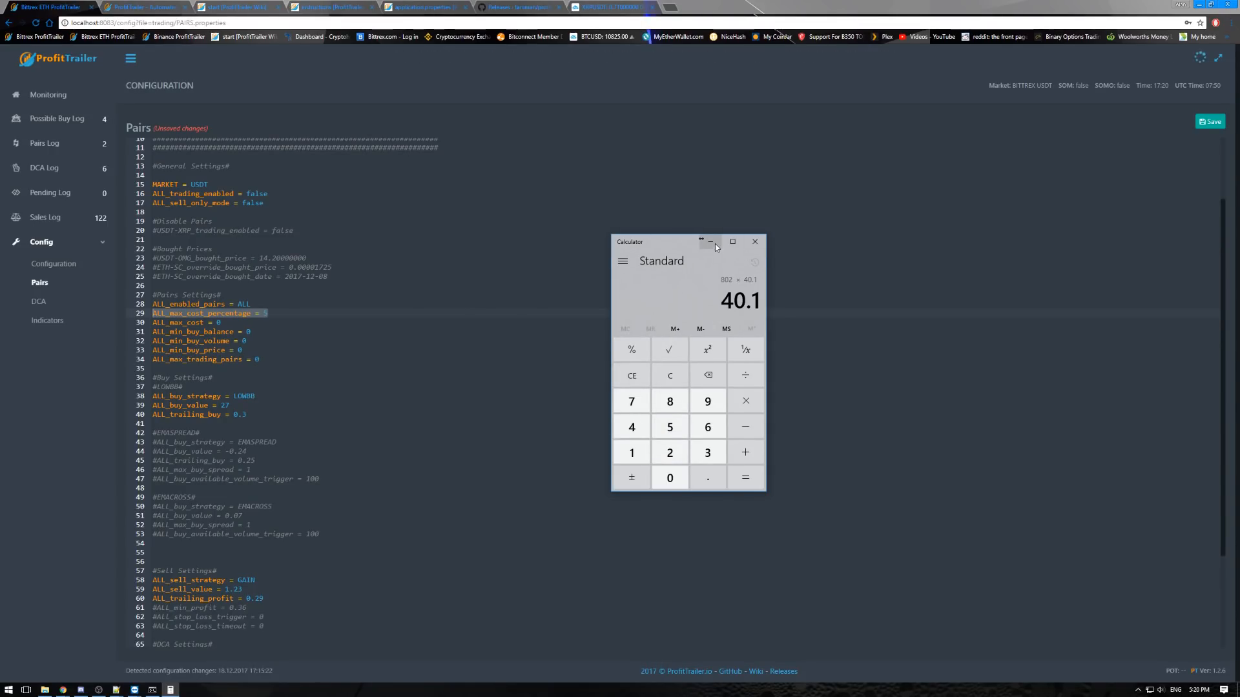
{"action": "left_click", "coordinate": [712, 243]}
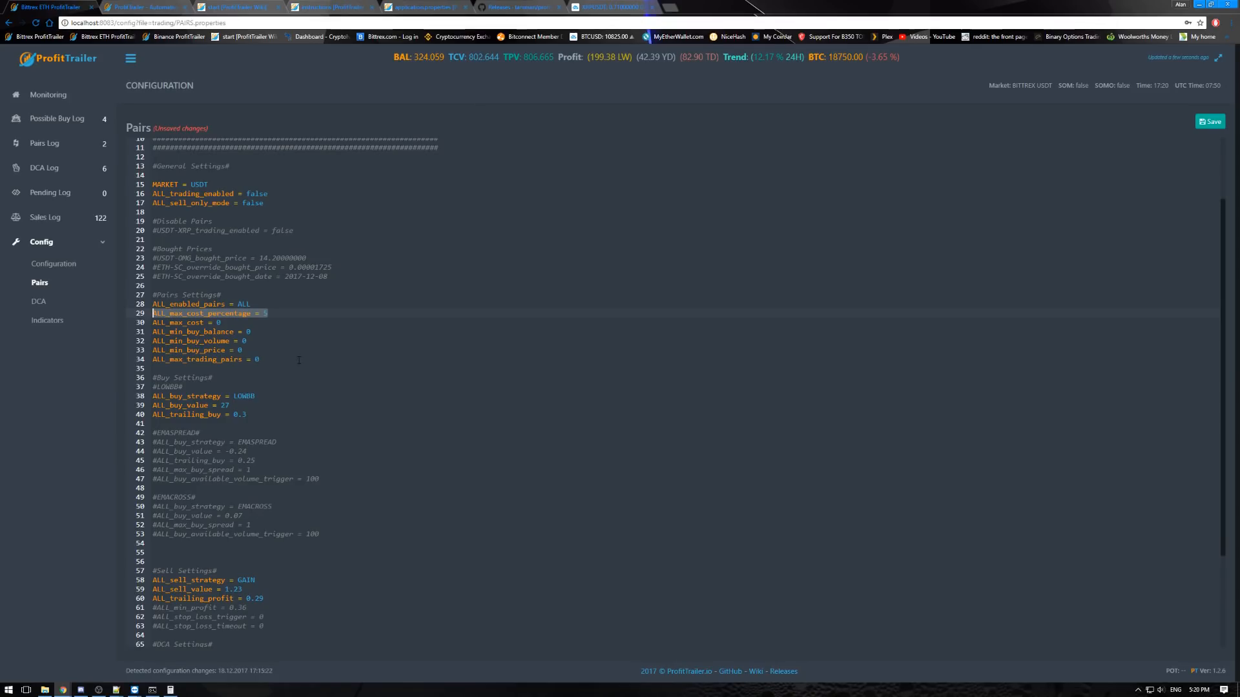
{"action": "left_click", "coordinate": [283, 315]}
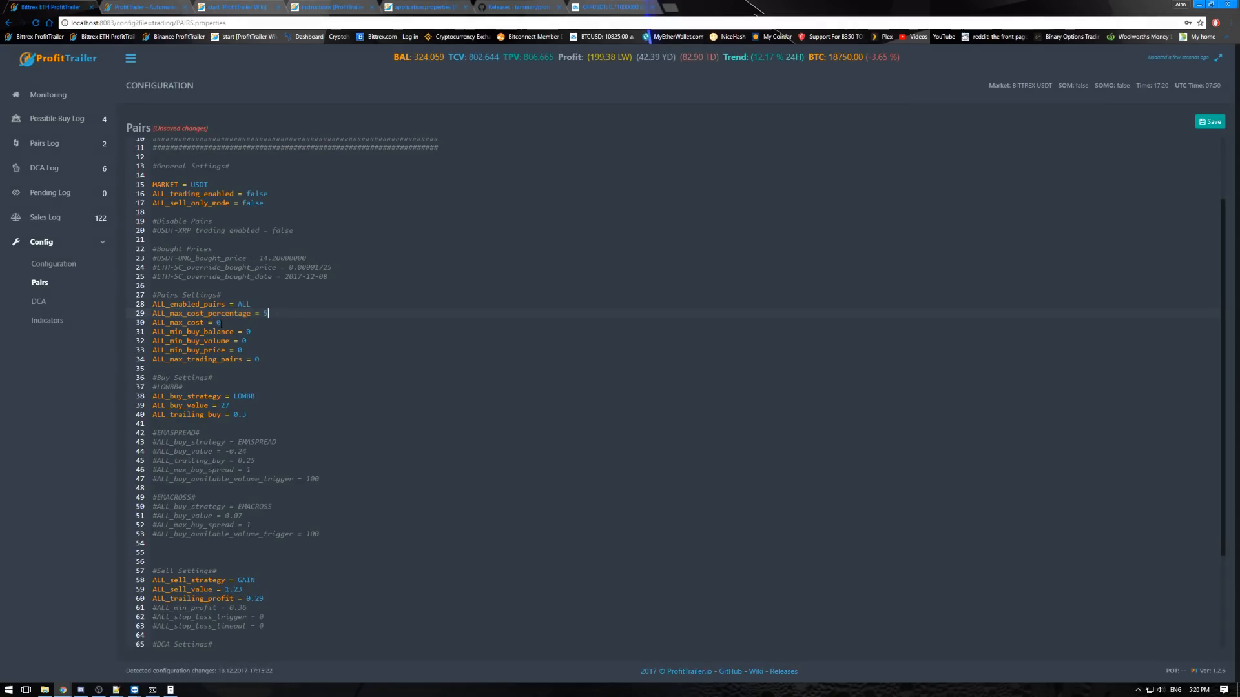
- Try an ALL_max_cost of 40 with ALL_max_cost_percentage set to 0
{"action": "left_click_drag", "start_coordinate": [220, 323], "coordinate": [152, 323]}
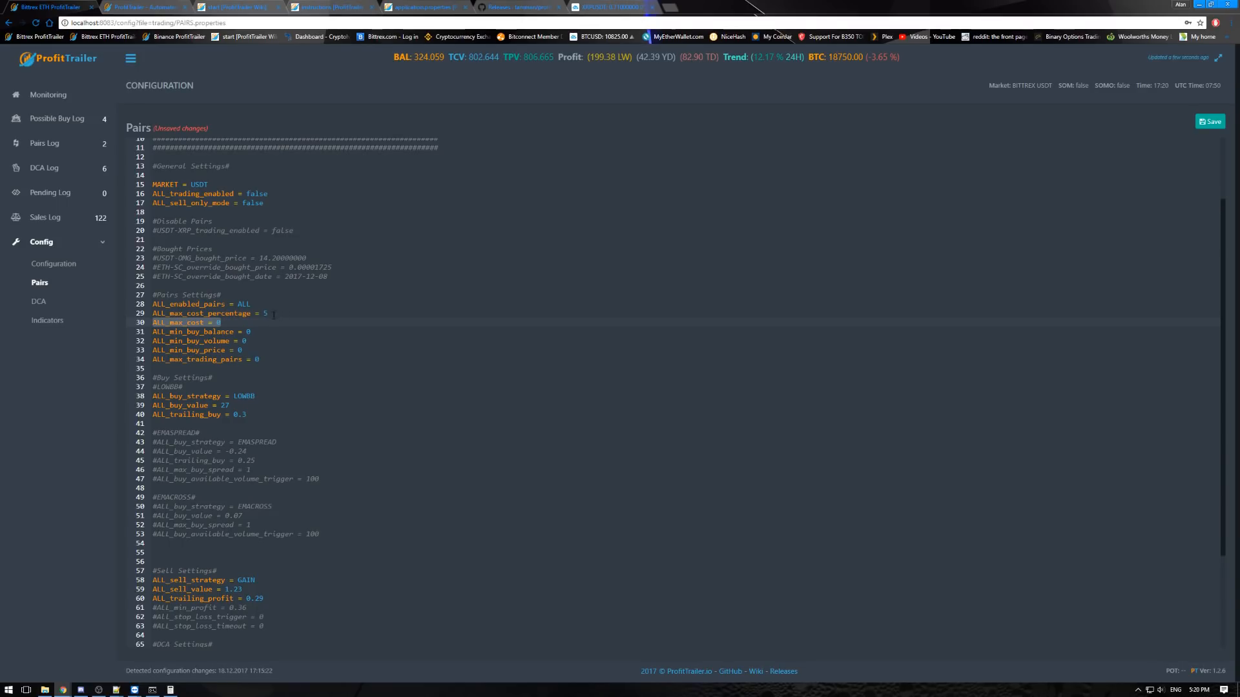
{"action": "left_click", "coordinate": [232, 323]}
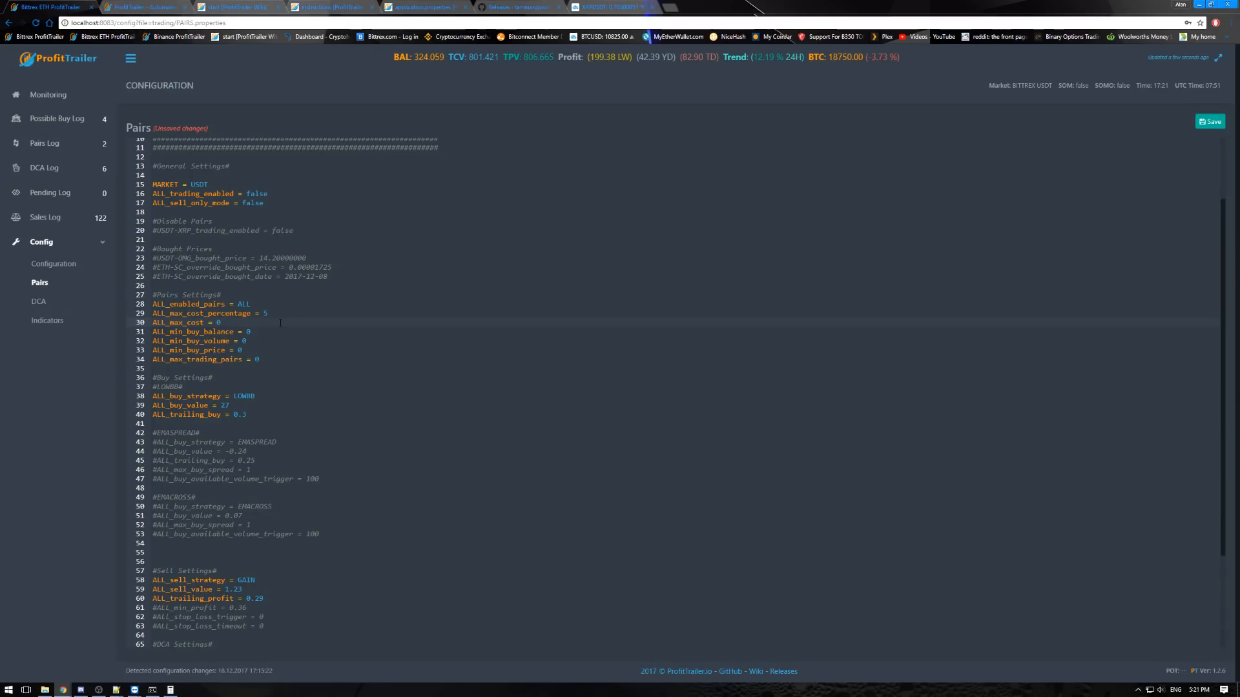
{"action": "key", "text": "BackSpace"}
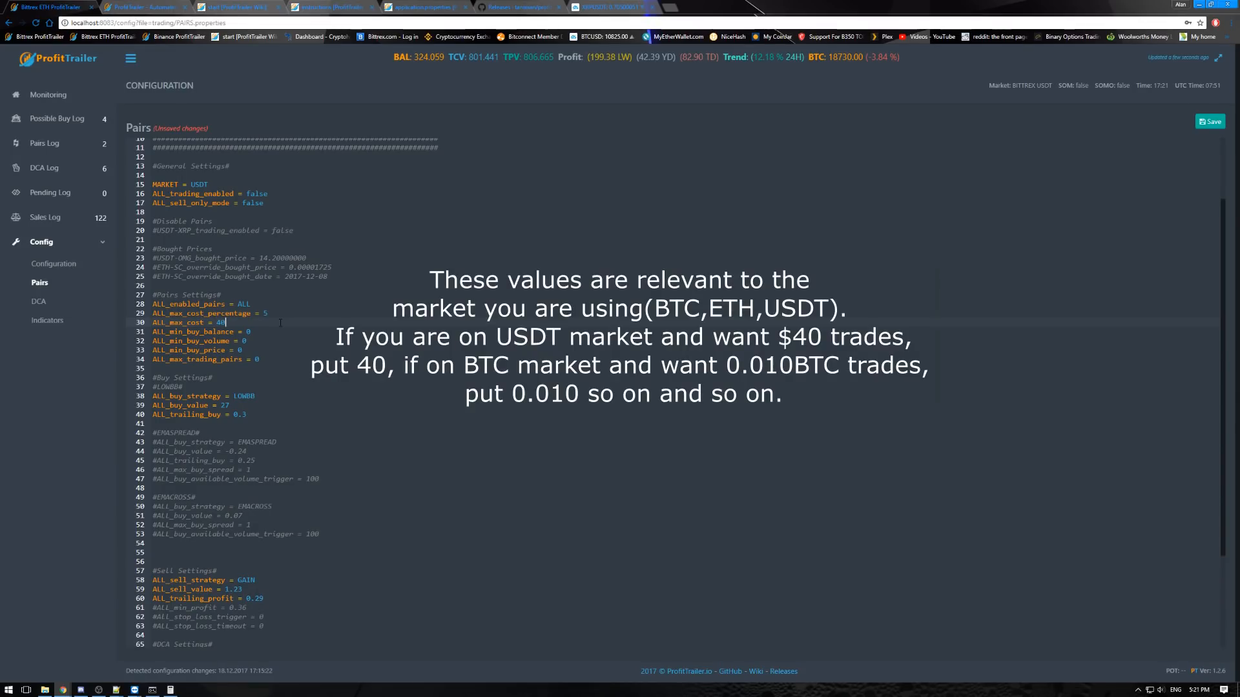
{"action": "key", "text": "BackSpace"}
{"action": "type", "text": "0"}
{"action": "double_click", "coordinate": [218, 322]}
{"action": "double_click", "coordinate": [261, 313]}
{"action": "left_click", "coordinate": [220, 322]}
{"action": "type", "text": "4"}
{"action": "double_click", "coordinate": [264, 314]}
{"action": "type", "text": "0"}
- Set ALL_max_cost_percentage back to 5 and ALL_max_cost back to 0
{"action": "key", "text": "BackSpace"}
{"action": "type", "text": "5"}
{"action": "key", "text": "Down"}
{"action": "key", "text": "Left"}
{"action": "key", "text": "BackSpace"}
- Try an ALL_min_buy_balance of 100 and set it back to 0
{"action": "left_click_drag", "start_coordinate": [251, 332], "coordinate": [154, 332]}
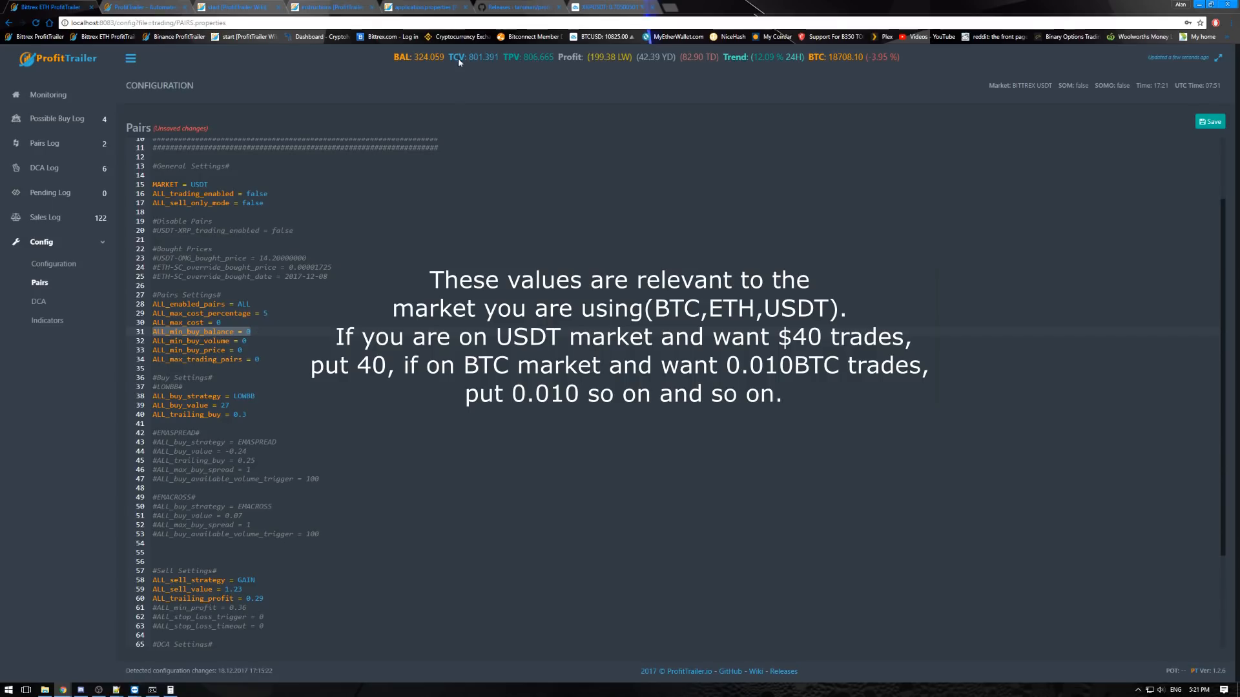
{"action": "left_click", "coordinate": [251, 334]}
{"action": "type", "text": "10"}
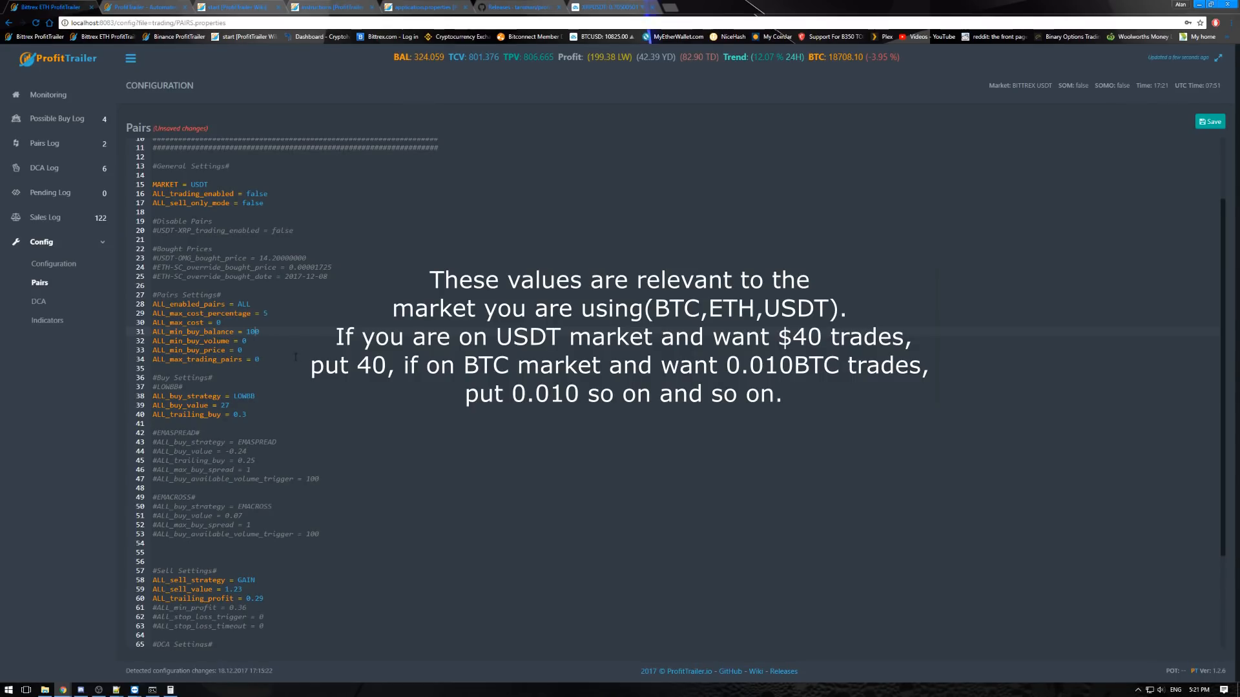
{"action": "key", "text": "BackSpace"}
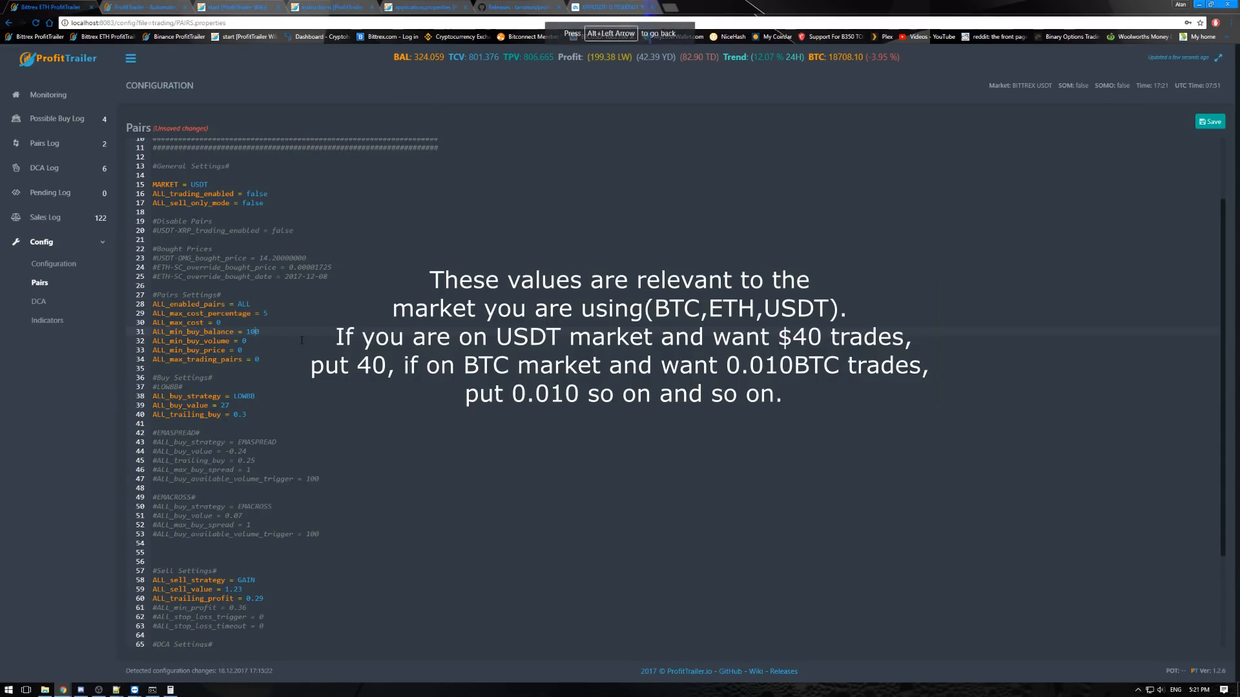
{"action": "key", "text": "BackSpace"}
{"action": "key", "text": "BackSpace"}
{"action": "left_click", "coordinate": [279, 323]}
{"action": "left_click", "coordinate": [277, 331]}
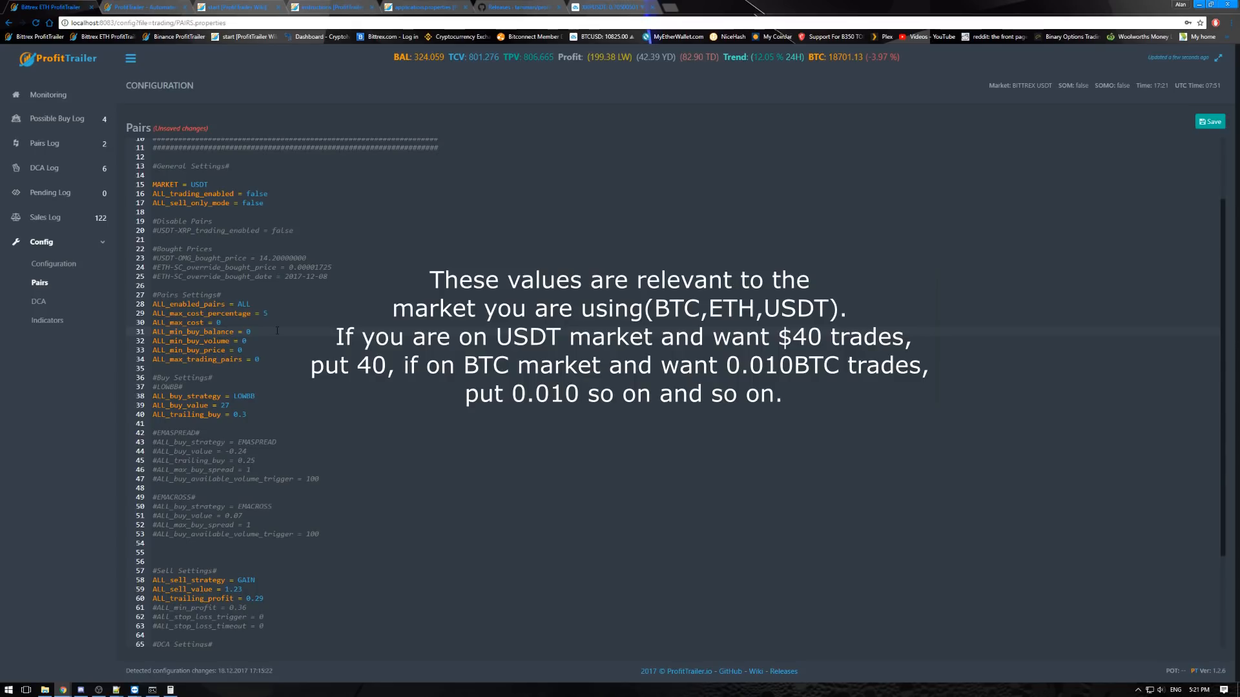
- Try a larger minimum volume for ALL_min_buy_volume and reset it to 0
{"action": "left_click", "coordinate": [246, 341]}
{"action": "key", "text": "Left"}
{"action": "type", "text": "2"}
{"action": "key", "text": "BackSpace"}
{"action": "type", "text": "00000000"}
- Try another minimum price for ALL_min_buy_price and restore it to 0
{"action": "left_click", "coordinate": [260, 350]}
{"action": "key", "text": "Right"}
{"action": "key", "text": "BackSpace"}
{"action": "type", "text": "5"}
{"action": "left_click_drag", "start_coordinate": [270, 349], "coordinate": [242, 352]}
{"action": "key", "text": "BackSpace"}
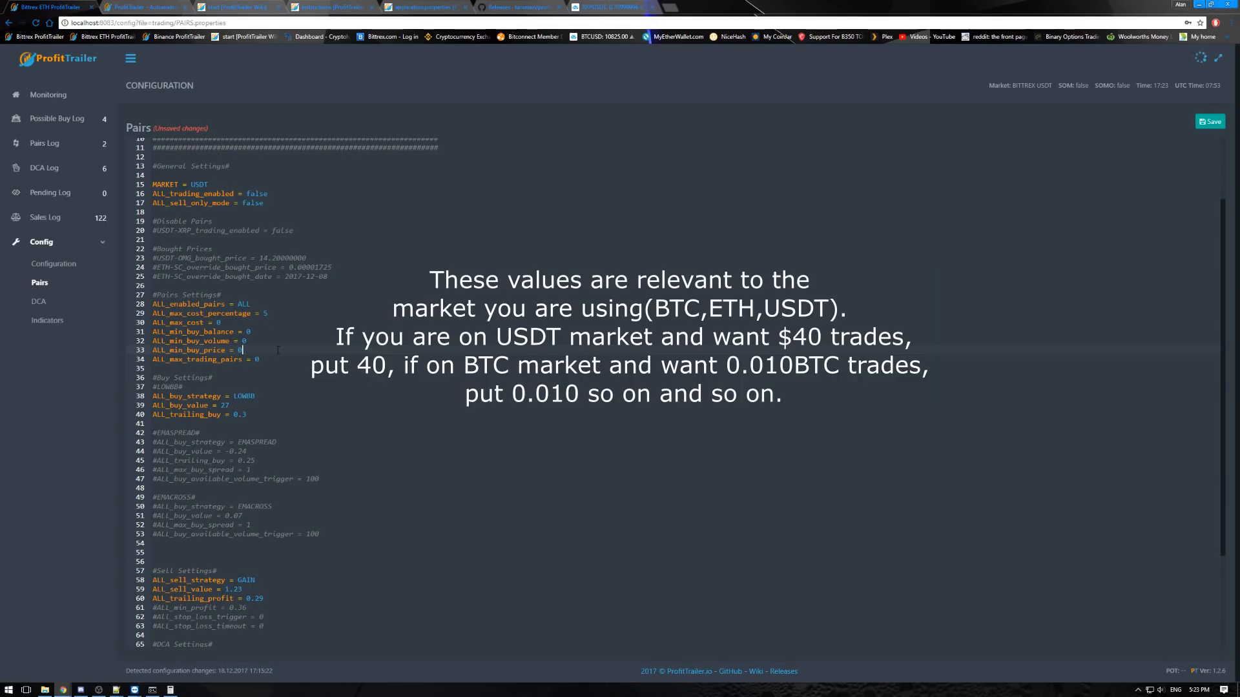
- Try a different limit for ALL_max_trading_pairs and return it to 0
{"action": "left_click", "coordinate": [276, 360]}
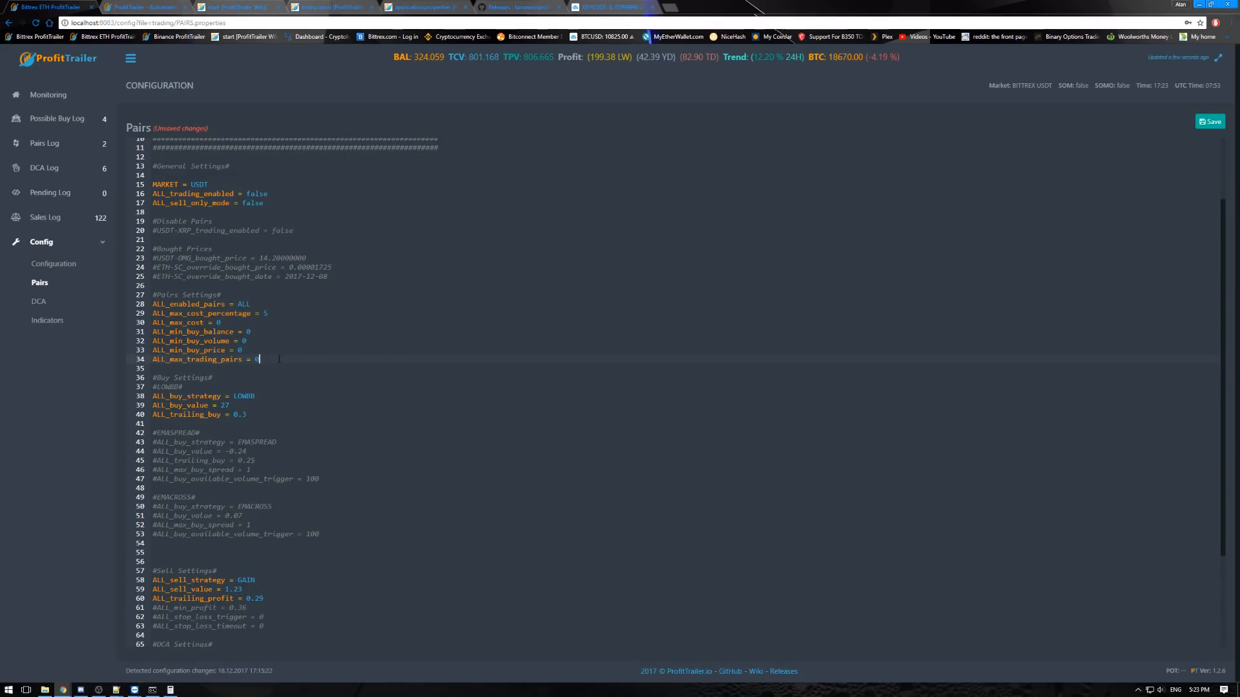
{"action": "key", "text": "BackSpace"}
{"action": "key", "text": "BackSpace"}
{"action": "type", "text": "0"}
- Review the Pairs Settings block and the LOWBB strategy, buy value and trailing buy lines under Buy Settings
{"action": "scroll", "coordinate": [299, 390], "scroll_direction": "down", "scroll_amount": 1}
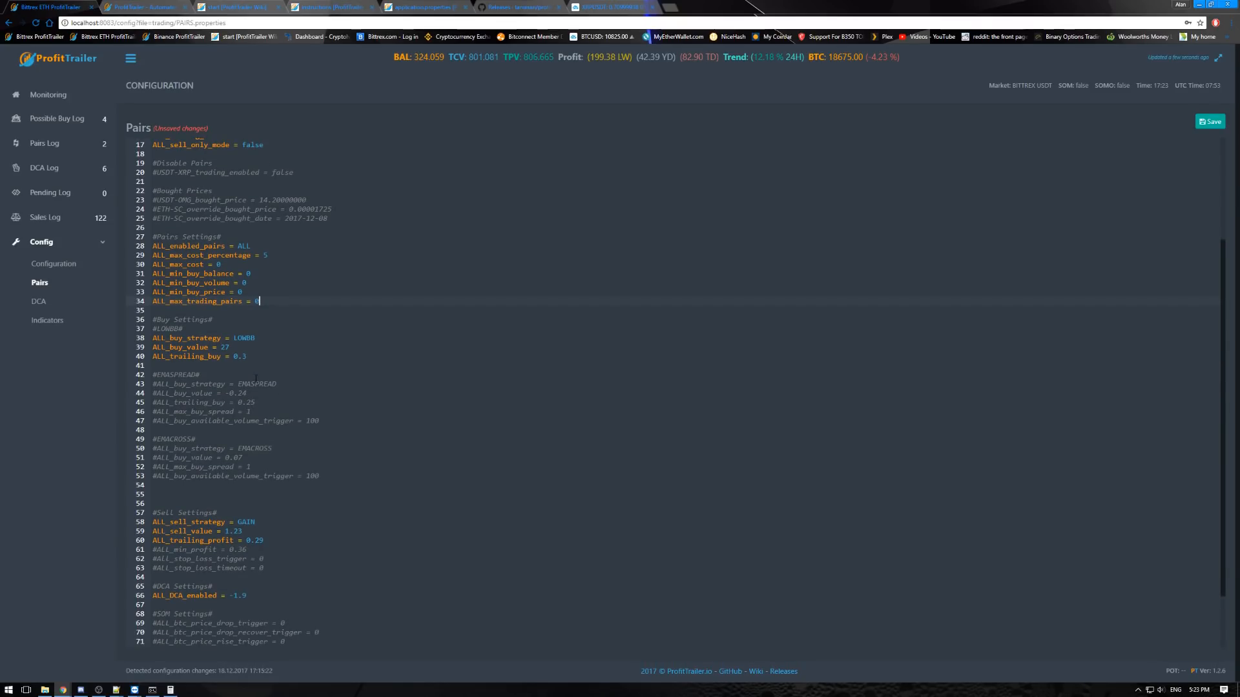
{"action": "scroll", "coordinate": [259, 362], "scroll_direction": "down", "scroll_amount": 1}
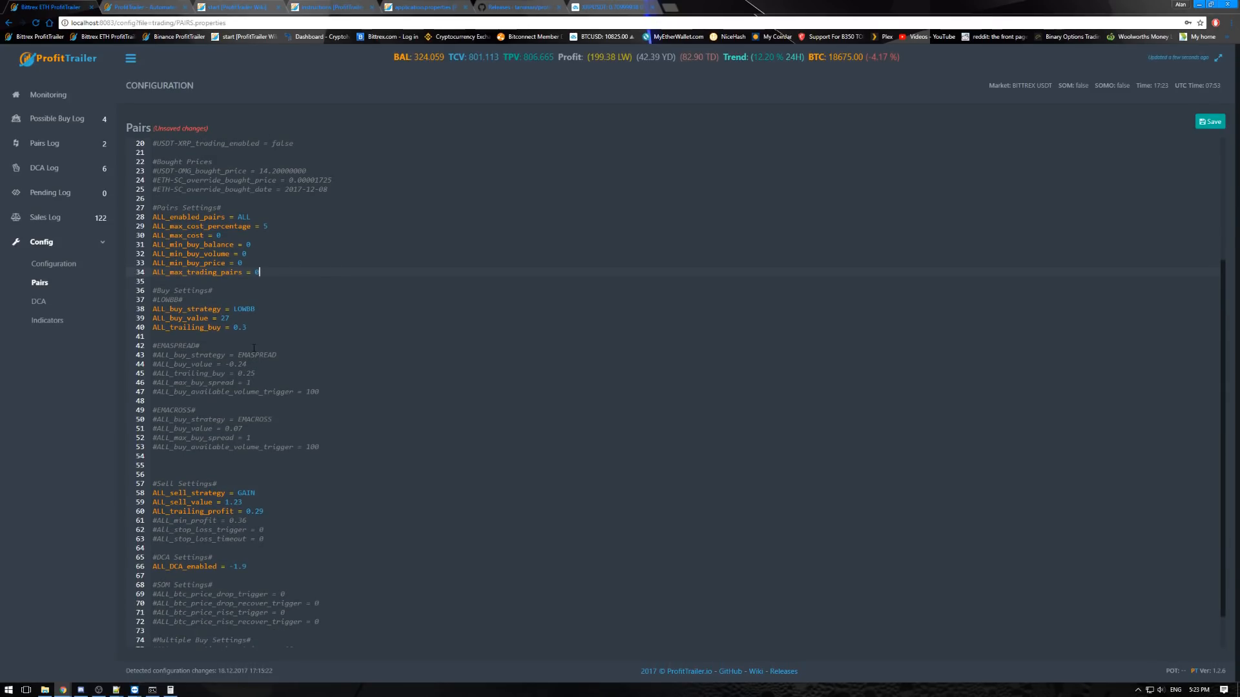
{"action": "scroll", "coordinate": [274, 310], "scroll_direction": "up", "scroll_amount": 1}
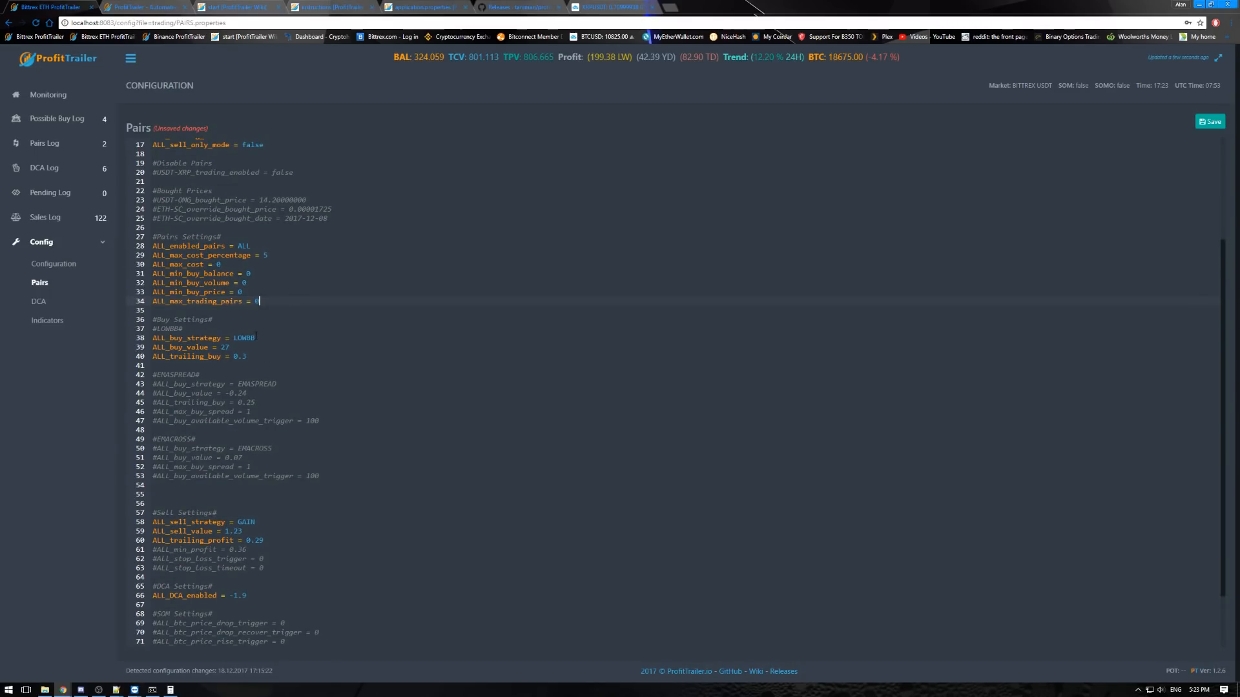
{"action": "left_click_drag", "start_coordinate": [270, 300], "coordinate": [156, 247]}
{"action": "left_click", "coordinate": [277, 284]}
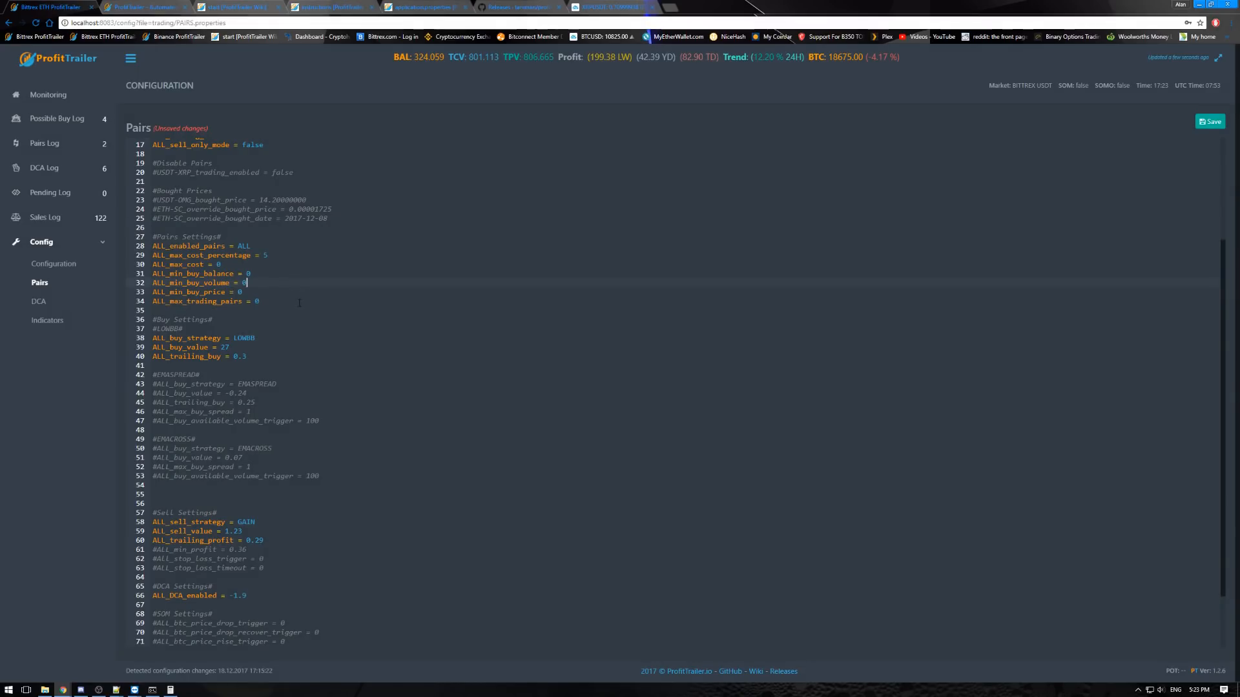
{"action": "left_click_drag", "start_coordinate": [249, 358], "coordinate": [229, 348]}
{"action": "left_click", "coordinate": [234, 339]}
{"action": "left_click", "coordinate": [258, 337]}
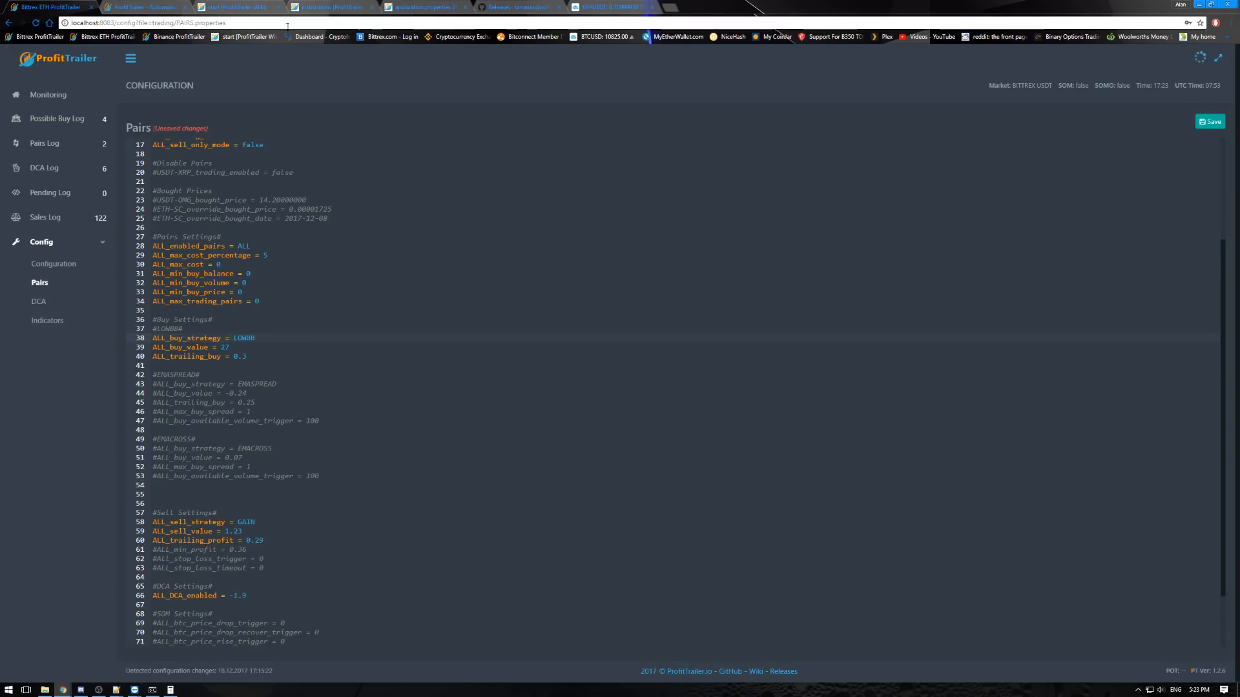
- Switch to the XRPUSDT chart in TradingView, look up Bollinger Bands among the indicators and check the existing BB indicator's input settings
{"action": "left_click", "coordinate": [611, 9]}
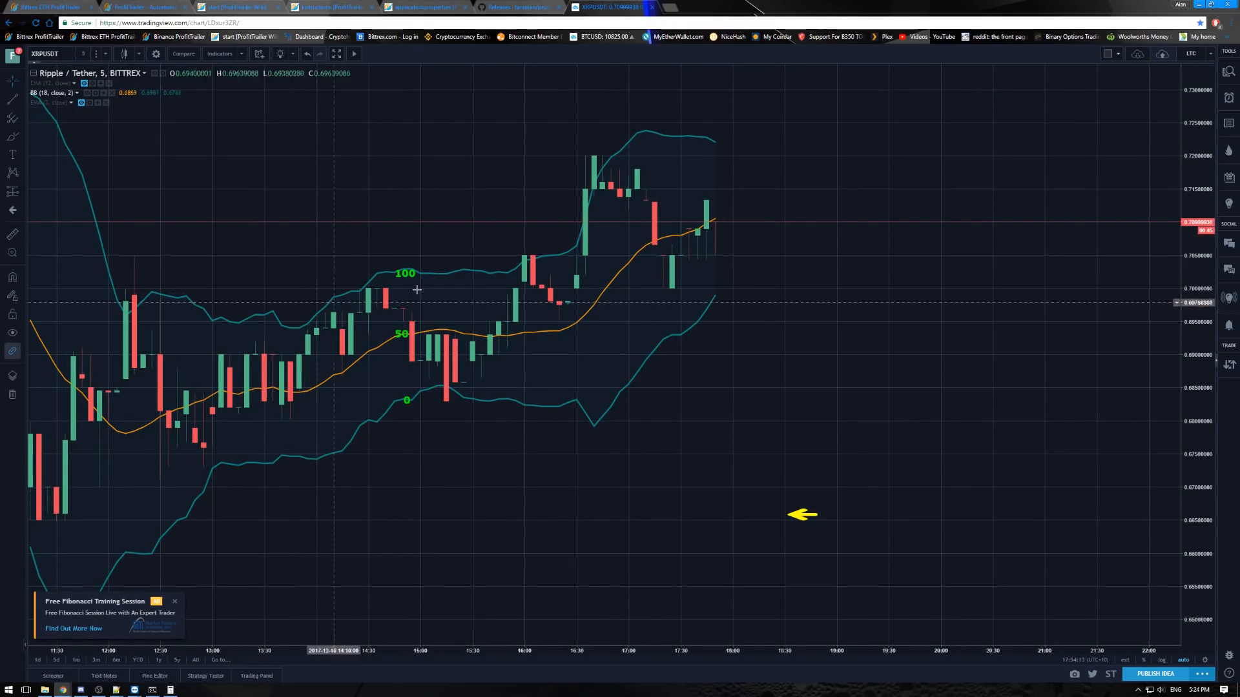
{"action": "left_click", "coordinate": [220, 54]}
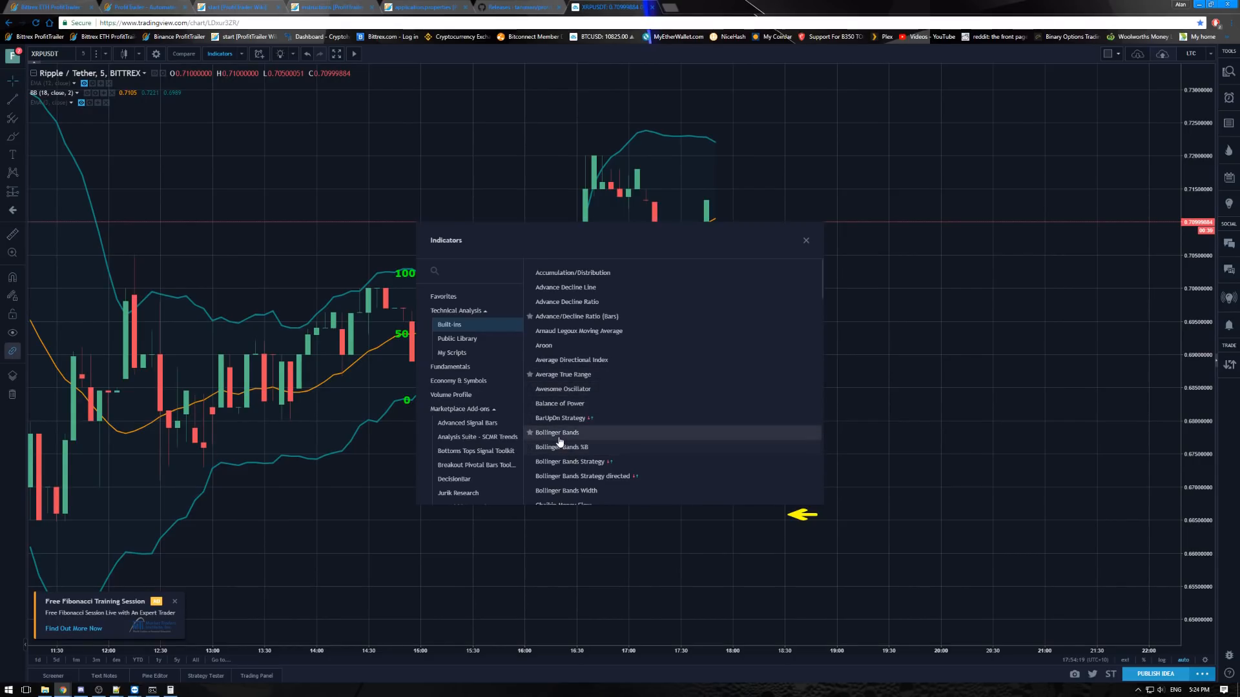
{"action": "left_click", "coordinate": [806, 241]}
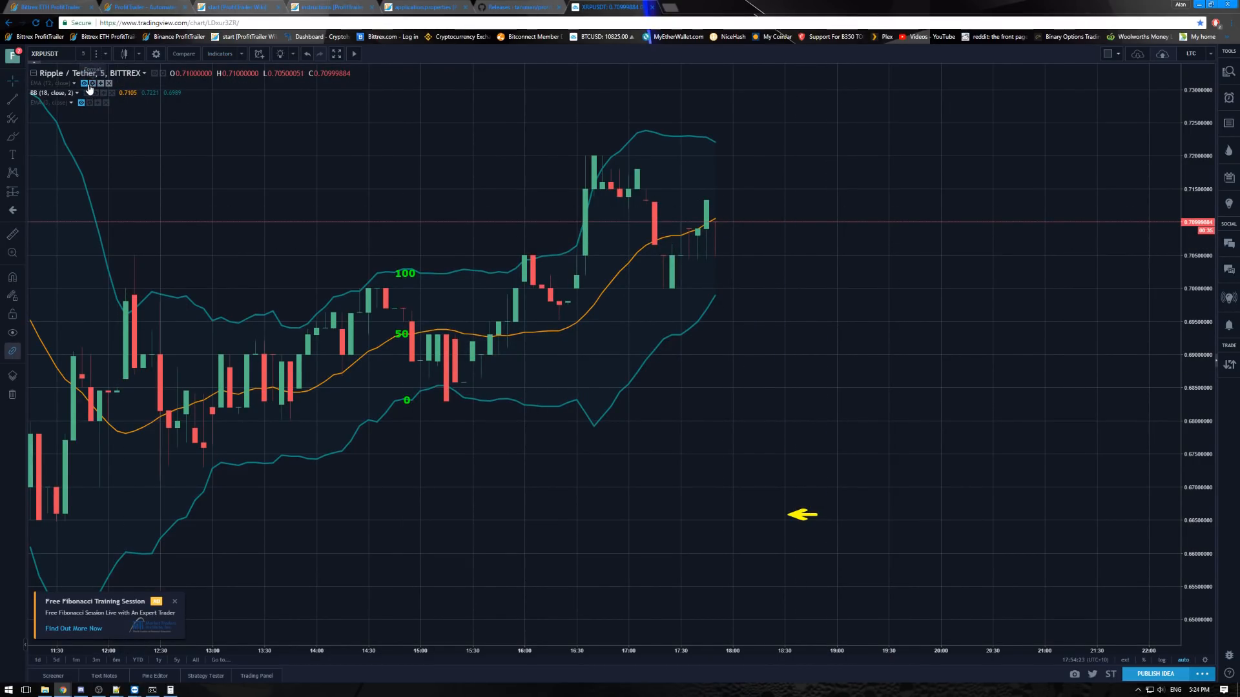
{"action": "left_click", "coordinate": [101, 103]}
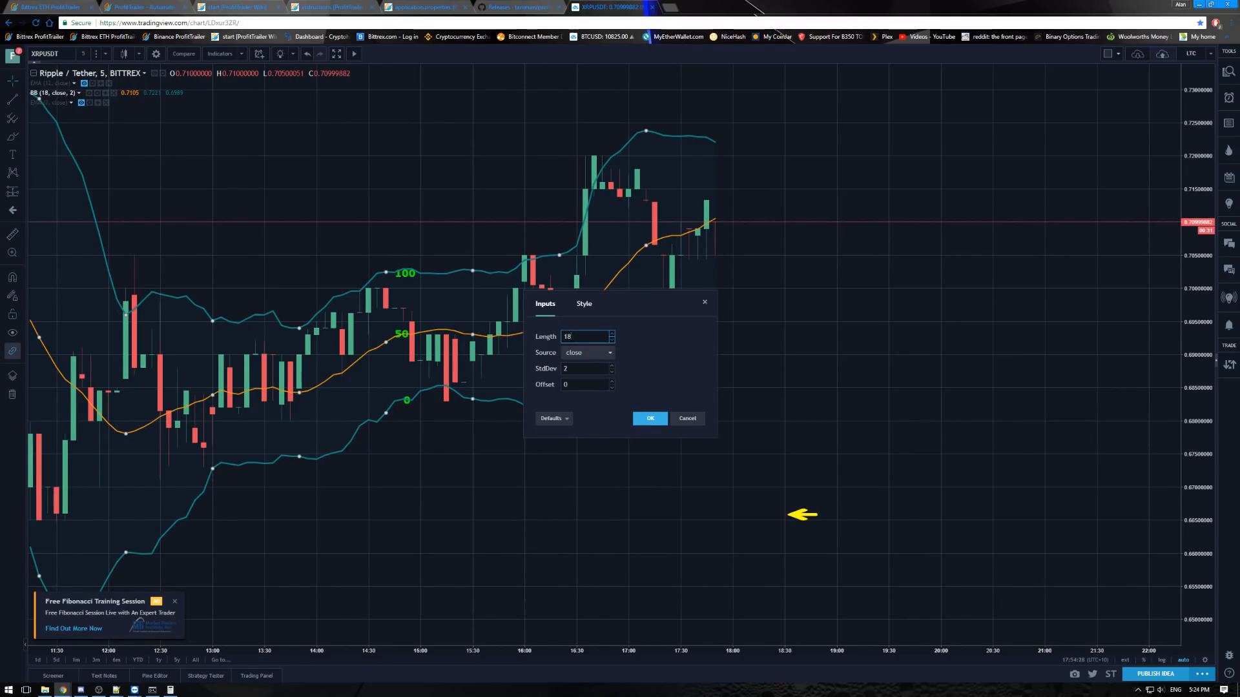
{"action": "left_click", "coordinate": [650, 420]}
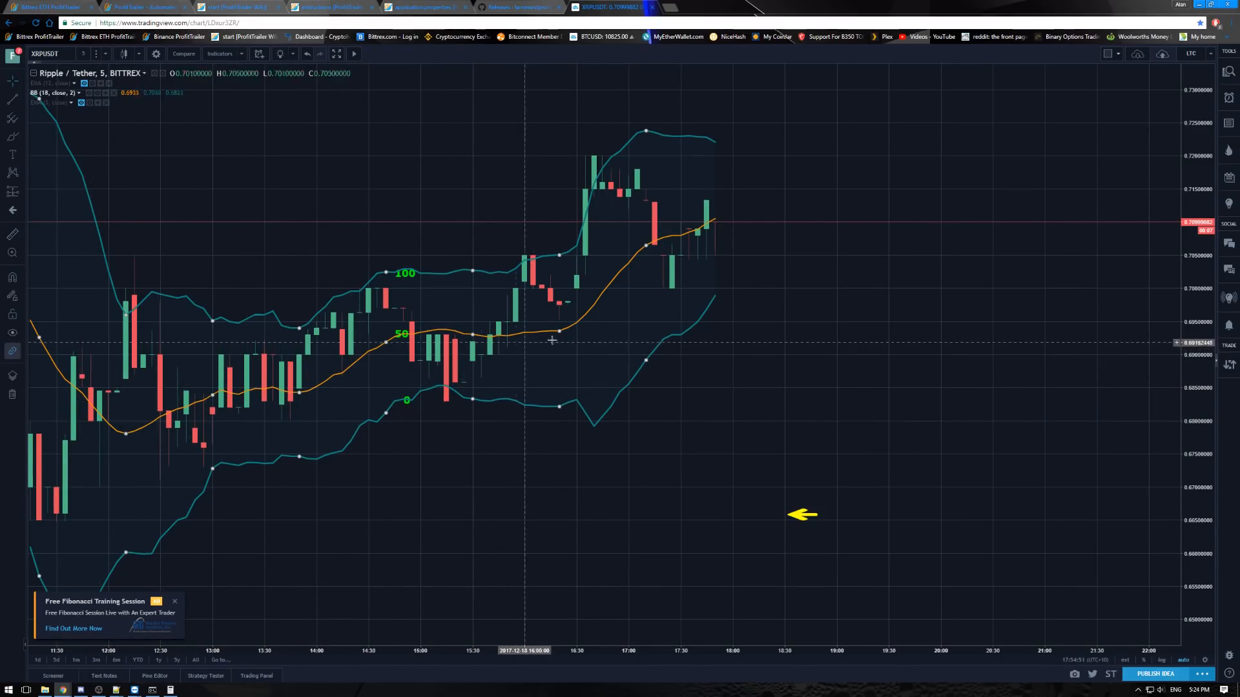
- Move the yellow arrow onto the candles between the 0 and 50 levels and shift it right to about 15:50
{"action": "scroll", "coordinate": [356, 451], "scroll_direction": "down", "scroll_amount": 3}
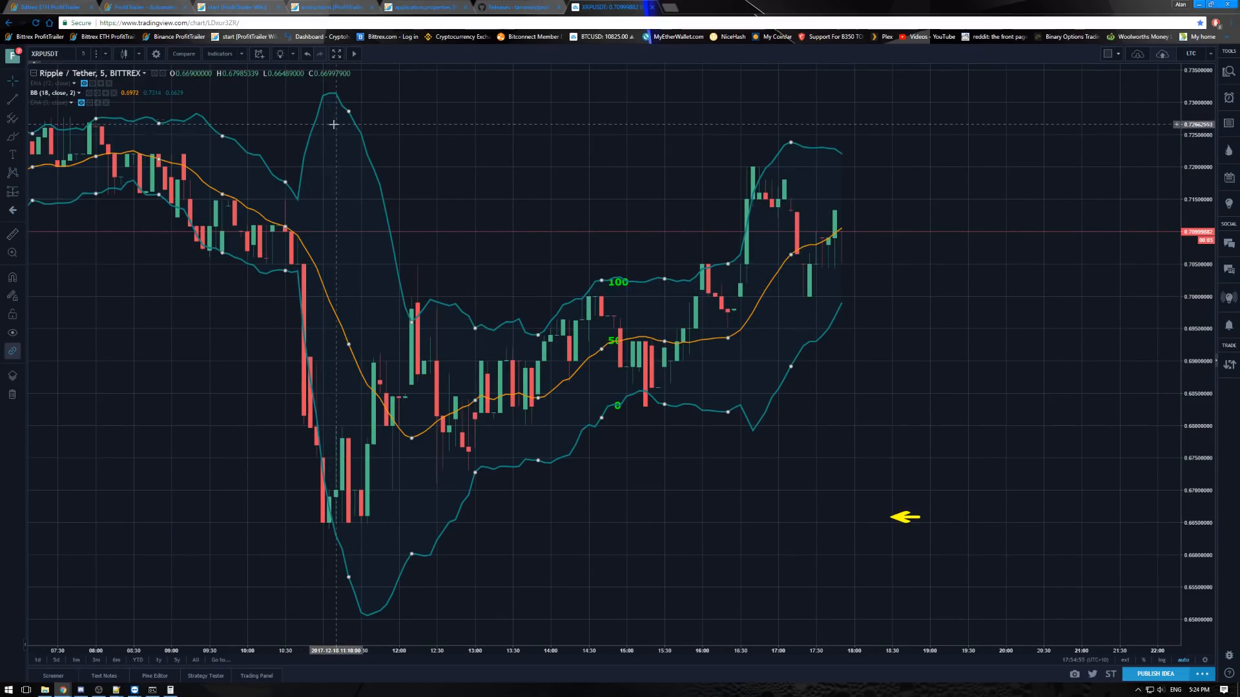
{"action": "scroll", "coordinate": [703, 439], "scroll_direction": "up", "scroll_amount": 2}
{"action": "scroll", "coordinate": [702, 439], "scroll_direction": "up", "scroll_amount": 2}
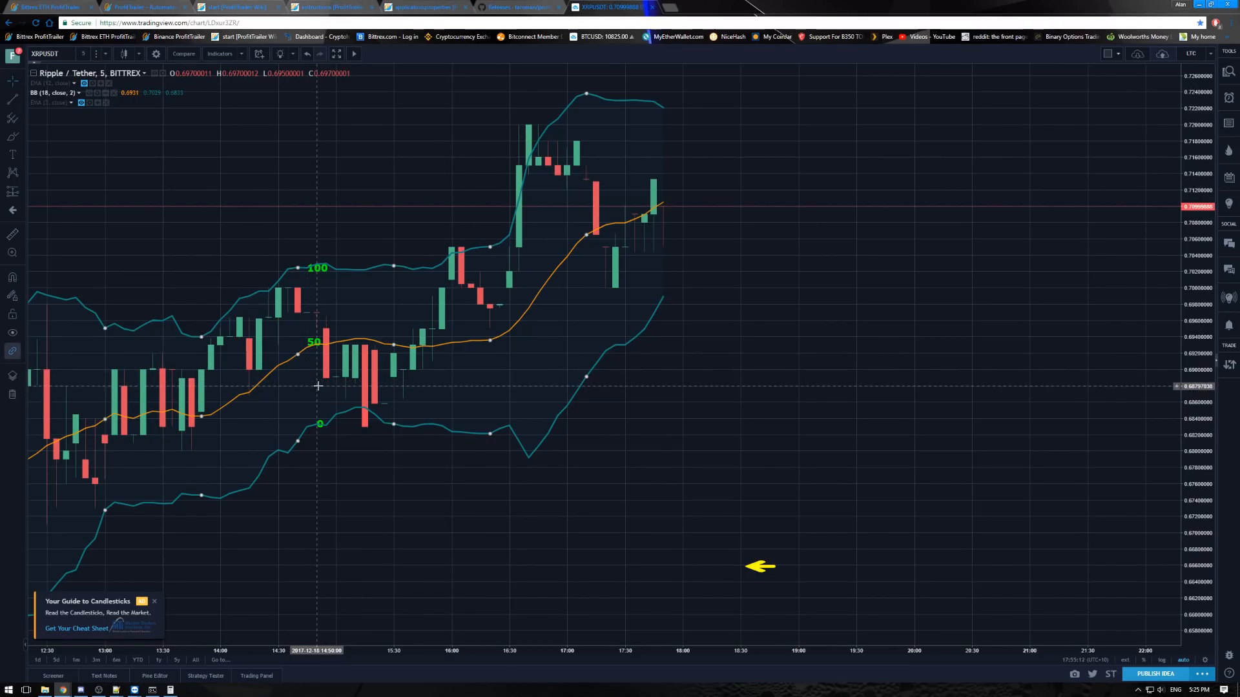
{"action": "left_click_drag", "start_coordinate": [762, 566], "coordinate": [344, 374]}
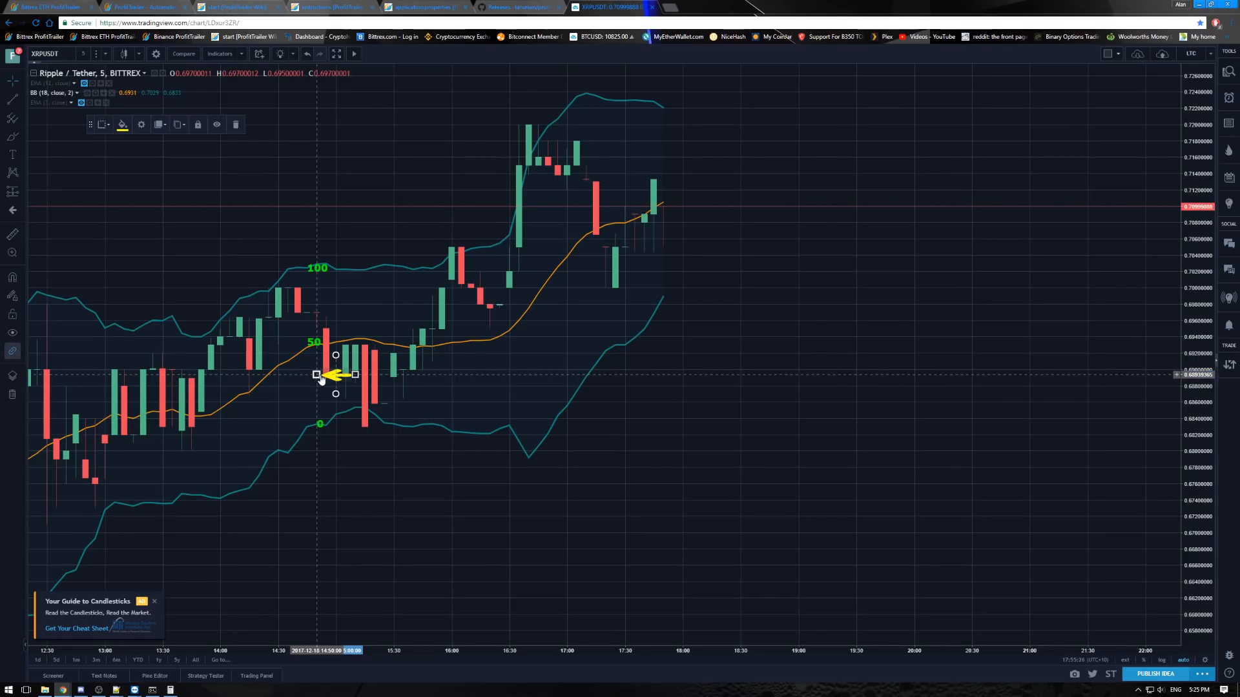
{"action": "left_click_drag", "start_coordinate": [334, 380], "coordinate": [434, 374]}
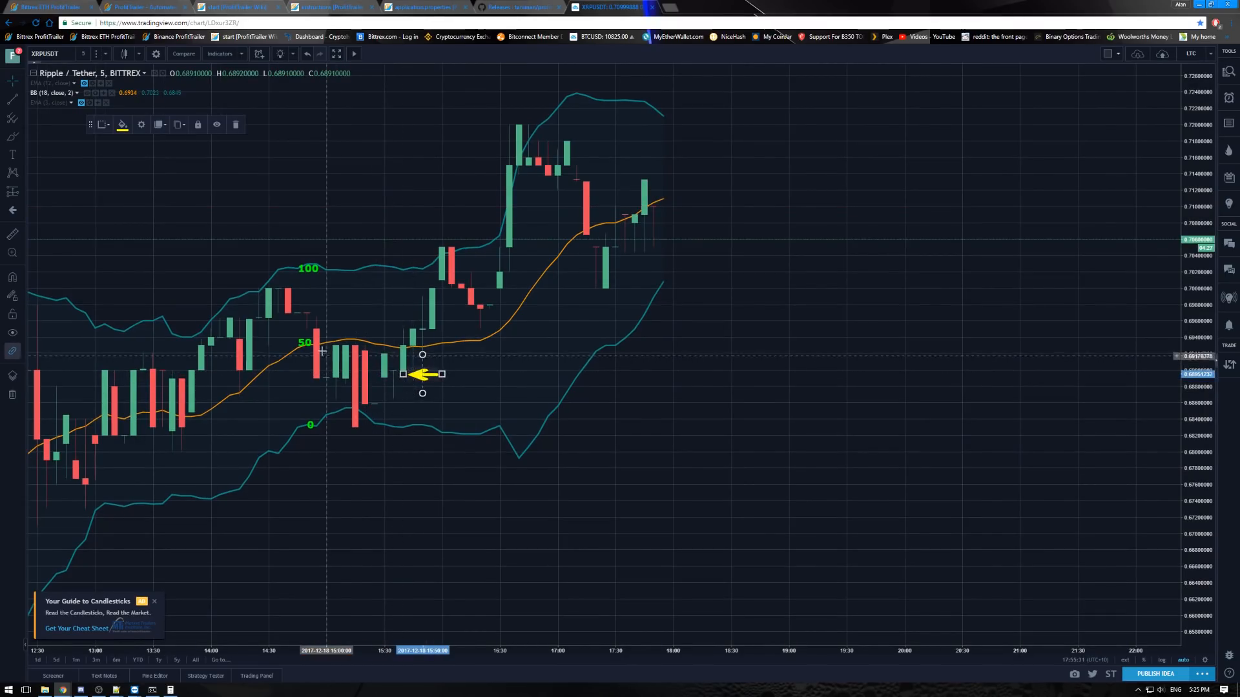
- Move the 50, 0 and 100 labels to about 15:15 on the Bollinger Bands and place the yellow arrow beside that candle
{"action": "left_click_drag", "start_coordinate": [309, 342], "coordinate": [357, 340]}
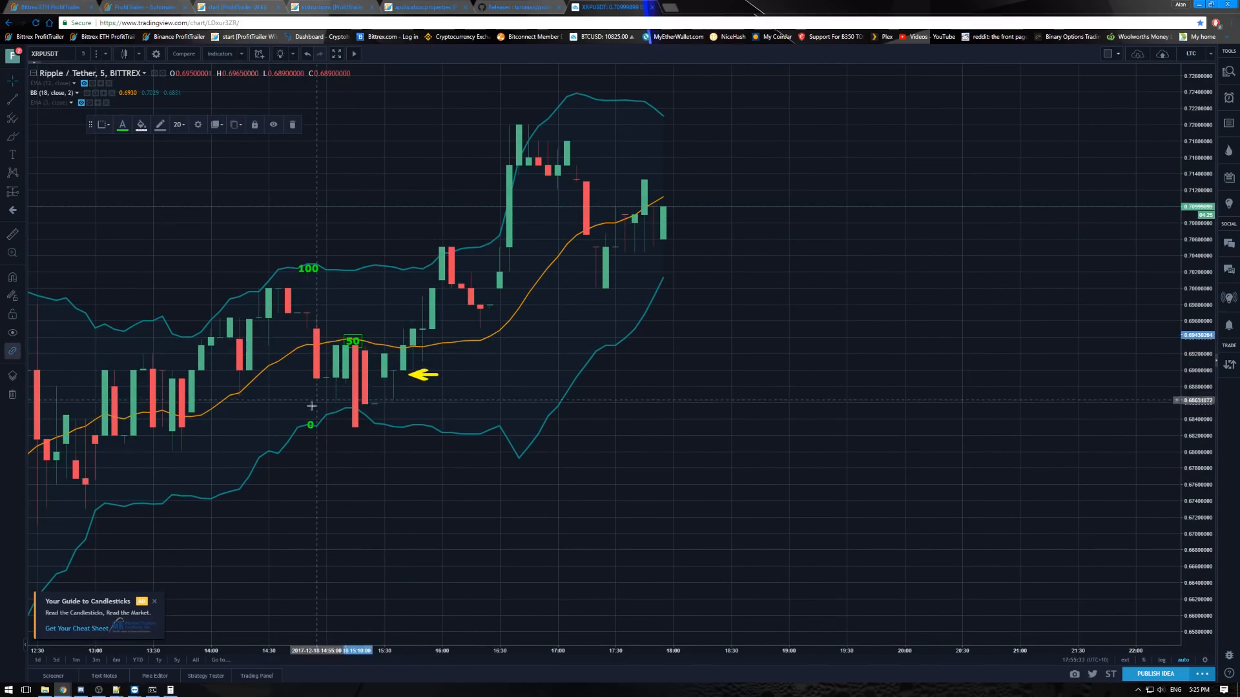
{"action": "left_click_drag", "start_coordinate": [311, 426], "coordinate": [349, 409]}
{"action": "left_click_drag", "start_coordinate": [308, 270], "coordinate": [352, 271]}
{"action": "left_click_drag", "start_coordinate": [420, 375], "coordinate": [372, 375]}
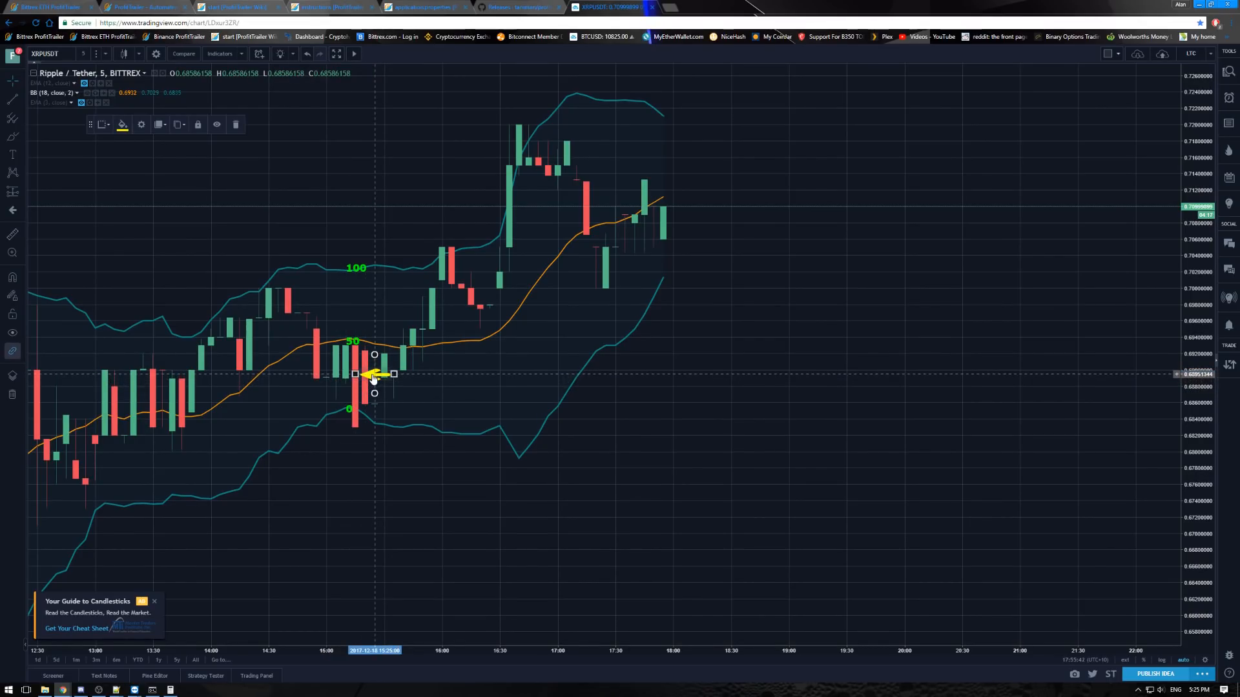
{"action": "left_click_drag", "start_coordinate": [358, 372], "coordinate": [357, 378]}
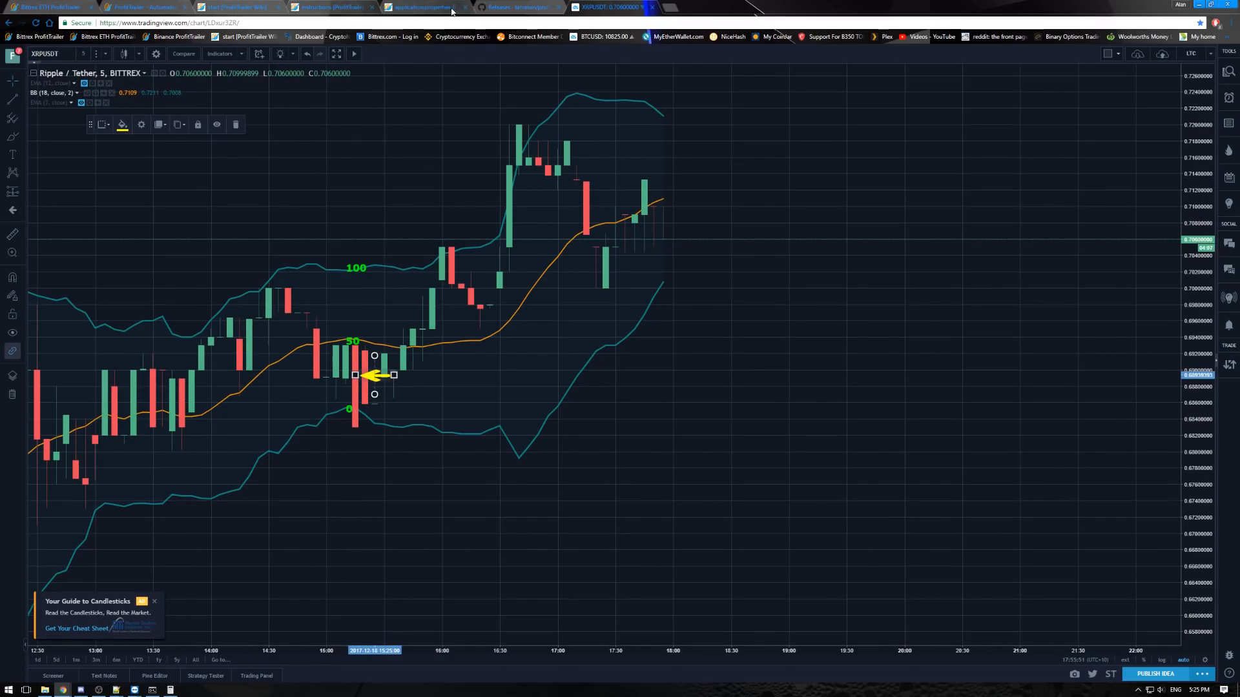
- Check ALL_trailing_buy in the ProfitTrailer Pairs settings, return to the XRPUSDT chart and move the yellow arrow right to 16:00
{"action": "left_click", "coordinate": [49, 7]}
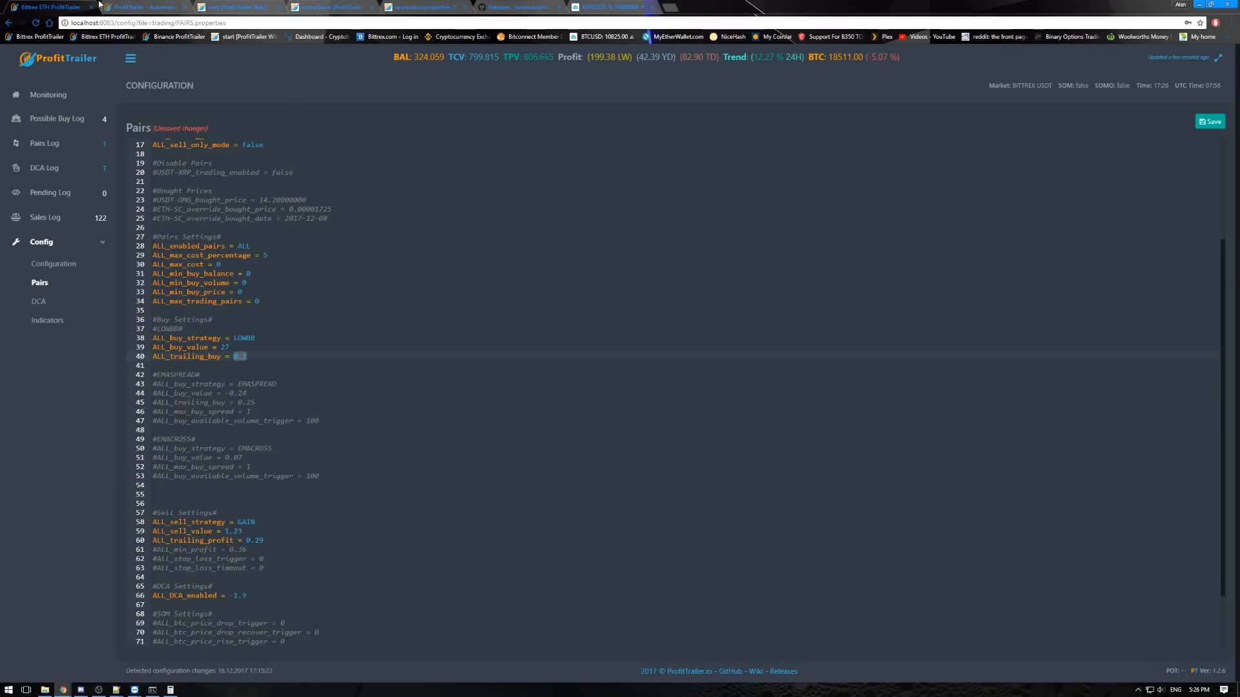
{"action": "left_click", "coordinate": [607, 7]}
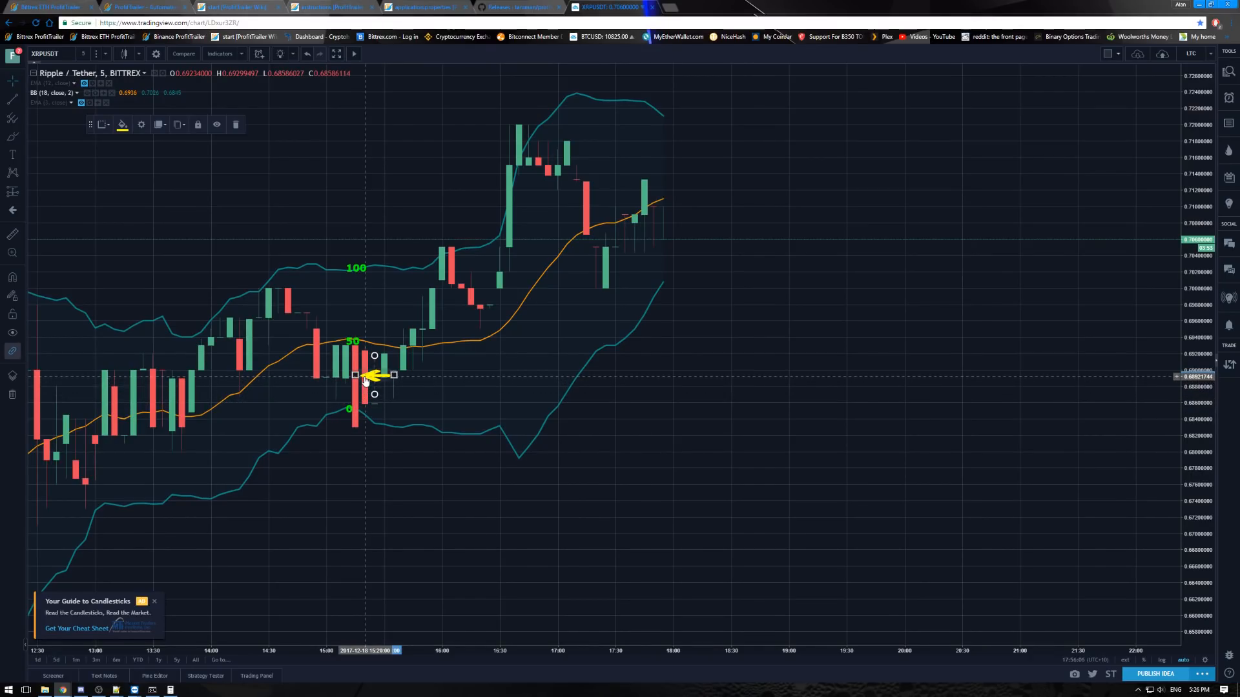
{"action": "left_click_drag", "start_coordinate": [376, 382], "coordinate": [444, 387]}
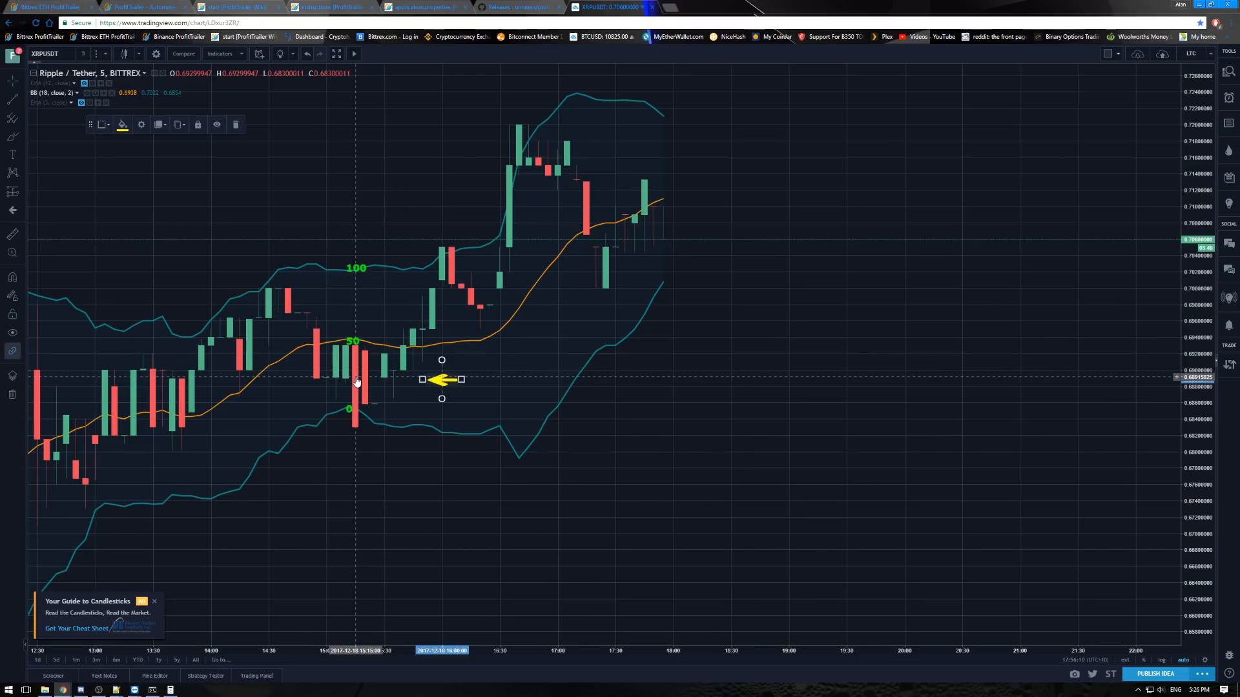
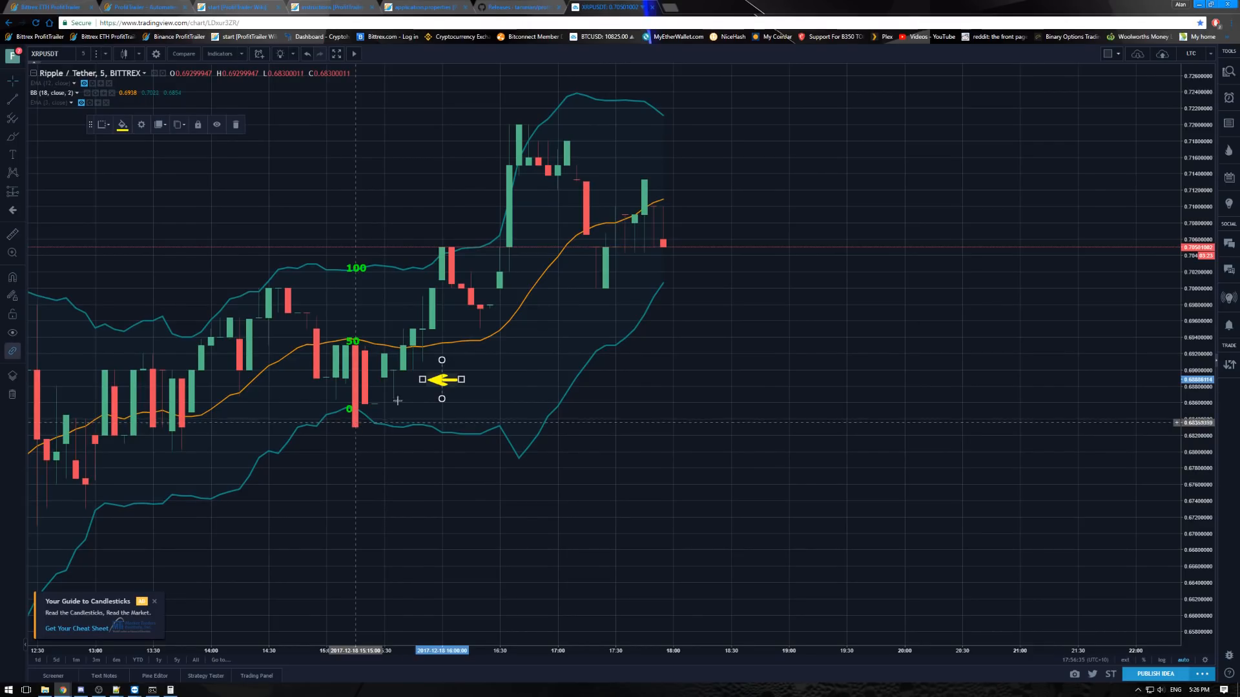
- Move the yellow arrow to about 15:25 beside the 0 label, and examine the EMASPREAD and EMACROSS blocks in ProfitTrailer's Pairs settings
{"action": "left_click_drag", "start_coordinate": [444, 381], "coordinate": [371, 425]}
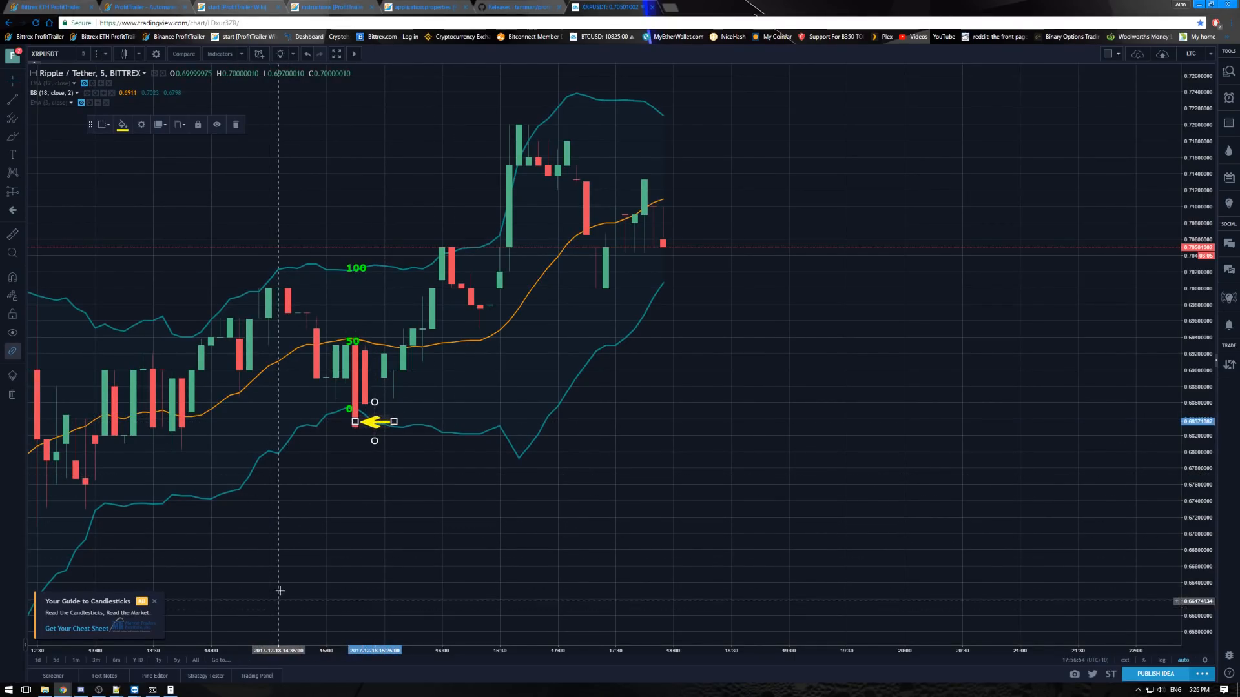
{"action": "left_click", "coordinate": [50, 9]}
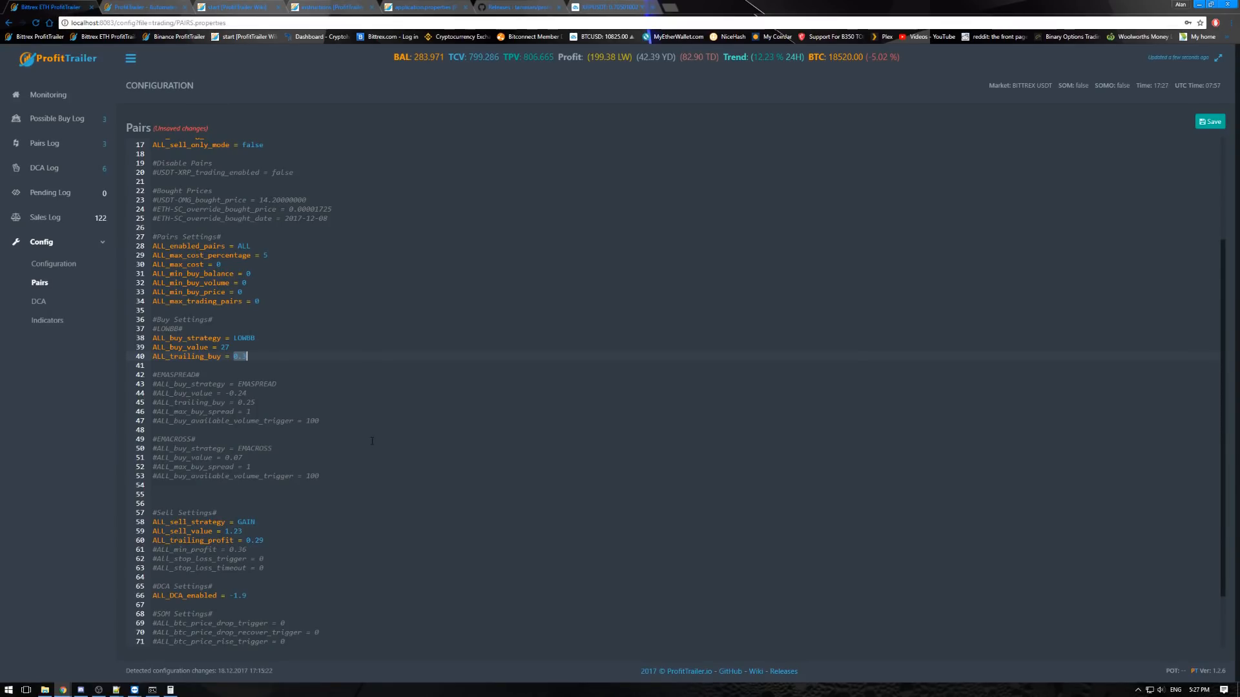
{"action": "scroll", "coordinate": [371, 437], "scroll_direction": "down", "scroll_amount": 2}
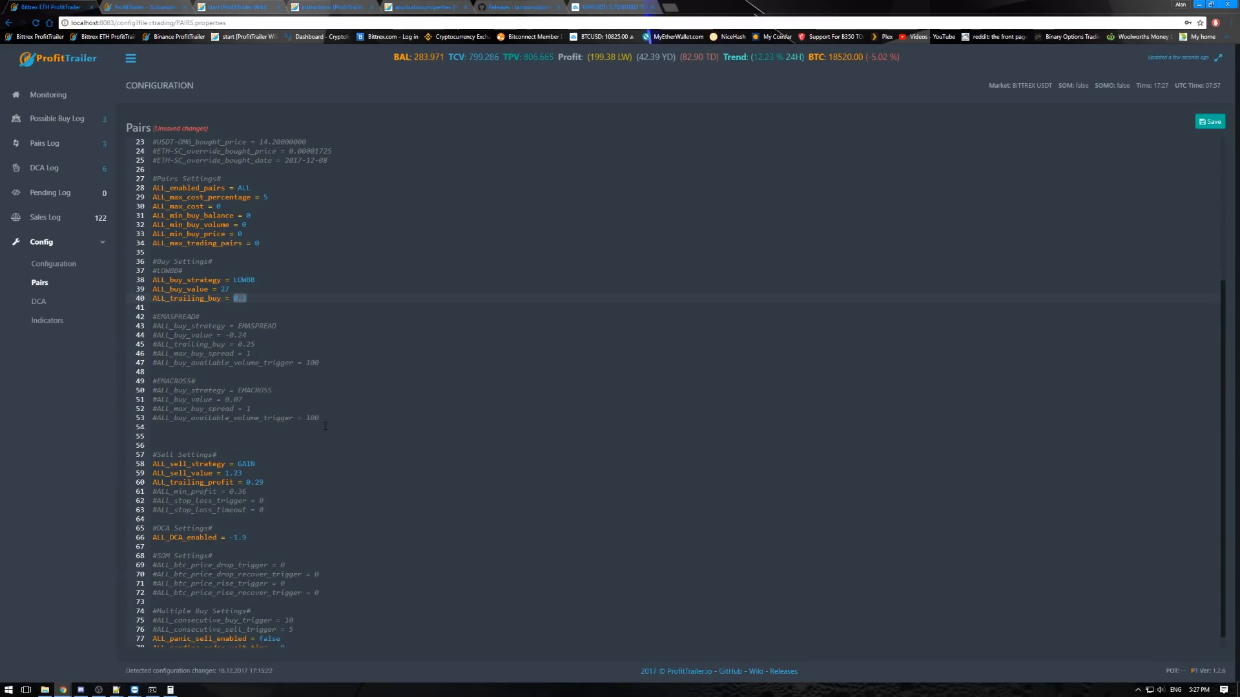
{"action": "left_click_drag", "start_coordinate": [319, 418], "coordinate": [105, 324]}
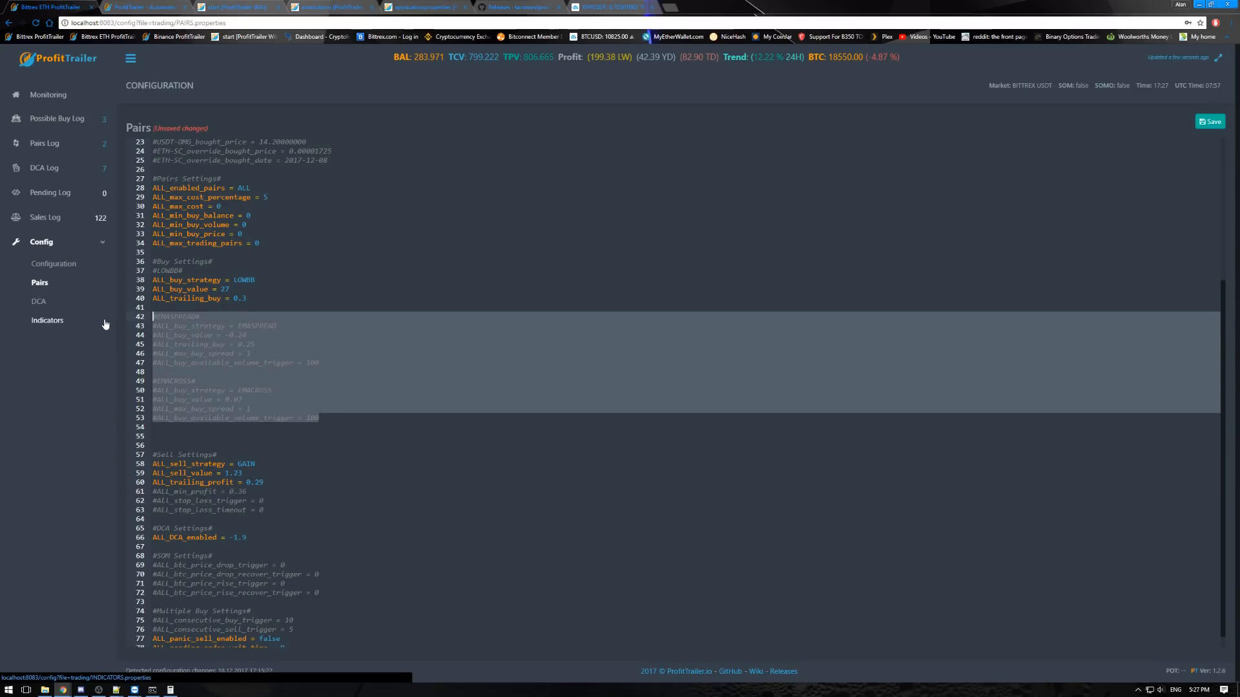
{"action": "left_click", "coordinate": [333, 365]}
{"action": "left_click_drag", "start_coordinate": [325, 419], "coordinate": [152, 309]}
{"action": "left_click", "coordinate": [294, 336]}
{"action": "scroll", "coordinate": [335, 421], "scroll_direction": "down", "scroll_amount": 1}
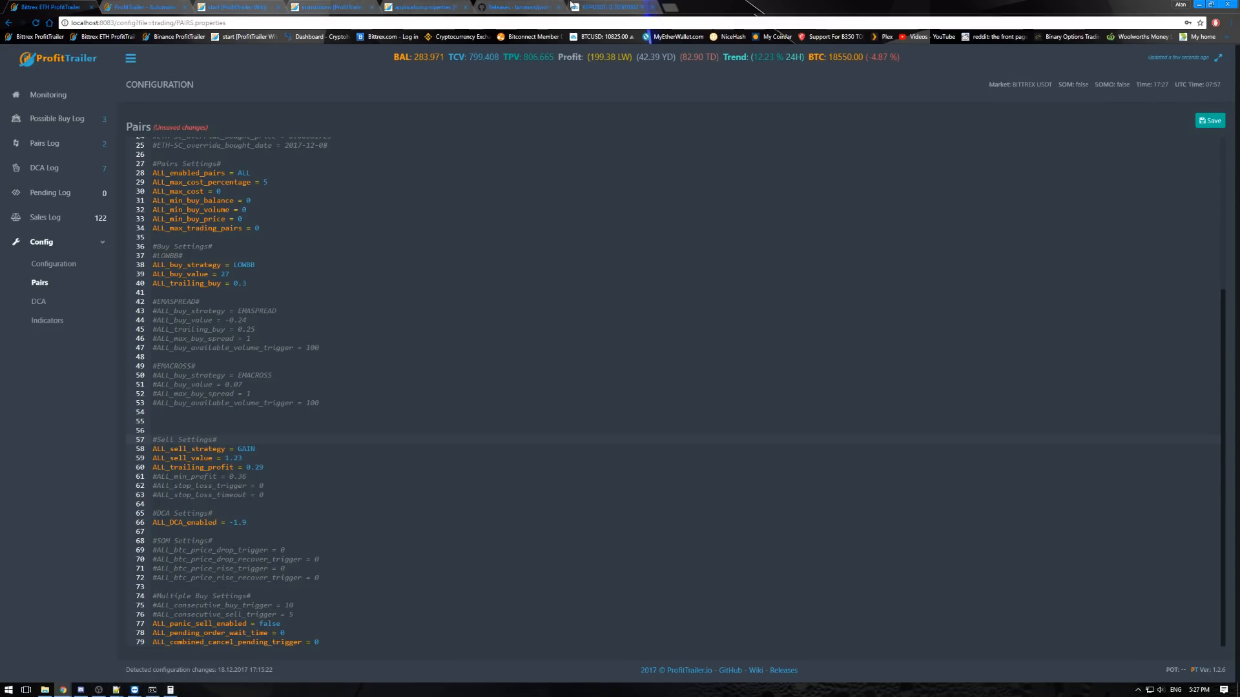
- Examine ALL_sell_strategy, ALL_sell_value and ALL_trailing_profit under Sell Settings in the ProfitTrailer Pairs file
{"action": "left_click", "coordinate": [593, 8]}
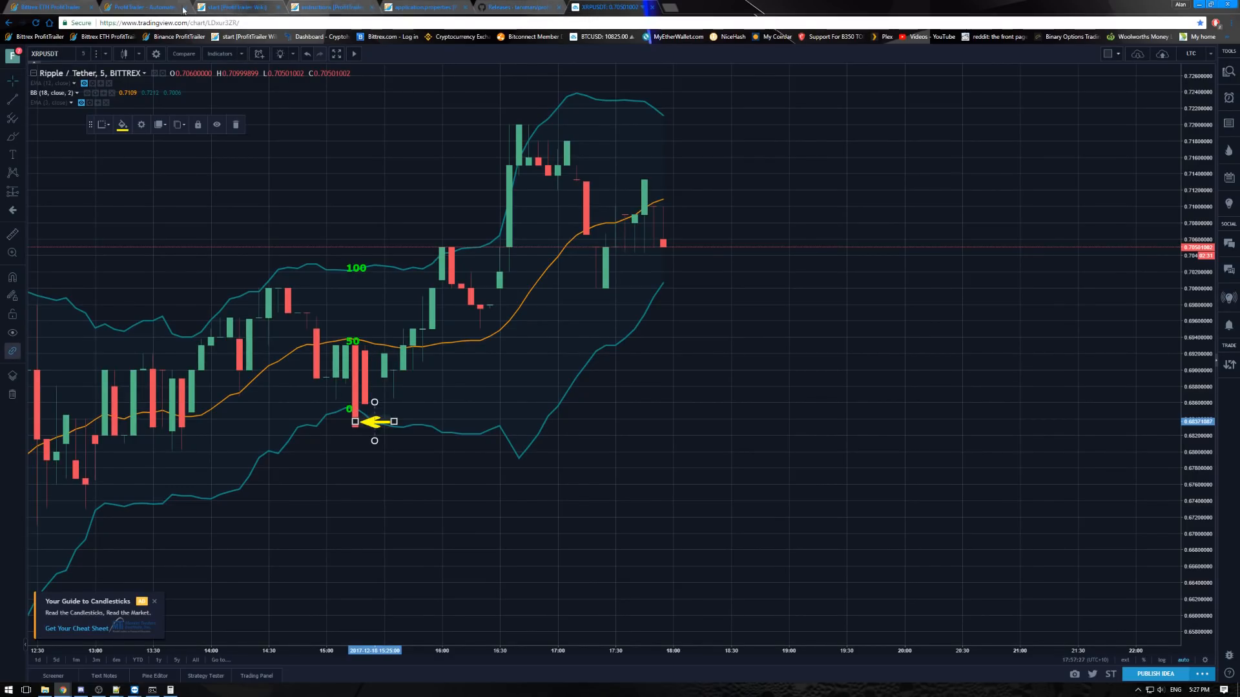
{"action": "left_click", "coordinate": [58, 8]}
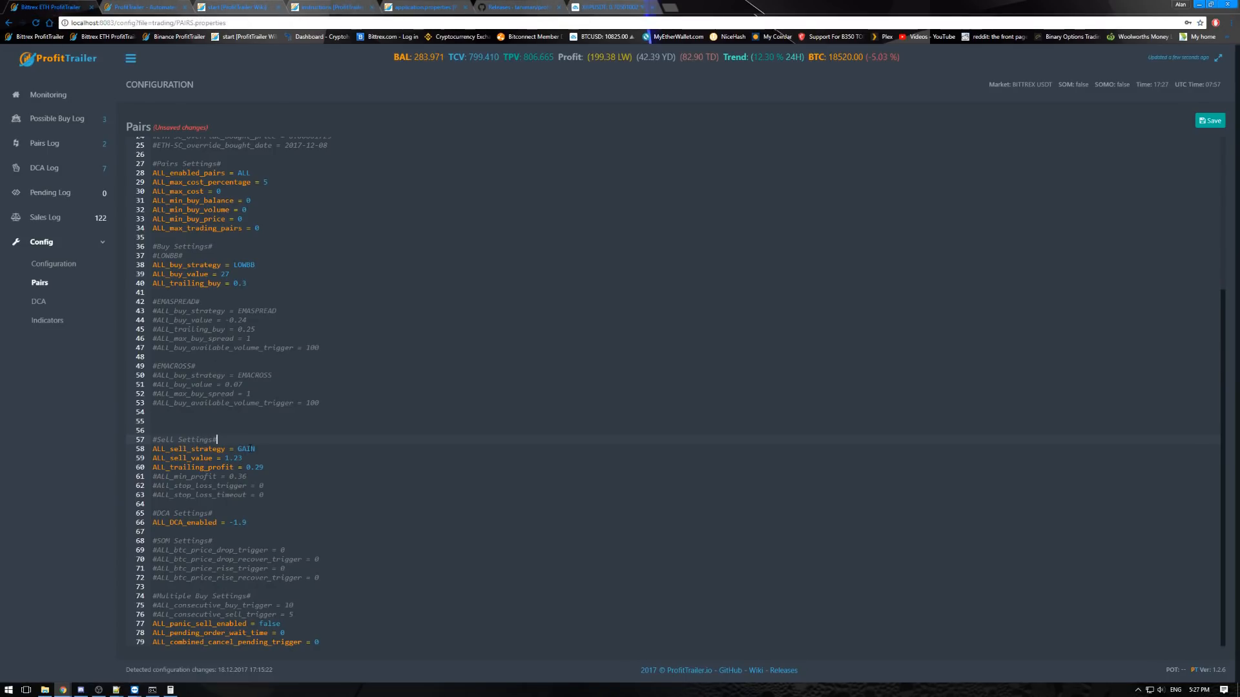
{"action": "left_click_drag", "start_coordinate": [257, 450], "coordinate": [152, 450]}
{"action": "left_click", "coordinate": [264, 465]}
{"action": "left_click_drag", "start_coordinate": [242, 459], "coordinate": [265, 468]}
- Switch to the XRPUSDT chart, hide the Bollinger Bands and delete the 0, 50 and 100 labels
{"action": "left_click", "coordinate": [610, 7]}
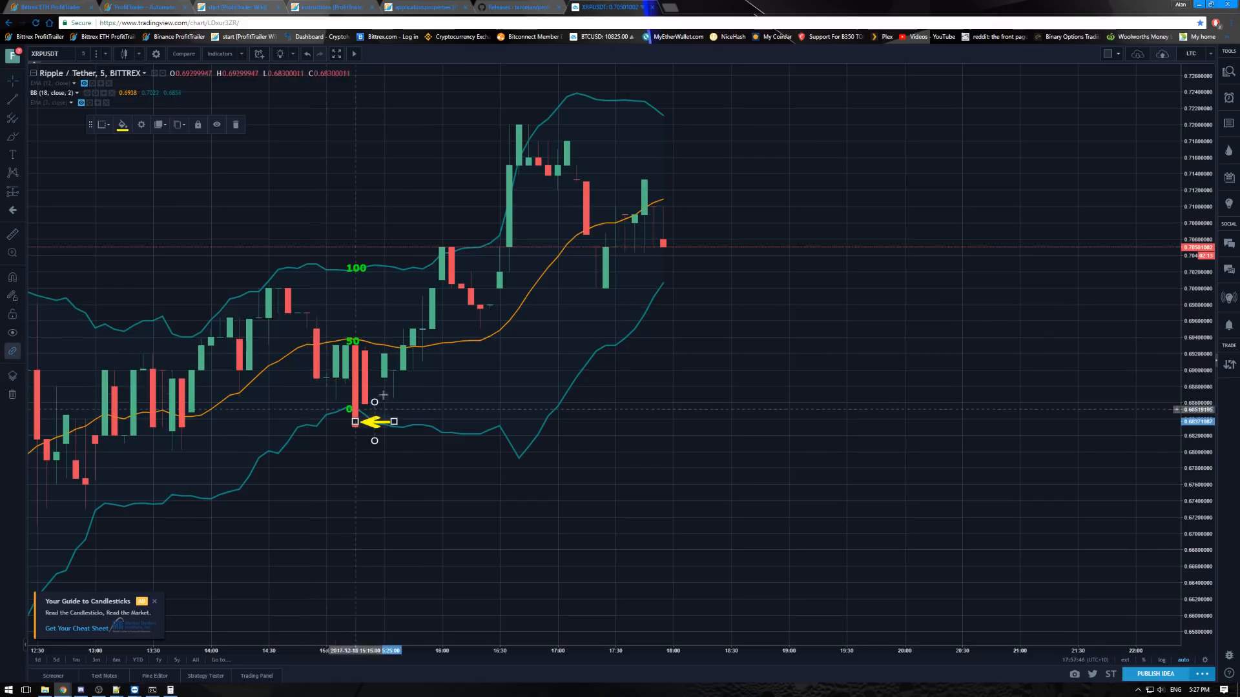
{"action": "left_click", "coordinate": [95, 94]}
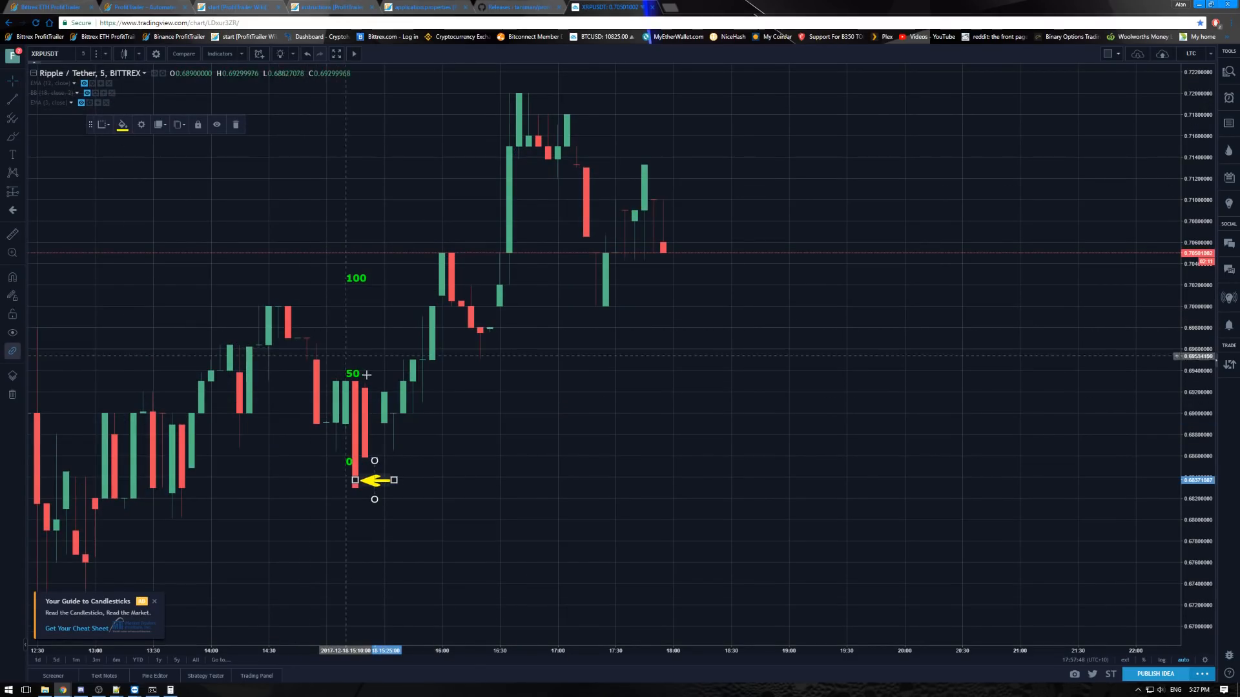
{"action": "left_click", "coordinate": [353, 471]}
{"action": "left_click", "coordinate": [352, 373]}
{"action": "key", "text": "Delete"}
{"action": "left_click", "coordinate": [356, 283]}
{"action": "key", "text": "Delete"}
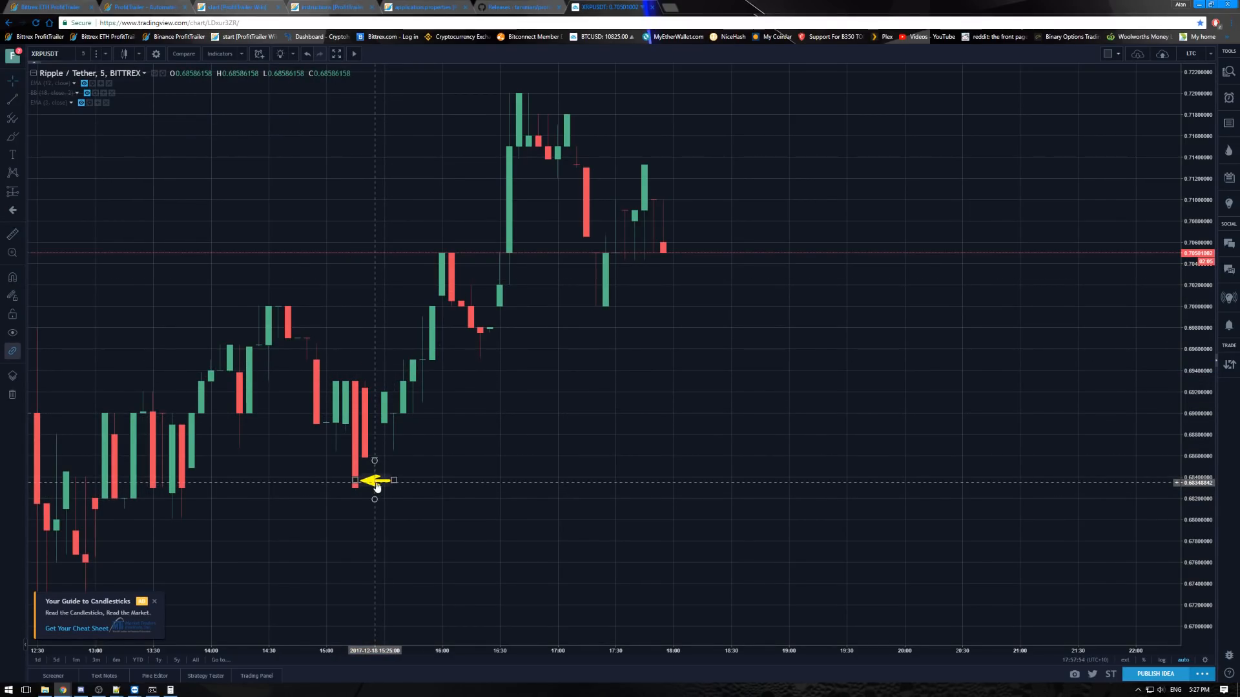
- Move the yellow arrow right to about 15:40 and measure the price rise from the 15:15 candle's lower end to the 15:40 candle
{"action": "left_click_drag", "start_coordinate": [378, 485], "coordinate": [402, 482]}
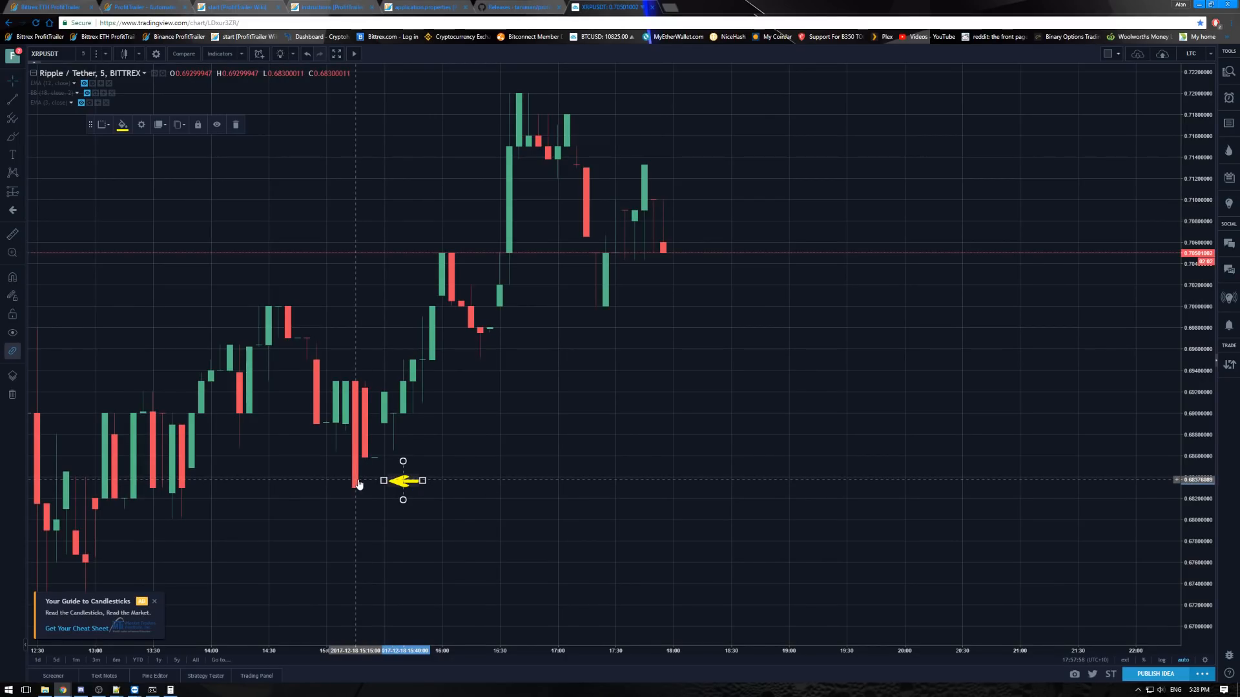
{"action": "left_click", "coordinate": [359, 485], "text": "shift"}
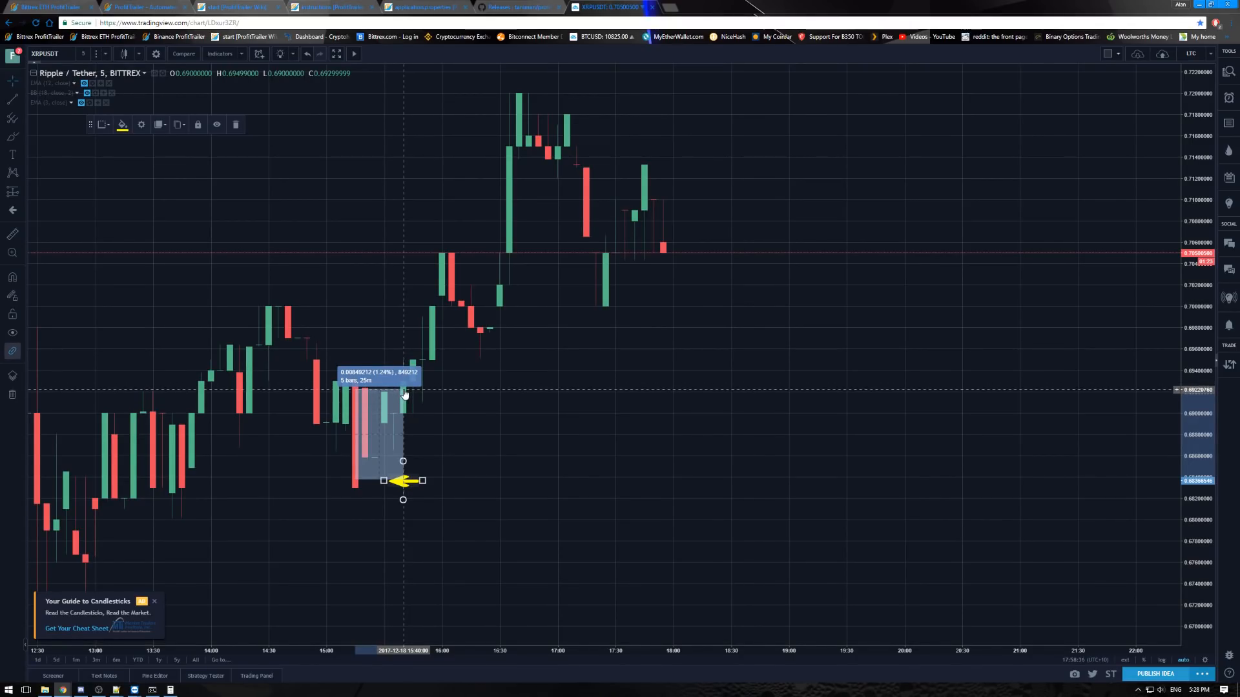
{"action": "left_click", "coordinate": [406, 395]}
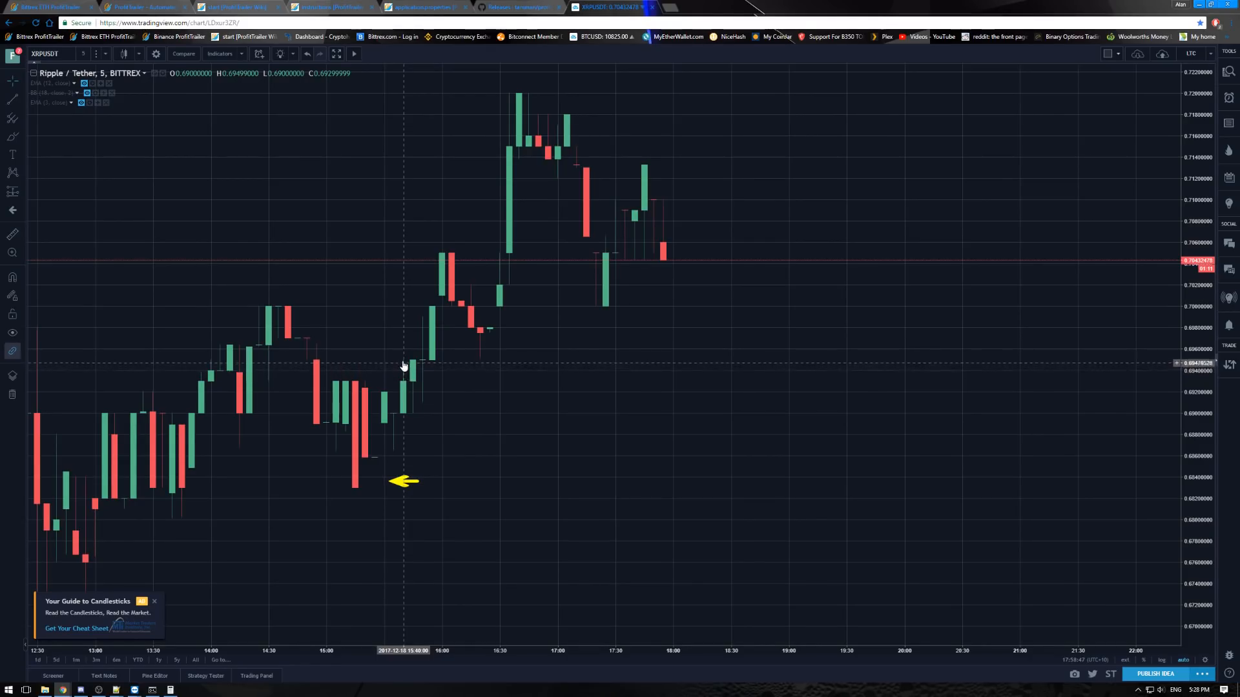
- Measure a small pullback at 15:40 and the price change from the 15:15 candle's lower end up to that level
{"action": "left_click", "coordinate": [404, 360], "text": "shift"}
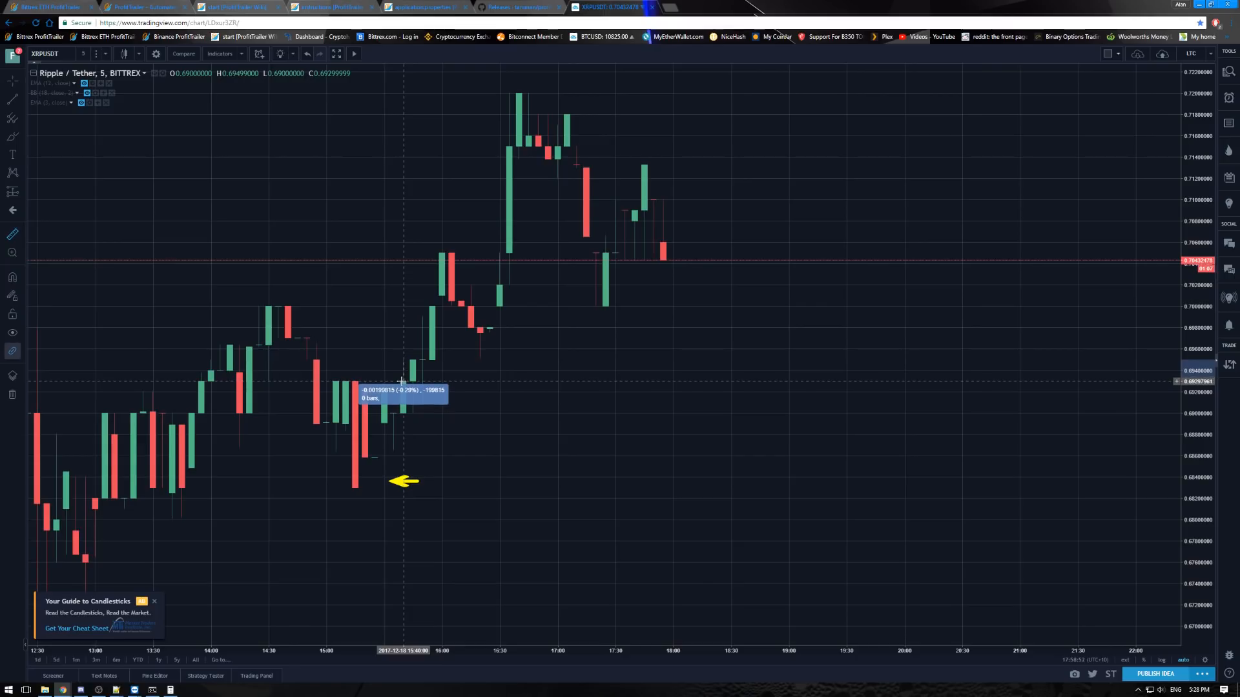
{"action": "left_click", "coordinate": [401, 382]}
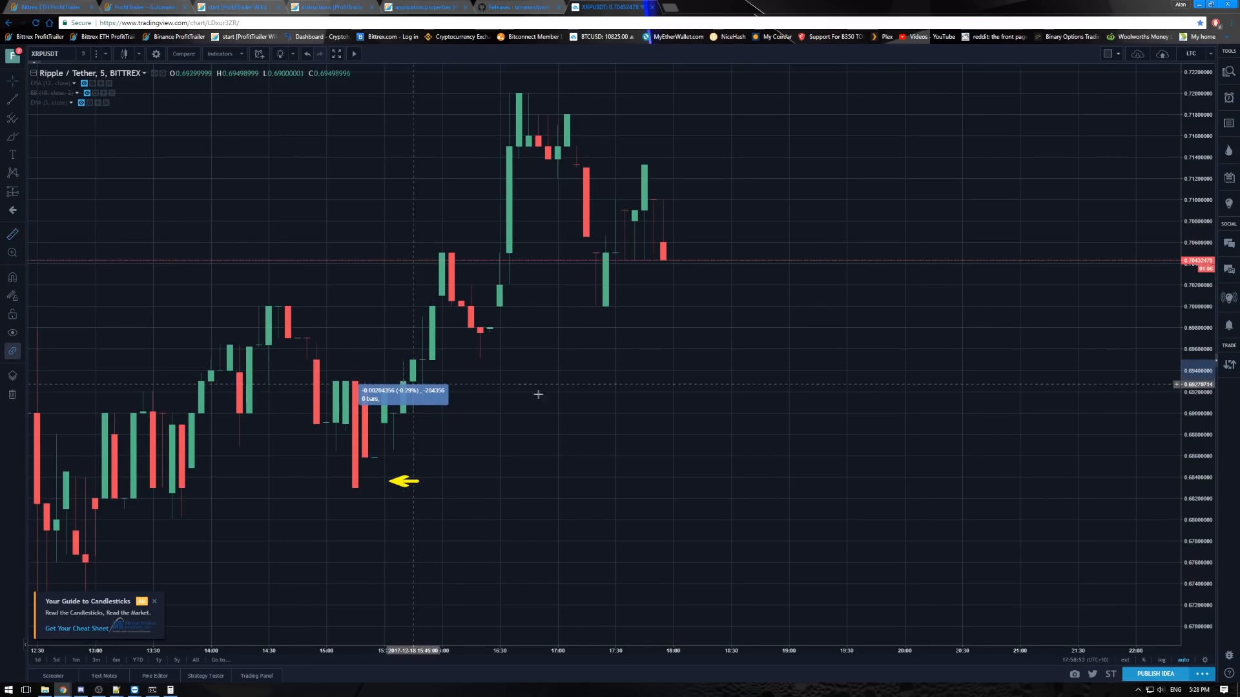
{"action": "left_click", "coordinate": [456, 390]}
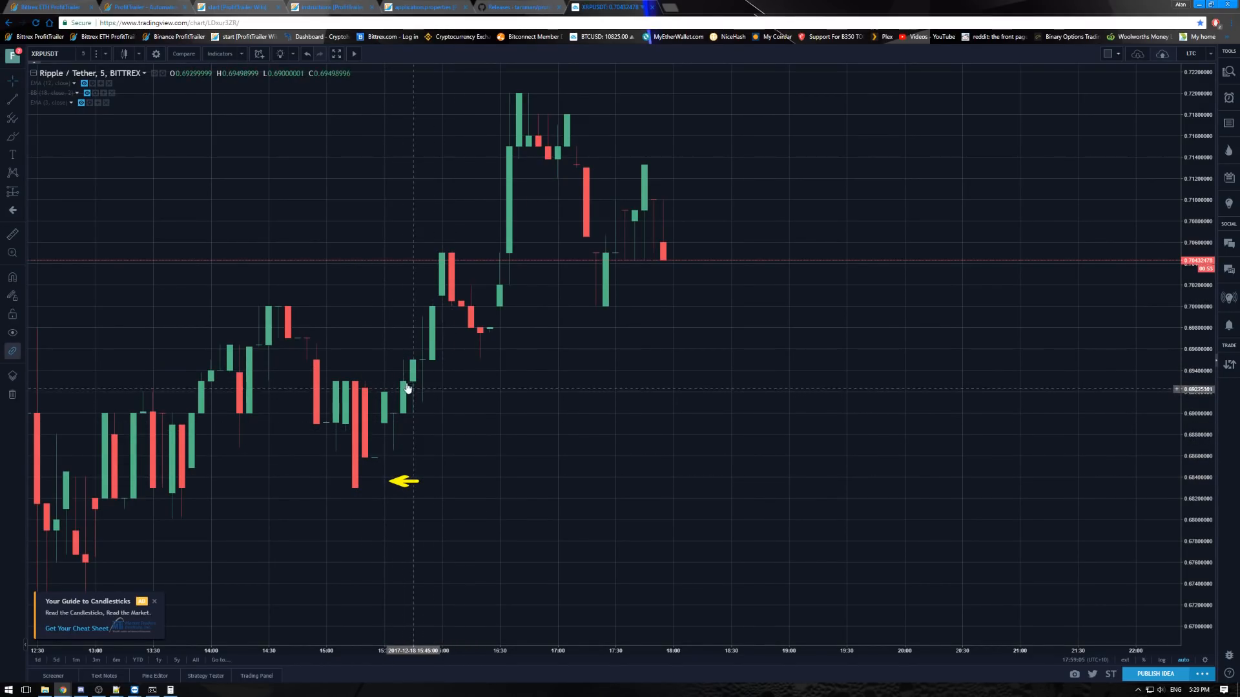
{"action": "left_click", "coordinate": [357, 483], "text": "shift"}
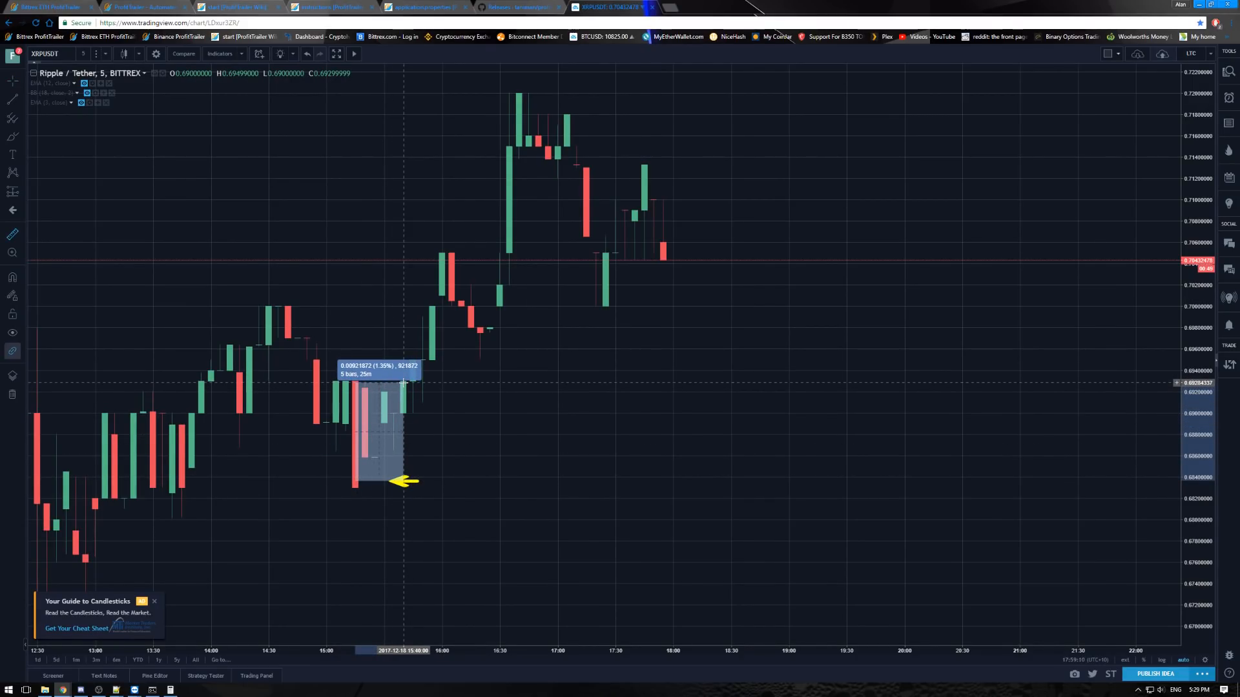
{"action": "left_click", "coordinate": [403, 383]}
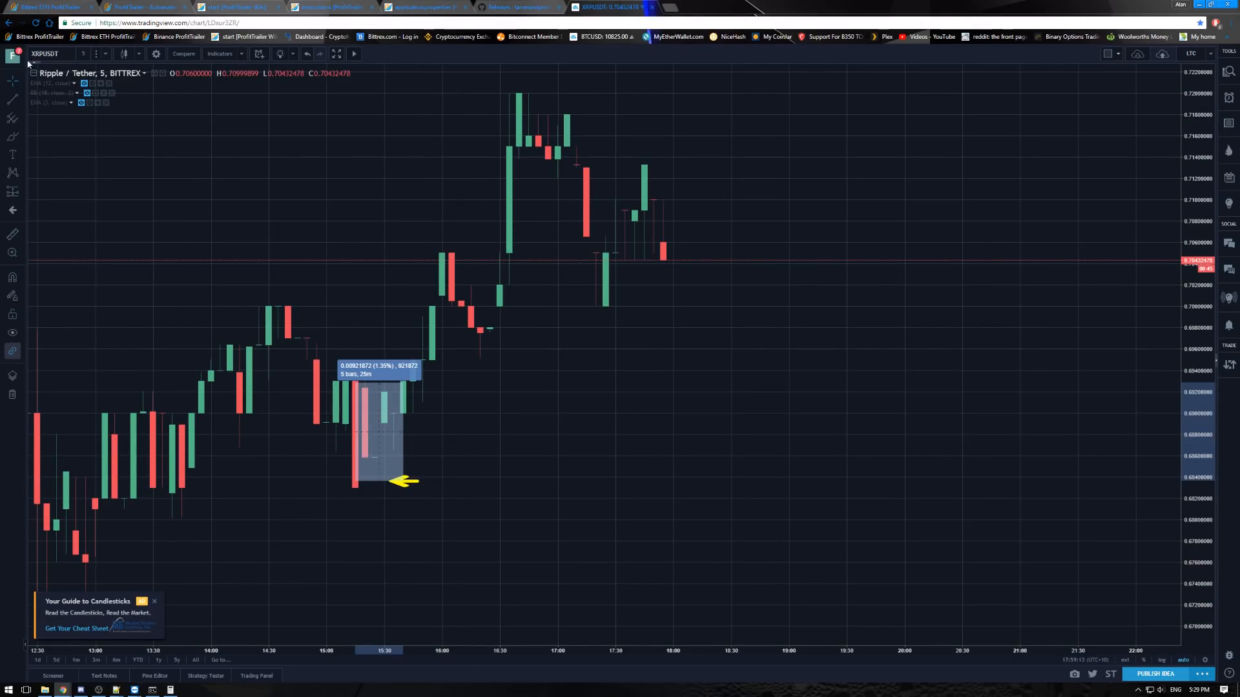
- Return to the ProfitTrailer Pairs settings and examine ALL_sell_value and the ALL_DCA_enabled line under DCA Settings
{"action": "left_click", "coordinate": [84, 5]}
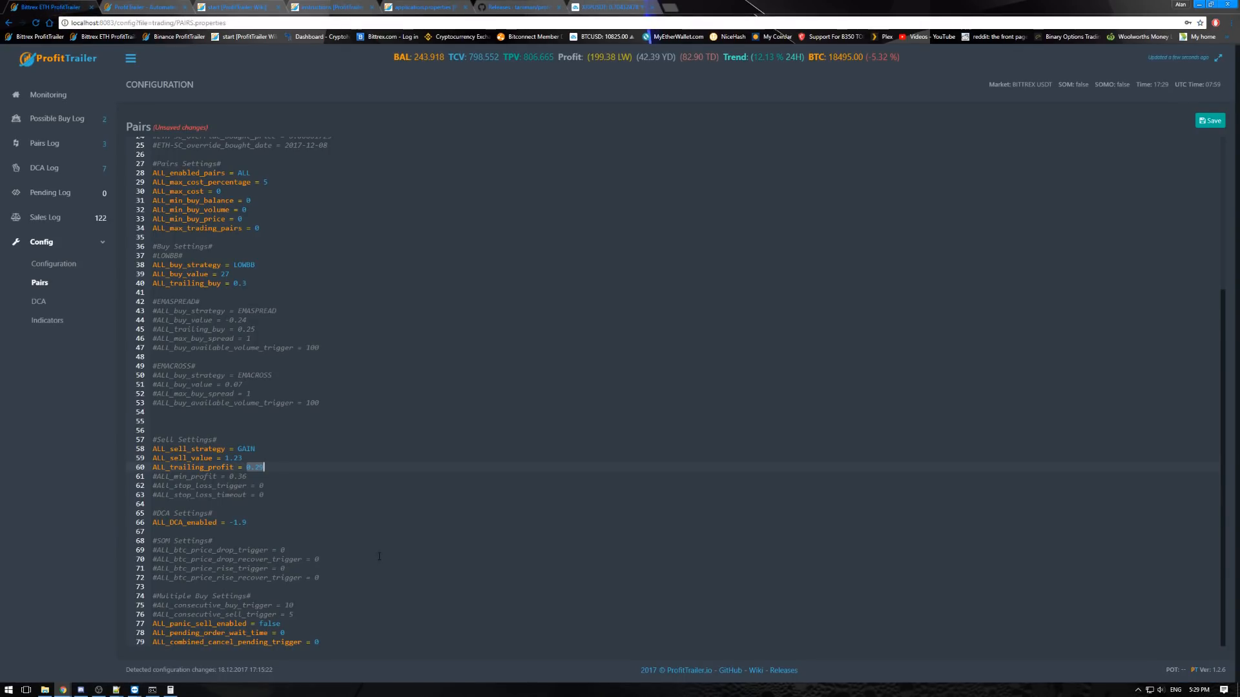
{"action": "left_click", "coordinate": [262, 495]}
{"action": "double_click", "coordinate": [237, 458]}
{"action": "left_click", "coordinate": [272, 523]}
{"action": "left_click_drag", "start_coordinate": [263, 522], "coordinate": [129, 514]}
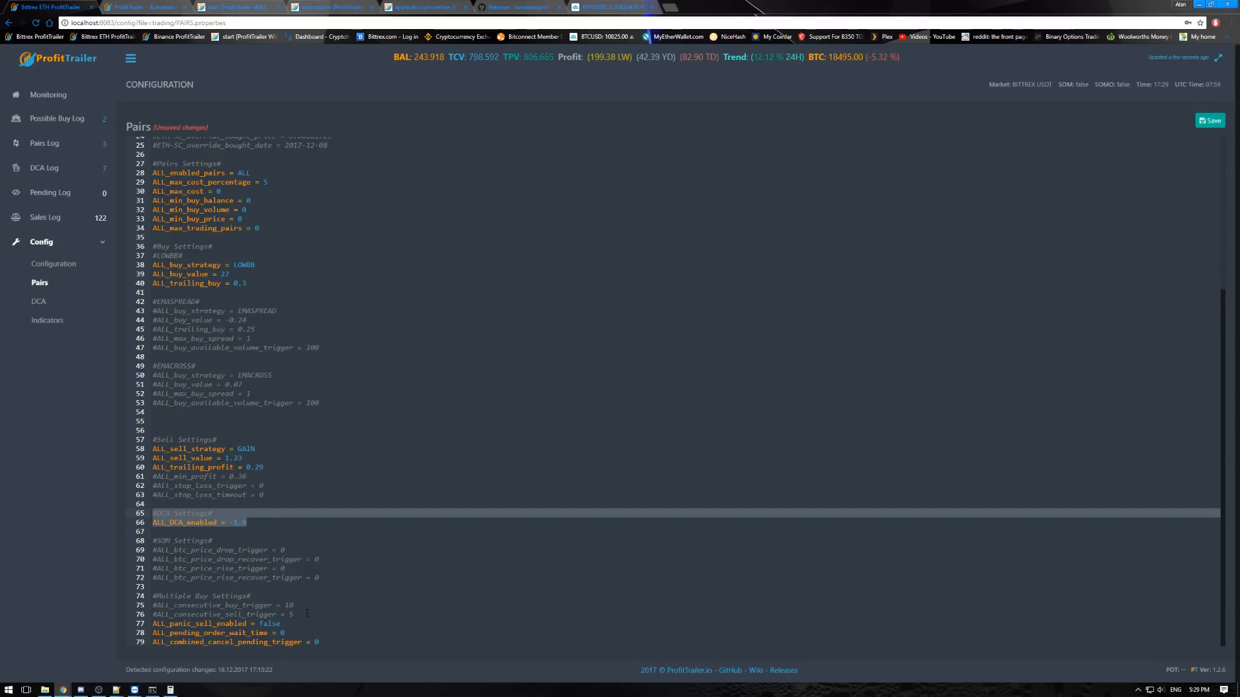
{"action": "left_click", "coordinate": [217, 541]}
- Examine the commented-out ALL_min_profit, ALL_stop_loss_trigger and ALL_stop_loss_timeout lines in the Sell Settings
{"action": "left_click_drag", "start_coordinate": [272, 495], "coordinate": [143, 478]}
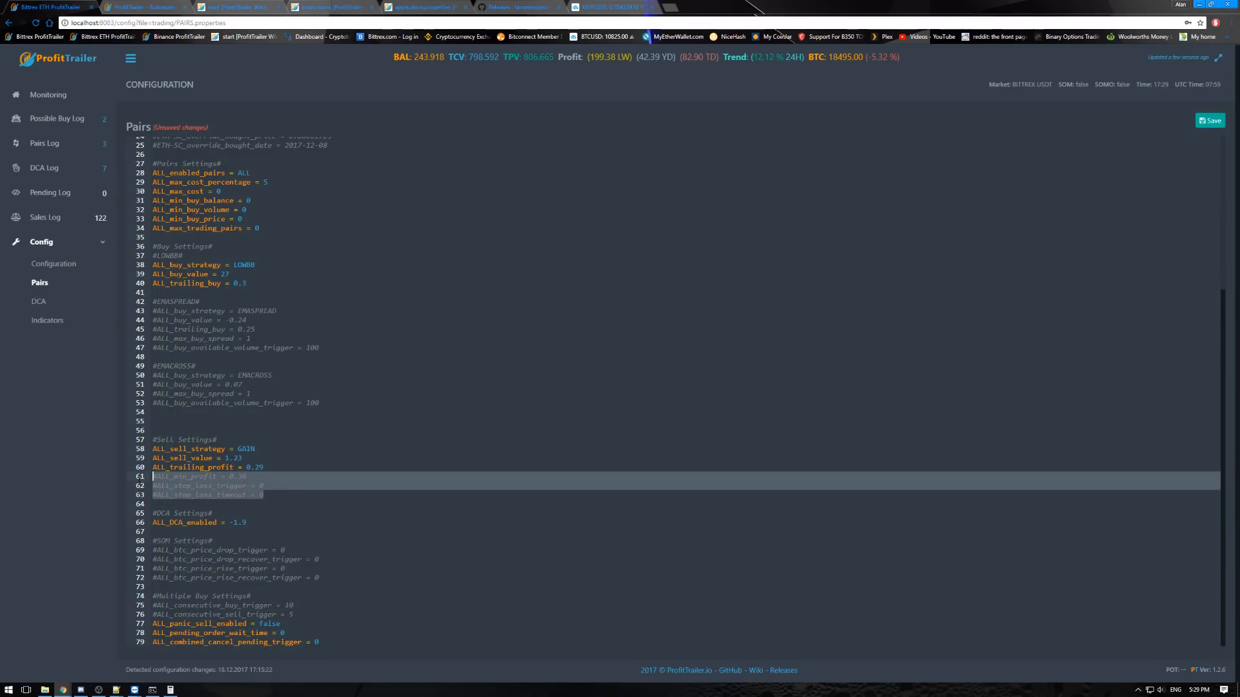
{"action": "left_click", "coordinate": [187, 477]}
{"action": "left_click_drag", "start_coordinate": [246, 477], "coordinate": [142, 477]}
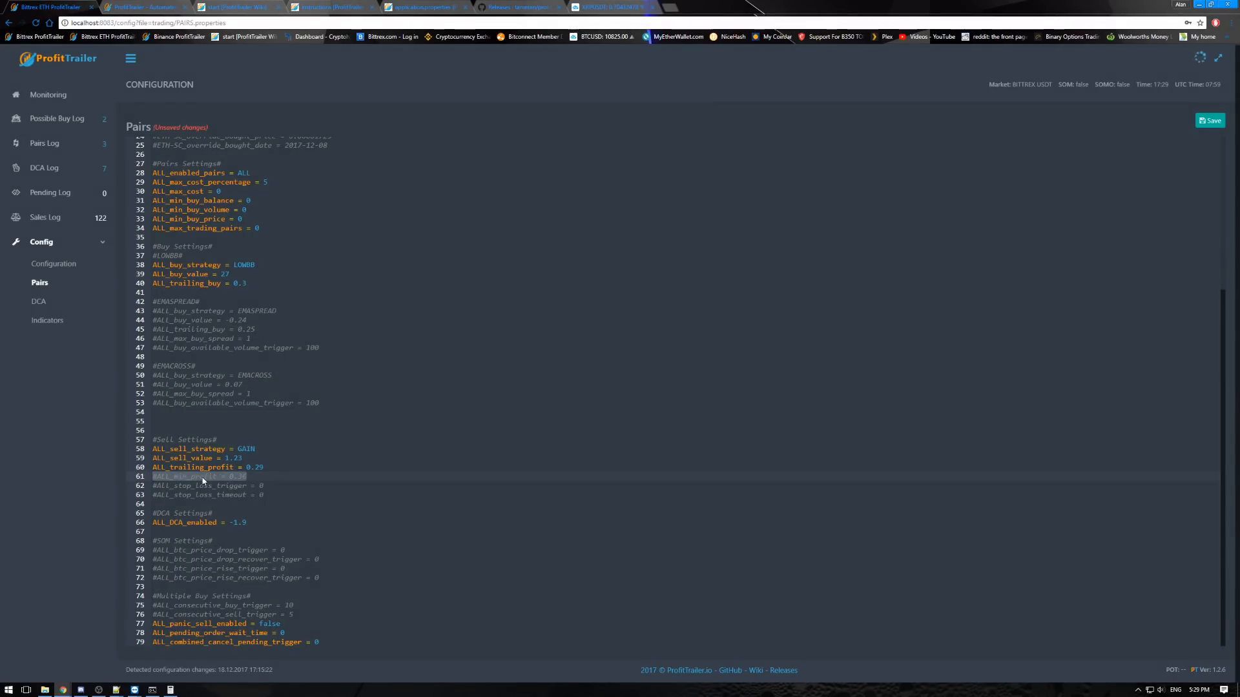
{"action": "left_click", "coordinate": [280, 496]}
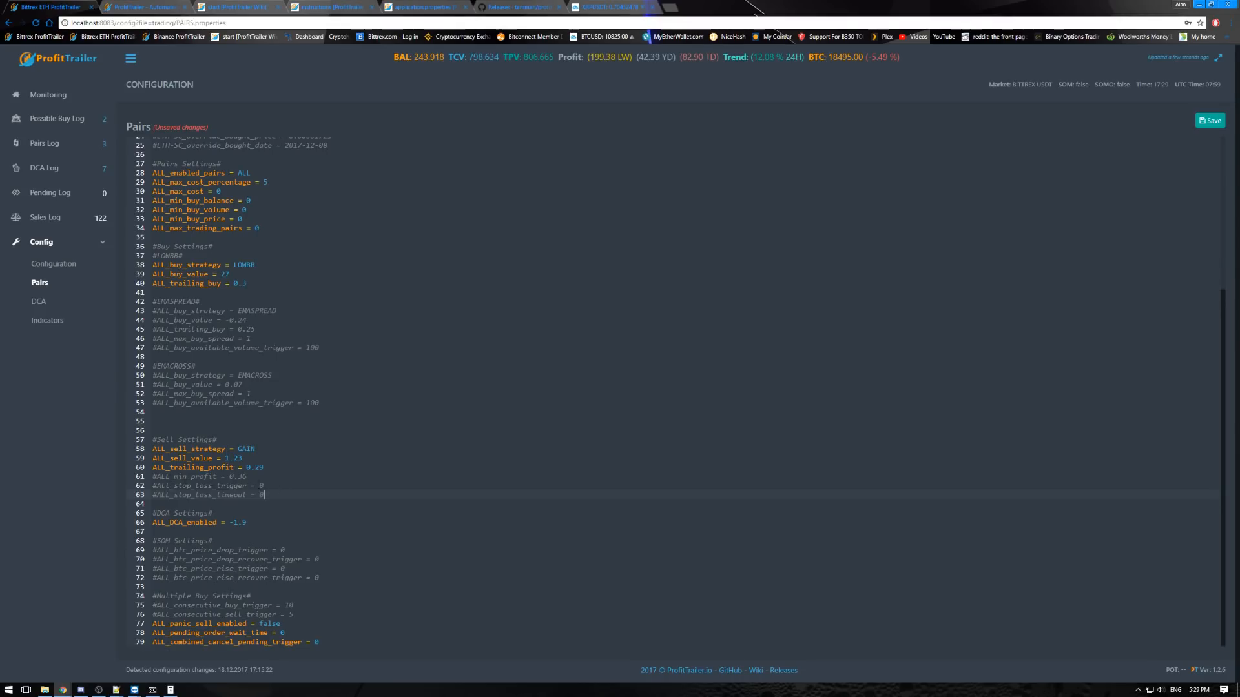
{"action": "left_click_drag", "start_coordinate": [272, 493], "coordinate": [156, 485]}
{"action": "left_click", "coordinate": [264, 494]}
{"action": "type", "text": "1"}
{"action": "key", "text": "BackSpace"}
- Examine the SOM Settings section with its commented-out BTC price drop, rise and recover triggers
{"action": "left_click", "coordinate": [275, 524]}
{"action": "left_click", "coordinate": [245, 535]}
{"action": "left_click", "coordinate": [233, 542]}
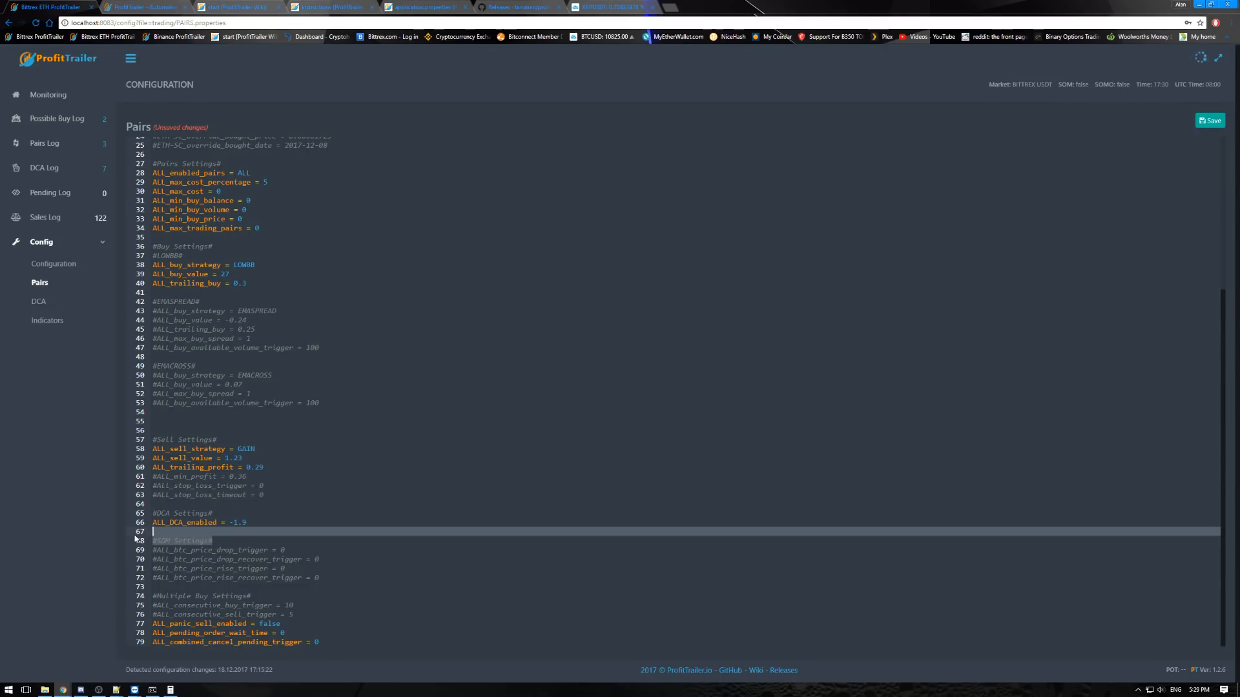
{"action": "key", "text": "shift+Home"}
{"action": "left_click", "coordinate": [230, 542]}
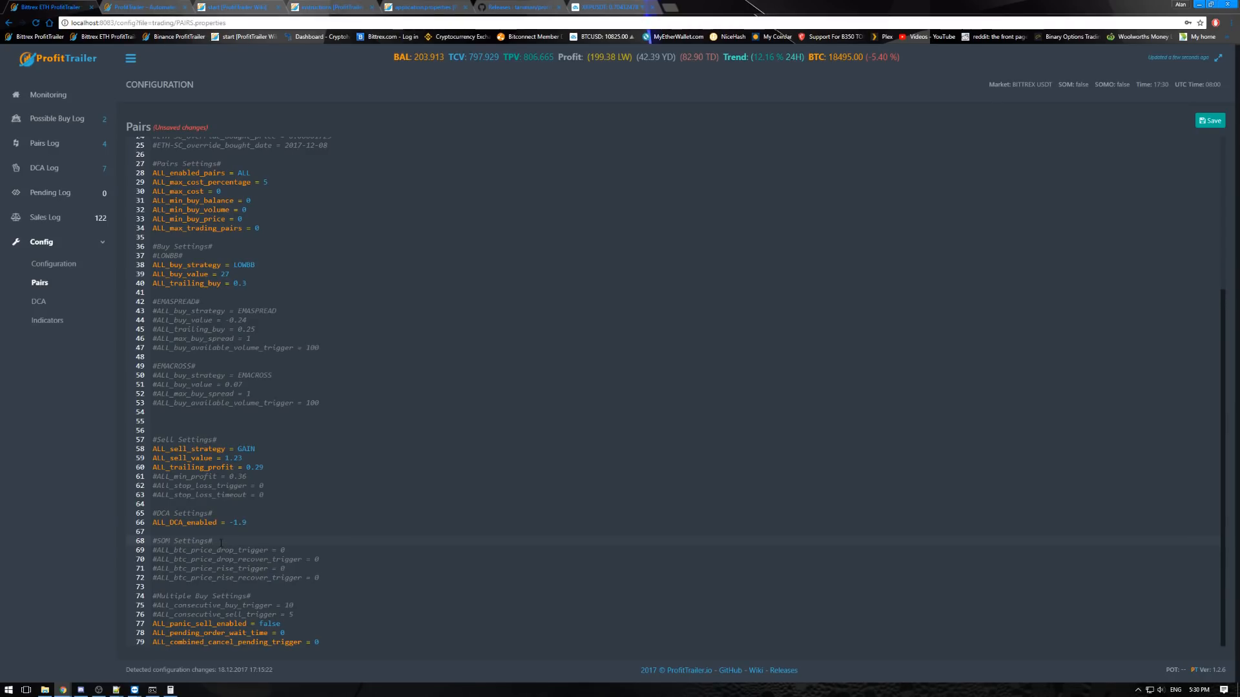
{"action": "left_click_drag", "start_coordinate": [237, 540], "coordinate": [146, 539]}
{"action": "left_click", "coordinate": [243, 538]}
{"action": "left_click", "coordinate": [329, 575]}
{"action": "left_click_drag", "start_coordinate": [328, 566], "coordinate": [325, 559]}
{"action": "left_click", "coordinate": [324, 559]}
{"action": "left_click", "coordinate": [321, 571]}
{"action": "left_click", "coordinate": [319, 547]}
{"action": "left_click", "coordinate": [322, 558]}
- Try a different value for ALL_btc_price_drop_recover_trigger and restore it to 0
{"action": "left_click", "coordinate": [320, 560]}
{"action": "type", "text": "1"}
{"action": "key", "text": "BackSpace"}
{"action": "key", "text": "BackSpace"}
{"action": "type", "text": "0"}
- Examine ALL_consecutive_buy_trigger and ALL_consecutive_sell_trigger under Multiple Buy Settings
{"action": "left_click_drag", "start_coordinate": [293, 615], "coordinate": [153, 606]}
{"action": "left_click_drag", "start_coordinate": [294, 615], "coordinate": [156, 606]}
{"action": "left_click", "coordinate": [156, 606]}
{"action": "left_click_drag", "start_coordinate": [293, 615], "coordinate": [122, 613]}
{"action": "left_click", "coordinate": [345, 615]}
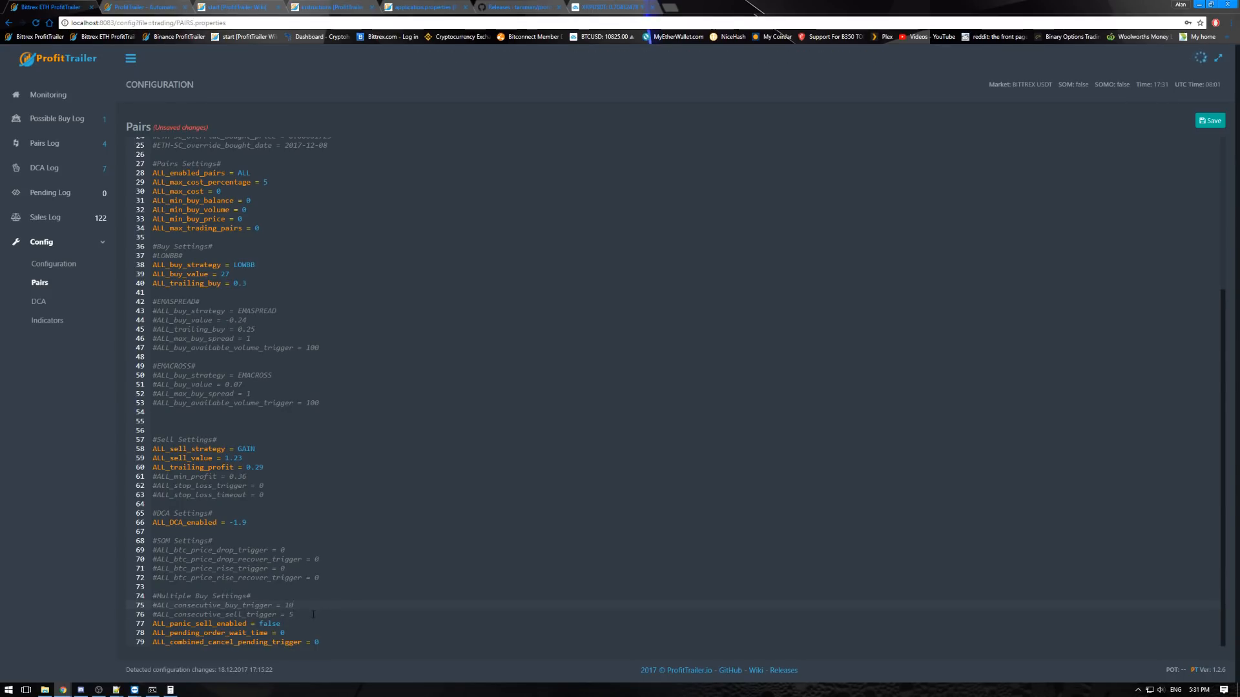
- Examine ALL_panic_sell_enabled, ALL_pending_order_wait_time and ALL_combined_cancel_pending_trigger at the end of the Pairs file
{"action": "left_click_drag", "start_coordinate": [284, 624], "coordinate": [153, 624]}
{"action": "left_click", "coordinate": [277, 623]}
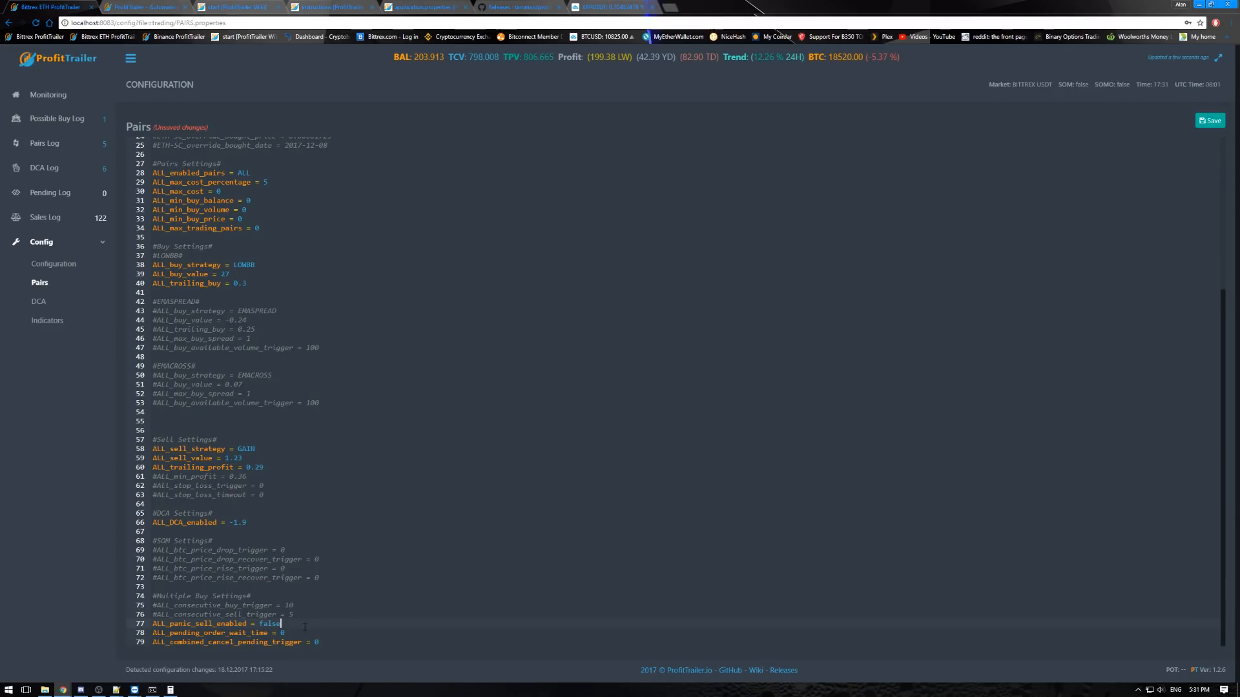
{"action": "left_click", "coordinate": [297, 633]}
{"action": "left_click", "coordinate": [284, 623]}
{"action": "left_click_drag", "start_coordinate": [324, 643], "coordinate": [153, 633]}
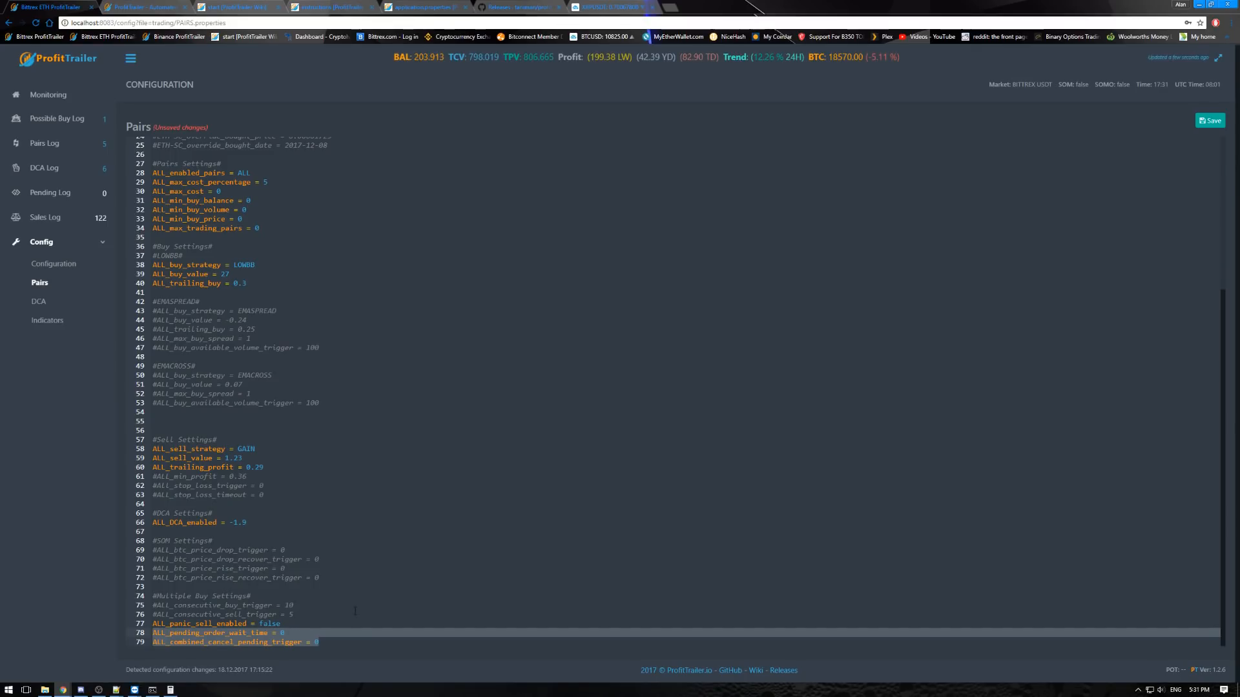
{"action": "left_click", "coordinate": [355, 613]}
{"action": "left_click_drag", "start_coordinate": [321, 643], "coordinate": [154, 632]}
{"action": "left_click", "coordinate": [349, 616]}
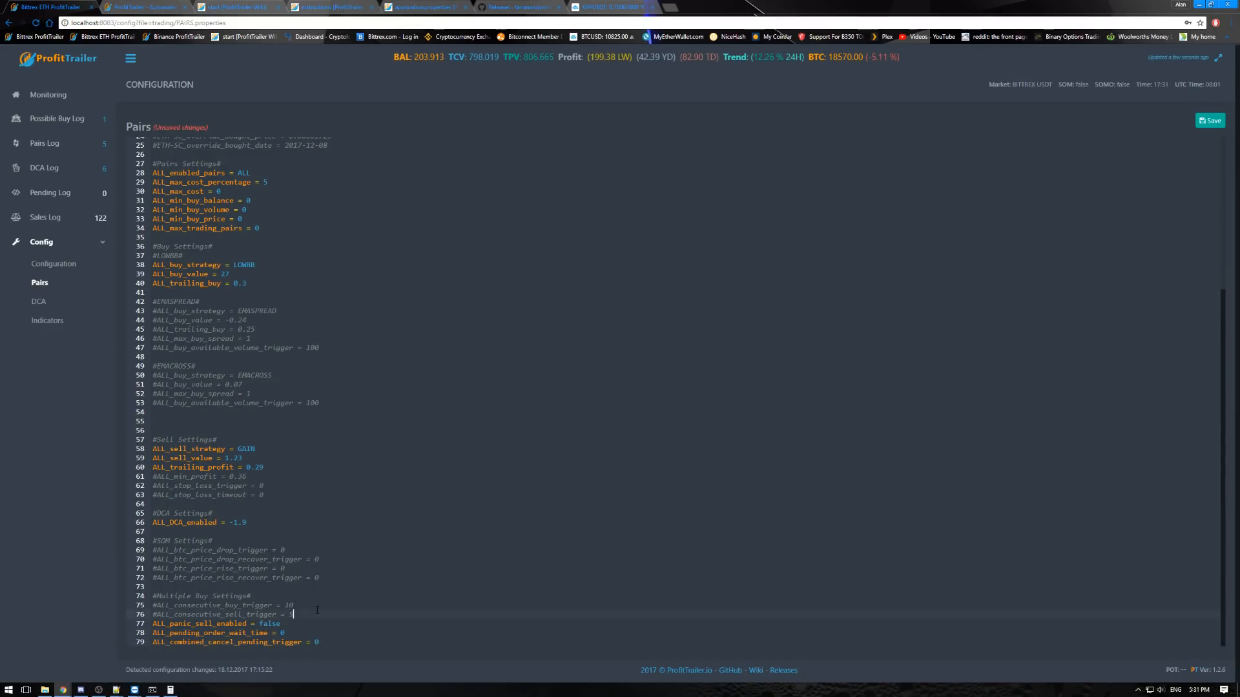
- Look over the Pairs file again and examine the Pairs Settings block from ALL_enabled_pairs to ALL_max_trading_pairs
{"action": "scroll", "coordinate": [345, 607], "scroll_direction": "up", "scroll_amount": 5}
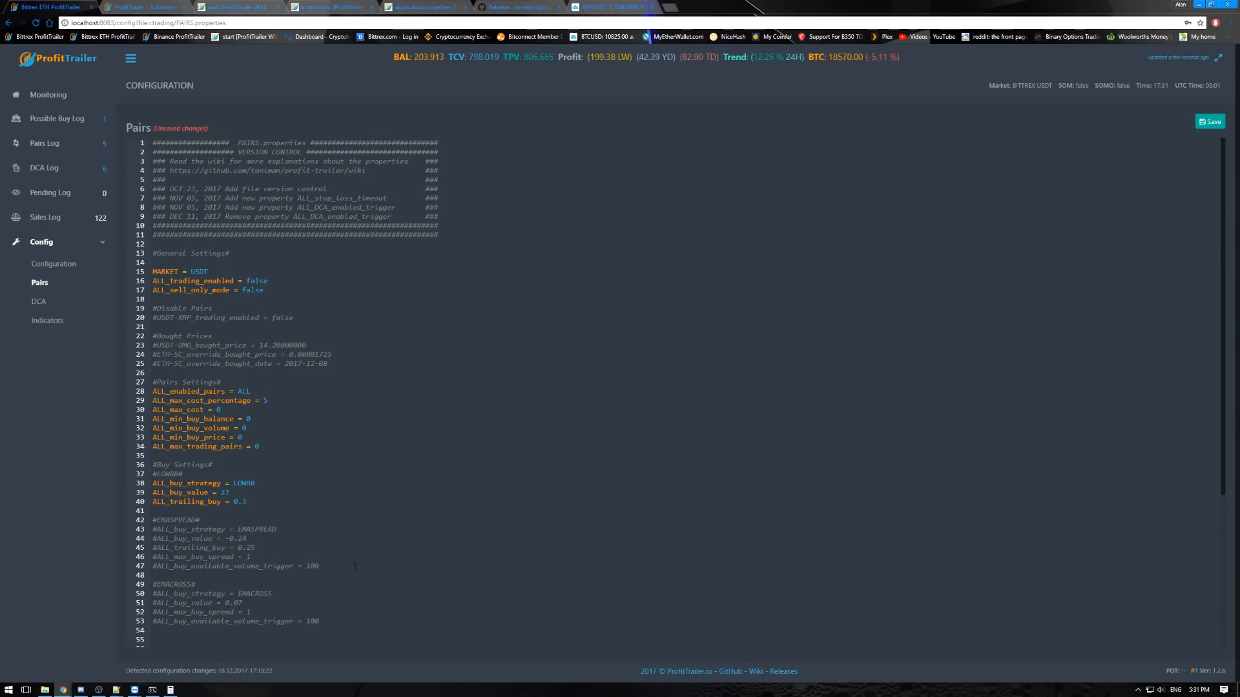
{"action": "scroll", "coordinate": [314, 471], "scroll_direction": "down", "scroll_amount": 2}
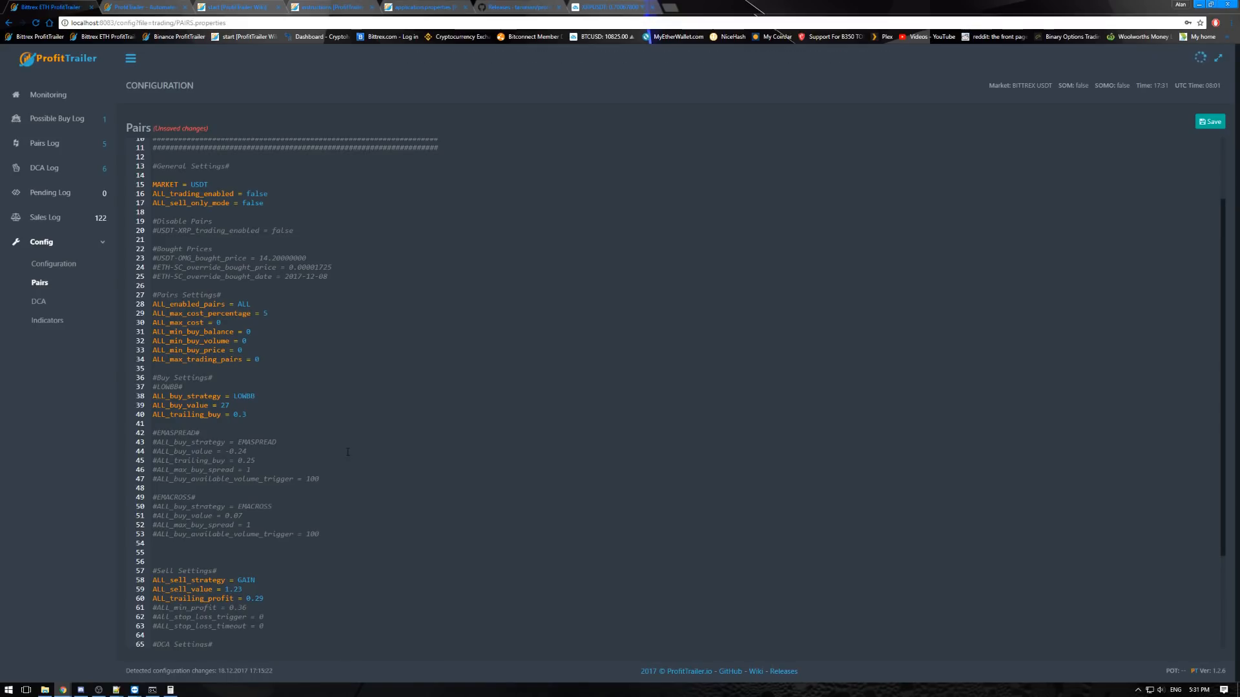
{"action": "scroll", "coordinate": [347, 452], "scroll_direction": "up", "scroll_amount": 2}
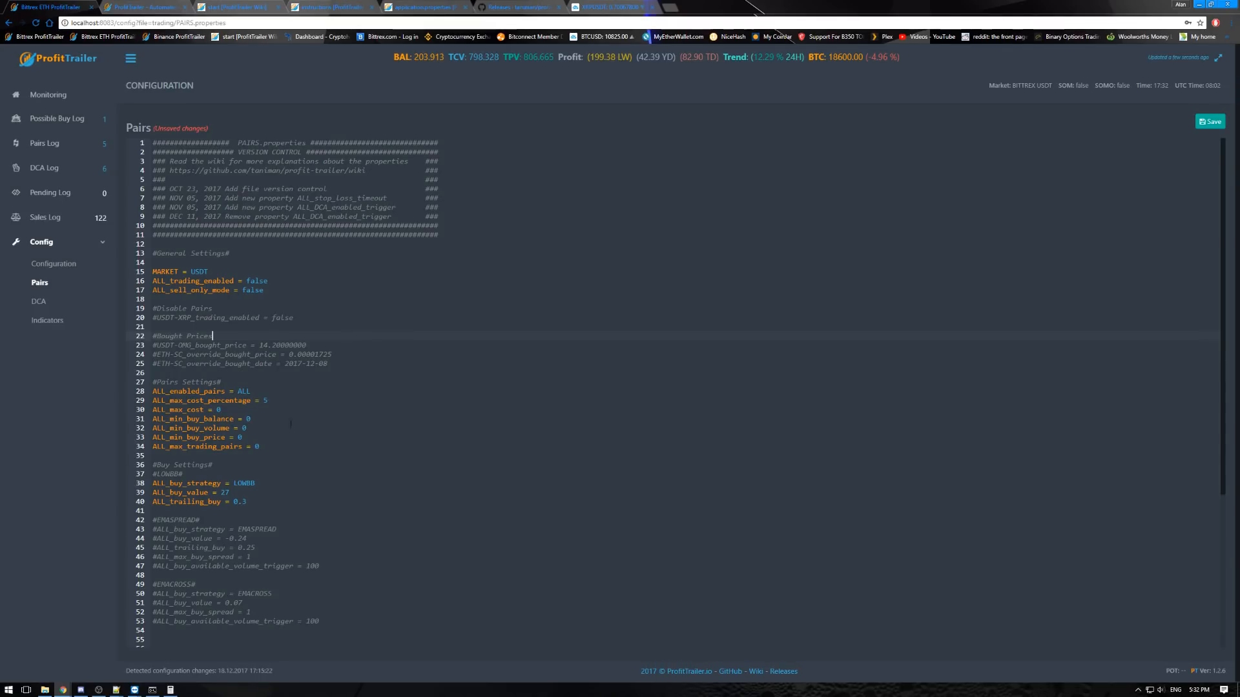
{"action": "left_click_drag", "start_coordinate": [261, 447], "coordinate": [153, 391]}
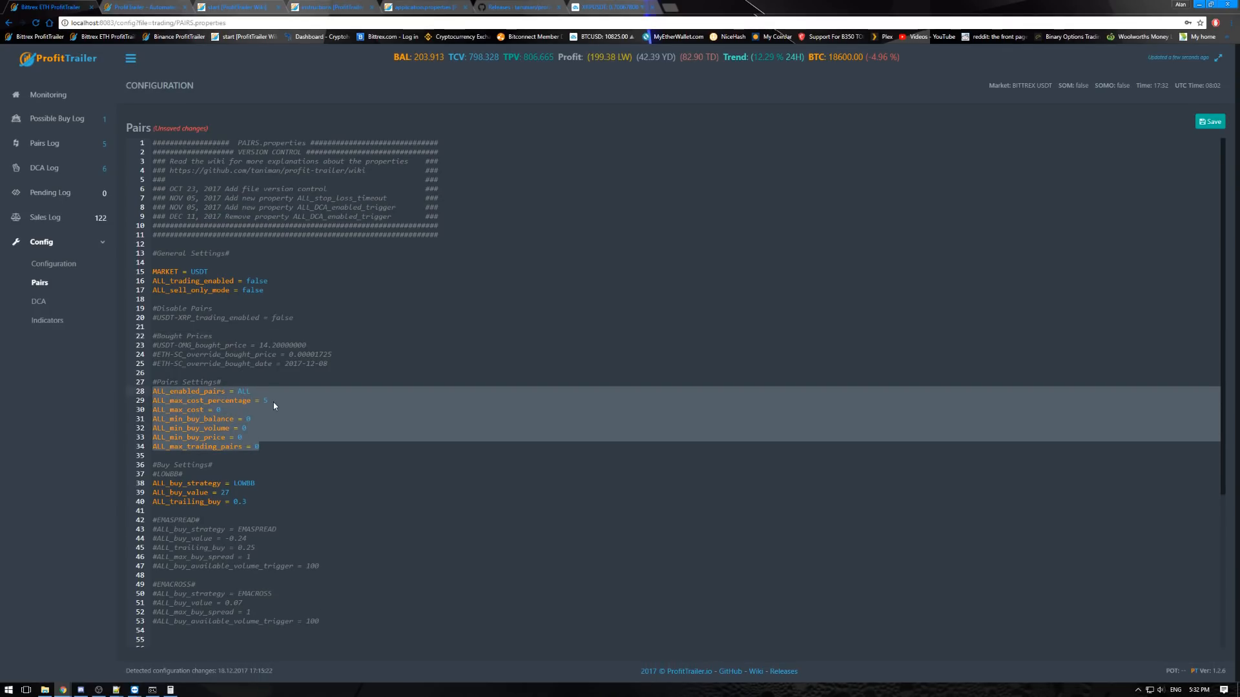
- Leave the Pairs page without saving for the Possible Buy Log, then open USDT-NEO's Bittrex market page and close it again
{"action": "left_click", "coordinate": [58, 121]}
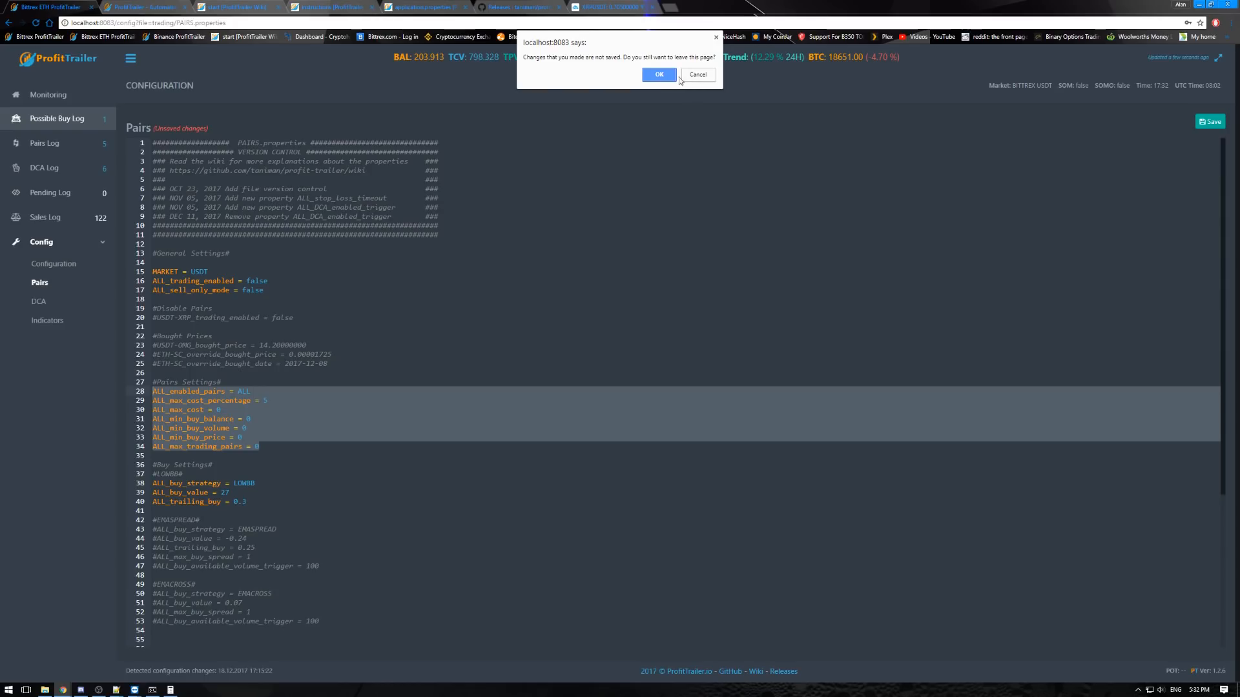
{"action": "left_click", "coordinate": [660, 75]}
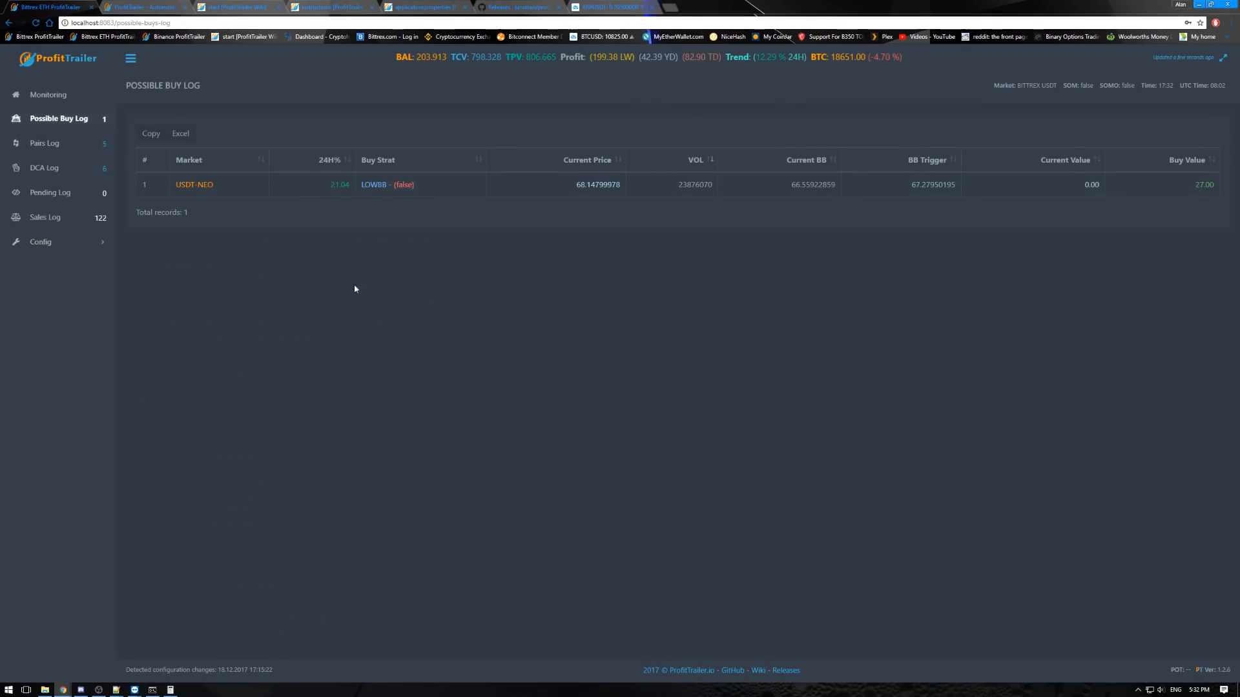
{"action": "left_click_drag", "start_coordinate": [218, 185], "coordinate": [186, 185]}
{"action": "left_click", "coordinate": [184, 186]}
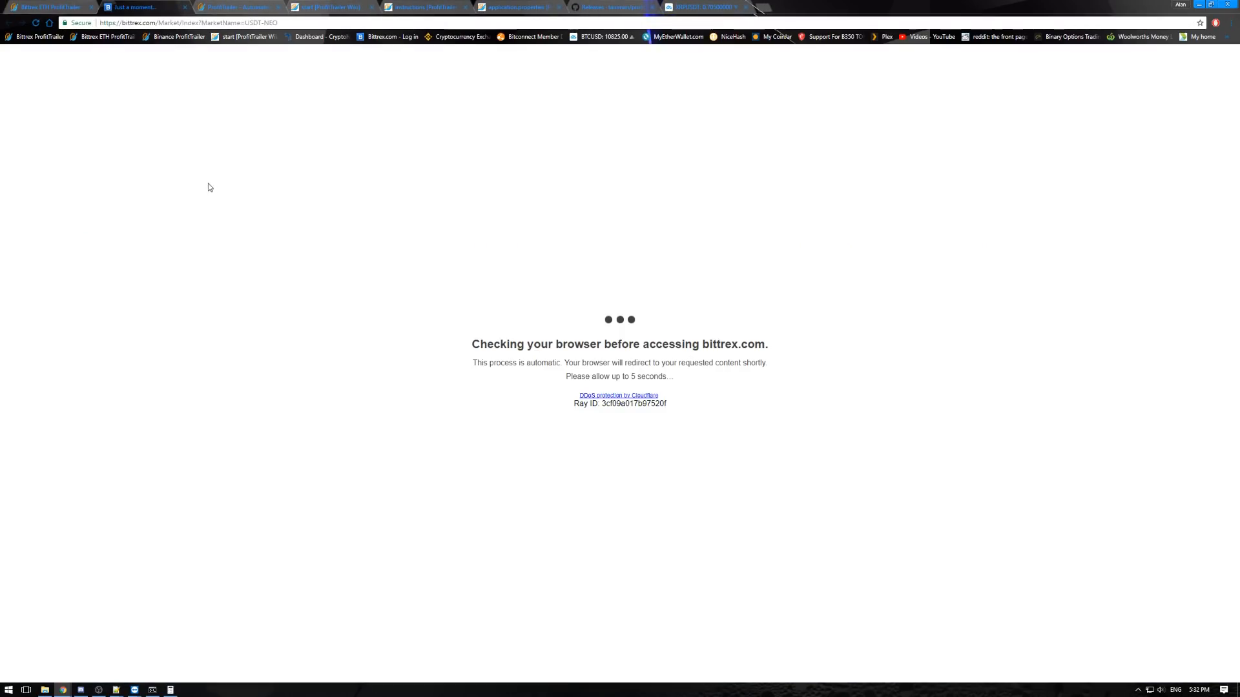
{"action": "left_click", "coordinate": [185, 7]}
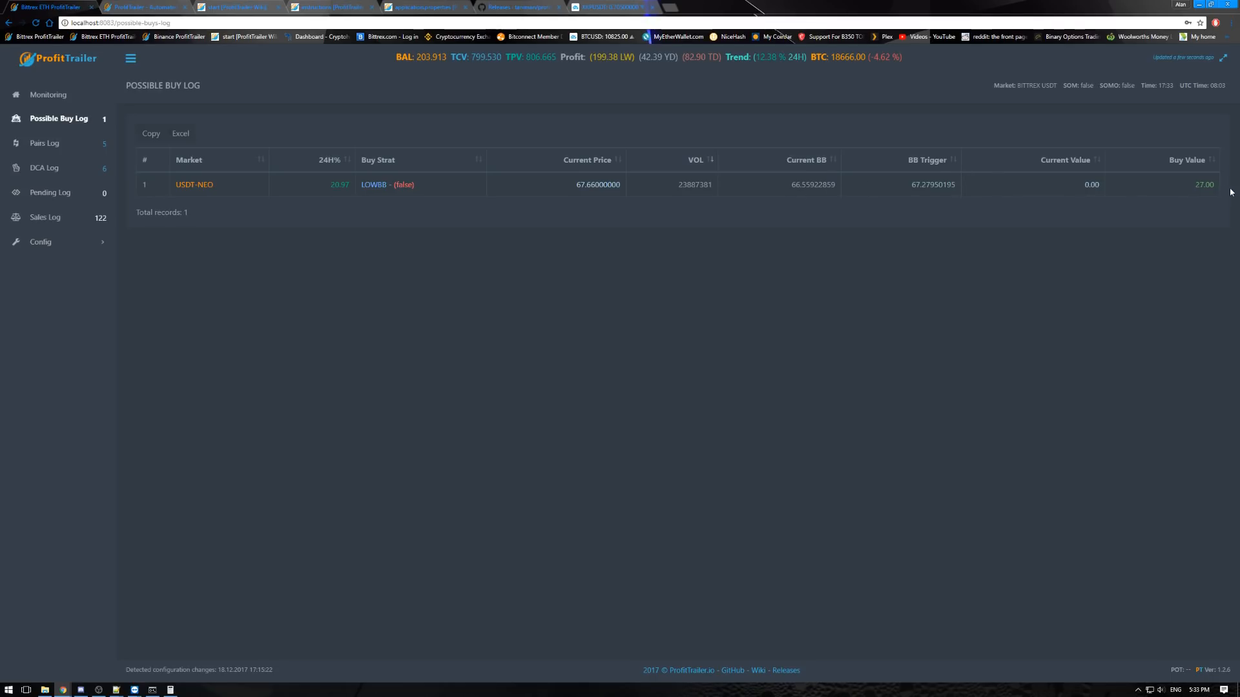
- Examine the Buy Value in the Possible Buy Log, then open the Pairs Log and examine its USDT-BTG row
{"action": "left_click_drag", "start_coordinate": [1197, 184], "coordinate": [1186, 184]}
{"action": "left_click", "coordinate": [1182, 195]}
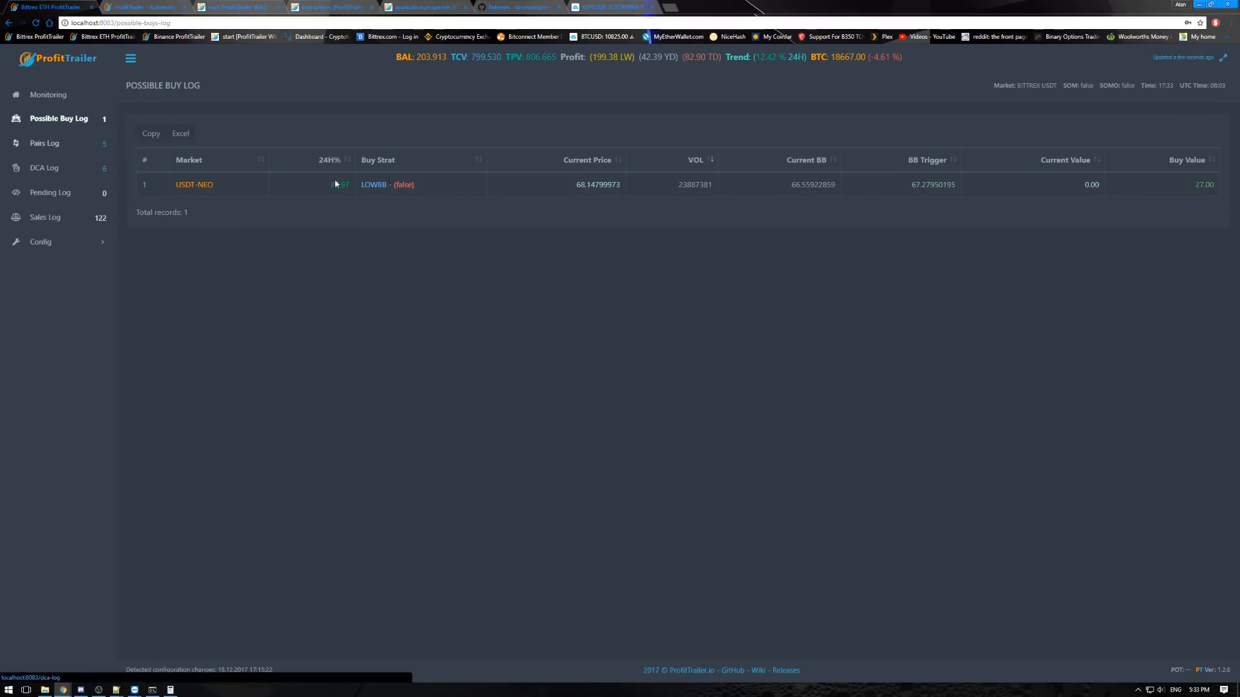
{"action": "left_click", "coordinate": [54, 145]}
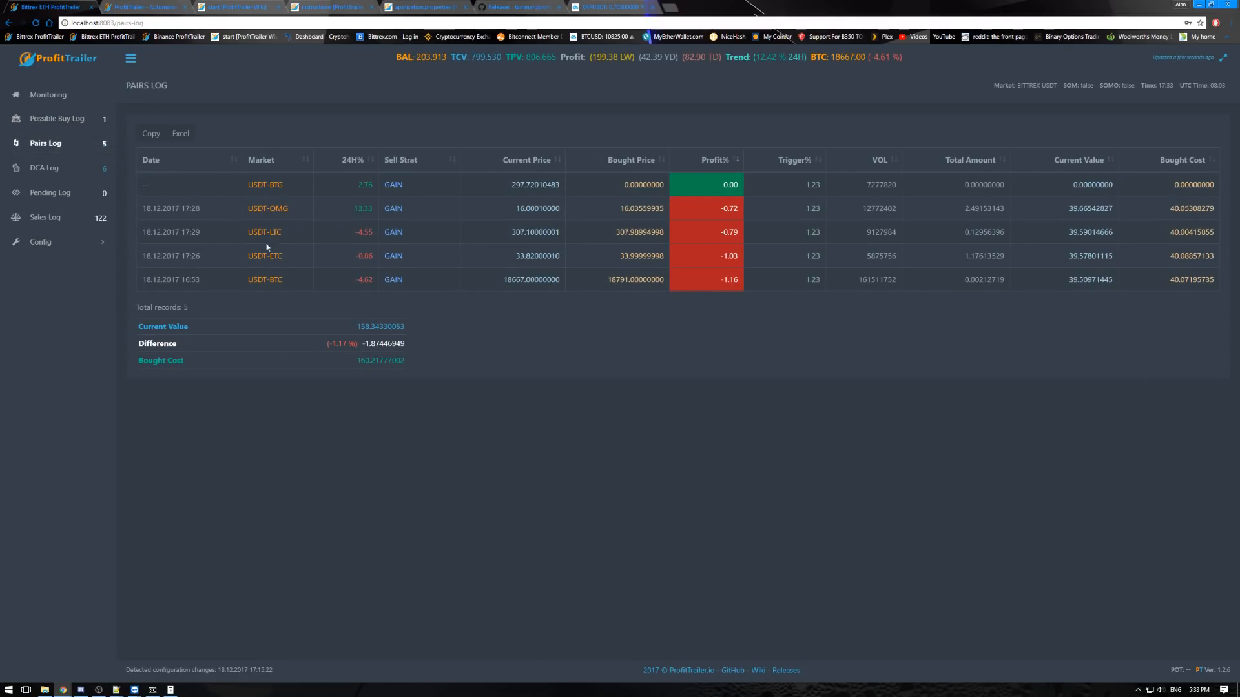
{"action": "left_click_drag", "start_coordinate": [142, 187], "coordinate": [595, 185]}
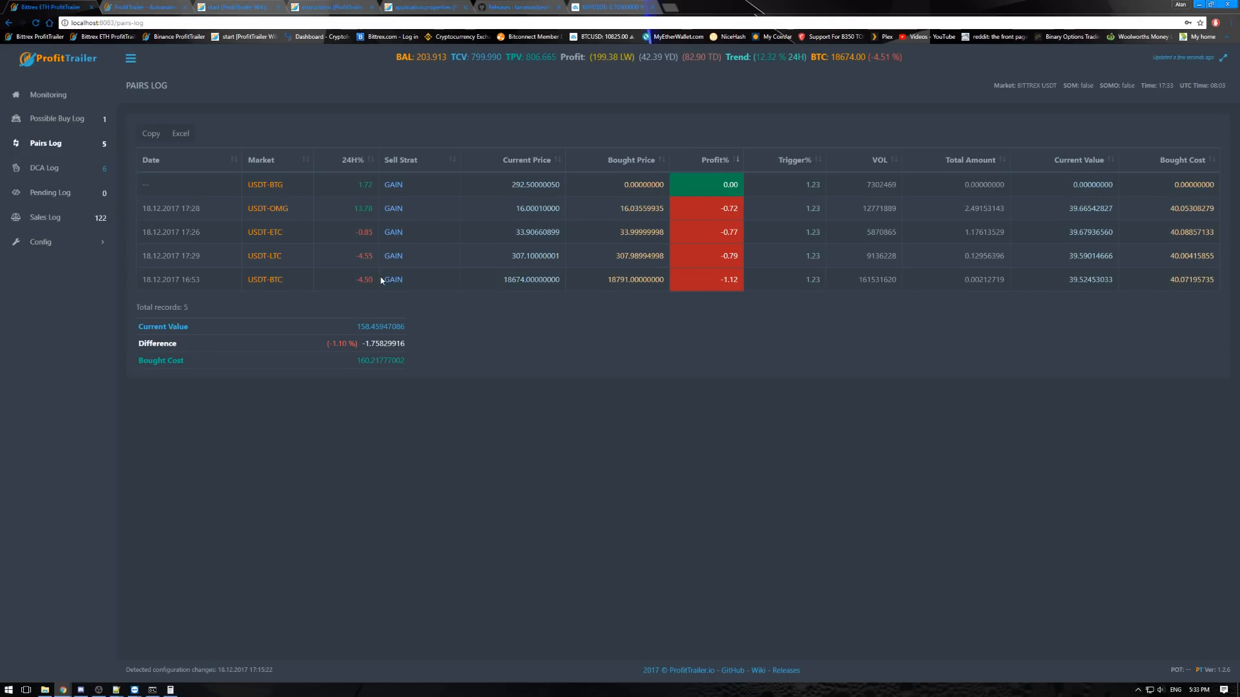
- Examine USDT-OMG's sell strategy, current value and bought cost in the Pairs Log, then view the DCA Log and return
{"action": "double_click", "coordinate": [394, 208]}
{"action": "left_click", "coordinate": [465, 214]}
{"action": "left_click_drag", "start_coordinate": [389, 208], "coordinate": [404, 208]}
{"action": "left_click_drag", "start_coordinate": [862, 209], "coordinate": [1218, 210]}
{"action": "left_click", "coordinate": [1160, 210]}
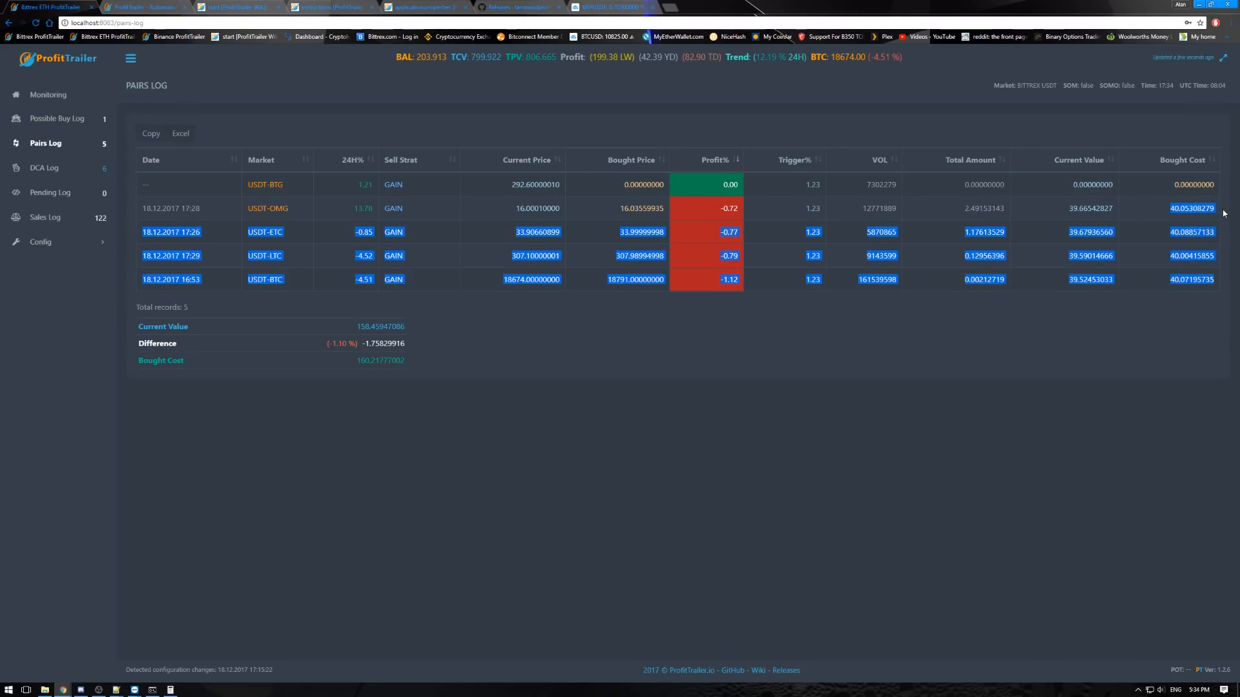
{"action": "left_click", "coordinate": [1140, 217]}
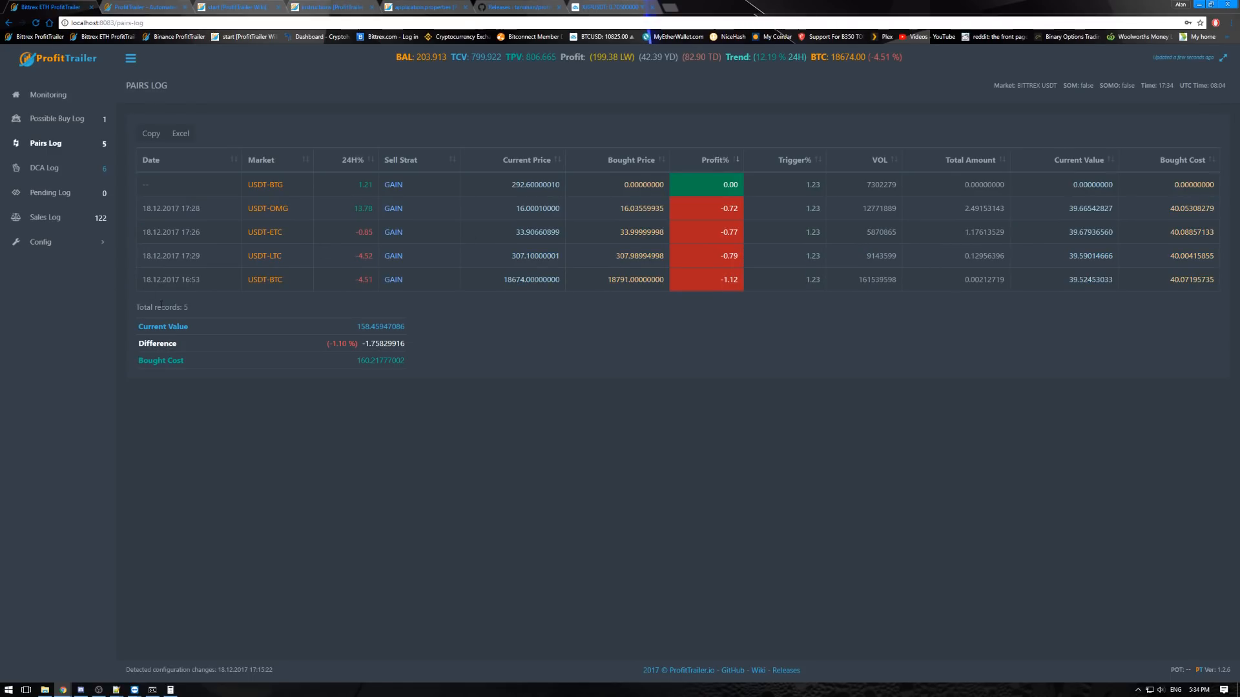
{"action": "left_click", "coordinate": [67, 174]}
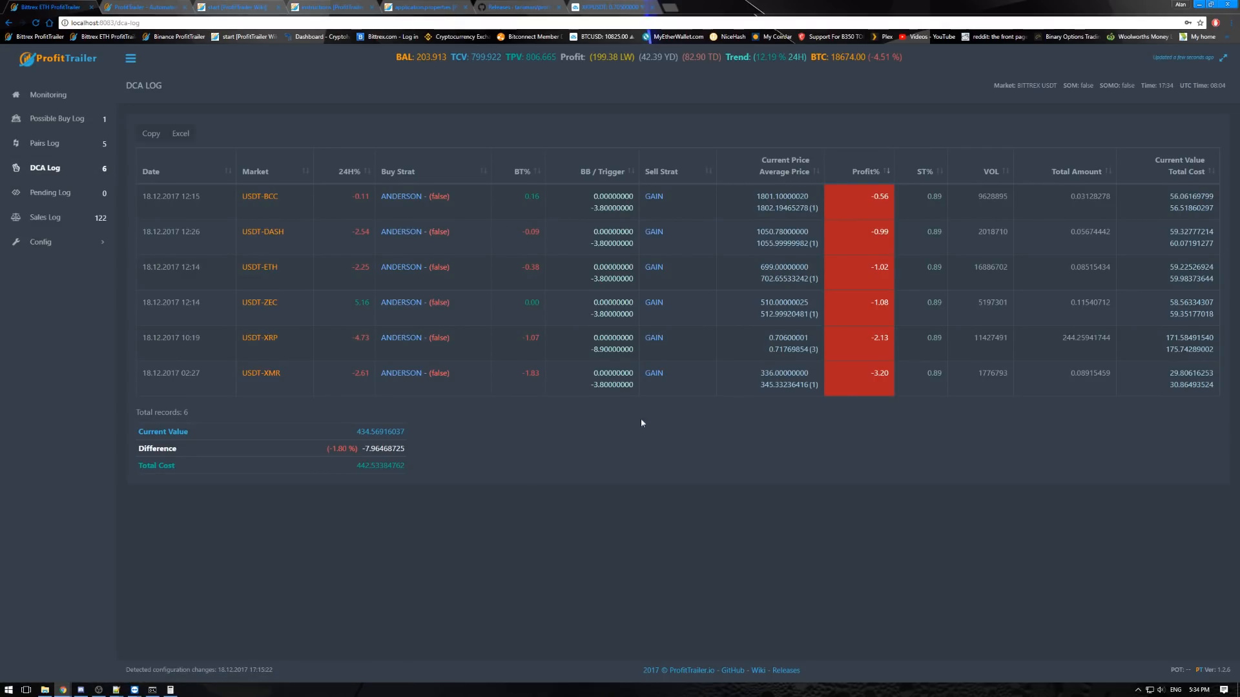
{"action": "left_click", "coordinate": [97, 144]}
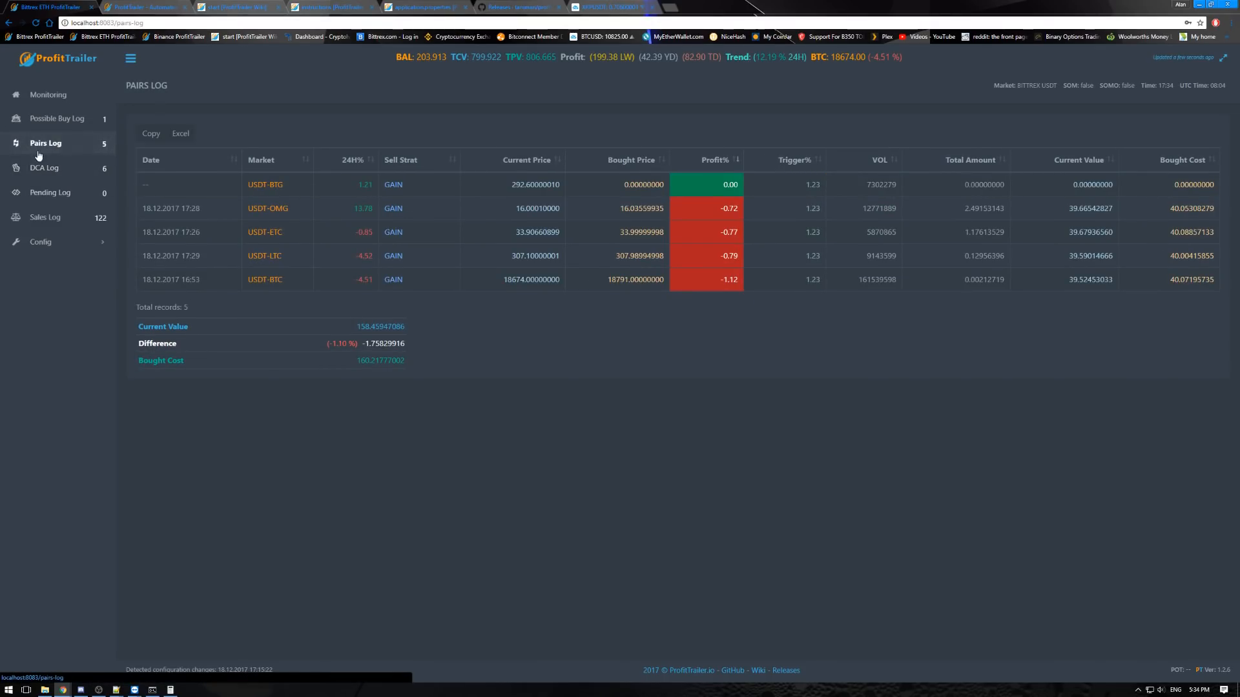
- Switch to the ProfitTrailer Wiki and open its Known issues and Common errors pages in new tabs
{"action": "left_click", "coordinate": [244, 7]}
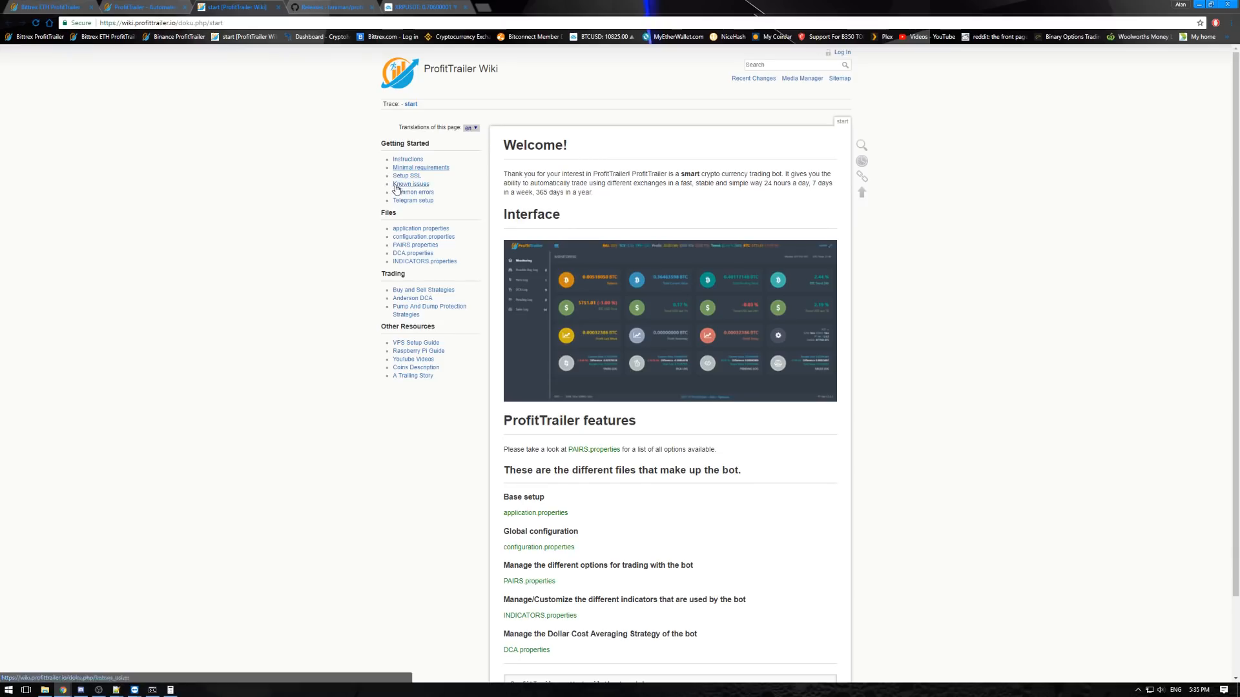
{"action": "right_click", "coordinate": [414, 187]}
{"action": "left_click", "coordinate": [433, 196]}
{"action": "right_click", "coordinate": [413, 192]}
{"action": "left_click", "coordinate": [433, 200]}
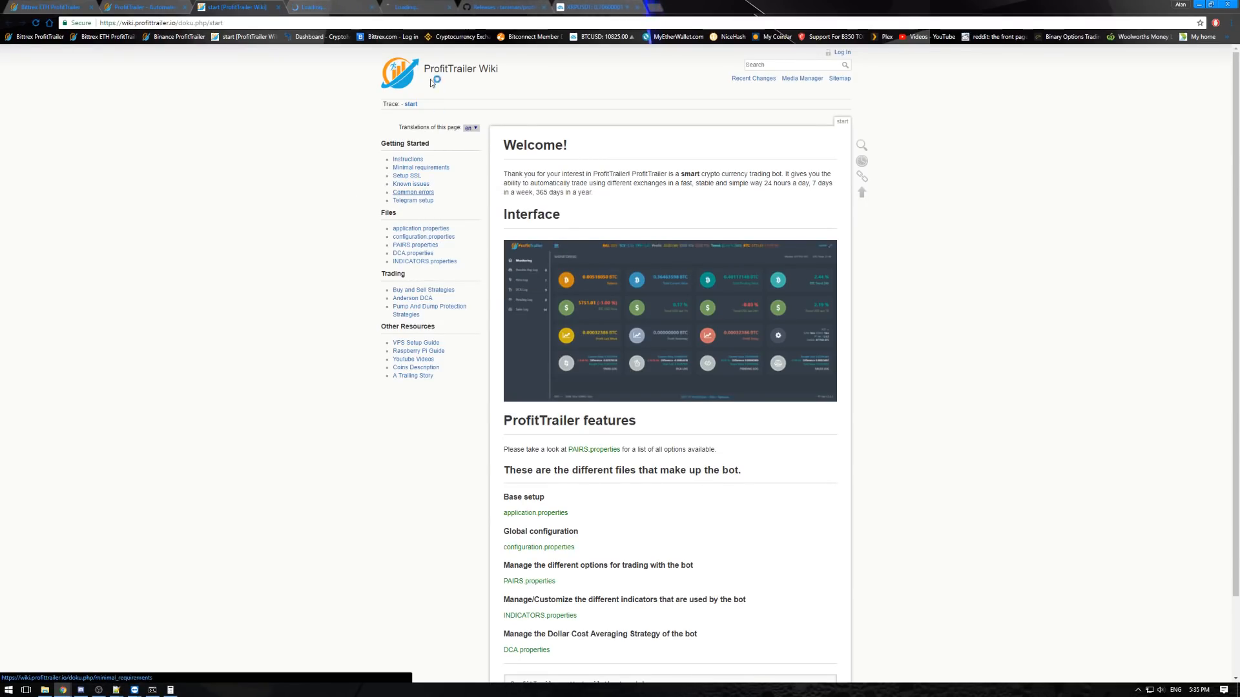
- Examine the v1.2.6 note about SOM on Binance on the Known issues page, then close that page
{"action": "key", "text": "ctrl+Tab"}
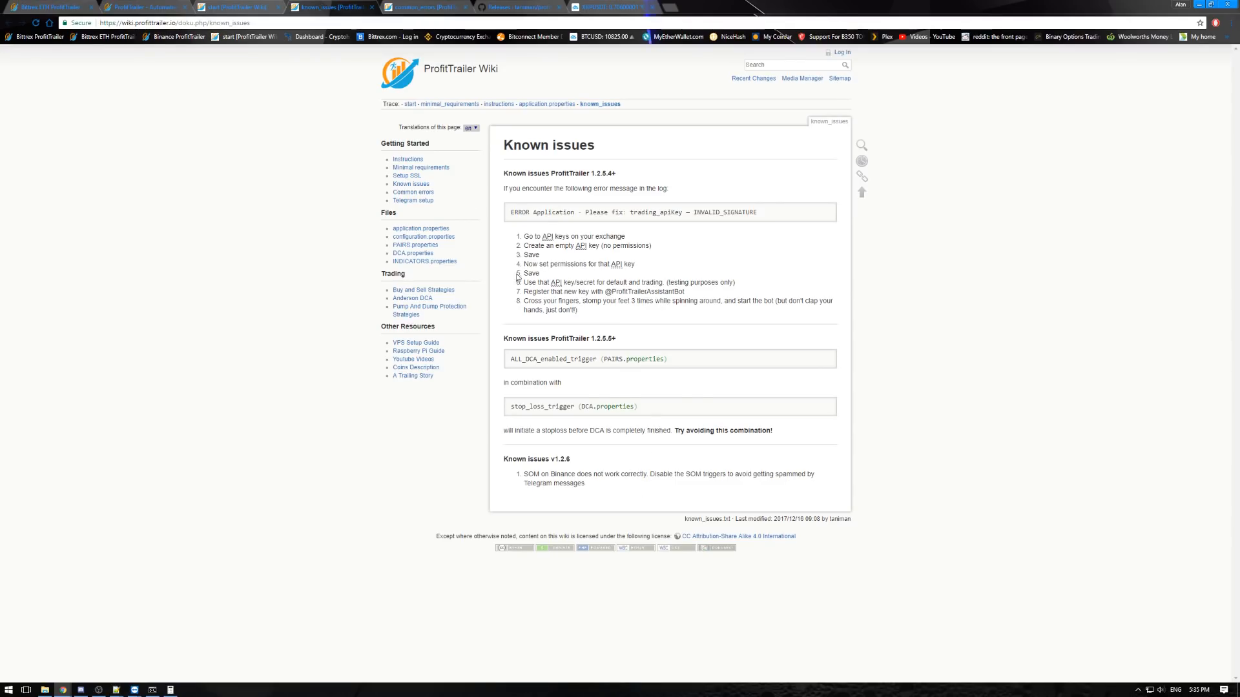
{"action": "left_click_drag", "start_coordinate": [523, 475], "coordinate": [569, 484]}
{"action": "left_click", "coordinate": [747, 491]}
{"action": "left_click", "coordinate": [373, 7]}
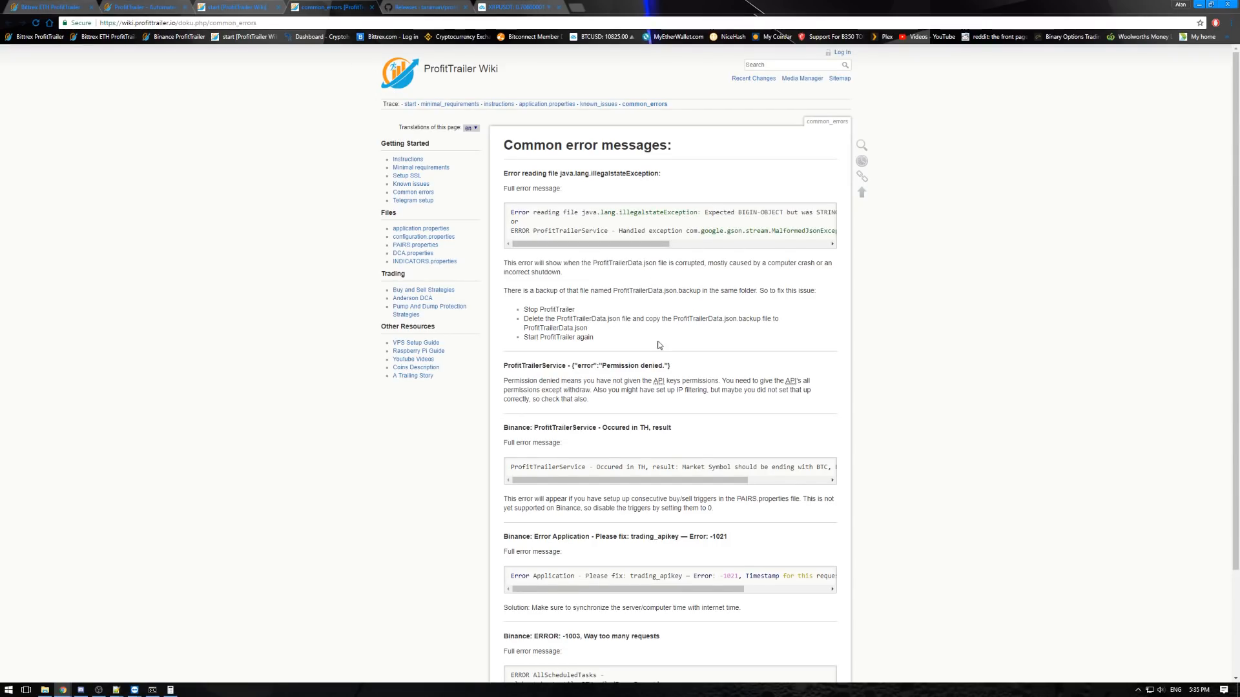
- Examine the time synchronization solution for Binance error -1021 on the Common errors page, then close that page
{"action": "scroll", "coordinate": [657, 340], "scroll_direction": "down", "scroll_amount": 3}
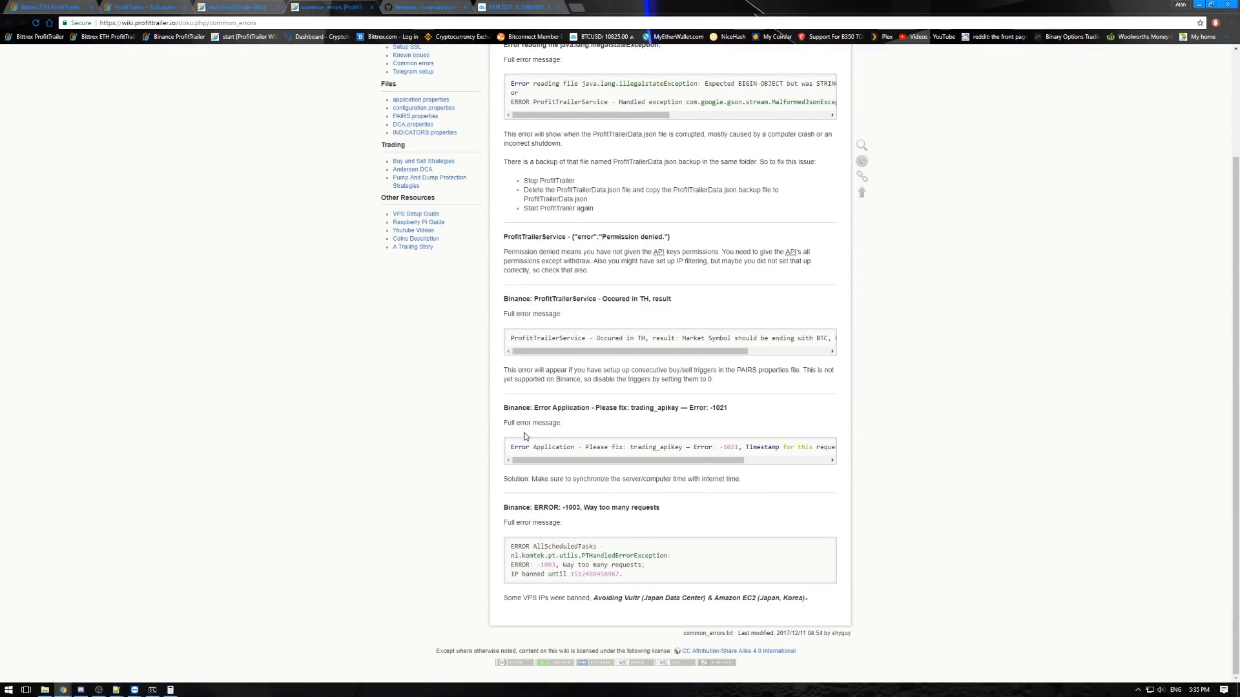
{"action": "left_click_drag", "start_coordinate": [533, 479], "coordinate": [739, 478]}
{"action": "left_click", "coordinate": [739, 478]}
{"action": "scroll", "coordinate": [361, 398], "scroll_direction": "up", "scroll_amount": 2}
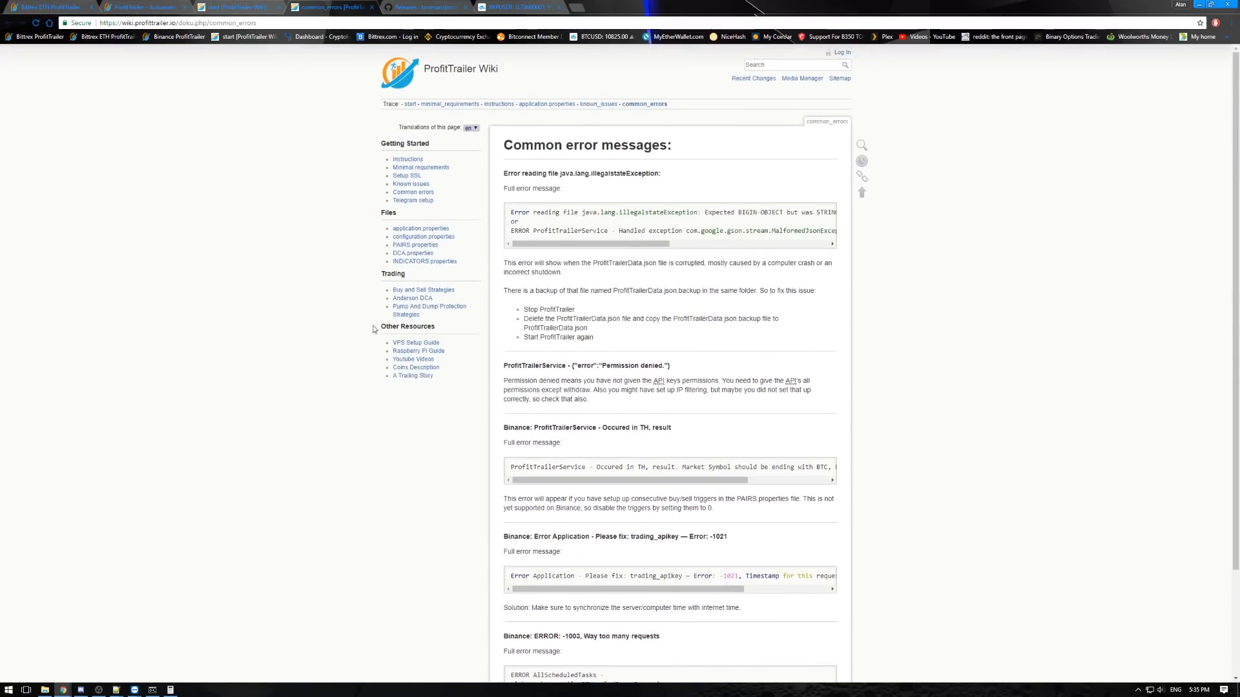
{"action": "left_click", "coordinate": [367, 8]}
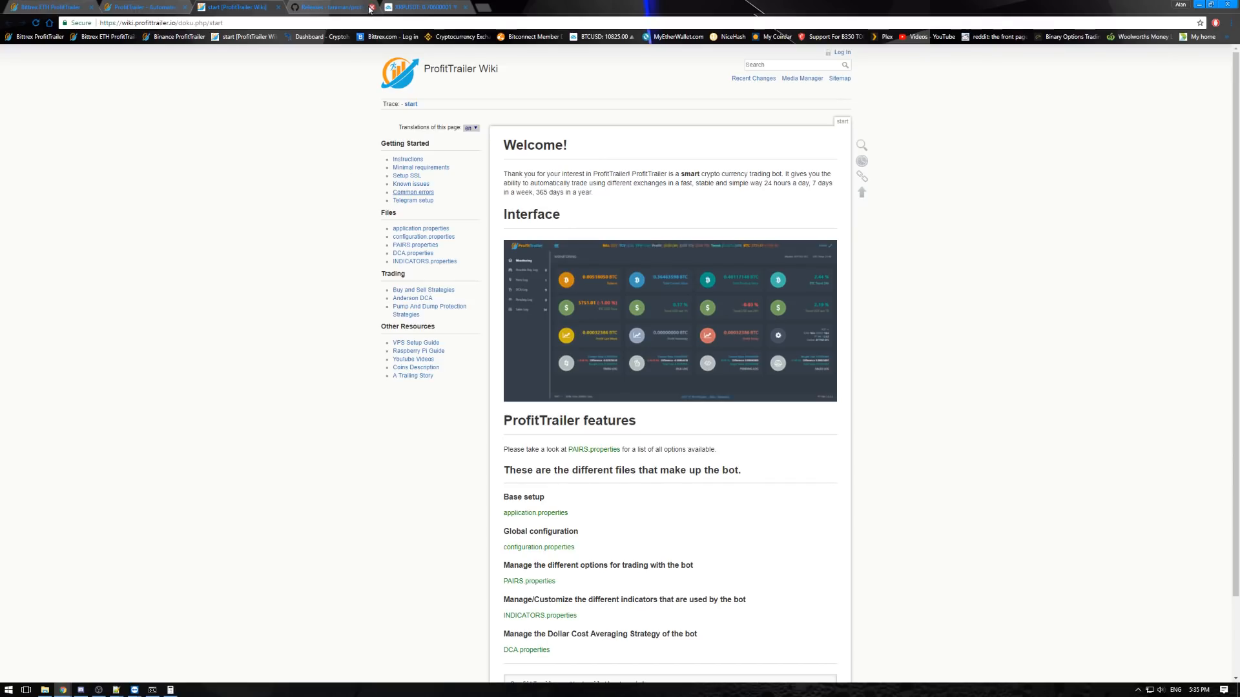
- Open the wiki's configuration.properties page in a new tab, look through its global settings and close it
{"action": "right_click", "coordinate": [428, 237]}
{"action": "left_click", "coordinate": [452, 243]}
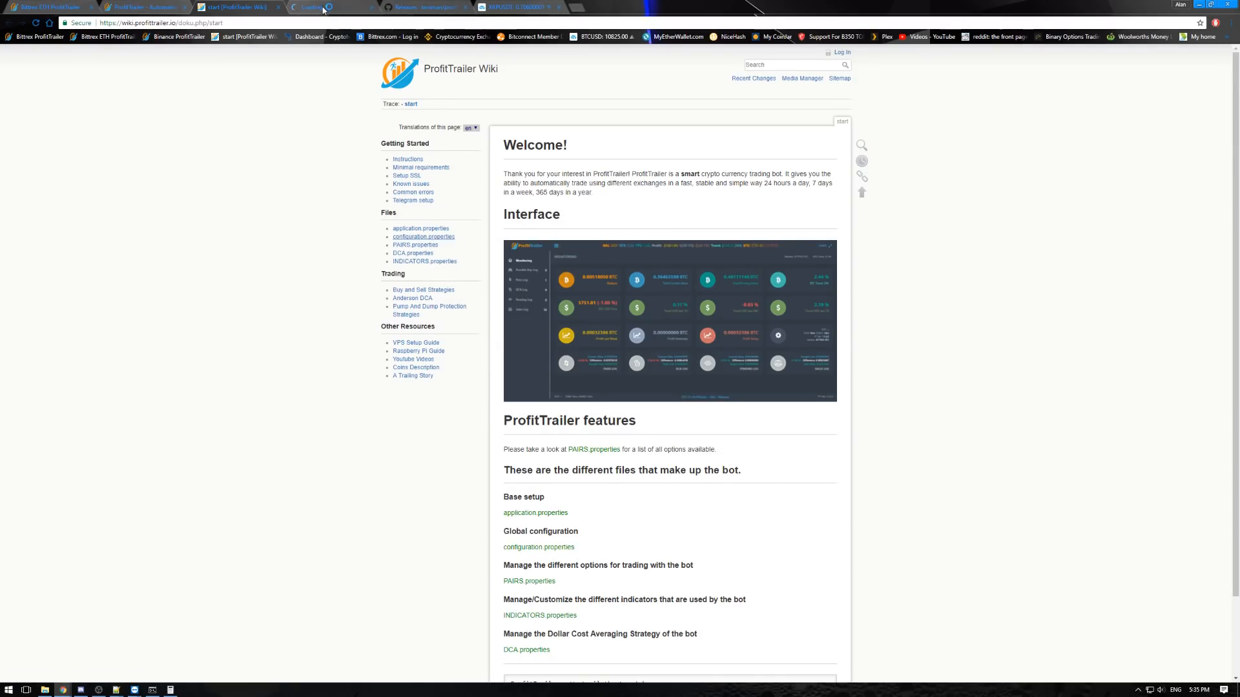
{"action": "key", "text": "ctrl+Tab"}
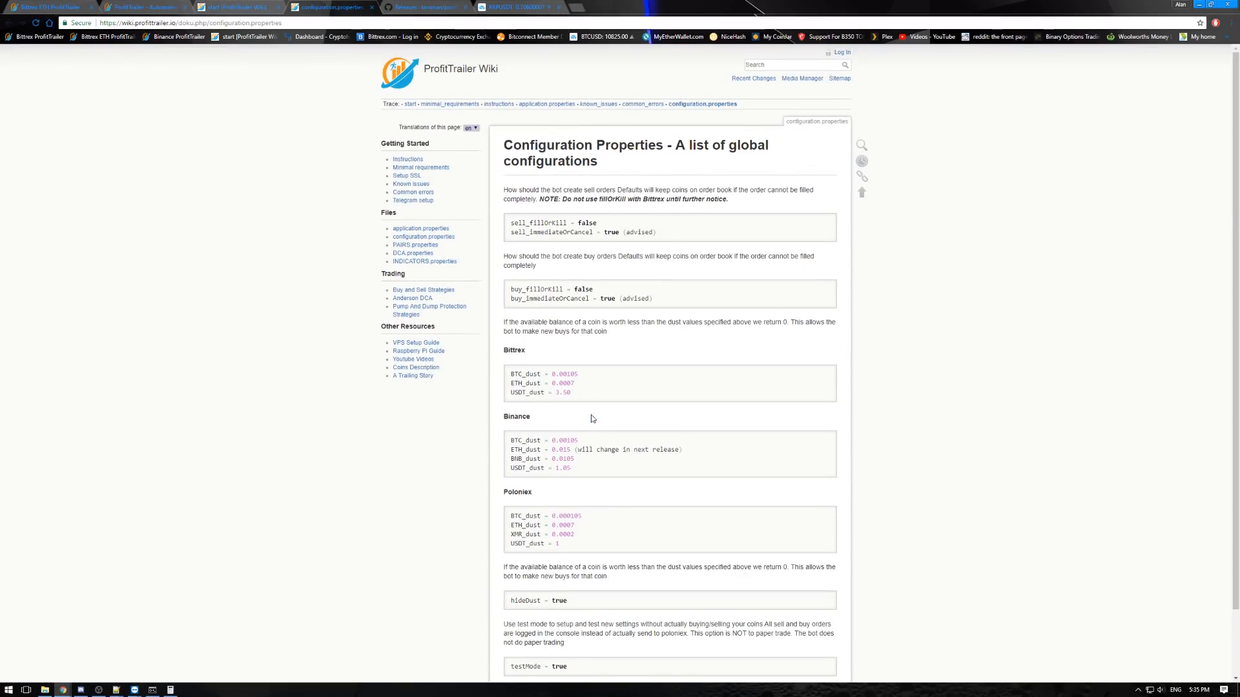
{"action": "scroll", "coordinate": [597, 520], "scroll_direction": "down", "scroll_amount": 1}
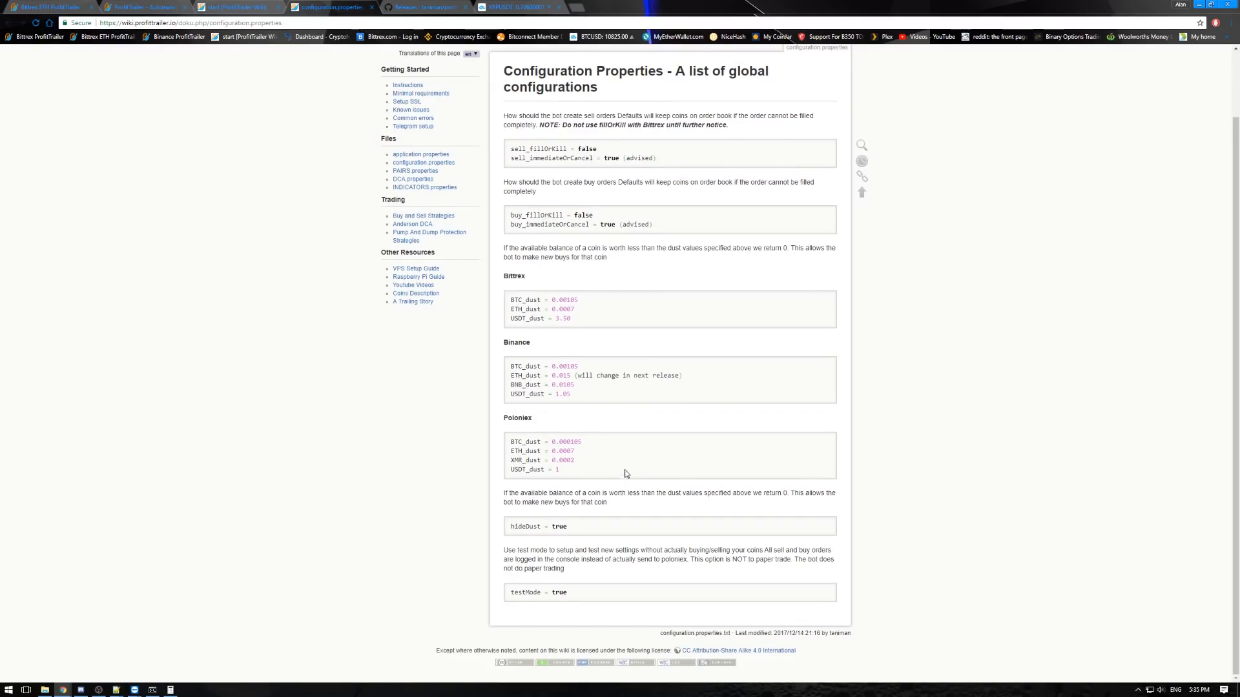
{"action": "scroll", "coordinate": [609, 422], "scroll_direction": "up", "scroll_amount": 1}
{"action": "key", "text": "ctrl+w"}
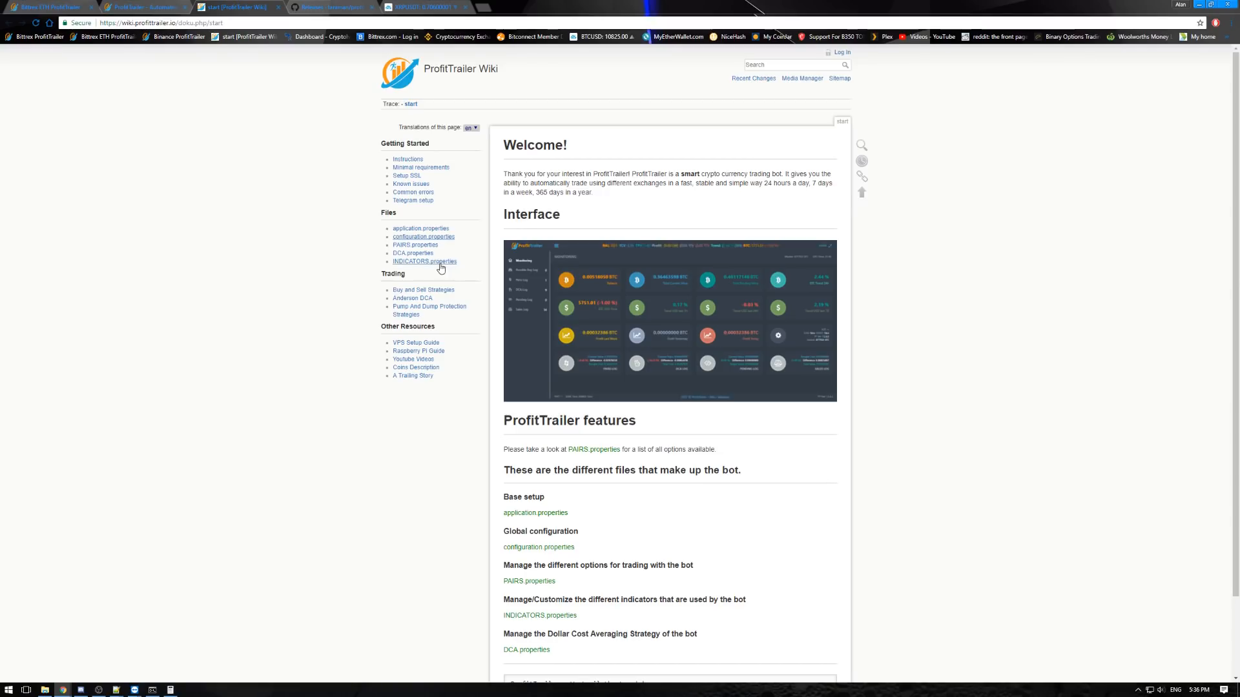
- Open the wiki's PAIRS.properties page in a new tab and look through its setting explanations to the ALL_enabled_pairs examples
{"action": "right_click", "coordinate": [427, 246]}
{"action": "left_click", "coordinate": [446, 253]}
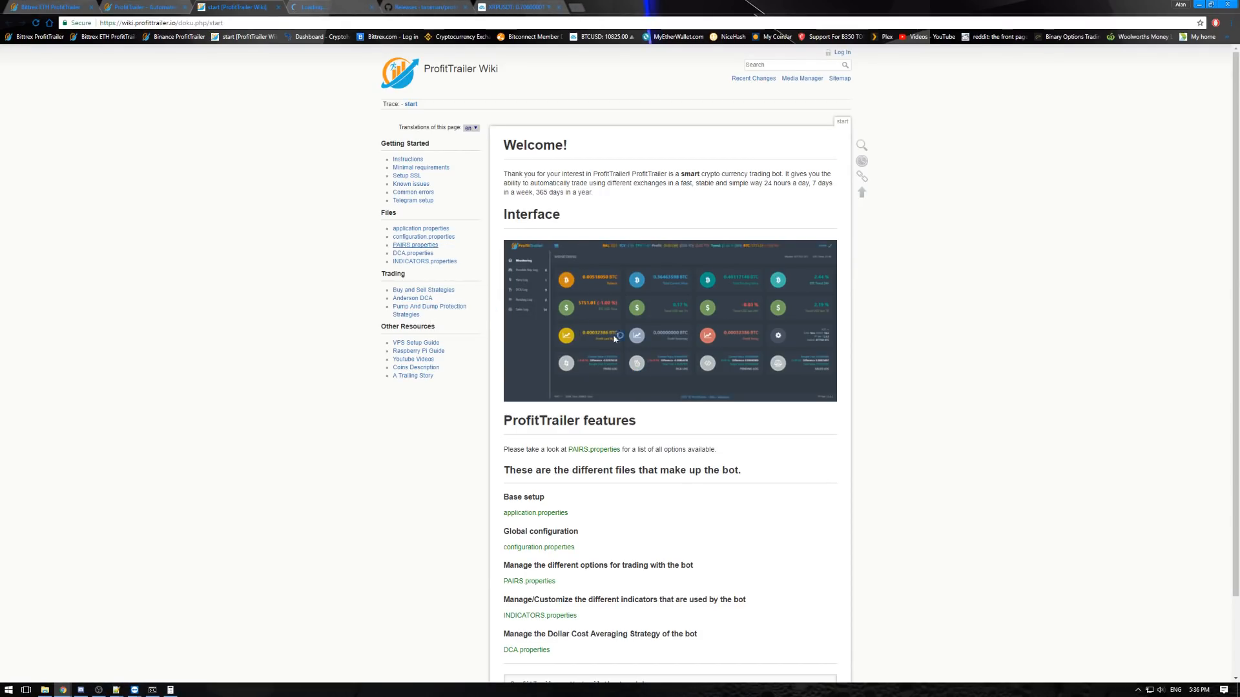
{"action": "key", "text": "ctrl+Tab"}
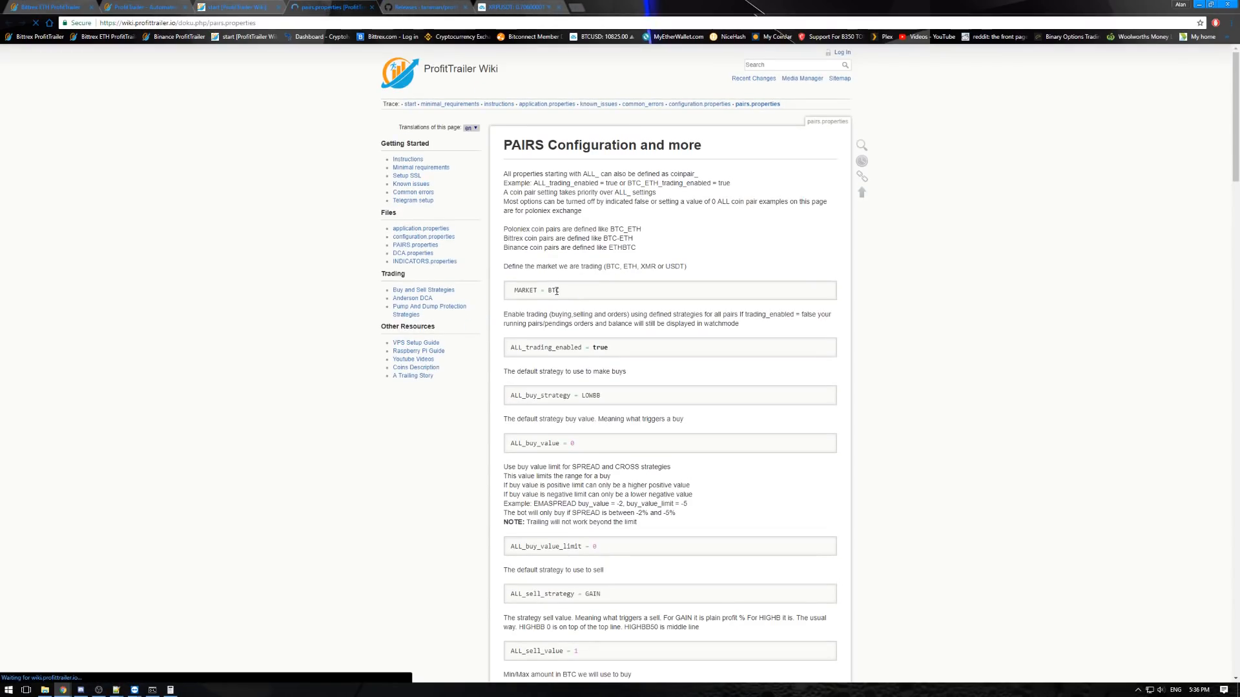
{"action": "scroll", "coordinate": [613, 369], "scroll_direction": "down", "scroll_amount": 3}
{"action": "scroll", "coordinate": [613, 368], "scroll_direction": "down", "scroll_amount": 1}
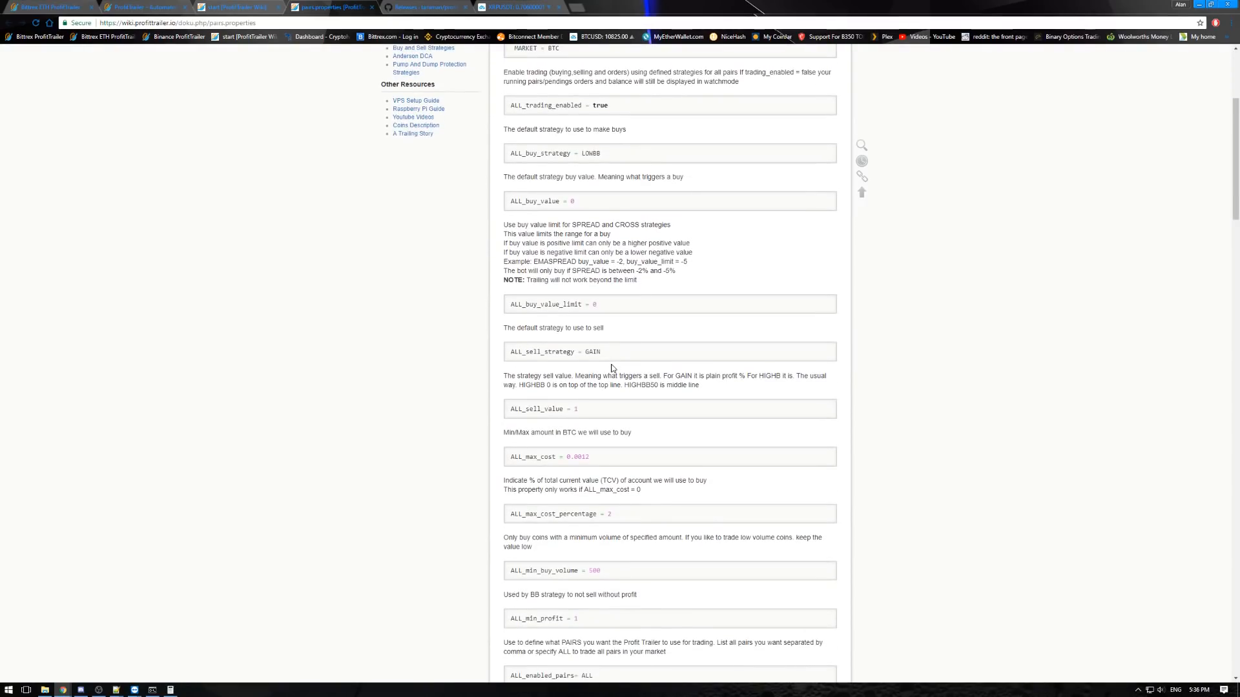
{"action": "scroll", "coordinate": [369, 338], "scroll_direction": "down", "scroll_amount": 2}
{"action": "scroll", "coordinate": [385, 355], "scroll_direction": "down", "scroll_amount": 1}
{"action": "scroll", "coordinate": [387, 354], "scroll_direction": "up", "scroll_amount": 7}
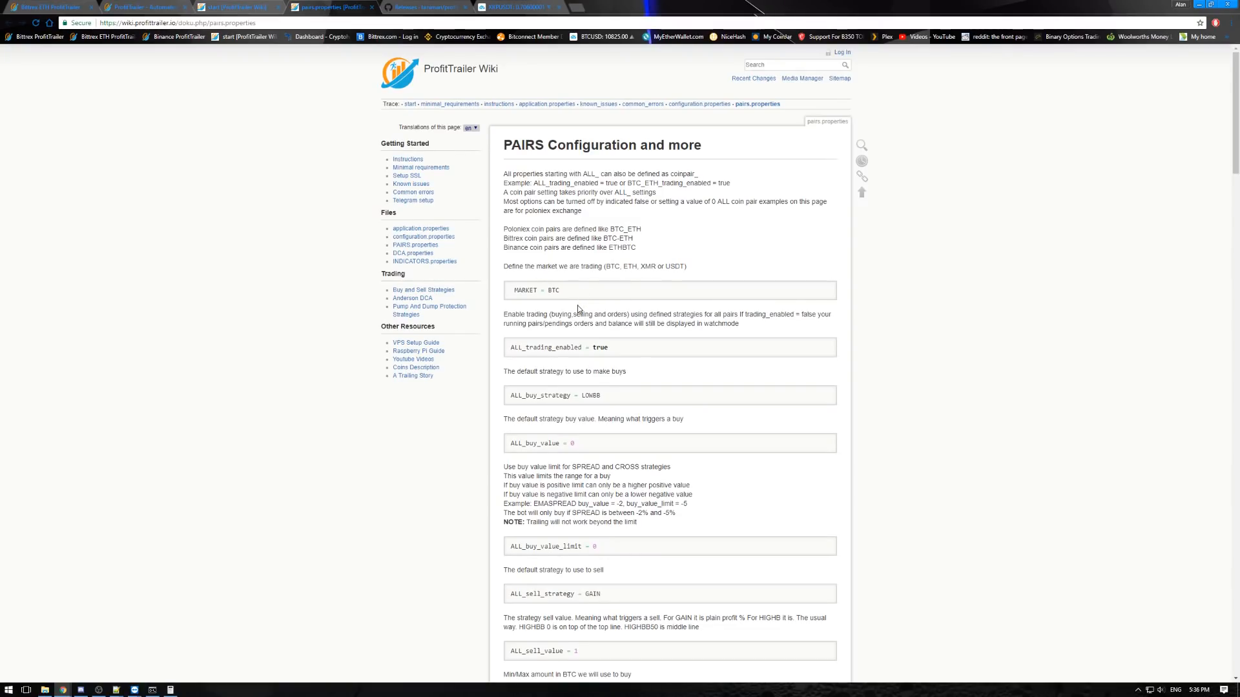
{"action": "scroll", "coordinate": [577, 304], "scroll_direction": "down", "scroll_amount": 10}
{"action": "scroll", "coordinate": [605, 370], "scroll_direction": "down", "scroll_amount": 11}
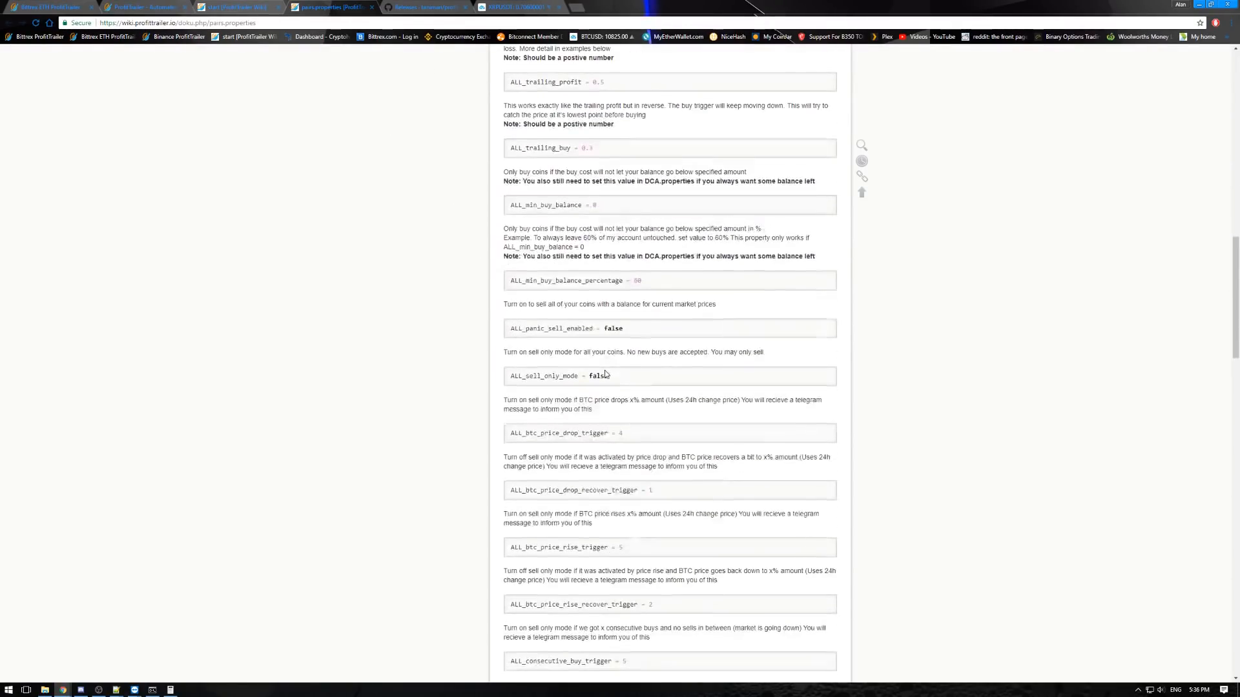
{"action": "scroll", "coordinate": [611, 373], "scroll_direction": "up", "scroll_amount": 6}
{"action": "scroll", "coordinate": [610, 373], "scroll_direction": "up", "scroll_amount": 5}
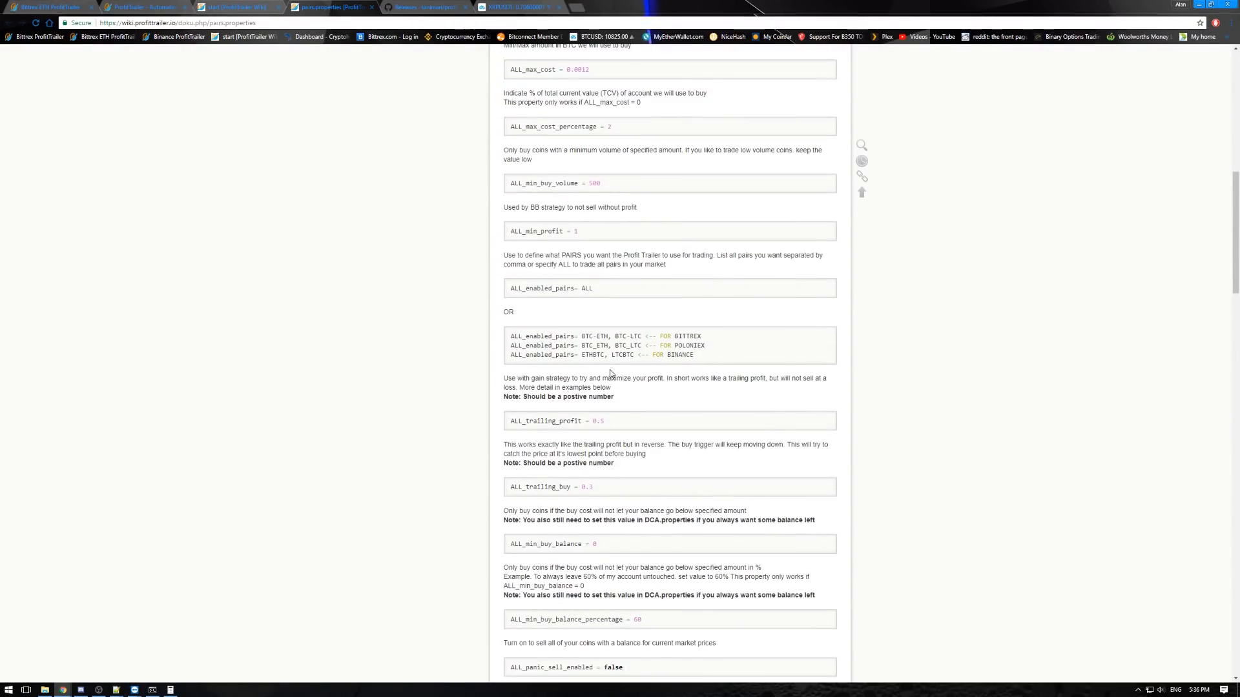
- Examine how the ALL_enabled_pairs coin pair formats differ between Bittrex, Poloniex and Binance
{"action": "left_click_drag", "start_coordinate": [709, 359], "coordinate": [583, 337]}
{"action": "left_click", "coordinate": [689, 334]}
{"action": "left_click_drag", "start_coordinate": [580, 355], "coordinate": [598, 355]}
{"action": "left_click", "coordinate": [598, 366]}
{"action": "left_click_drag", "start_coordinate": [582, 335], "coordinate": [606, 337]}
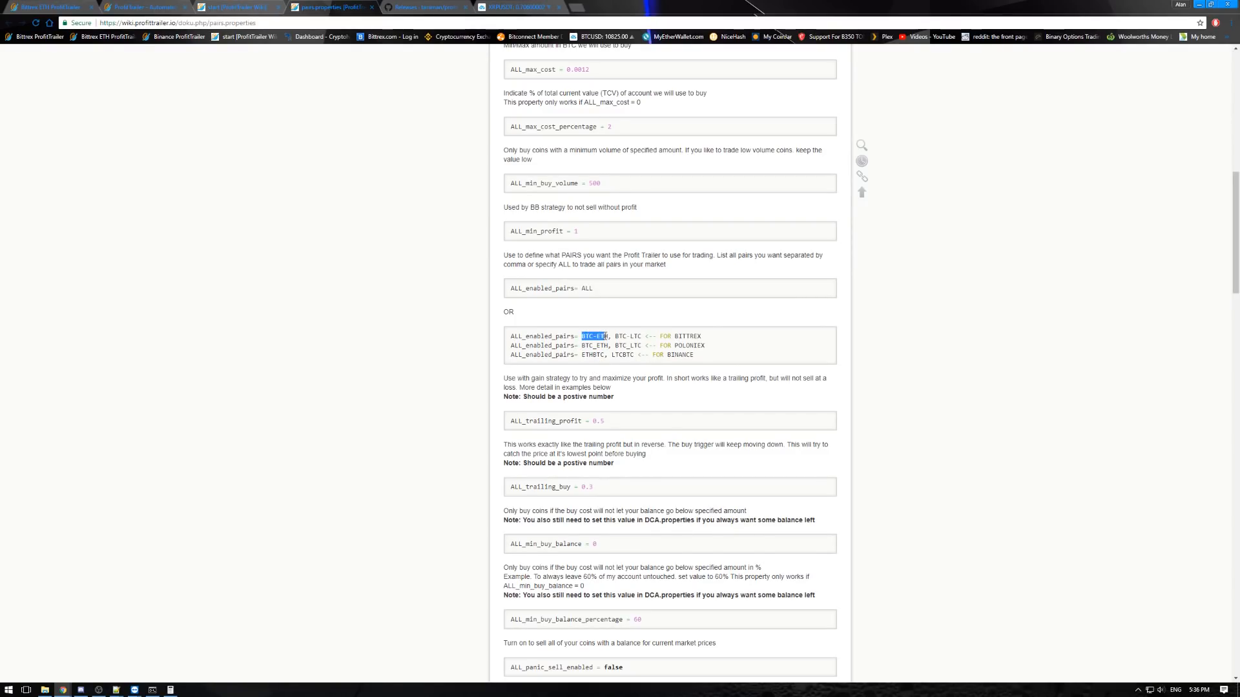
{"action": "left_click", "coordinate": [608, 335]}
{"action": "left_click_drag", "start_coordinate": [583, 354], "coordinate": [609, 355]}
{"action": "left_click", "coordinate": [591, 357]}
- Look through the remaining PAIRS settings and the Bollinger Band calculation example, then close the page
{"action": "scroll", "coordinate": [544, 355], "scroll_direction": "down", "scroll_amount": 10}
{"action": "scroll", "coordinate": [543, 354], "scroll_direction": "down", "scroll_amount": 15}
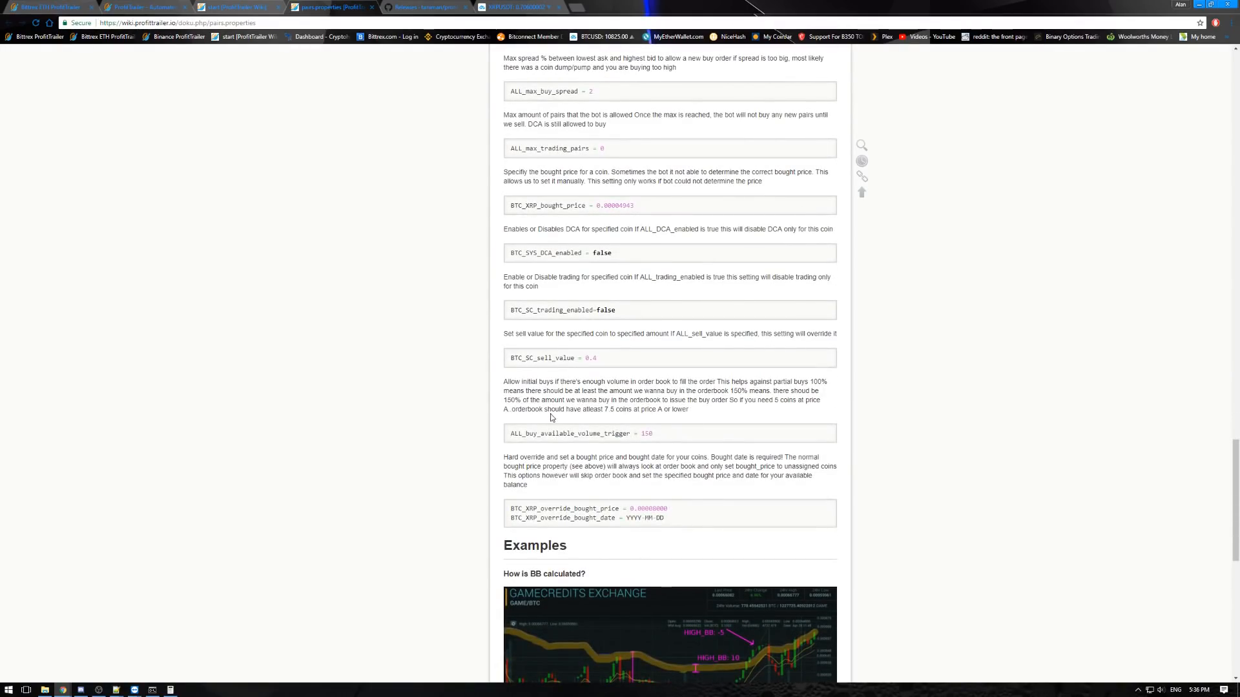
{"action": "scroll", "coordinate": [436, 453], "scroll_direction": "down", "scroll_amount": 5}
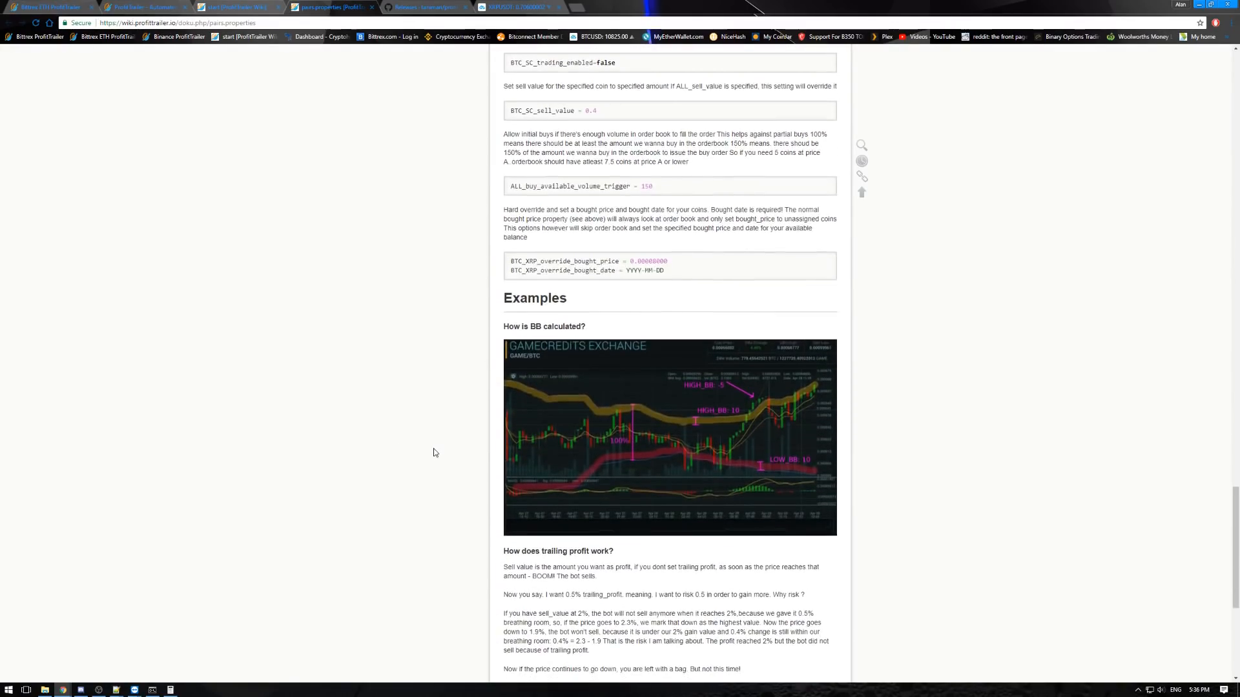
{"action": "scroll", "coordinate": [435, 454], "scroll_direction": "up", "scroll_amount": 5}
{"action": "scroll", "coordinate": [435, 453], "scroll_direction": "up", "scroll_amount": 20}
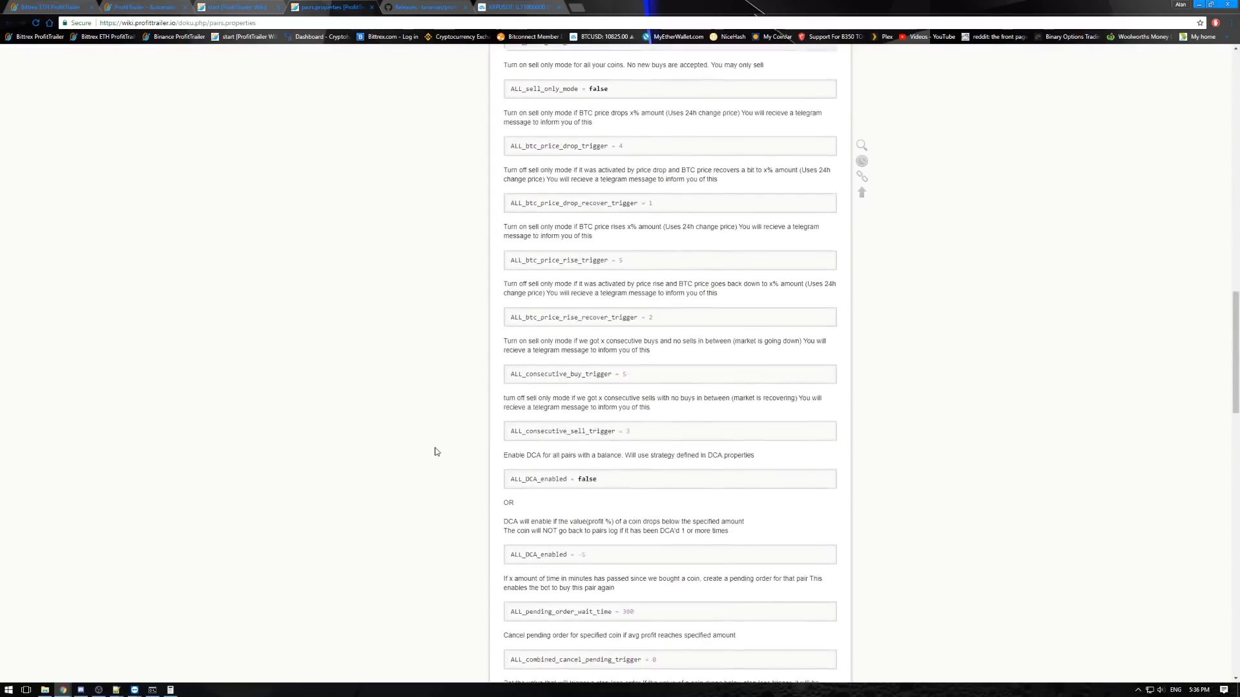
{"action": "left_click", "coordinate": [373, 7]}
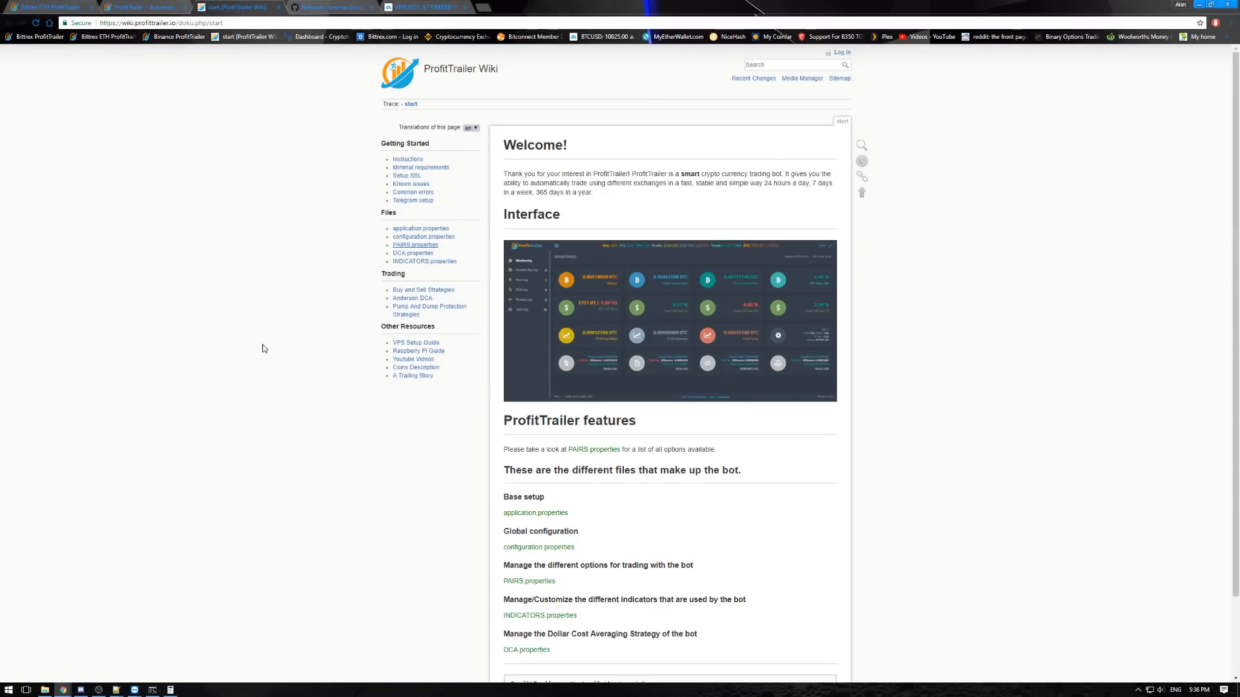
- Open the Buy and Sell Strategies wiki page in a new tab and examine the LOWBB, other buy and sell strategies
{"action": "right_click", "coordinate": [421, 291]}
{"action": "left_click", "coordinate": [454, 298]}
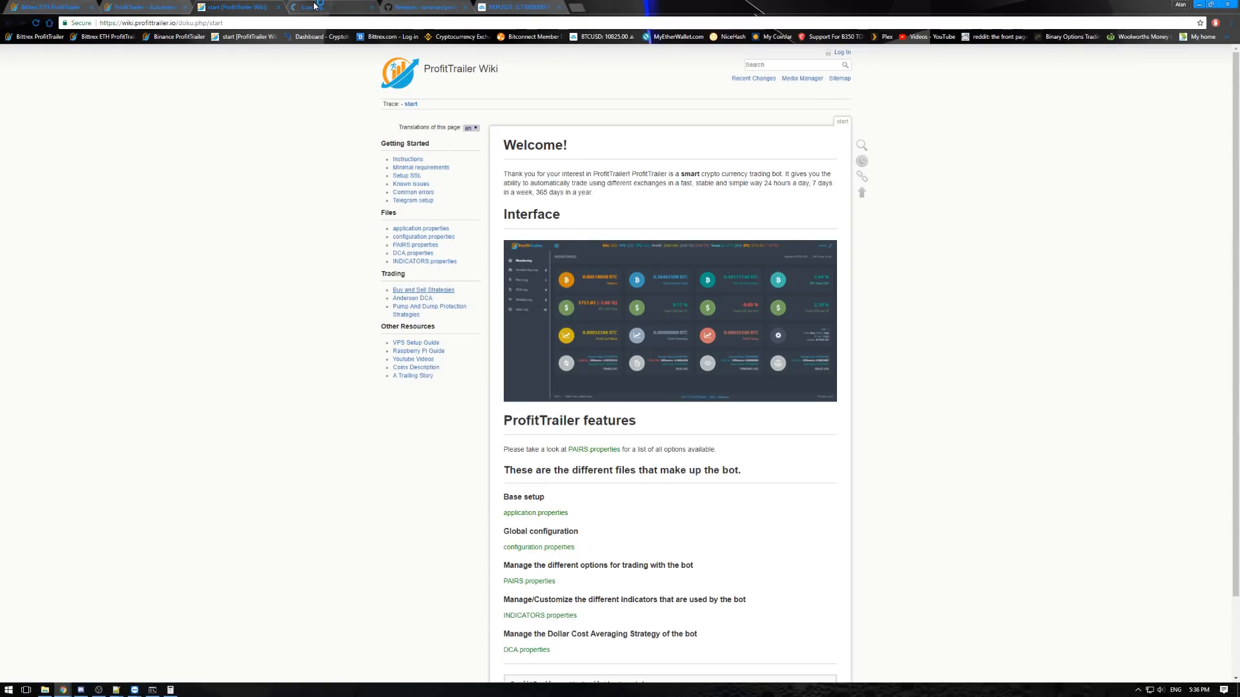
{"action": "left_click", "coordinate": [331, 8]}
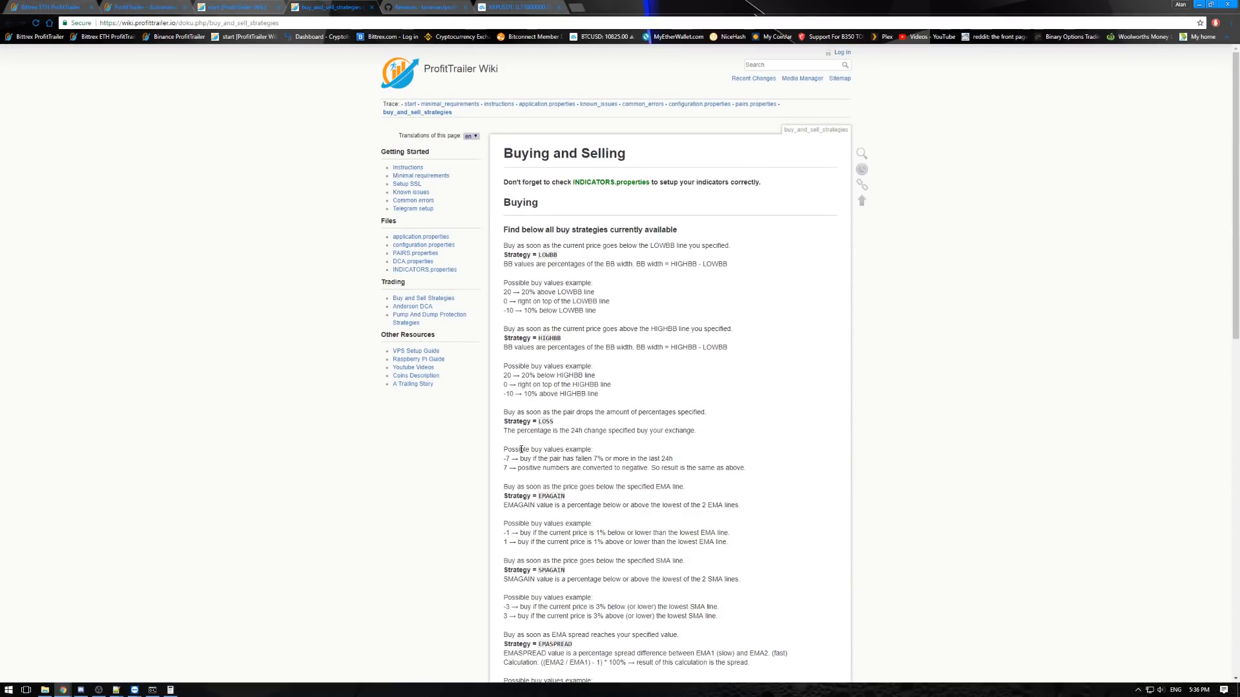
{"action": "left_click_drag", "start_coordinate": [507, 254], "coordinate": [596, 310]}
{"action": "scroll", "coordinate": [629, 343], "scroll_direction": "down", "scroll_amount": 4}
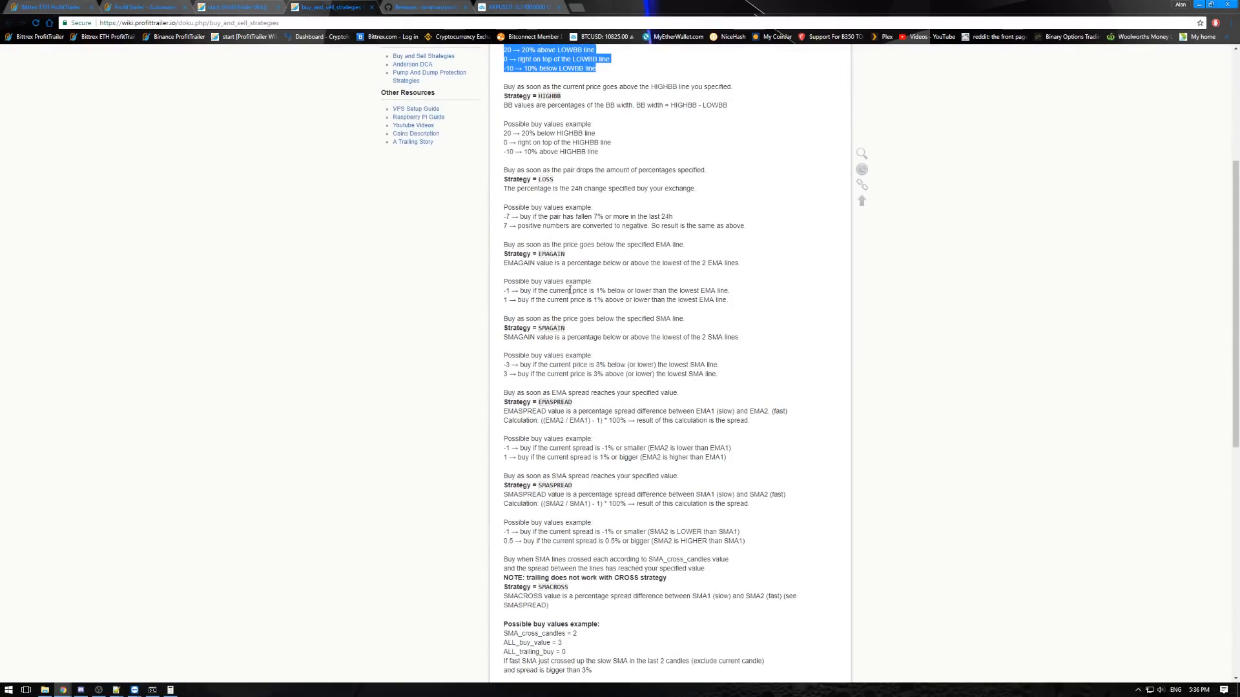
{"action": "scroll", "coordinate": [570, 287], "scroll_direction": "down", "scroll_amount": 3}
{"action": "scroll", "coordinate": [614, 275], "scroll_direction": "down", "scroll_amount": 4}
{"action": "scroll", "coordinate": [614, 275], "scroll_direction": "down", "scroll_amount": 2}
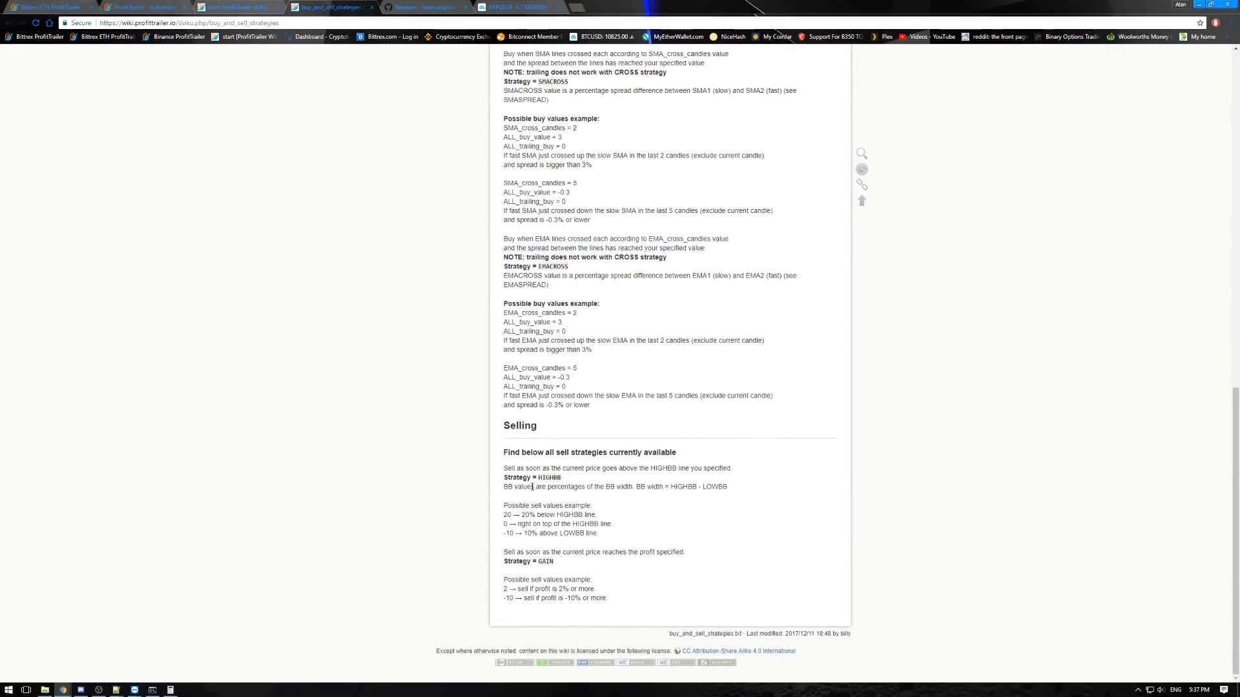
{"action": "scroll", "coordinate": [578, 570], "scroll_direction": "up", "scroll_amount": 20}
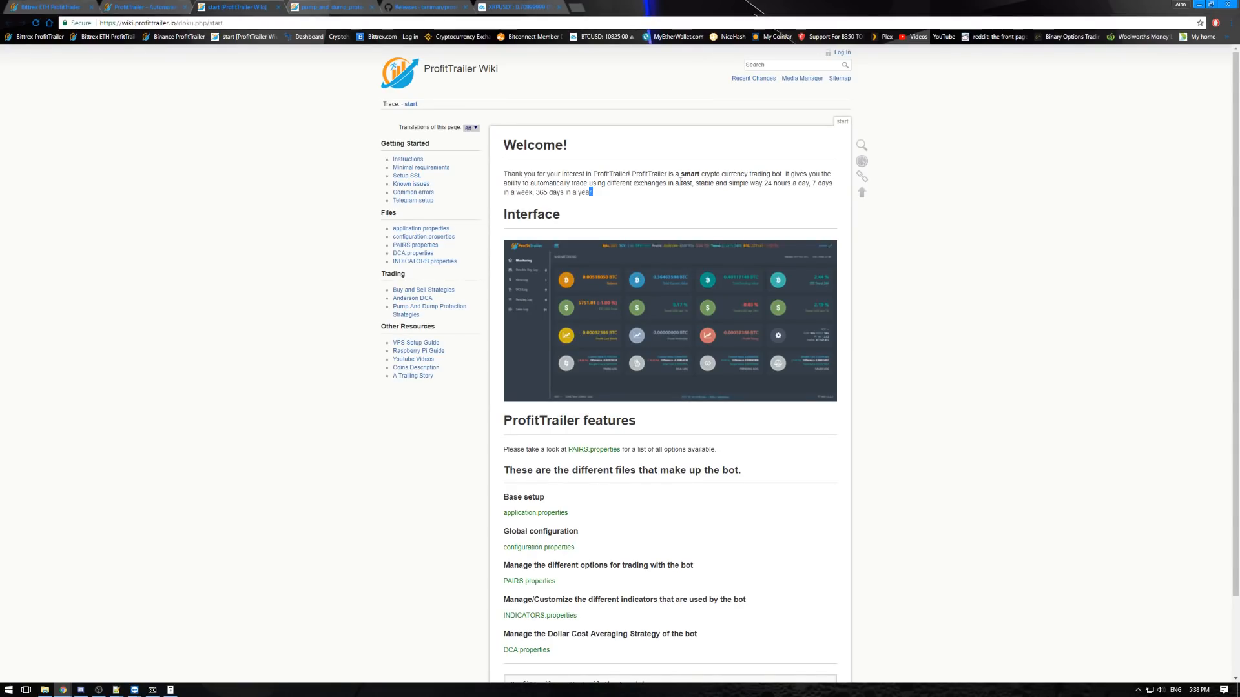
- Look over the welcome text on the wiki start page, then switch back to the dashboard's Pairs Log
{"action": "left_click_drag", "start_coordinate": [762, 180], "coordinate": [593, 194]}
{"action": "left_click", "coordinate": [592, 192]}
{"action": "left_click_drag", "start_coordinate": [764, 183], "coordinate": [726, 200]}
{"action": "left_click", "coordinate": [599, 201]}
{"action": "left_click", "coordinate": [47, 7]}
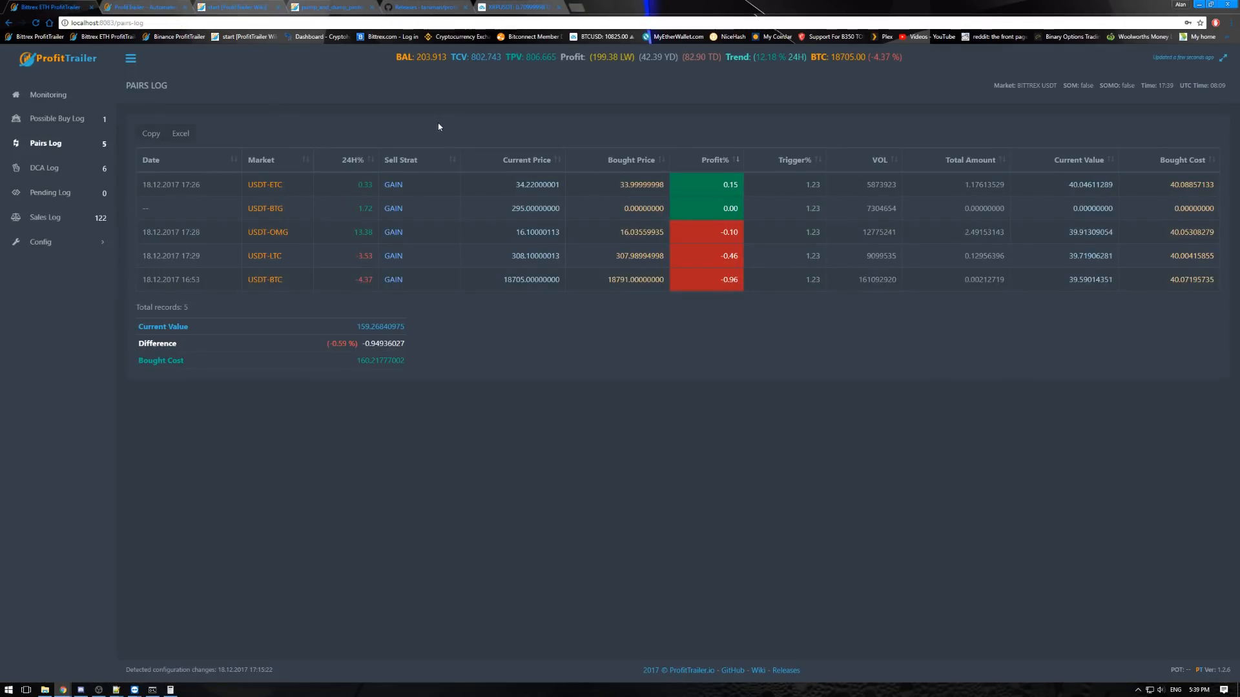